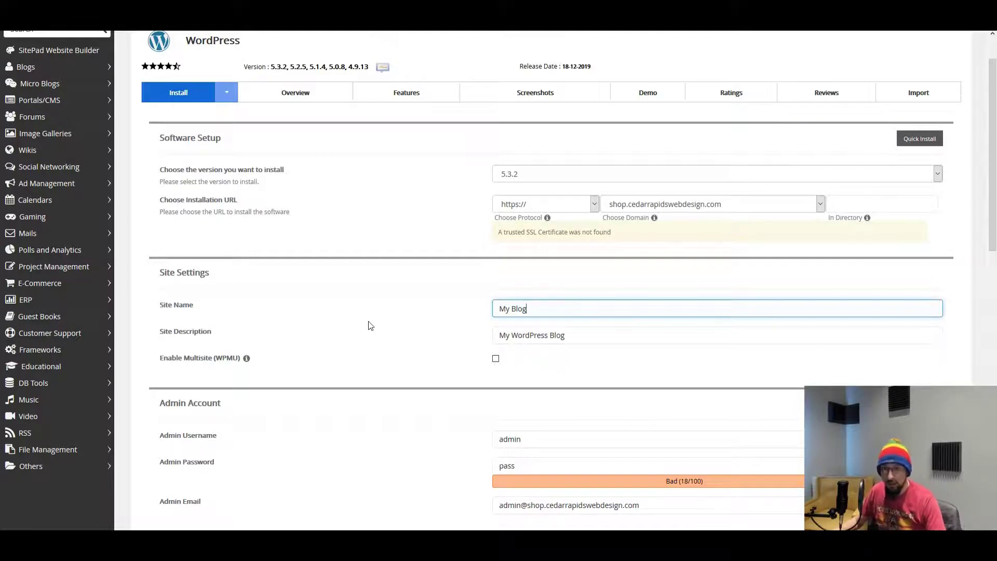
- Rename the site to Deb's Bakery with the description Delicious Baked Goods
{"action": "scroll", "coordinate": [371, 326], "scroll_direction": "down", "scroll_amount": 2}
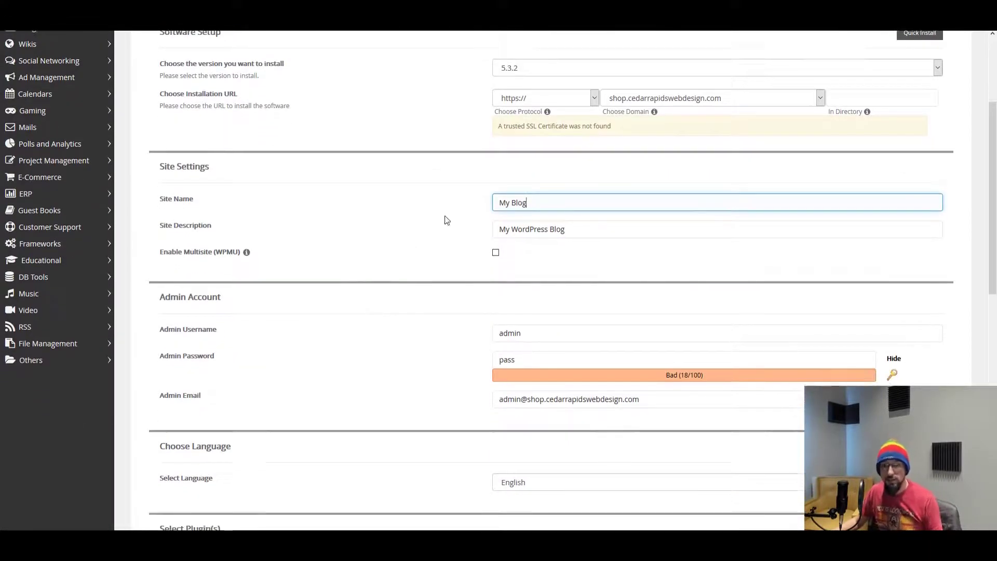
{"action": "triple_click", "coordinate": [531, 203]}
{"action": "type", "text": "De"}
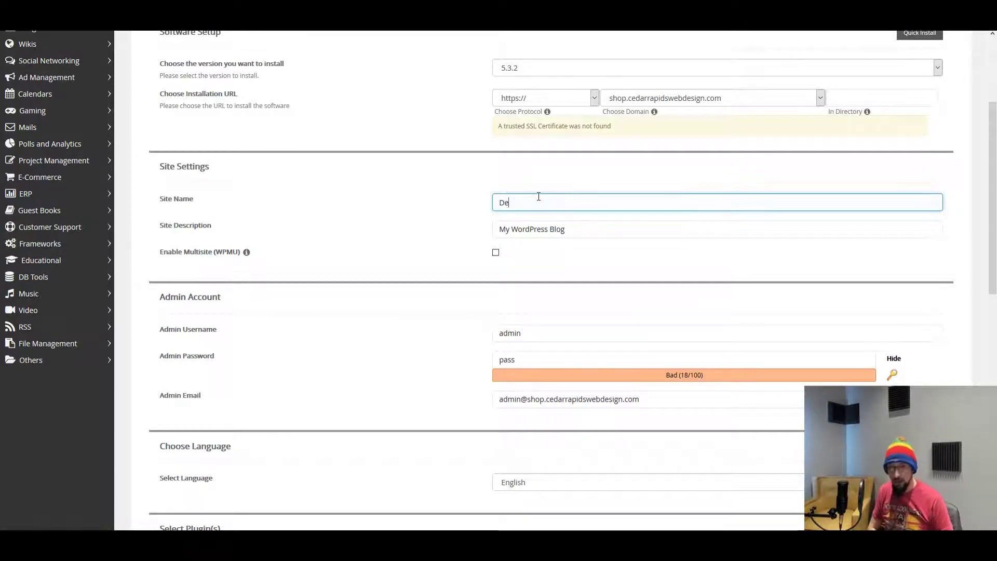
{"action": "type", "text": "b's Bakery"}
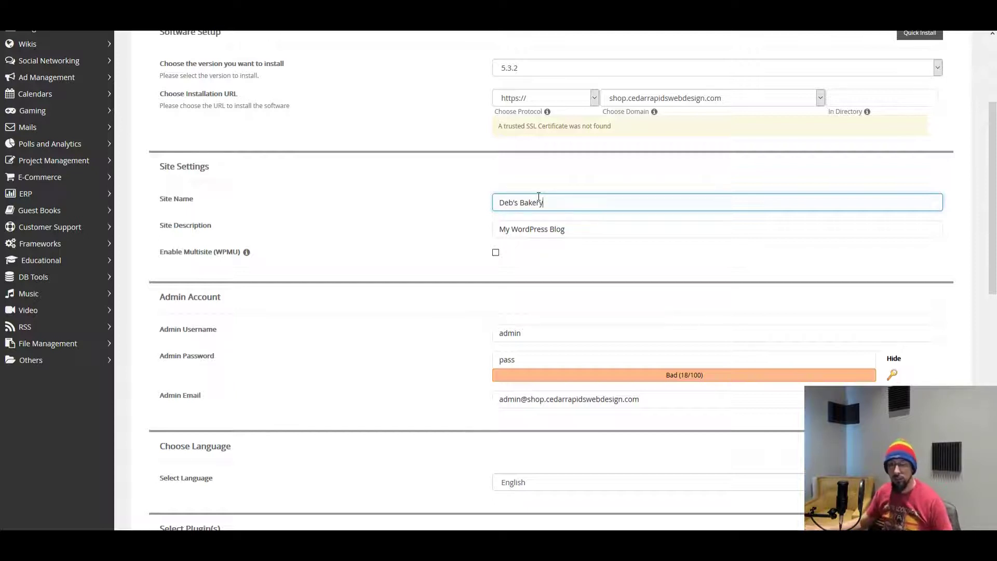
{"action": "triple_click", "coordinate": [634, 229]}
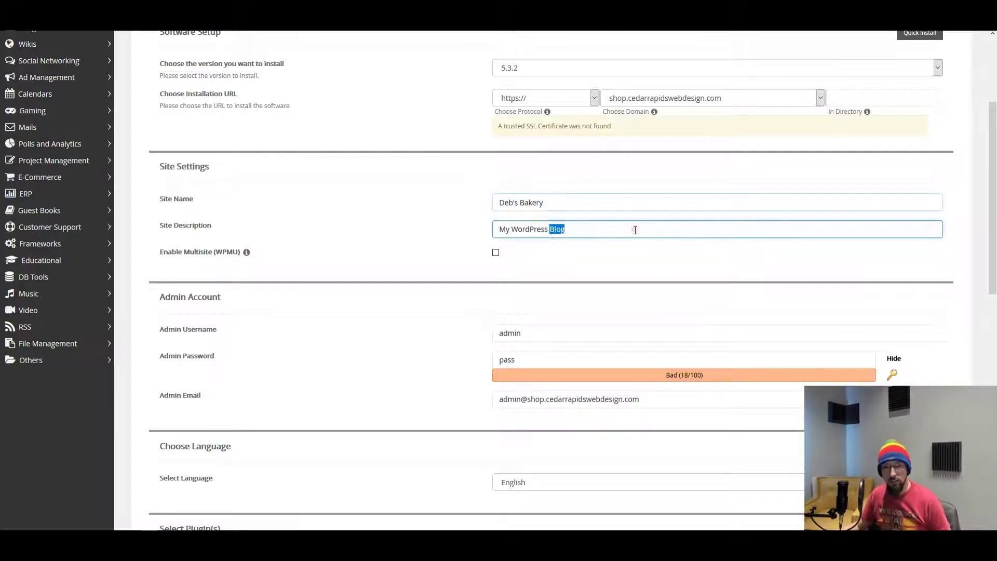
{"action": "type", "text": "Del"}
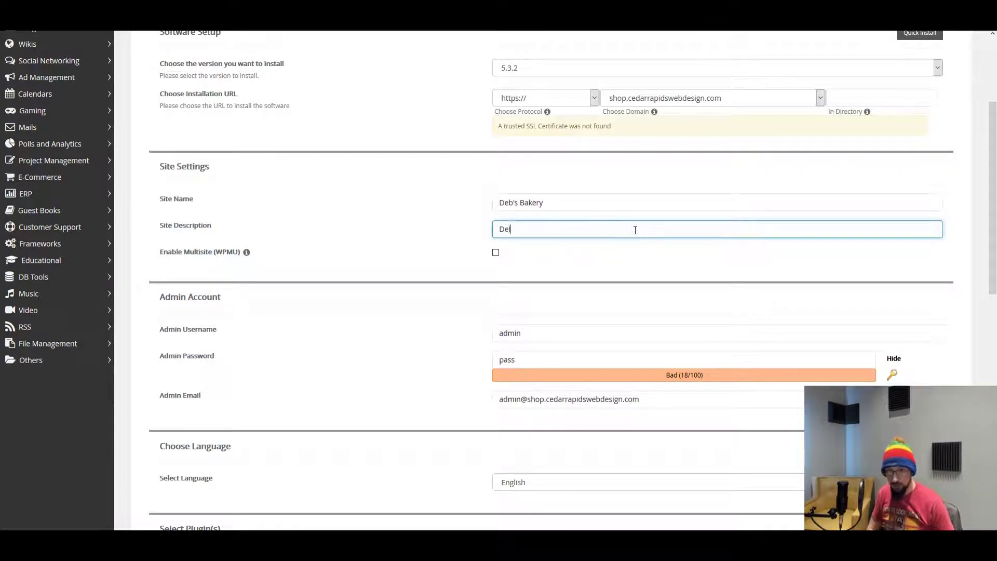
{"action": "type", "text": "icious Baked Goods"}
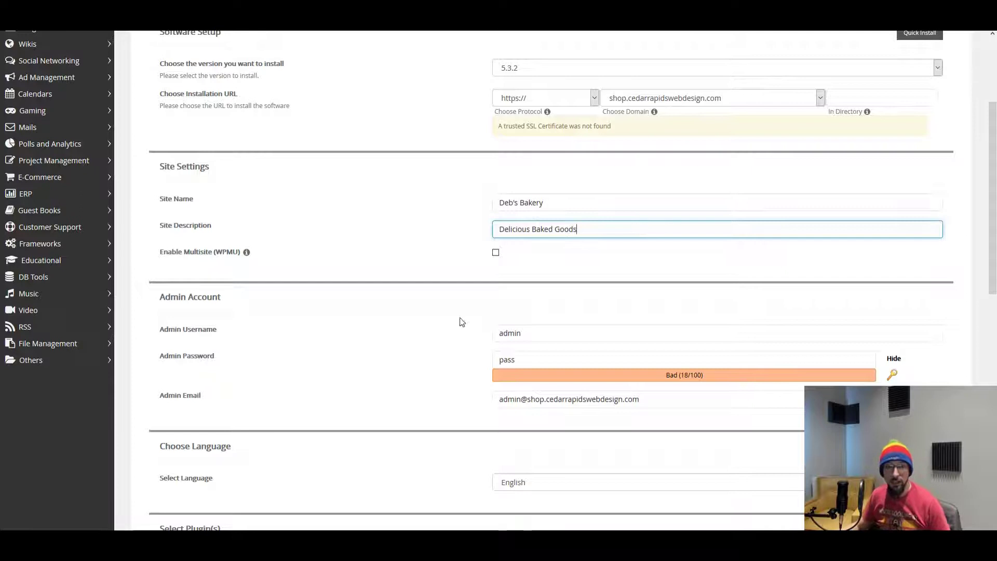
- Enter the admin username, the admin password and the admin e-mail address
{"action": "scroll", "coordinate": [515, 351], "scroll_direction": "down", "scroll_amount": 1}
{"action": "double_click", "coordinate": [535, 283]}
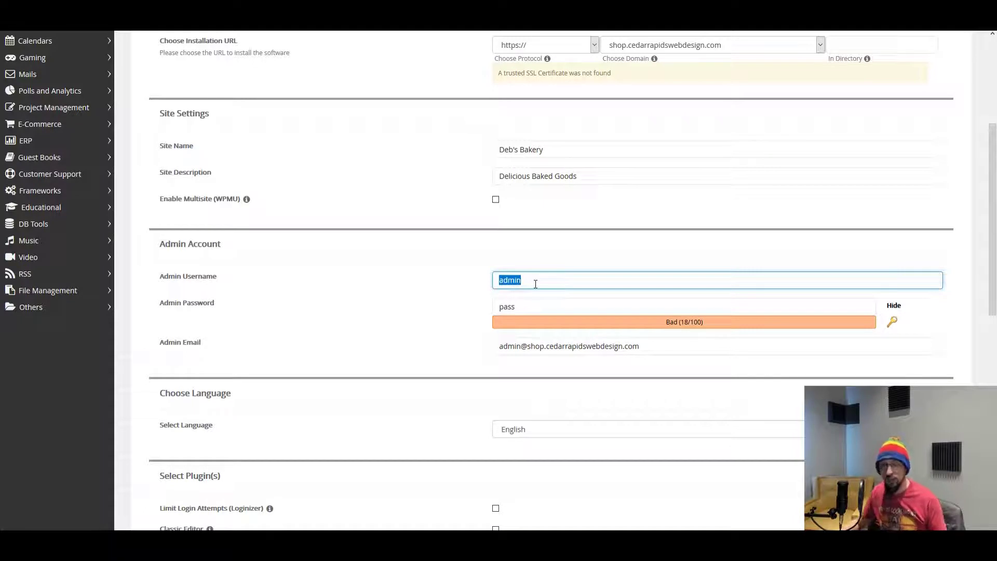
{"action": "type", "text": "james"}
{"action": "key", "text": "Tab"}
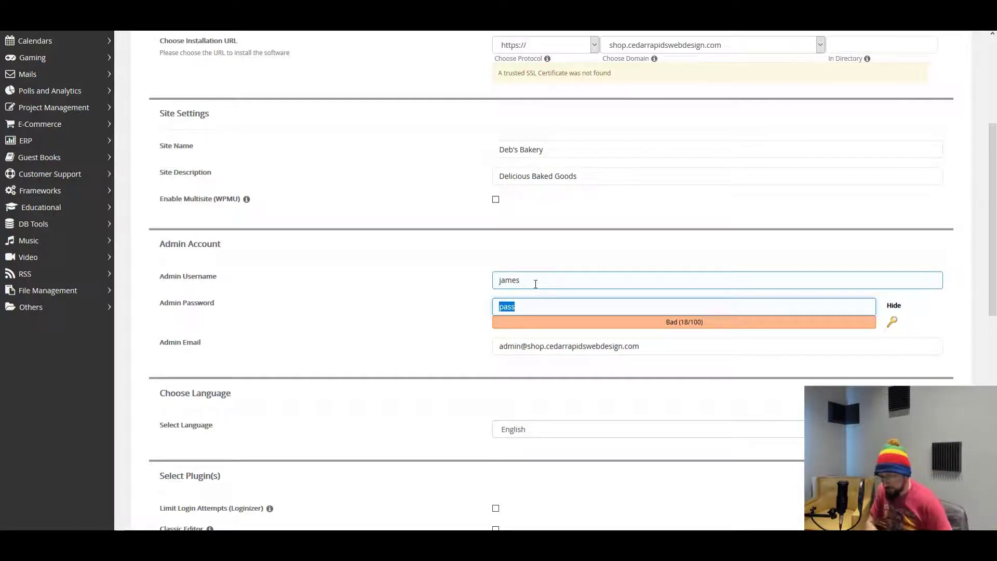
{"action": "type", "text": "password"}
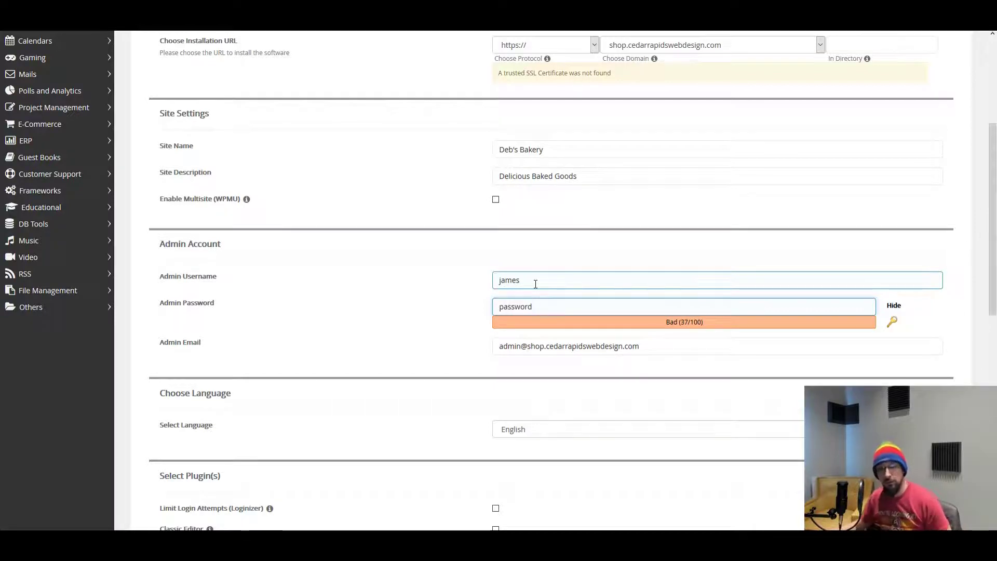
{"action": "double_click", "coordinate": [558, 349]}
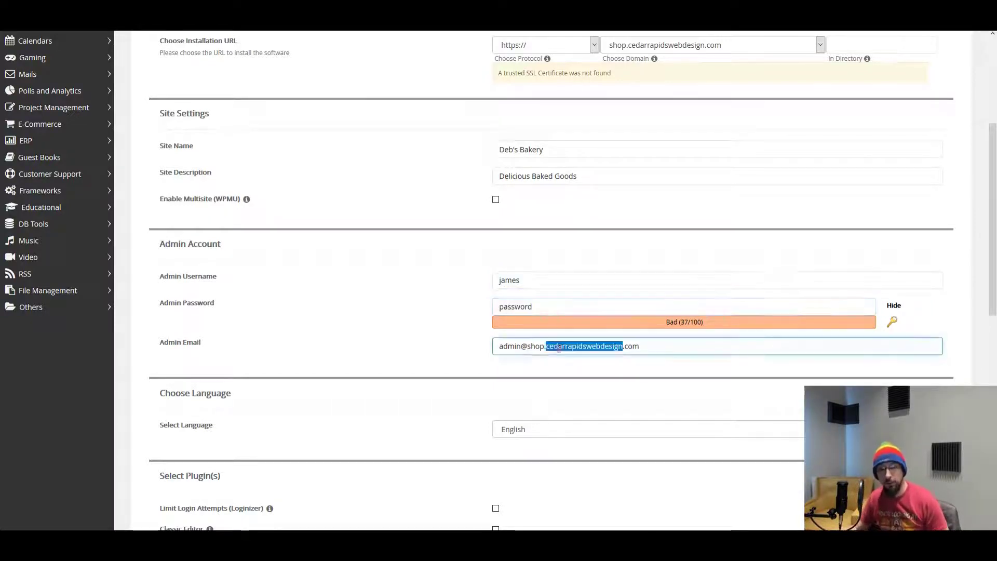
{"action": "key", "text": "ctrl+a"}
{"action": "type", "text": "jam"}
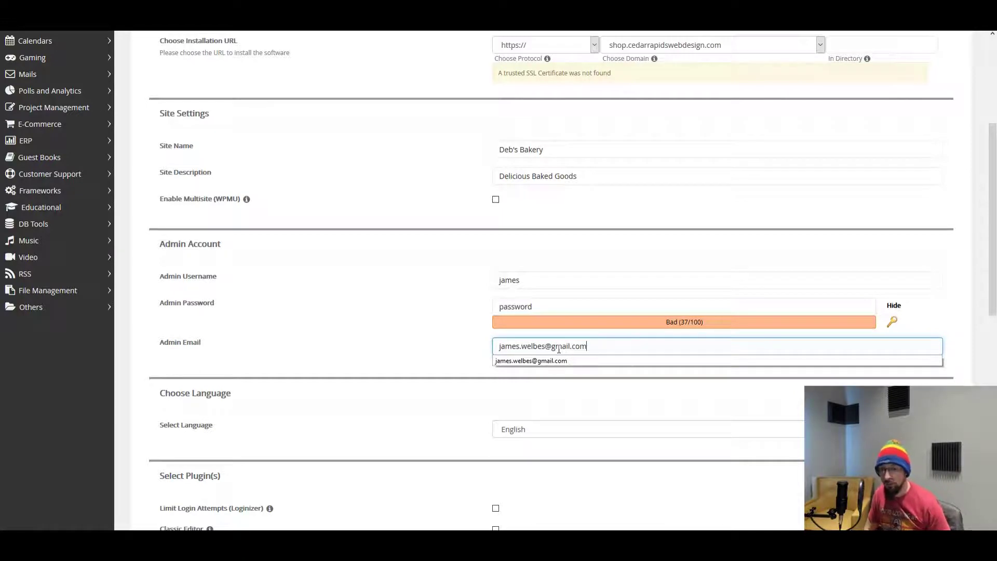
{"action": "left_click", "coordinate": [393, 343]}
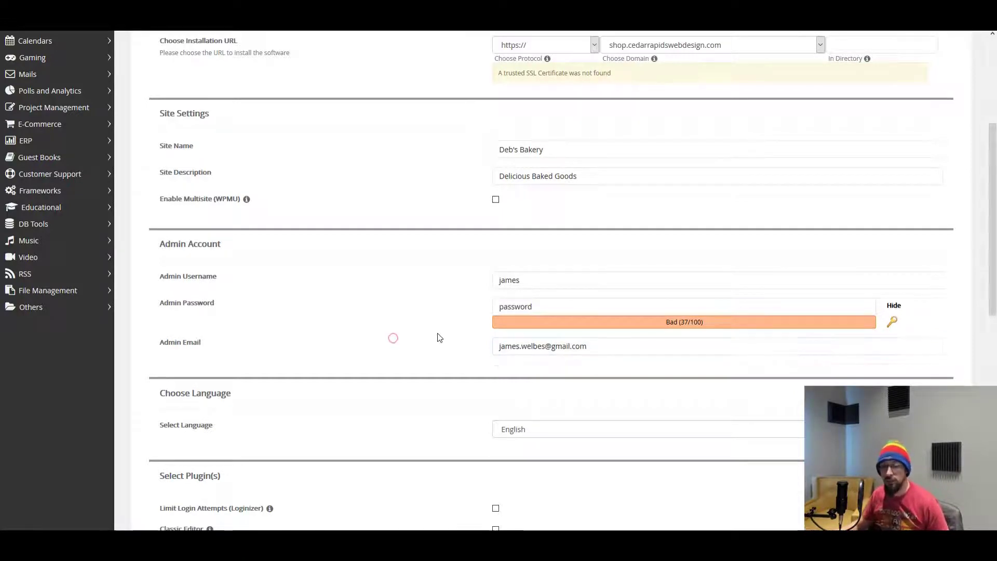
{"action": "scroll", "coordinate": [263, 349], "scroll_direction": "down", "scroll_amount": 4}
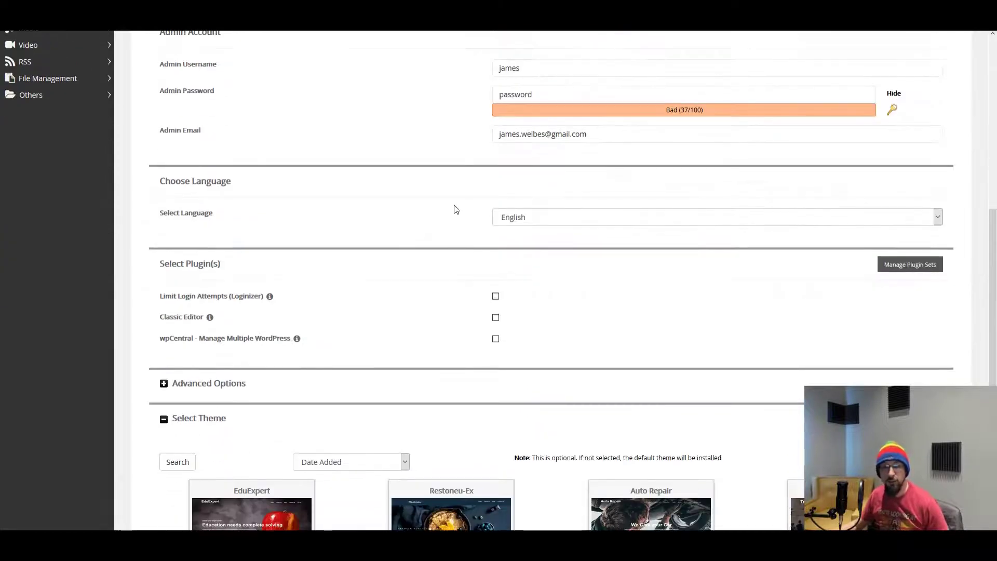
- Include the Limit Login Attempts (Loginizer) plugin, install WordPress, and open the new Deb's Bakery site
{"action": "scroll", "coordinate": [447, 231], "scroll_direction": "down", "scroll_amount": 1}
{"action": "left_click", "coordinate": [495, 242]}
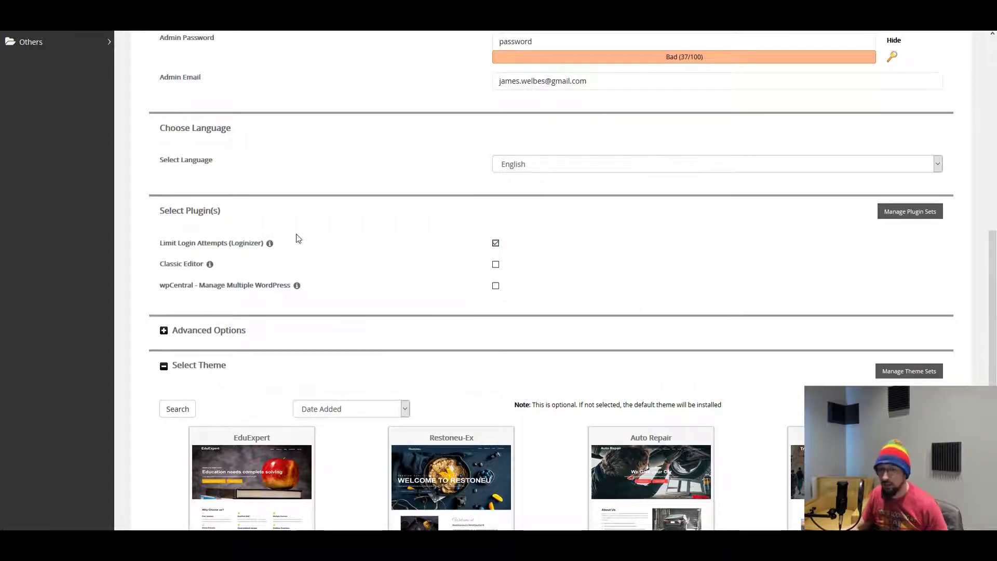
{"action": "mouse_move", "coordinate": [190, 273]}
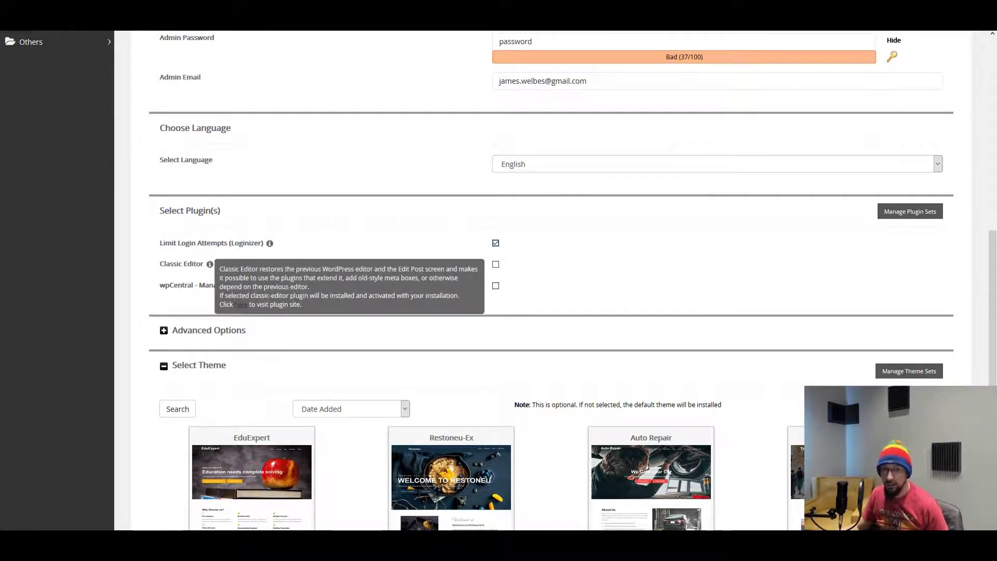
{"action": "scroll", "coordinate": [571, 260], "scroll_direction": "down", "scroll_amount": 5}
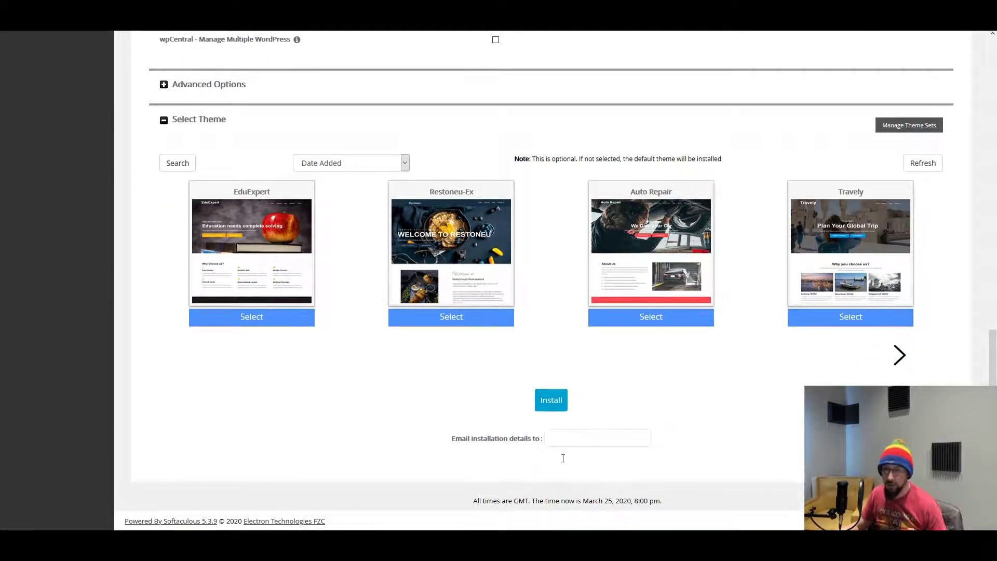
{"action": "left_click", "coordinate": [551, 400]}
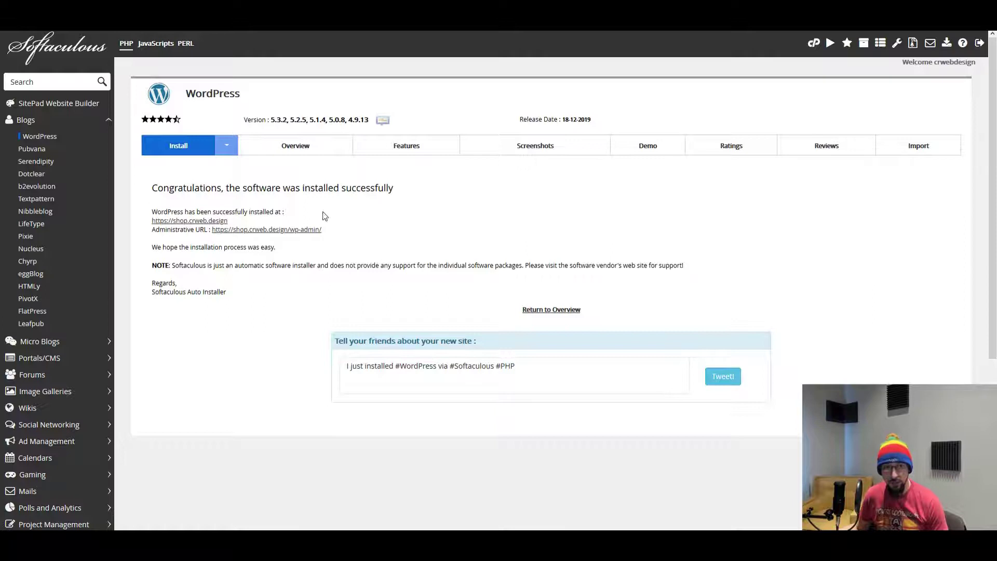
{"action": "left_click", "coordinate": [218, 222]}
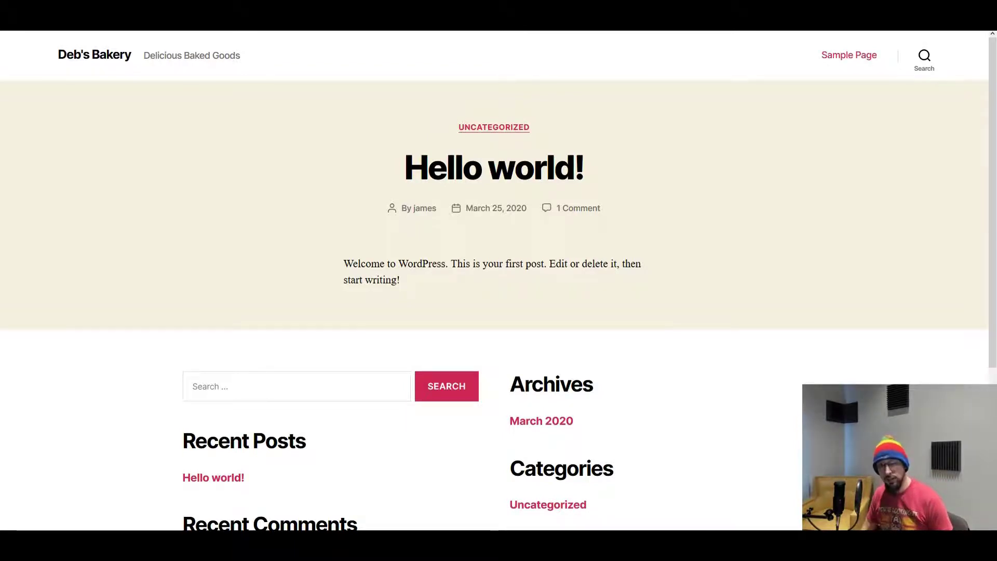
- Log in at /wp-admin with the admin username and password, declining the browser's save-login offer
{"action": "type", "text": "/wp"}
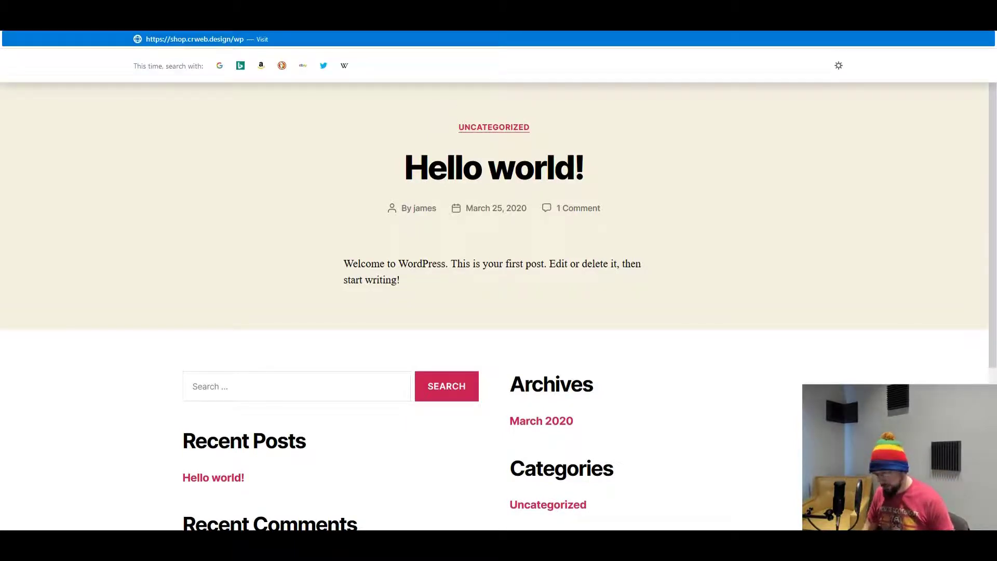
{"action": "type", "text": "-admin"}
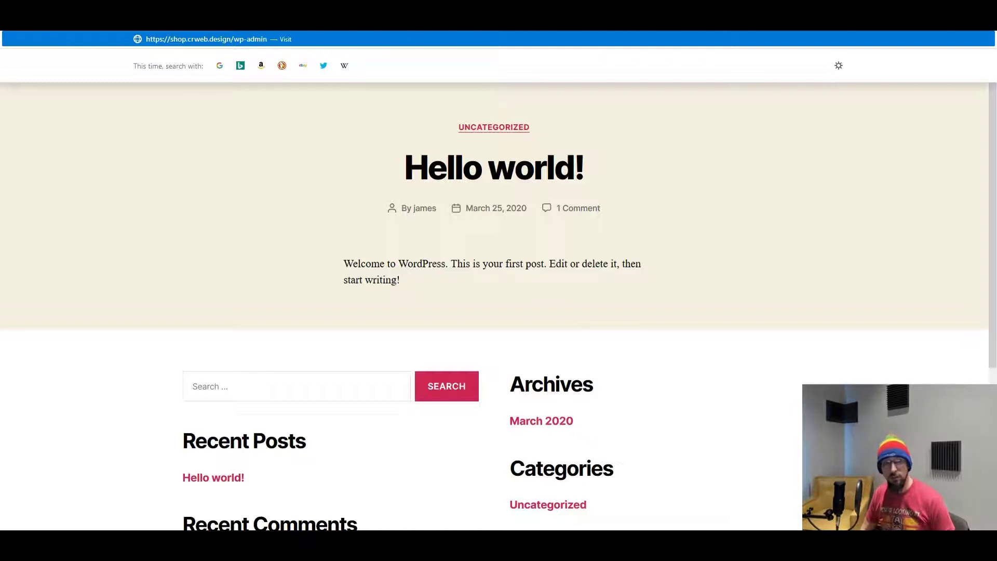
{"action": "key", "text": "Return"}
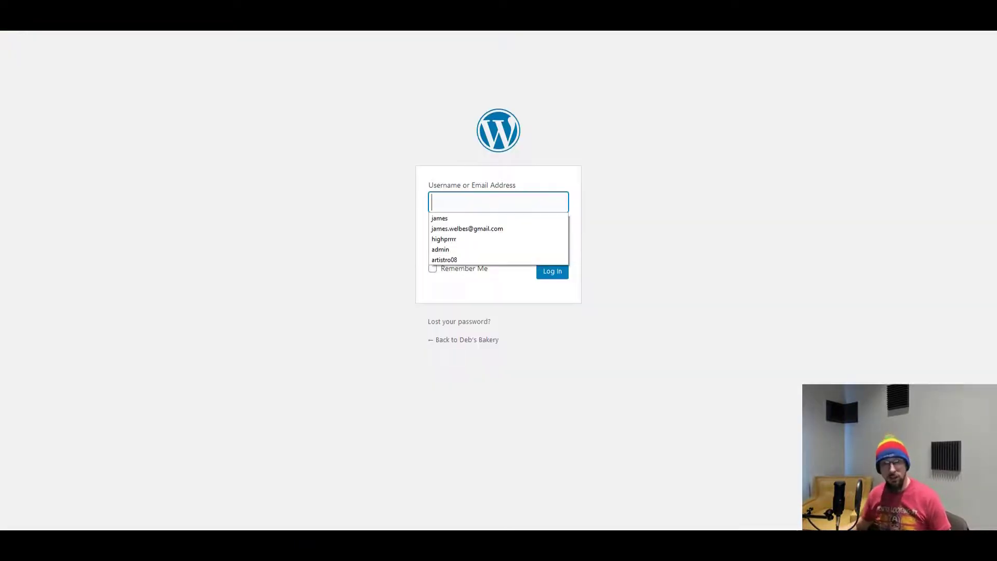
{"action": "left_click", "coordinate": [250, 176]}
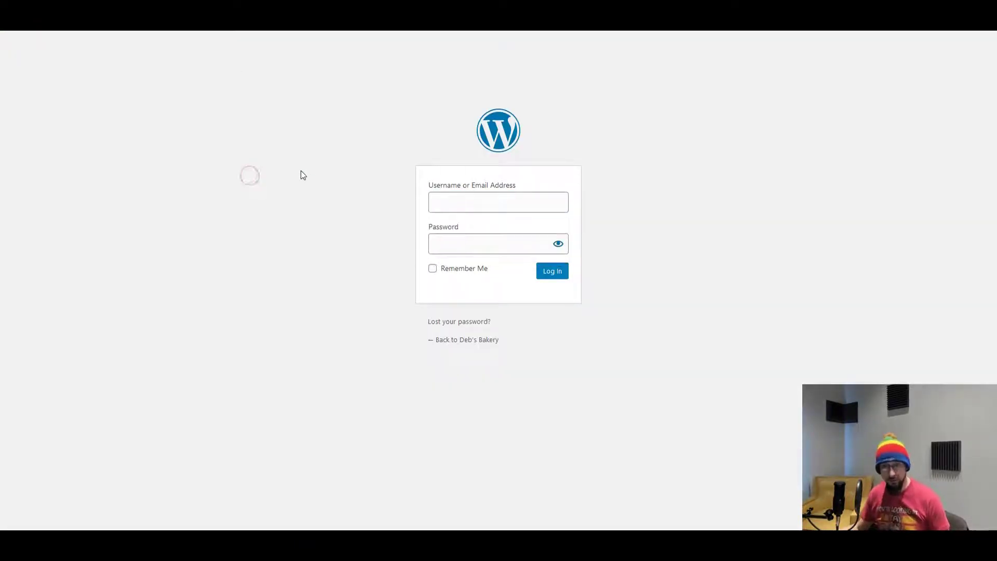
{"action": "left_click", "coordinate": [453, 198]}
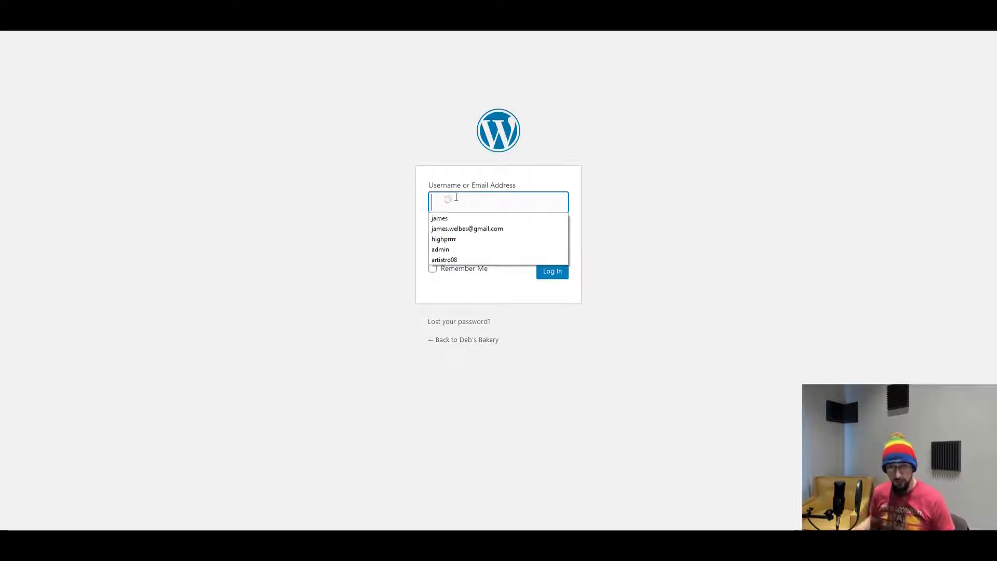
{"action": "type", "text": "james"}
{"action": "key", "text": "Tab"}
{"action": "type", "text": "********"}
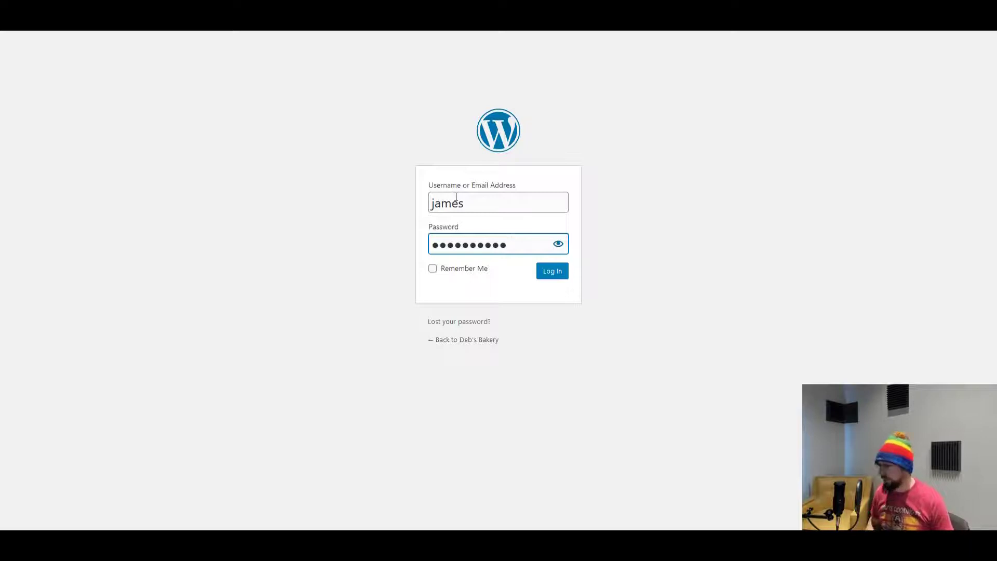
{"action": "left_click", "coordinate": [554, 273]}
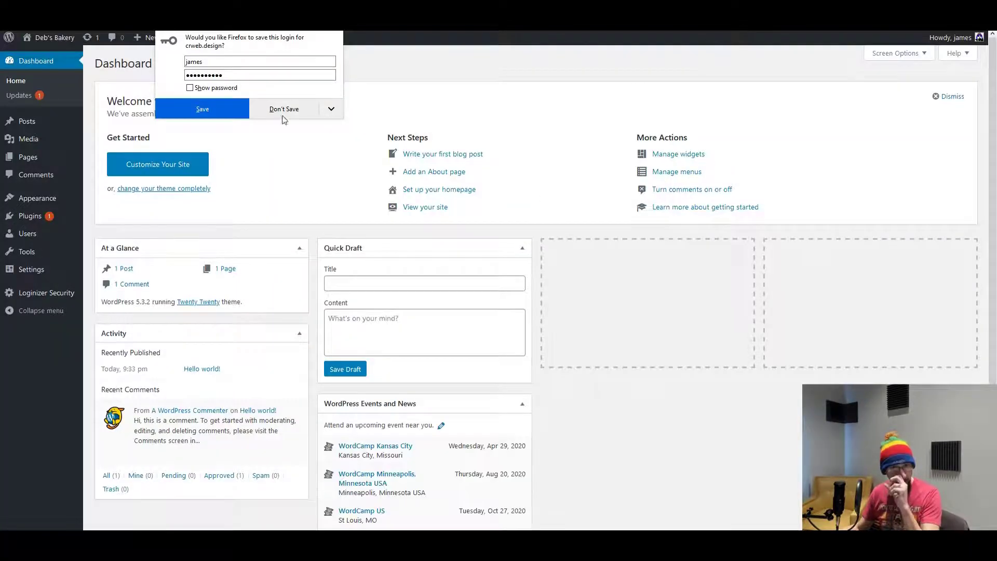
{"action": "left_click", "coordinate": [283, 111]}
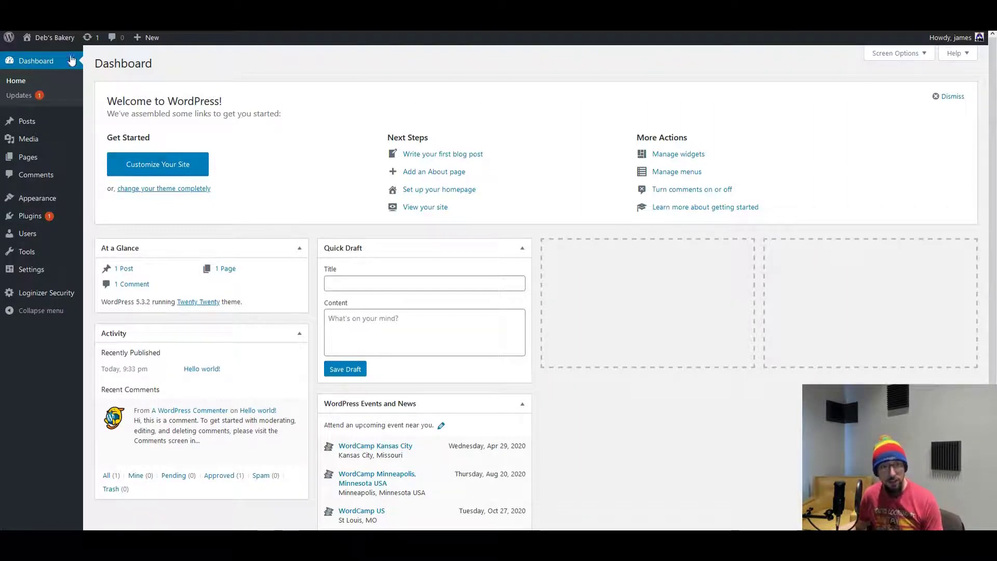
{"action": "left_click", "coordinate": [51, 38]}
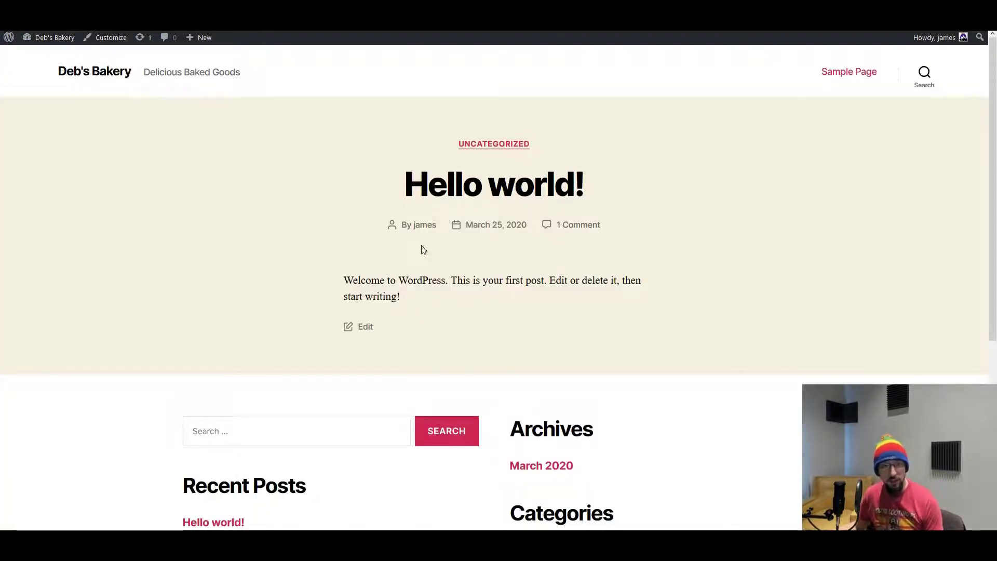
{"action": "left_click", "coordinate": [58, 41]}
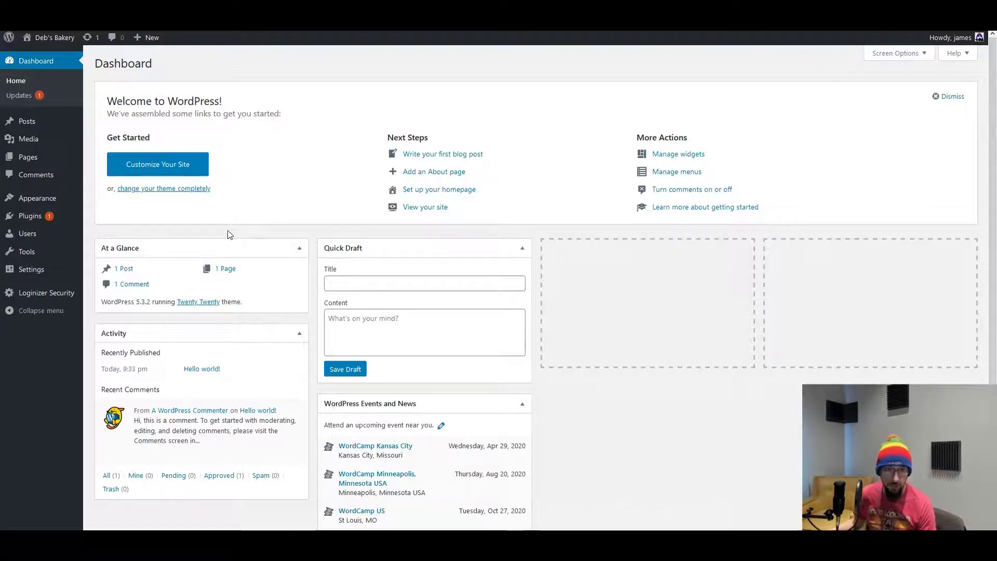
- Search Add Plugins for WooCommerce, then install and activate it
{"action": "mouse_move", "coordinate": [38, 218]}
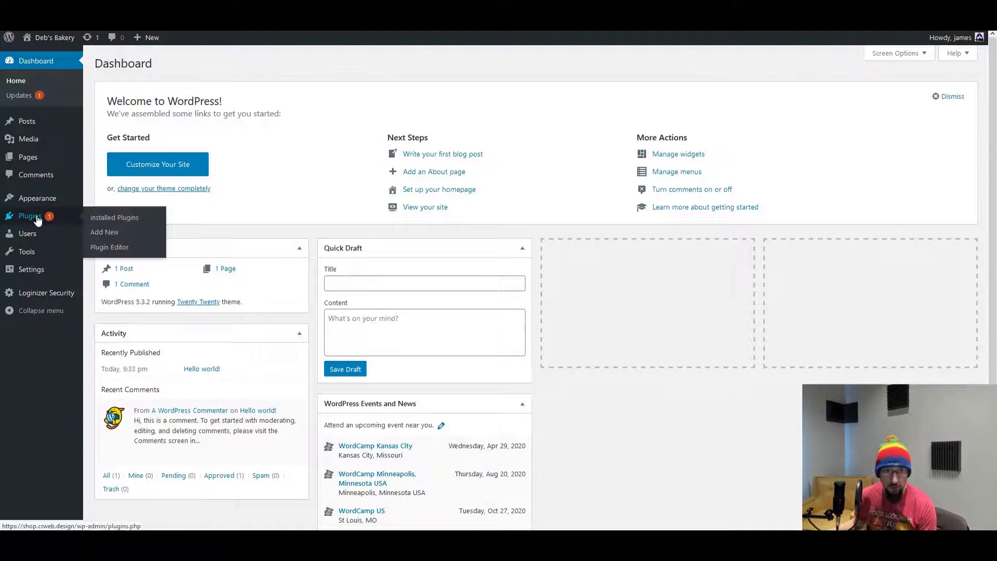
{"action": "left_click", "coordinate": [37, 220]}
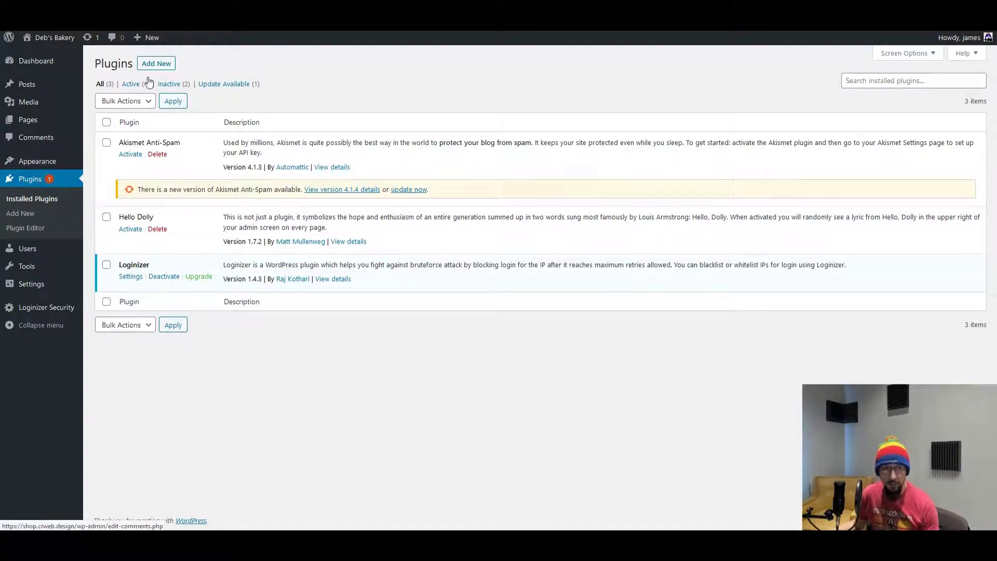
{"action": "left_click", "coordinate": [156, 63]}
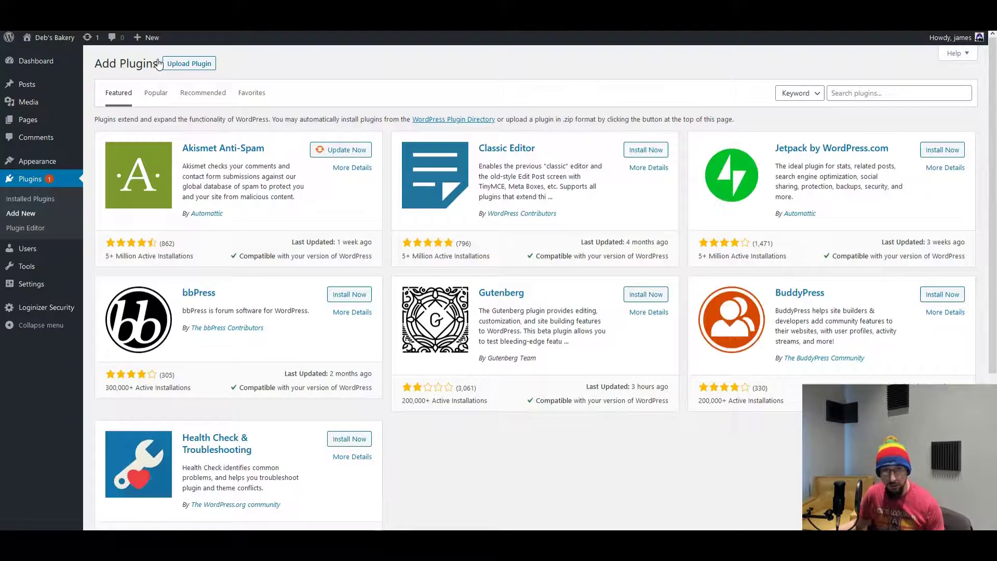
{"action": "left_click", "coordinate": [857, 93]}
{"action": "type", "text": "woocommerce"}
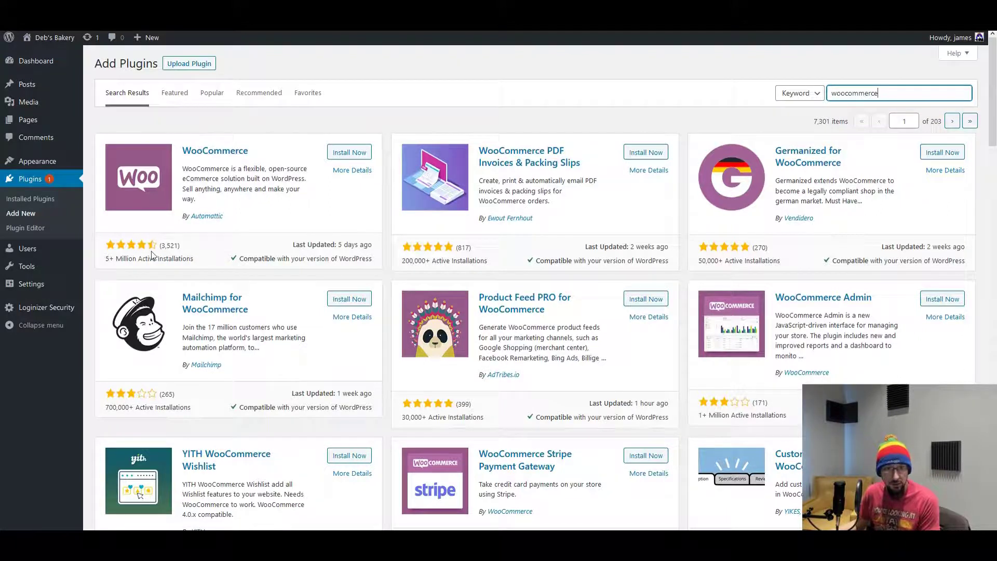
{"action": "left_click", "coordinate": [346, 155]}
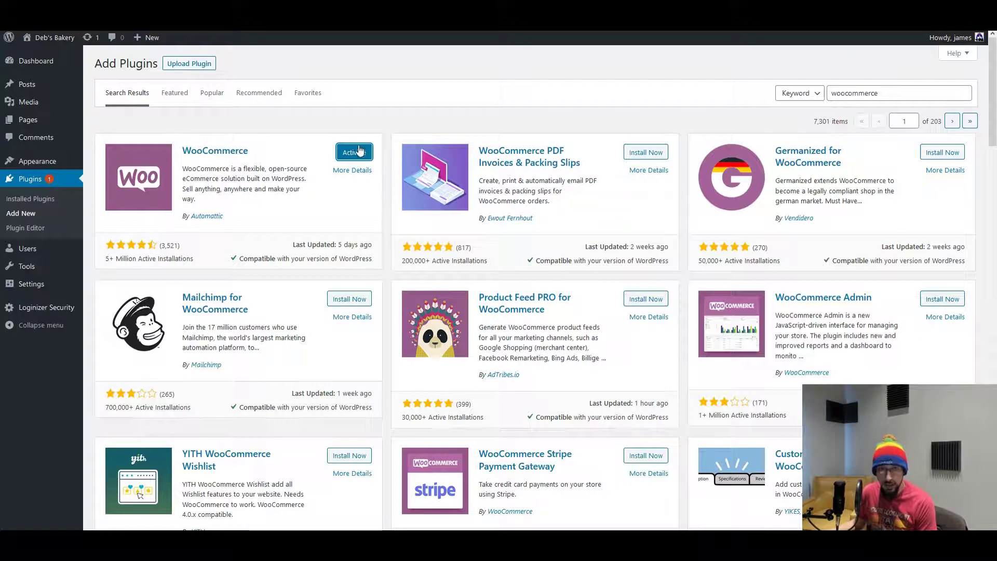
{"action": "left_click", "coordinate": [358, 152]}
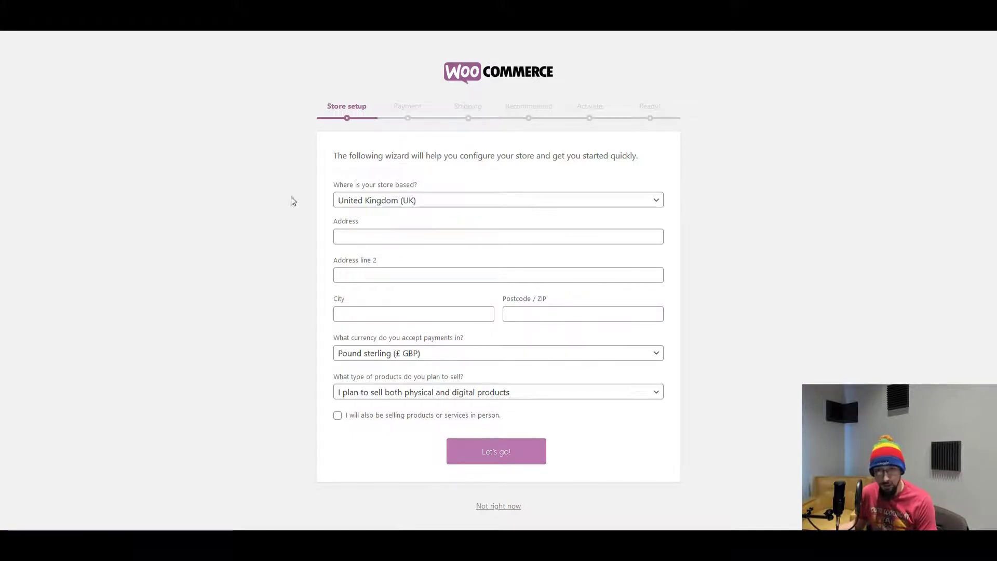
- Set the store location to United States, city Cedar, state Iowa, ZIP 5240
{"action": "left_click", "coordinate": [414, 201]}
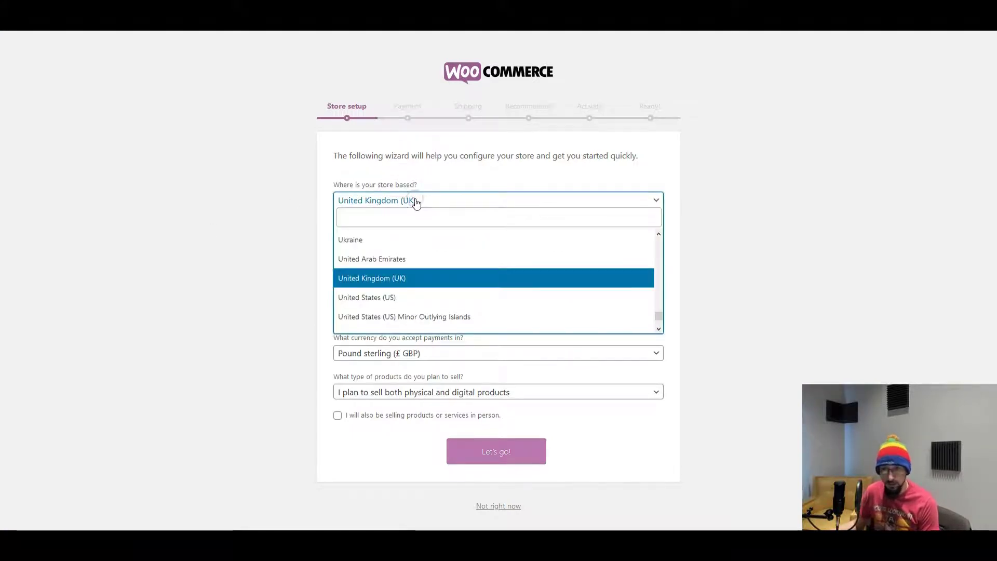
{"action": "left_click", "coordinate": [376, 299]}
{"action": "left_click", "coordinate": [373, 238]}
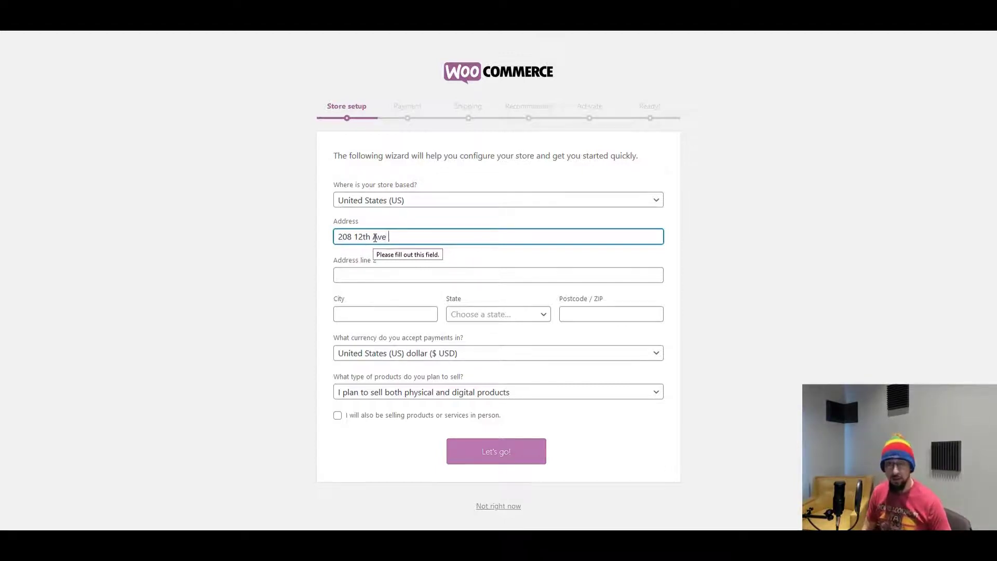
{"action": "left_click", "coordinate": [365, 313]}
{"action": "type", "text": "cedar rapids"}
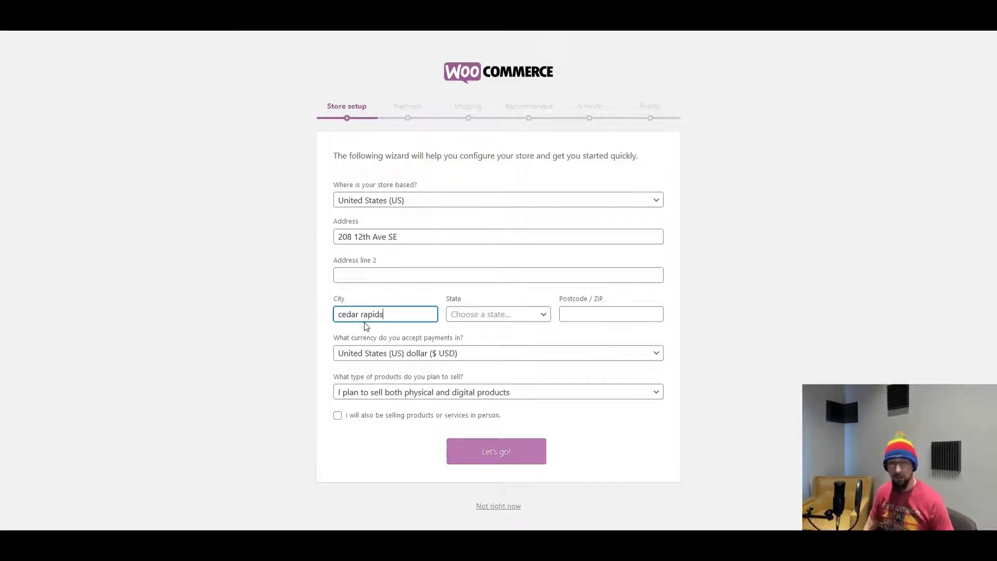
{"action": "key", "text": "Tab"}
{"action": "type", "text": "ia"}
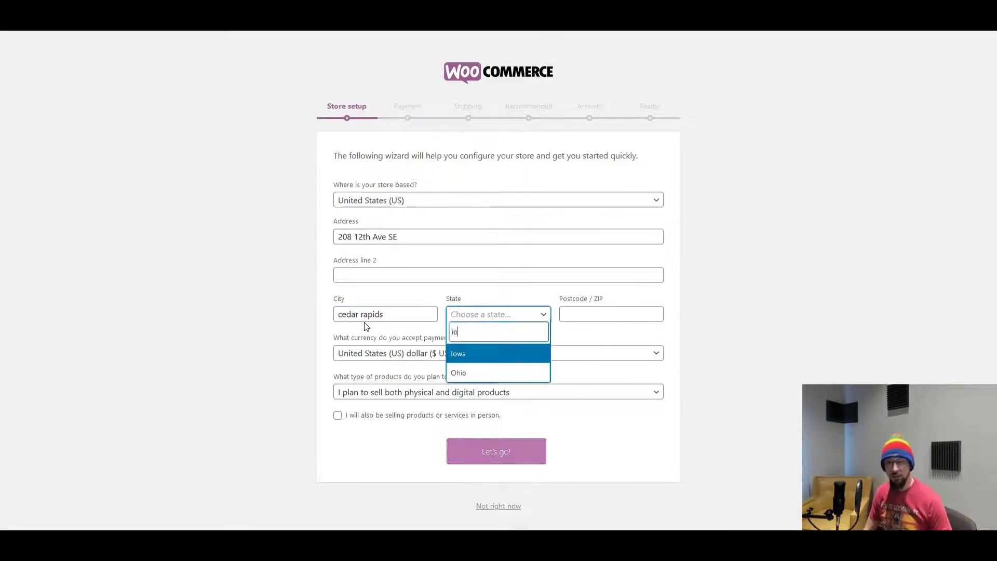
{"action": "key", "text": "Down"}
{"action": "key", "text": "Down"}
{"action": "key", "text": "Down"}
{"action": "key", "text": "Down"}
{"action": "key", "text": "Down"}
{"action": "key", "text": "Down"}
{"action": "key", "text": "Down"}
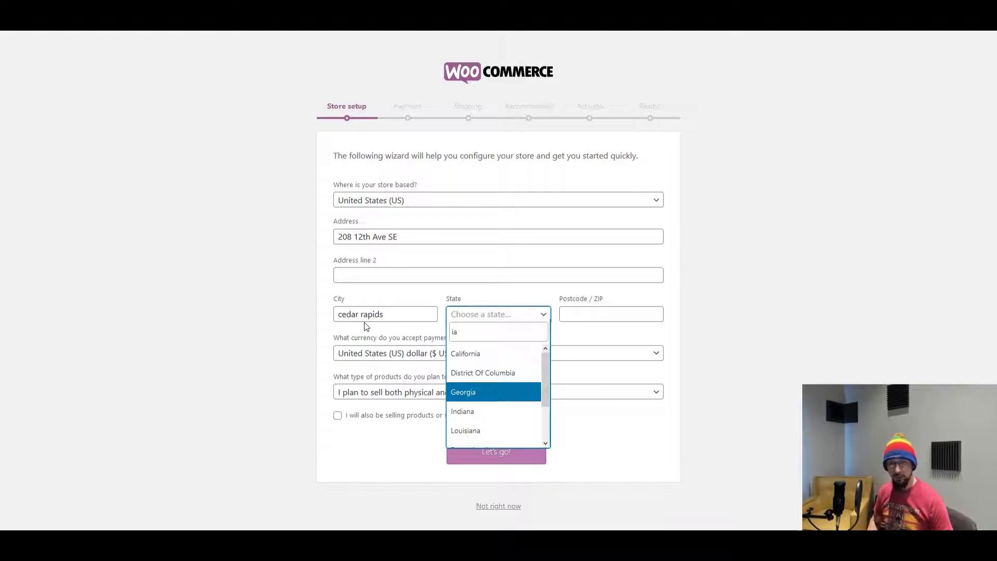
{"action": "key", "text": "Up"}
{"action": "key", "text": "Up"}
{"action": "key", "text": "Up"}
{"action": "key", "text": "Up"}
{"action": "key", "text": "Up"}
{"action": "key", "text": "Up"}
{"action": "key", "text": "Up"}
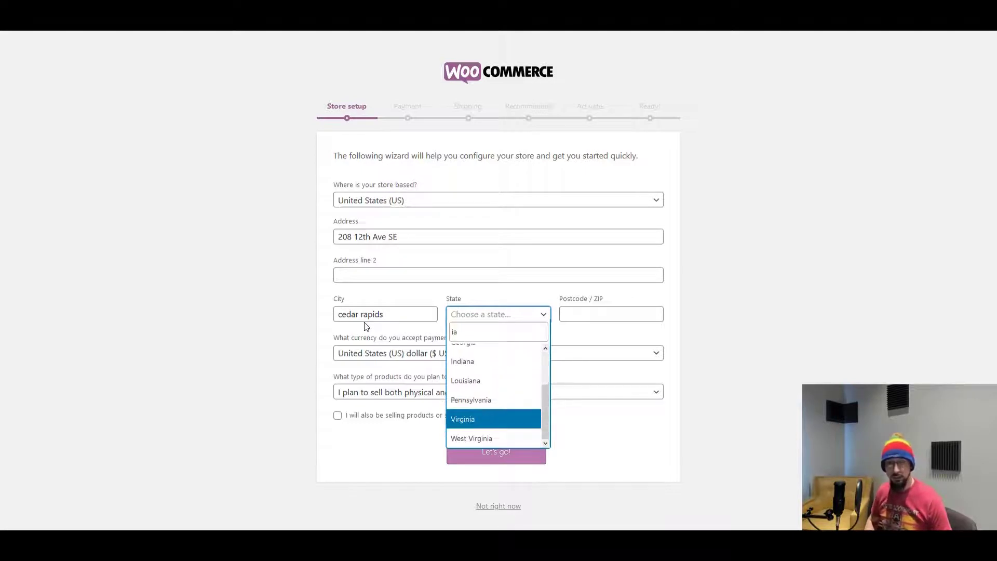
{"action": "key", "text": "Down"}
{"action": "key", "text": "Down"}
{"action": "key", "text": "Down"}
{"action": "key", "text": "Down"}
{"action": "key", "text": "Down"}
{"action": "key", "text": "Down"}
{"action": "key", "text": "Down"}
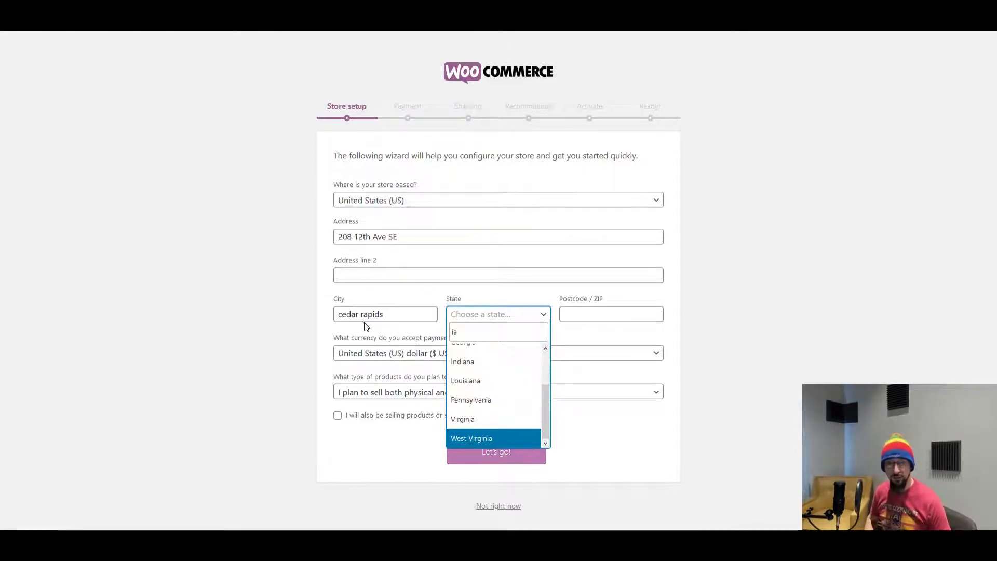
{"action": "key", "text": "Up"}
{"action": "key", "text": "Up"}
{"action": "key", "text": "Up"}
{"action": "key", "text": "Up"}
{"action": "key", "text": "Down"}
{"action": "key", "text": "Down"}
{"action": "key", "text": "BackSpace"}
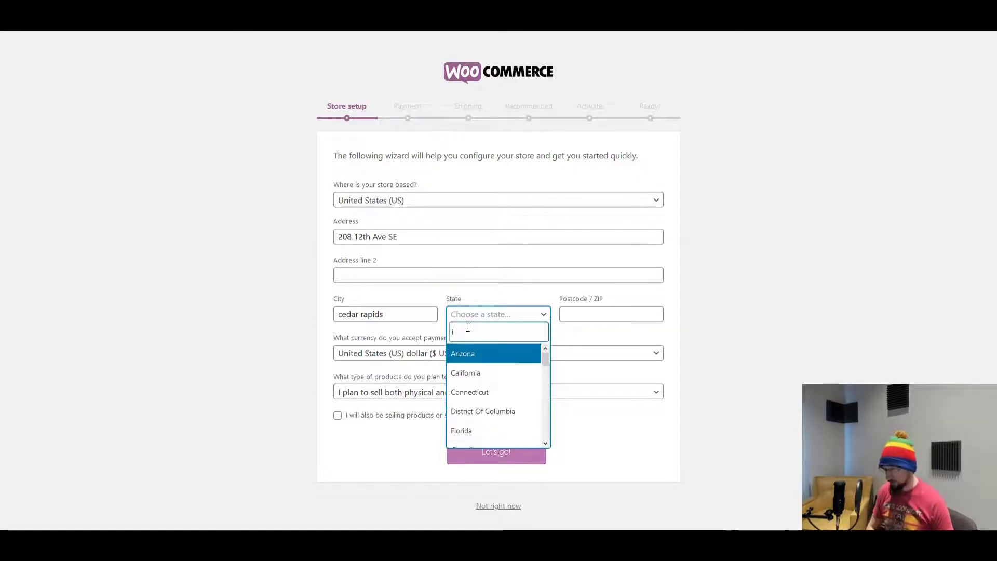
{"action": "type", "text": "owa"}
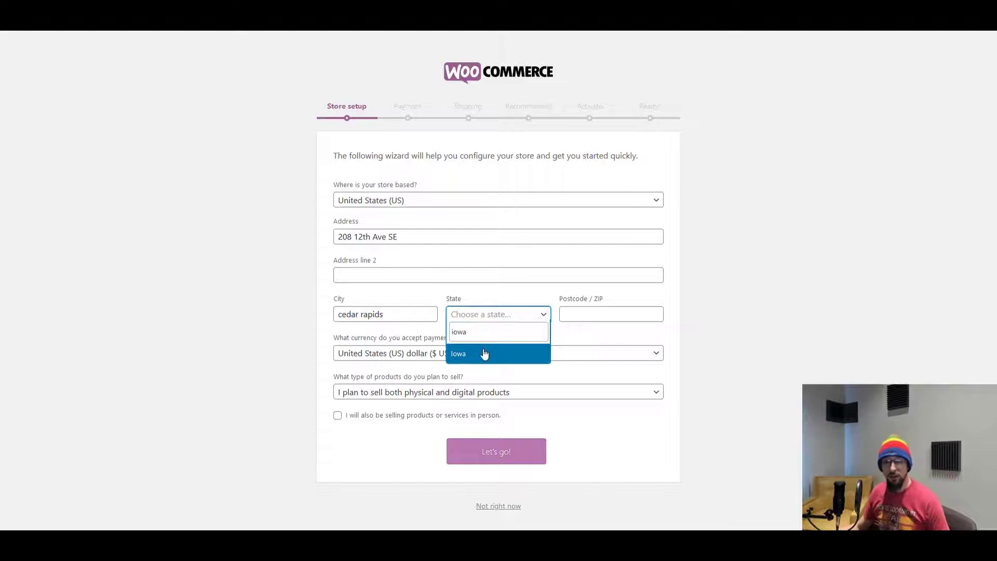
{"action": "left_click", "coordinate": [483, 353]}
{"action": "left_click", "coordinate": [585, 317]}
{"action": "type", "text": "52401"}
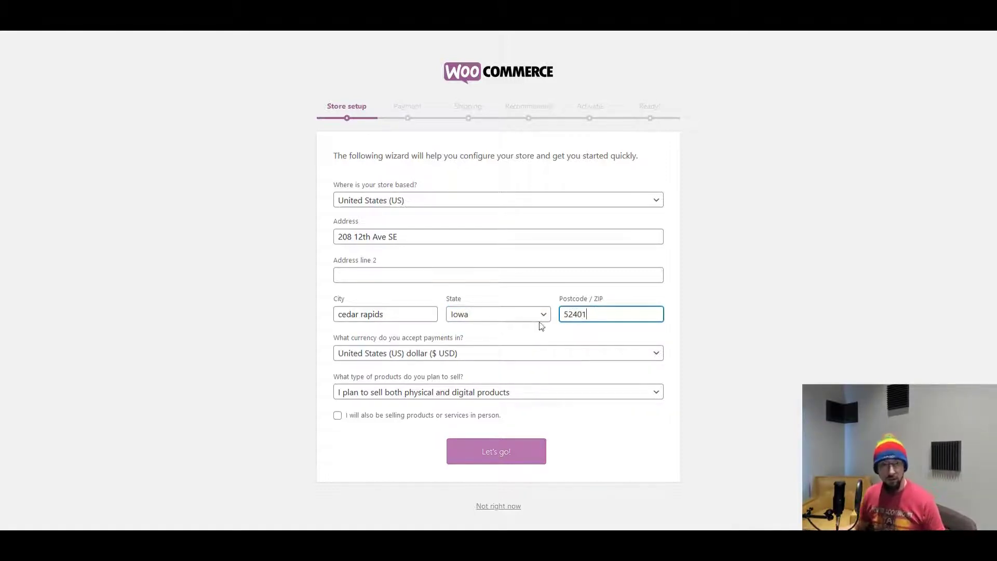
- Keep USD currency, choose physical products also sold in person, submit, and decline usage tracking
{"action": "left_click", "coordinate": [393, 356]}
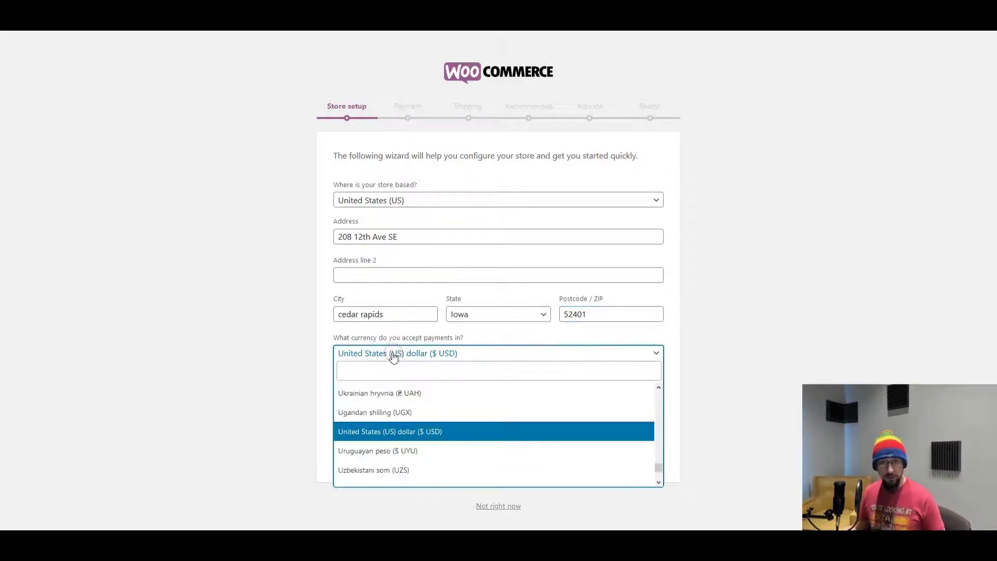
{"action": "left_click", "coordinate": [382, 431]}
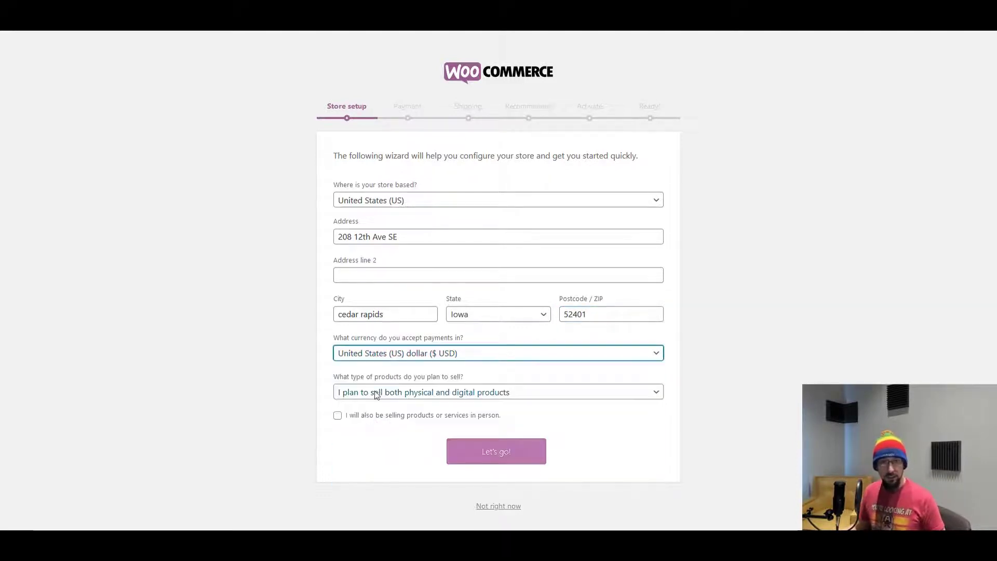
{"action": "left_click", "coordinate": [376, 395]}
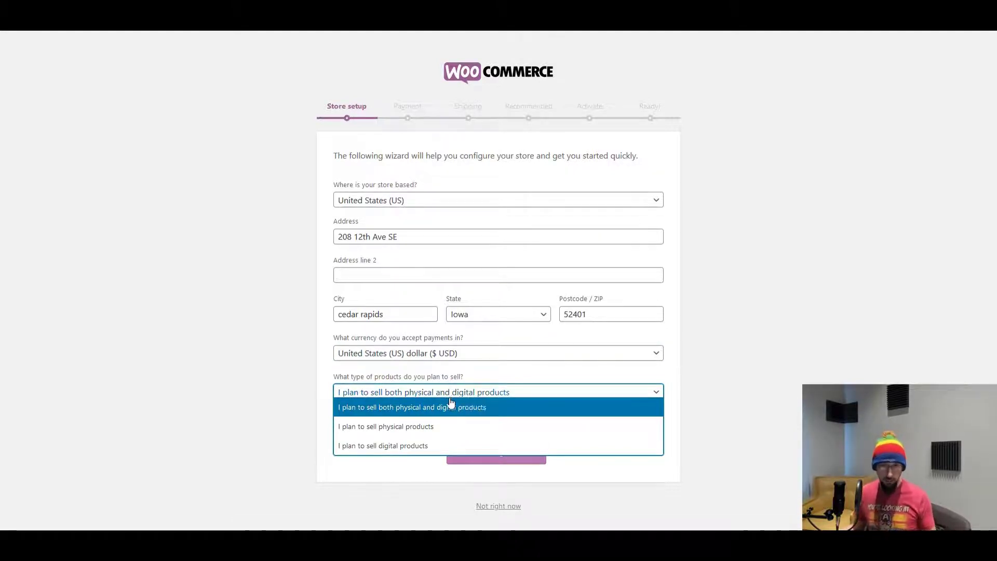
{"action": "left_click", "coordinate": [396, 431]}
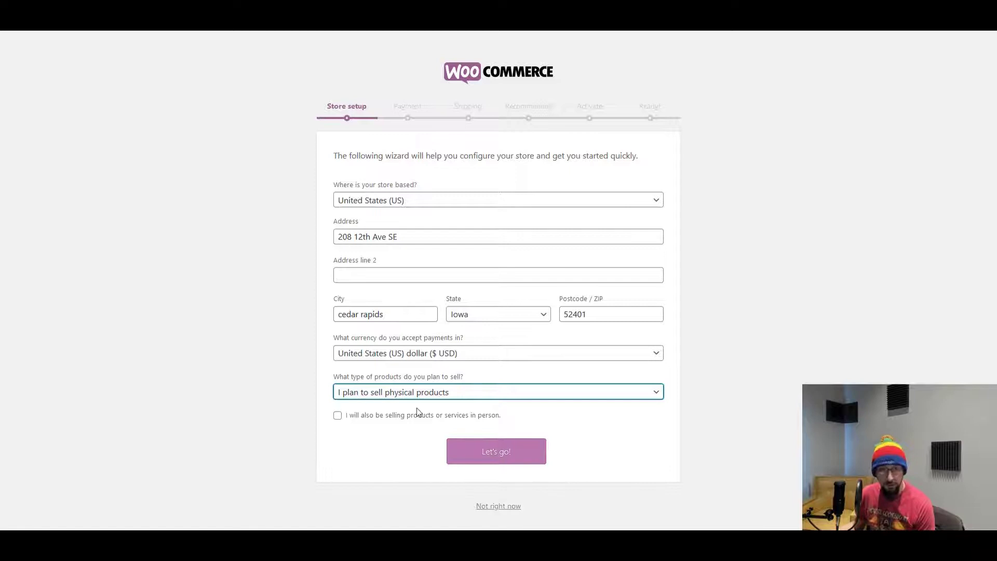
{"action": "left_click", "coordinate": [336, 416]}
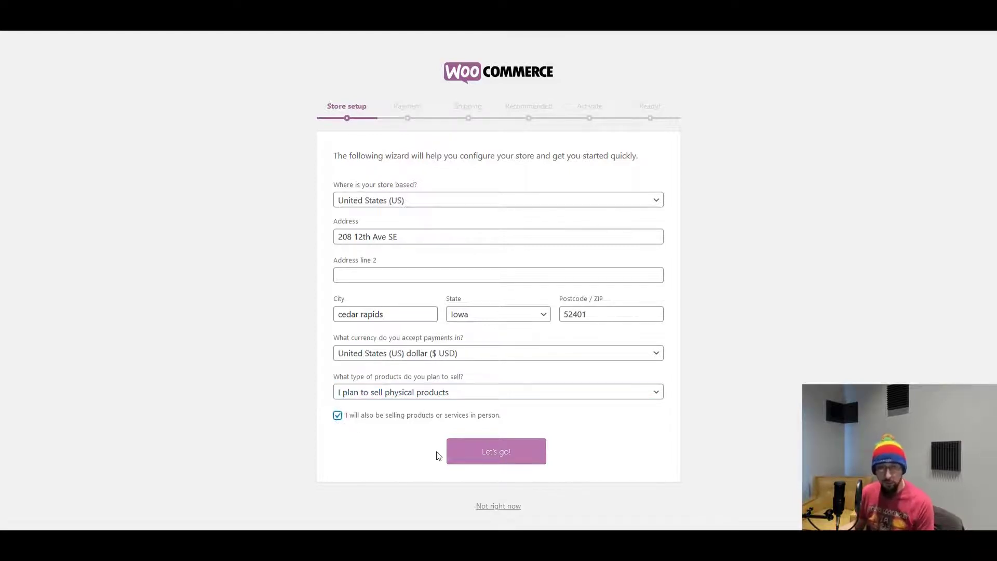
{"action": "left_click", "coordinate": [480, 455]}
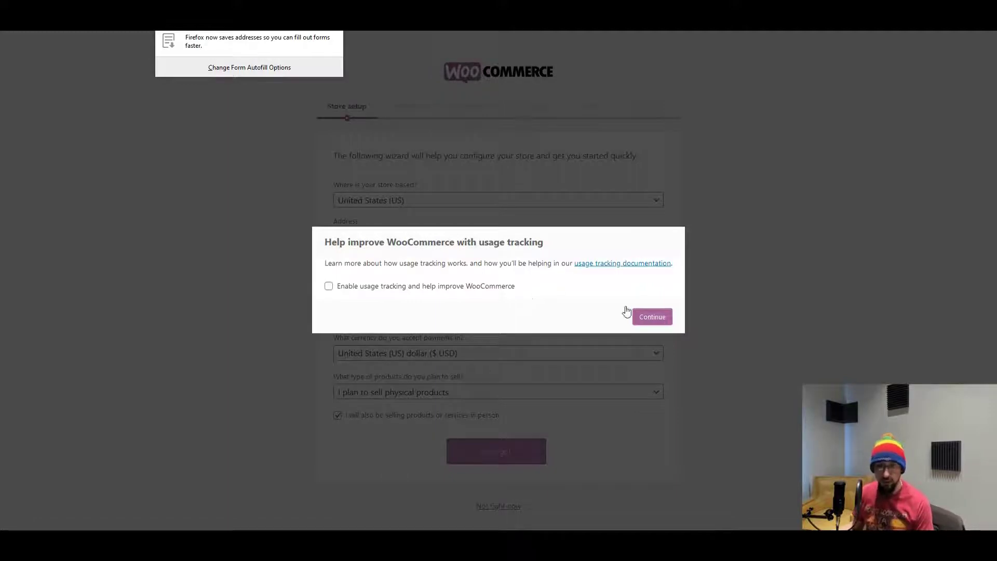
{"action": "left_click", "coordinate": [651, 316]}
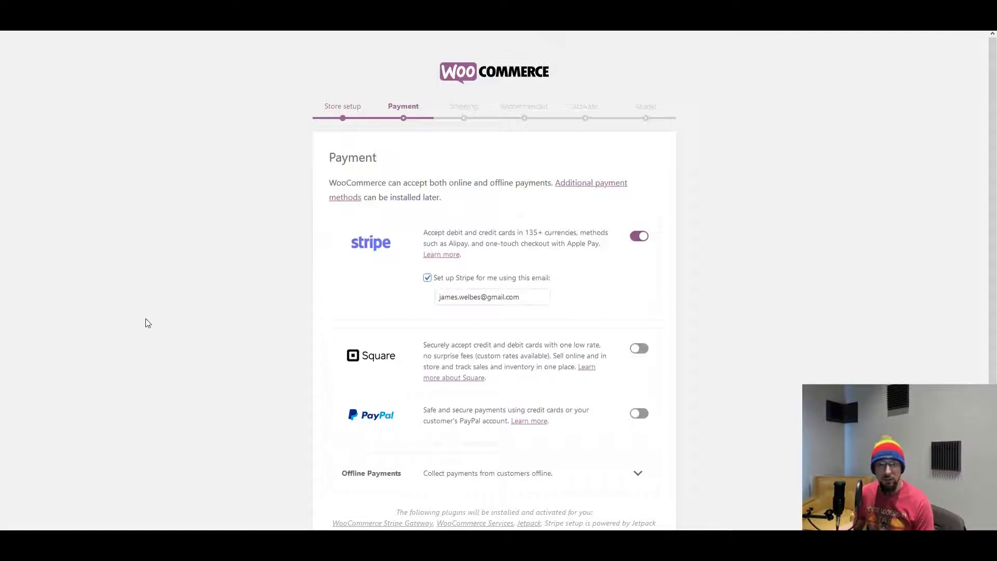
- Turn off automatic Stripe account setup and continue past the Payment step
{"action": "scroll", "coordinate": [482, 399], "scroll_direction": "down", "scroll_amount": 2}
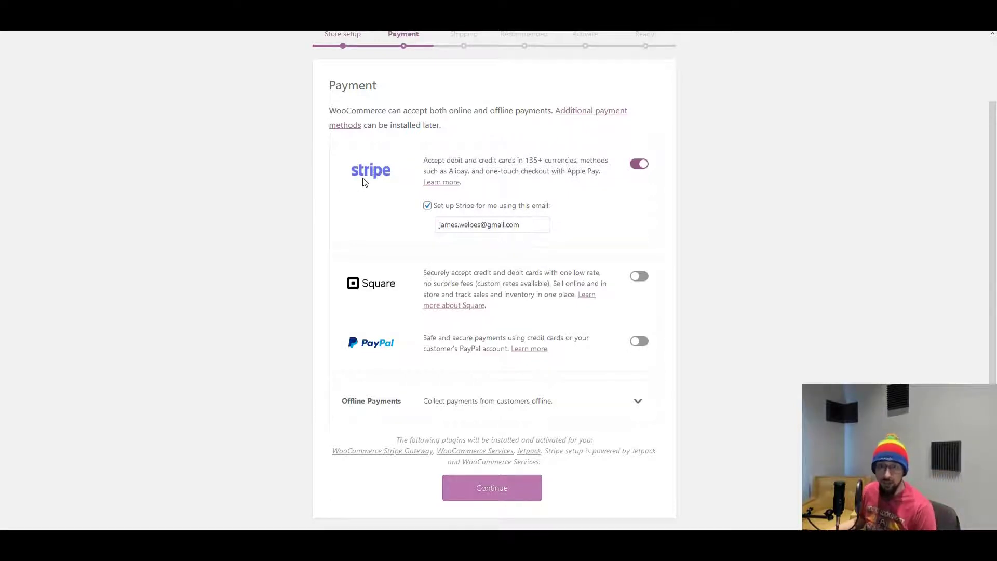
{"action": "left_click", "coordinate": [427, 207]}
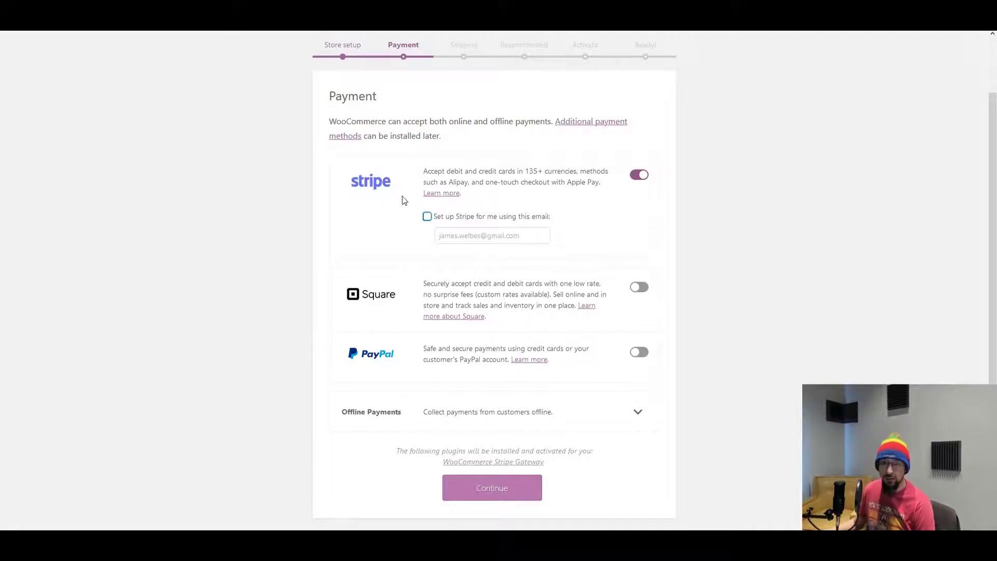
{"action": "left_click", "coordinate": [483, 492]}
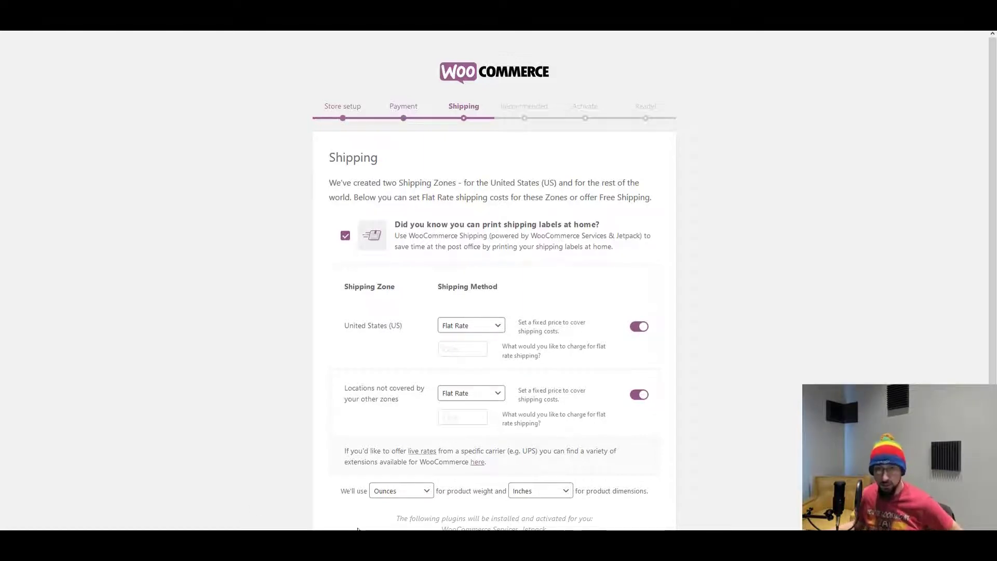
- Keep flat-rate shipping at 3 for the United States and for other locations
{"action": "scroll", "coordinate": [297, 365], "scroll_direction": "down", "scroll_amount": 2}
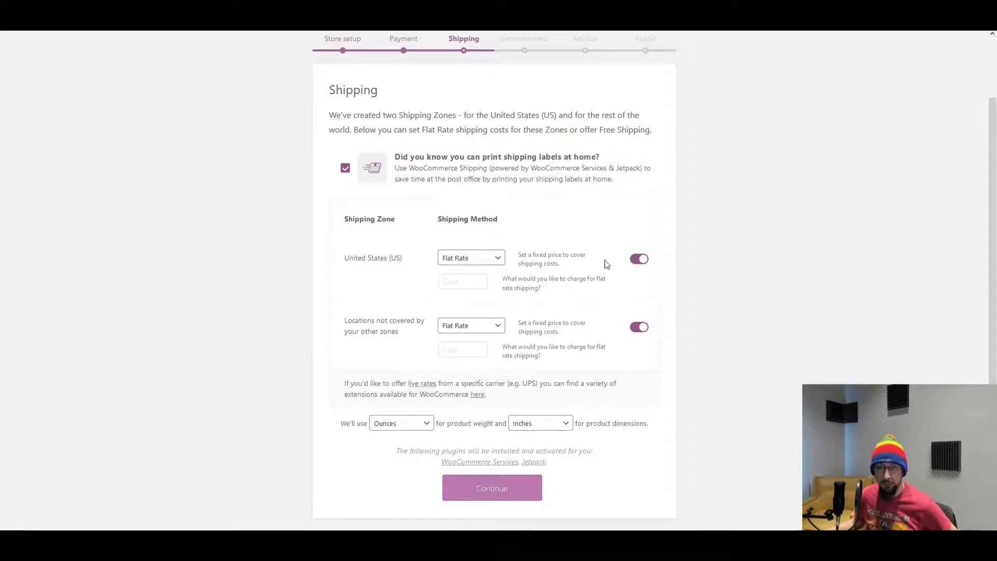
{"action": "left_click", "coordinate": [643, 259]}
{"action": "left_click", "coordinate": [639, 258]}
{"action": "left_click", "coordinate": [453, 281]}
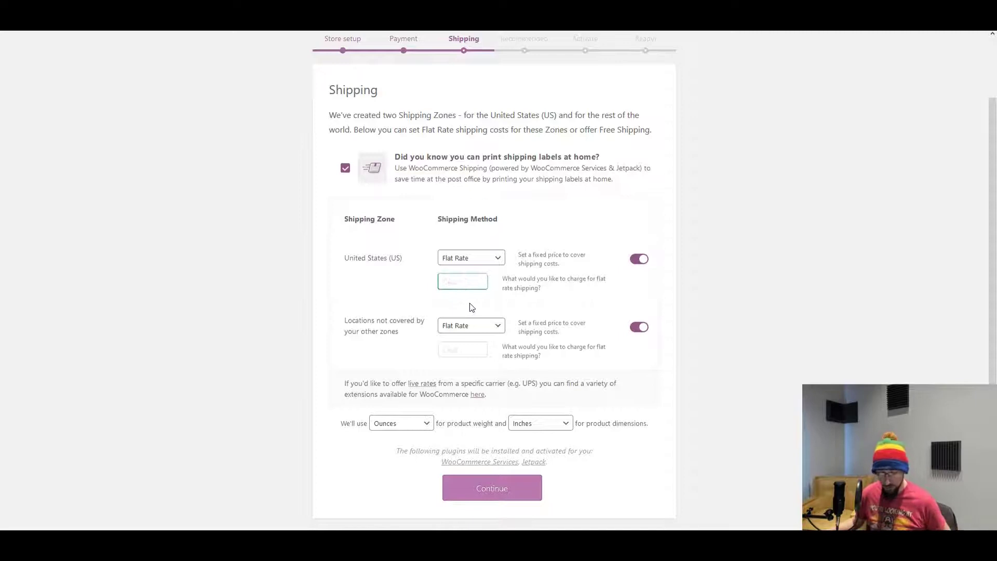
{"action": "type", "text": "3"}
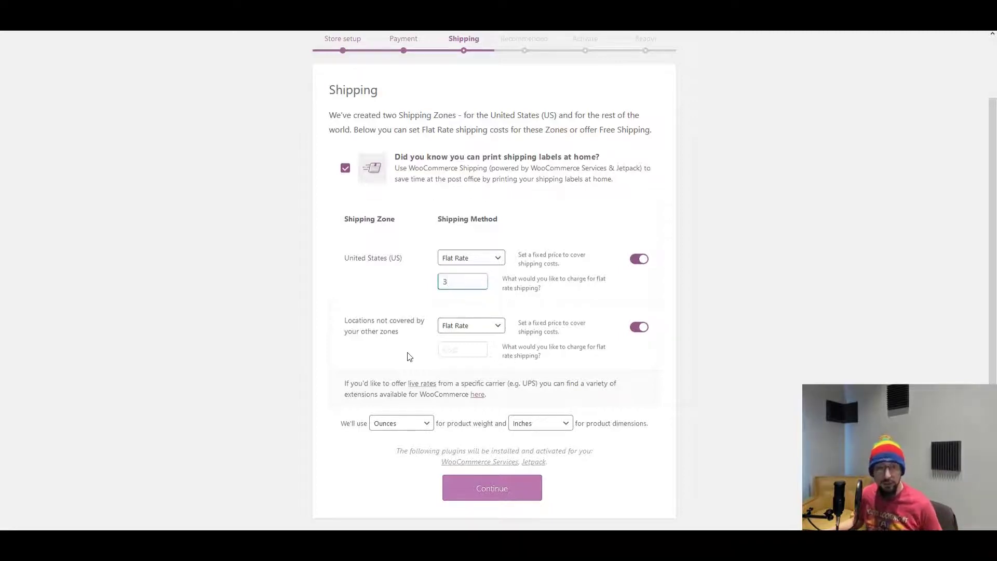
{"action": "left_click", "coordinate": [451, 349]}
{"action": "type", "text": "3"}
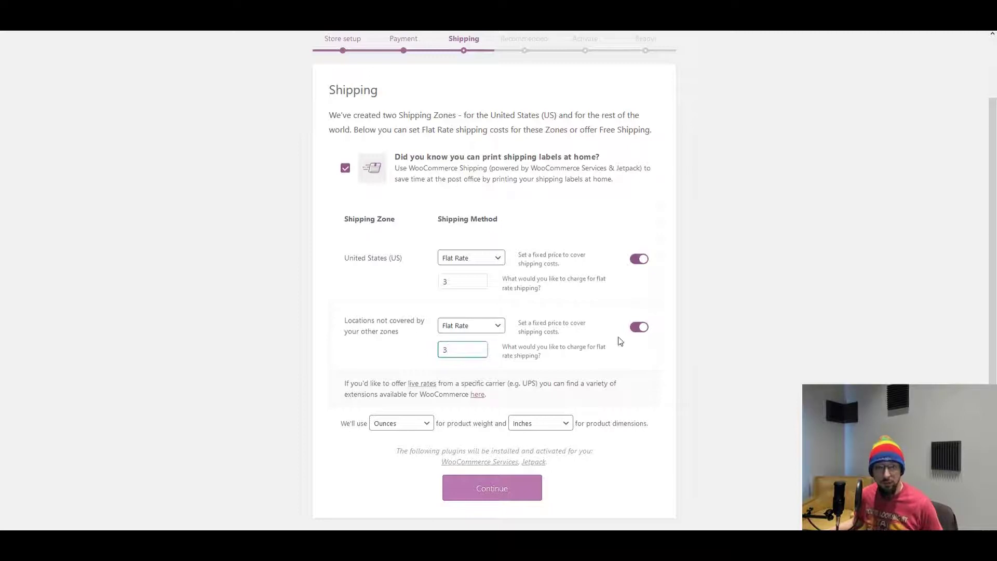
{"action": "left_click", "coordinate": [486, 491]}
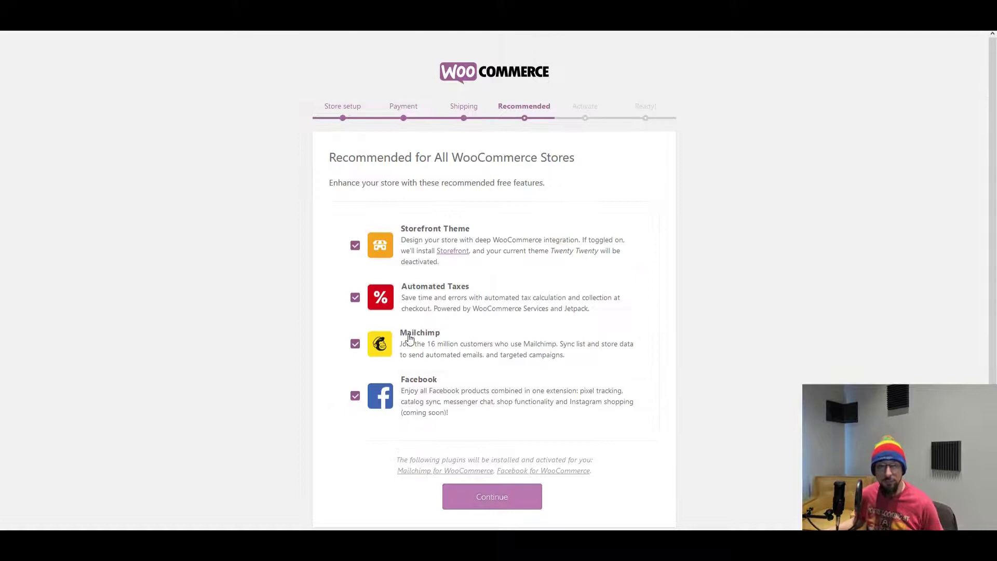
- Decline Storefront Theme, Automated Taxes, Mailchimp and Facebook, and skip connecting Jetpack
{"action": "left_click", "coordinate": [355, 245]}
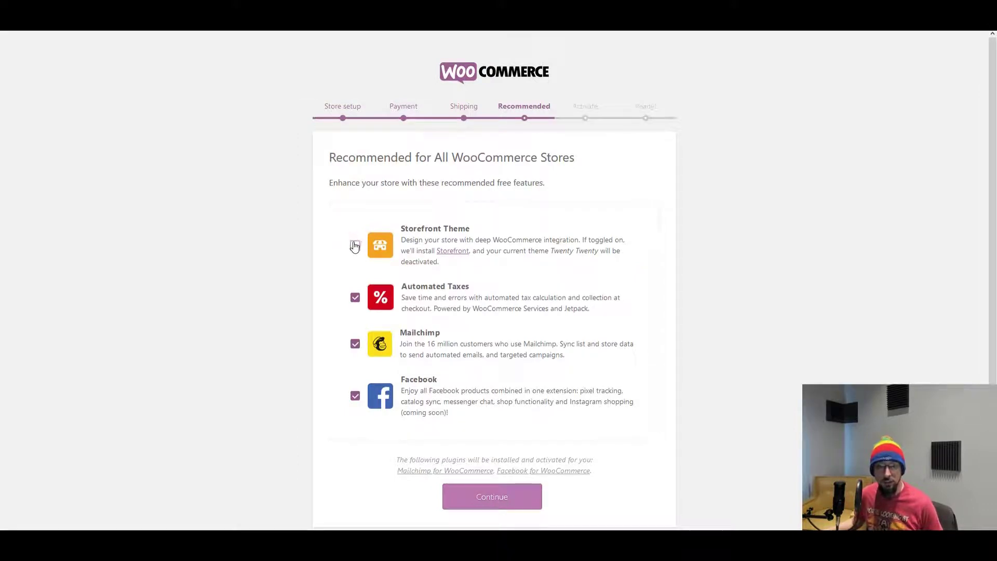
{"action": "left_click", "coordinate": [354, 296]}
{"action": "left_click", "coordinate": [355, 344]}
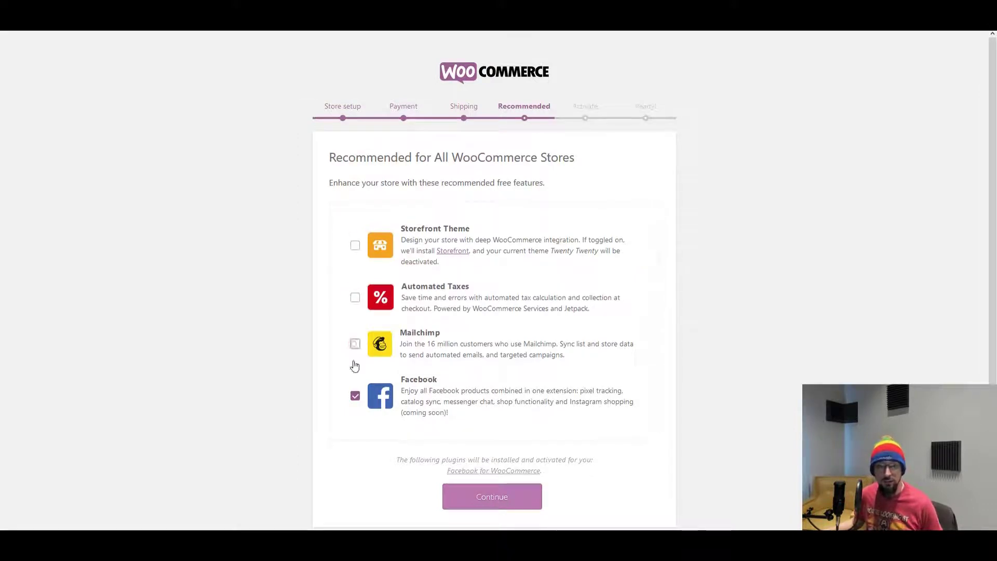
{"action": "left_click", "coordinate": [355, 395]}
{"action": "left_click", "coordinate": [493, 460]}
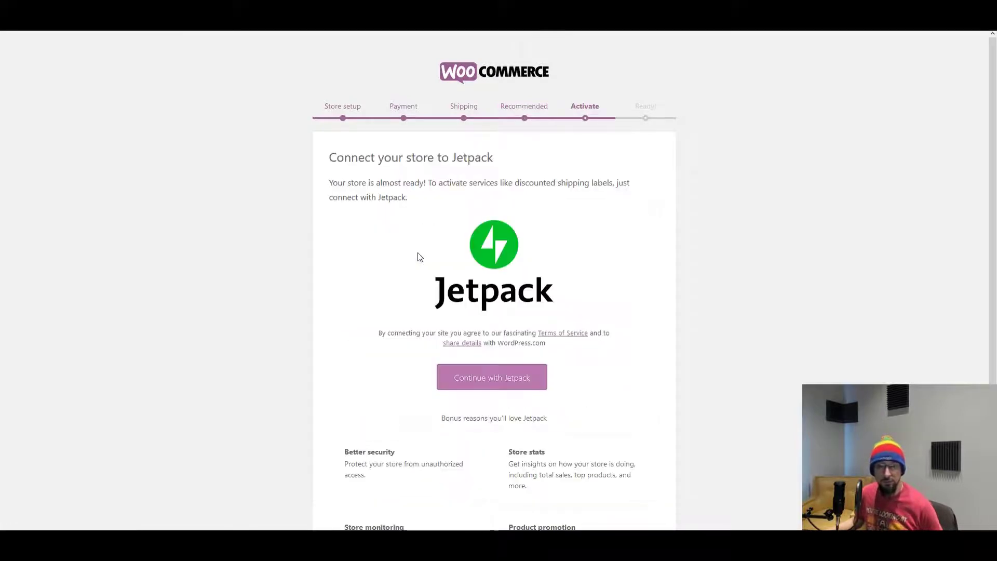
{"action": "scroll", "coordinate": [446, 332], "scroll_direction": "down", "scroll_amount": 2}
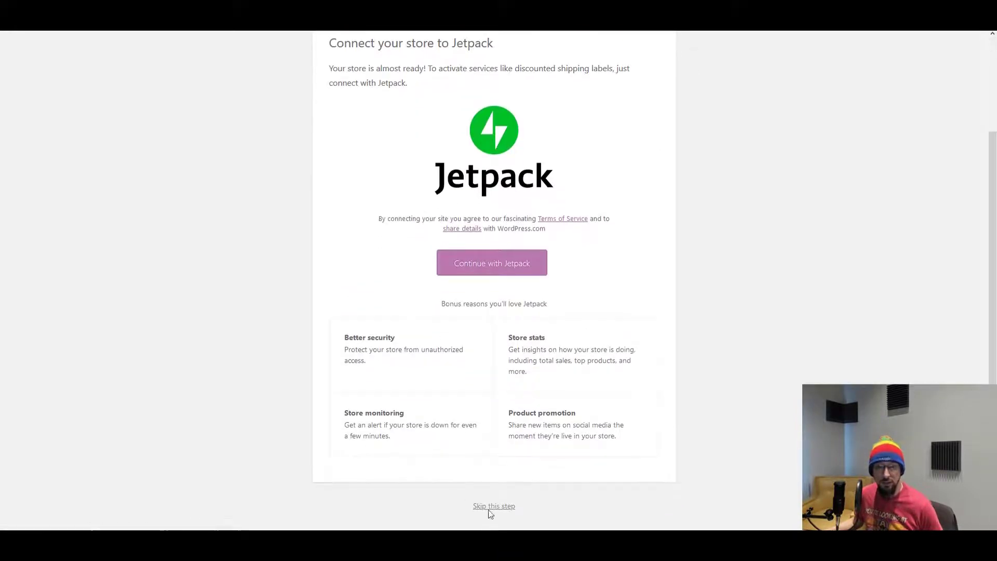
{"action": "left_click", "coordinate": [491, 507]}
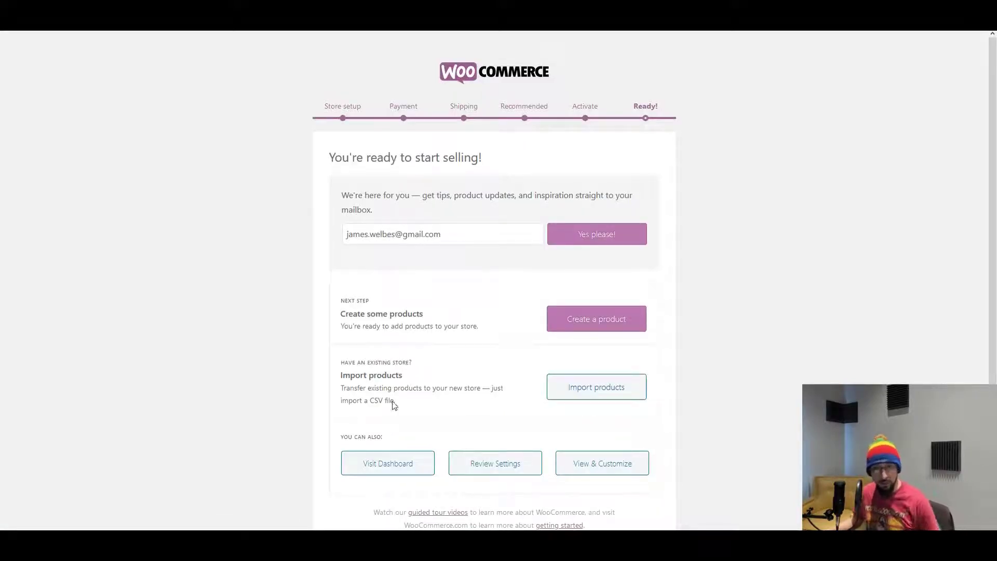
{"action": "scroll", "coordinate": [457, 337], "scroll_direction": "down", "scroll_amount": 1}
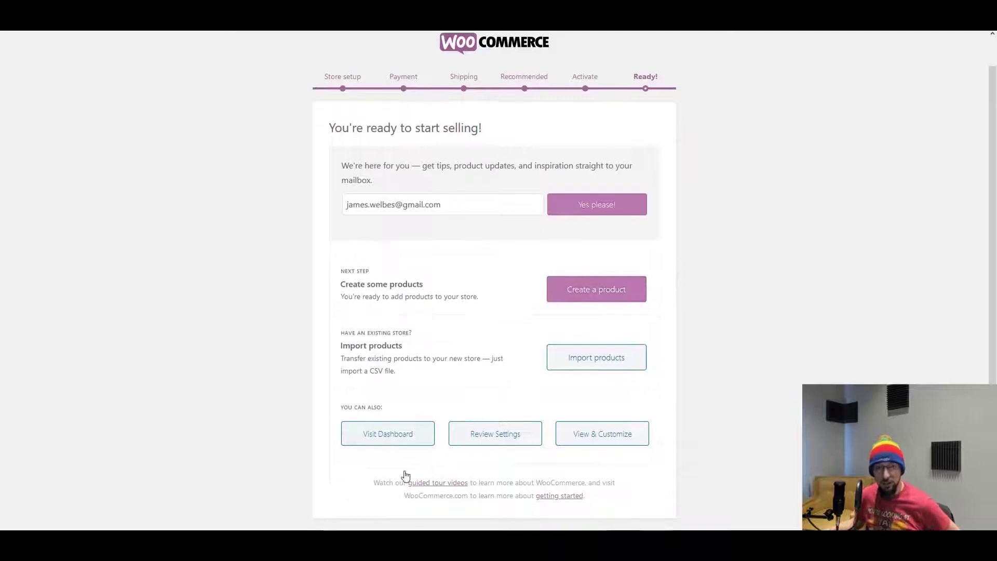
- Leave the wizard, view the Deb's Bakery front page, then return to the admin Dashboard
{"action": "left_click", "coordinate": [390, 433]}
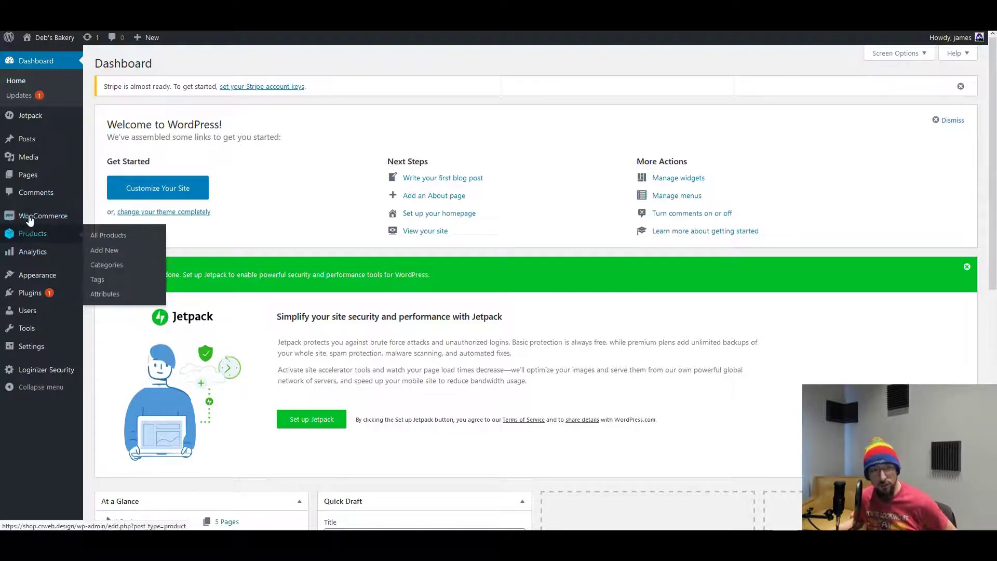
{"action": "mouse_move", "coordinate": [31, 218]}
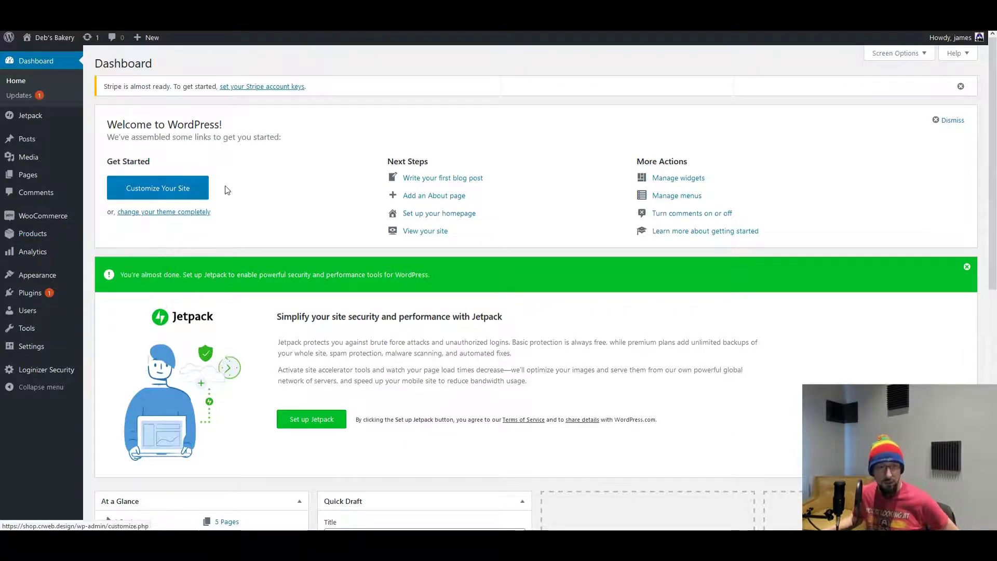
{"action": "left_click", "coordinate": [52, 41]}
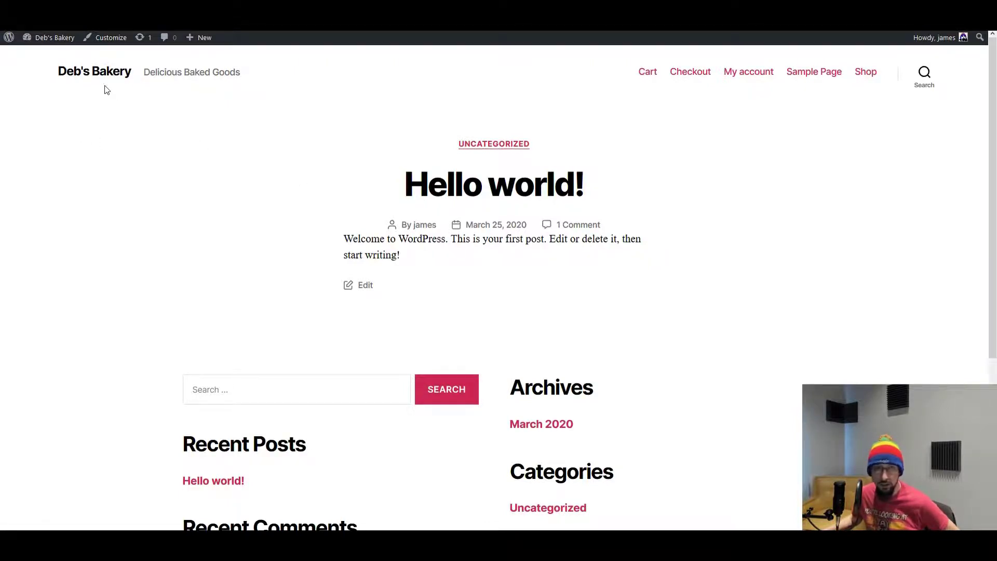
{"action": "mouse_move", "coordinate": [43, 45]}
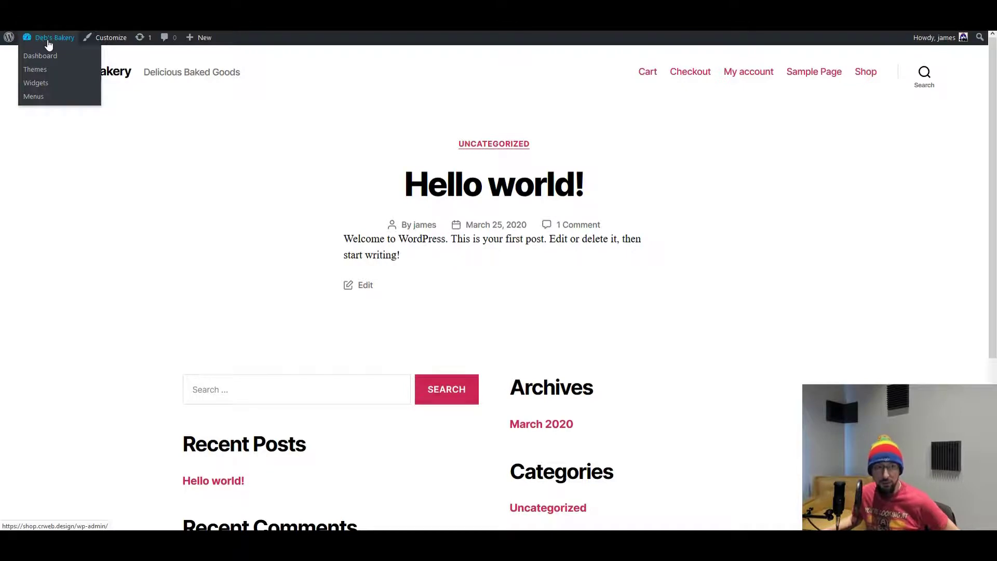
{"action": "left_click", "coordinate": [53, 41]}
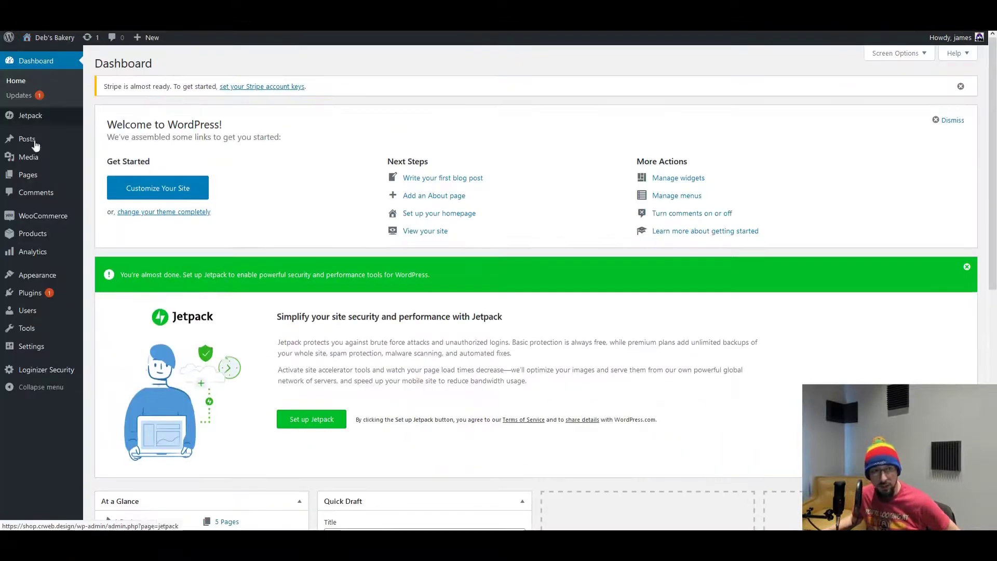
{"action": "mouse_move", "coordinate": [68, 274]}
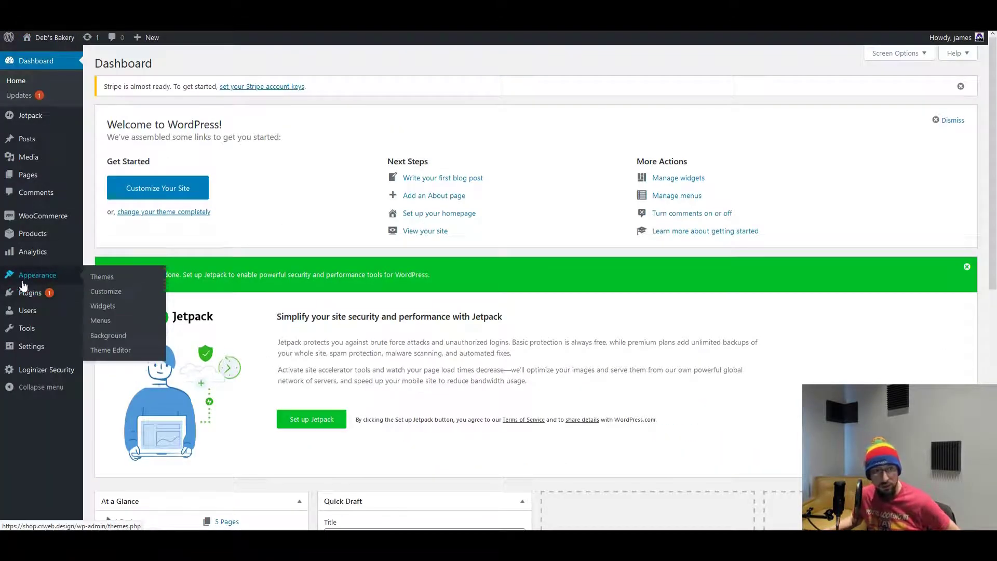
- Go to Appearance > Themes > Add New and tick E-Commerce under Subject in the feature filter
{"action": "left_click", "coordinate": [111, 281]}
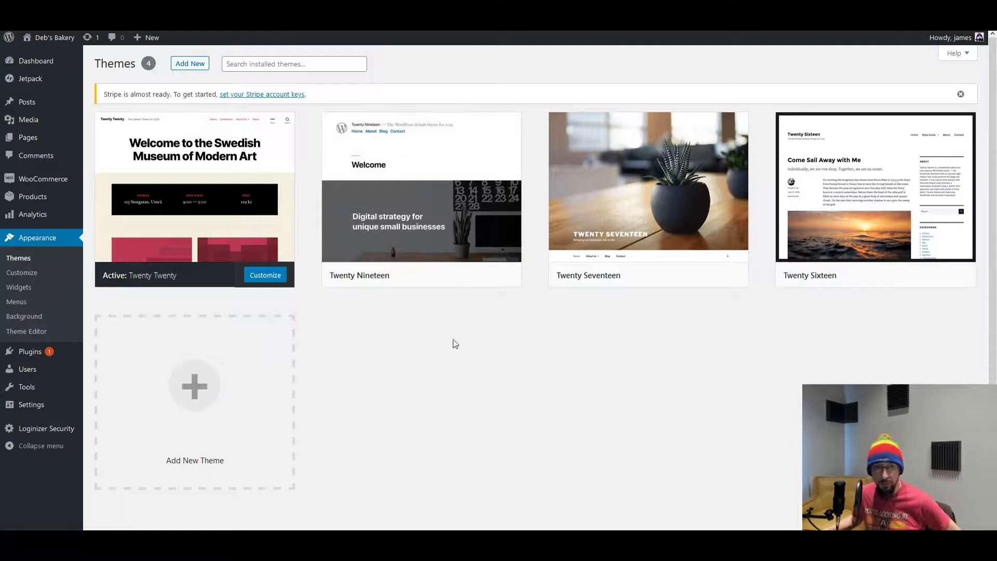
{"action": "left_click", "coordinate": [191, 66]}
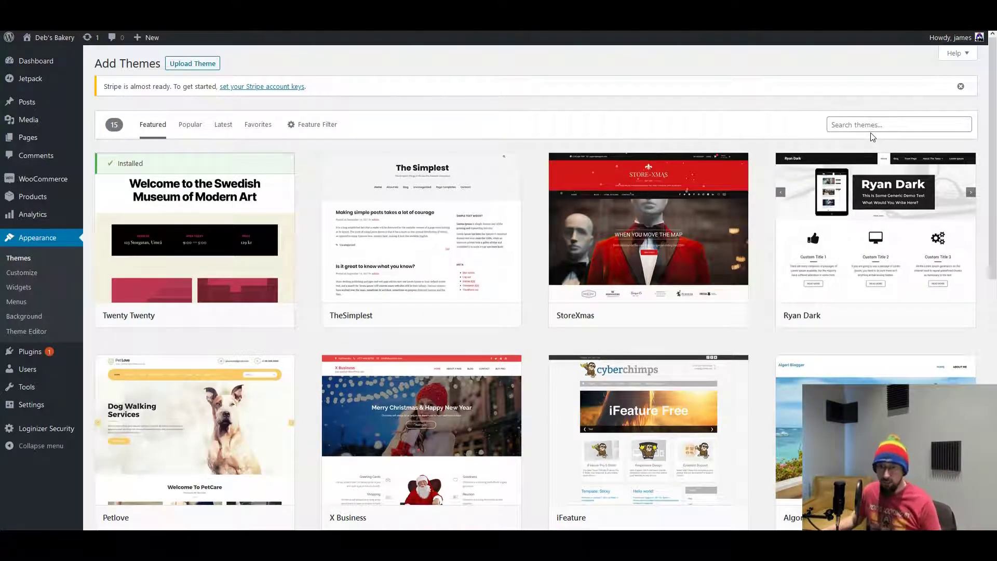
{"action": "left_click", "coordinate": [877, 125]}
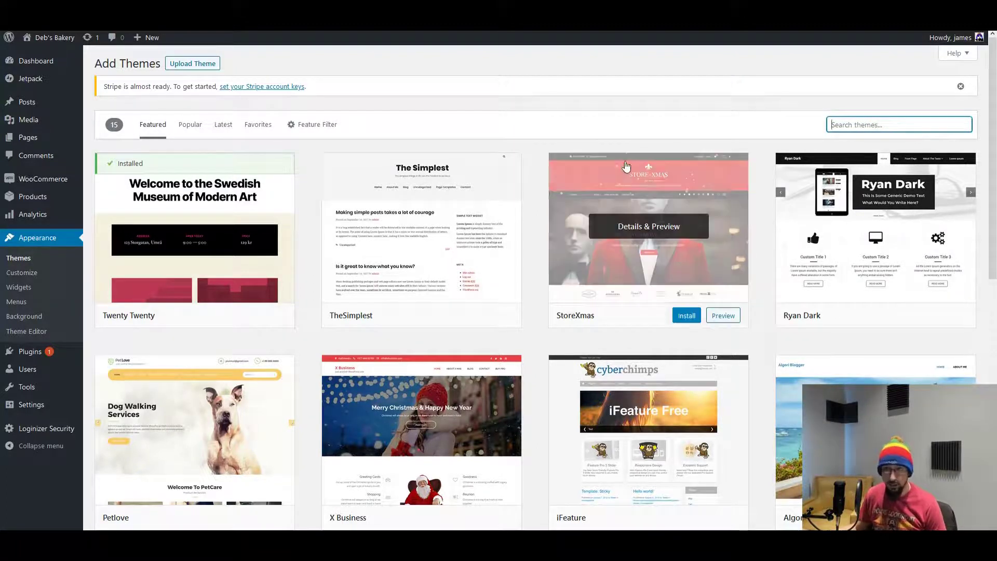
{"action": "left_click", "coordinate": [856, 126]}
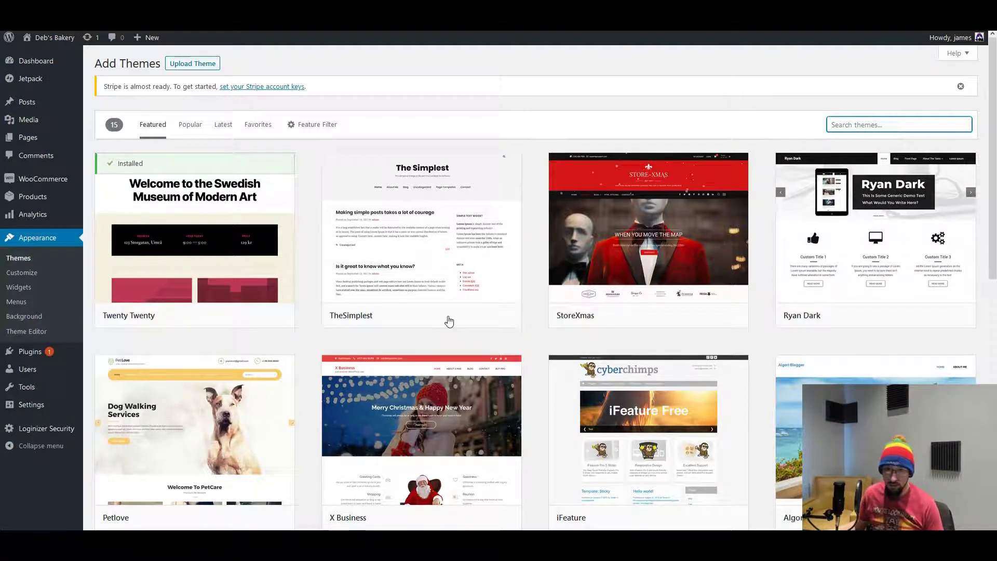
{"action": "scroll", "coordinate": [447, 322], "scroll_direction": "down", "scroll_amount": 9}
{"action": "scroll", "coordinate": [462, 321], "scroll_direction": "up", "scroll_amount": 8}
{"action": "scroll", "coordinate": [465, 320], "scroll_direction": "up", "scroll_amount": 1}
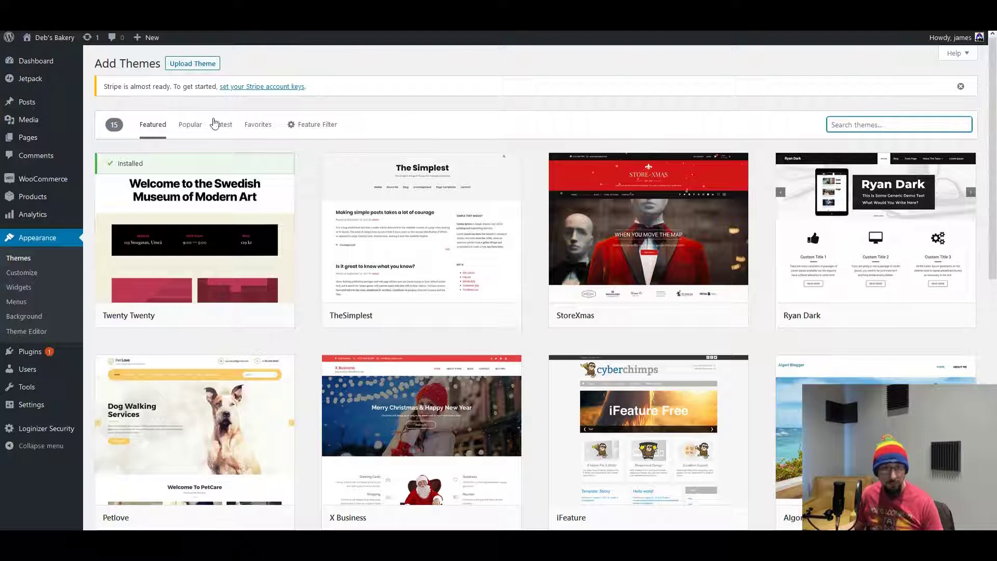
{"action": "left_click", "coordinate": [301, 126]}
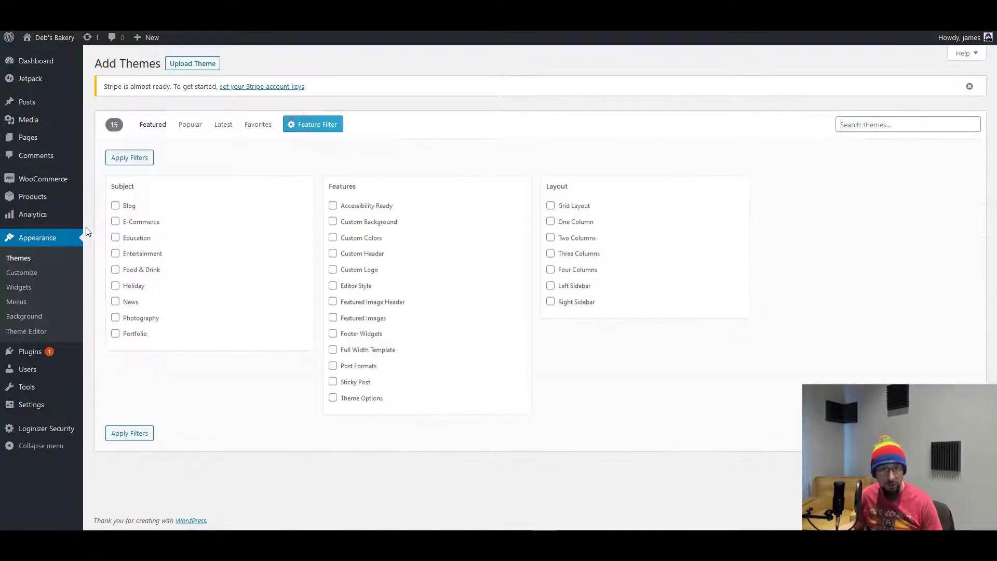
{"action": "left_click", "coordinate": [116, 222]}
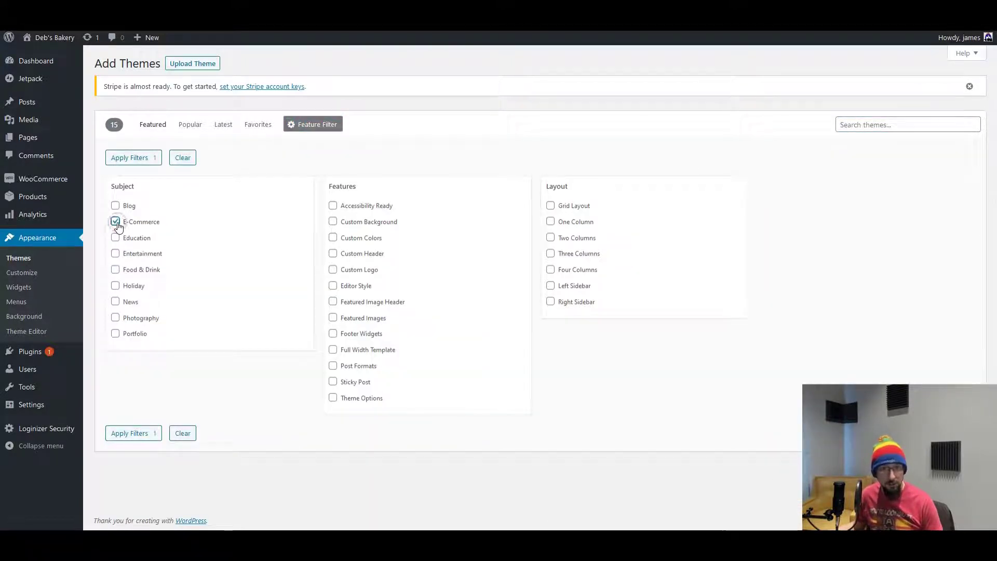
- Apply the E-Commerce filter, then install and activate the BCF Shop theme
{"action": "left_click", "coordinate": [133, 435]}
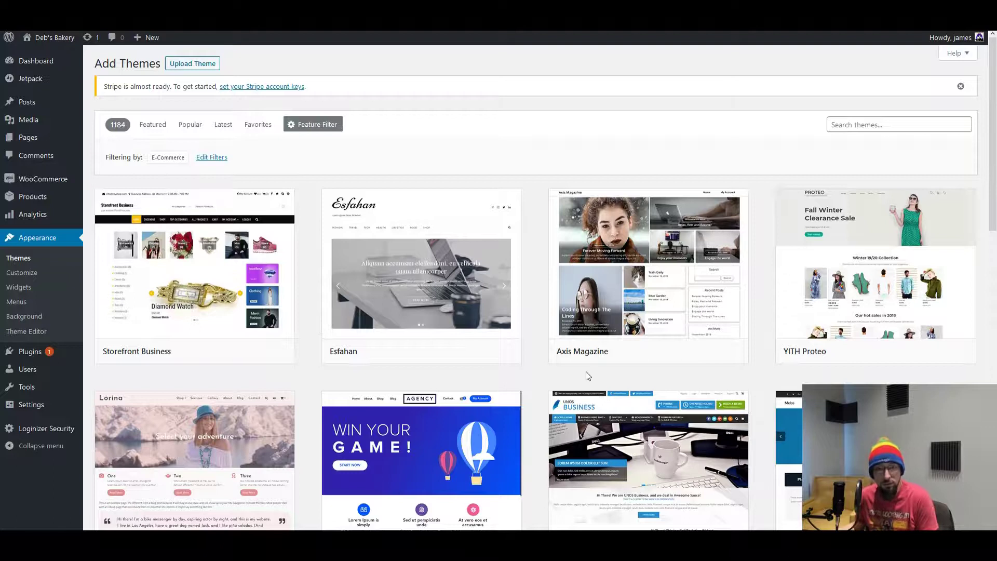
{"action": "mouse_move", "coordinate": [578, 345]}
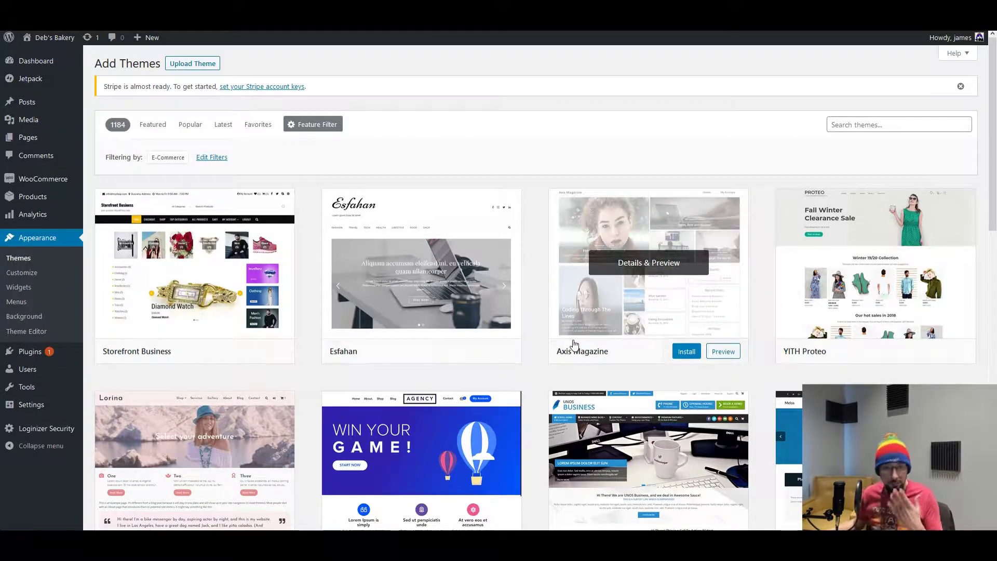
{"action": "scroll", "coordinate": [562, 347], "scroll_direction": "down", "scroll_amount": 6}
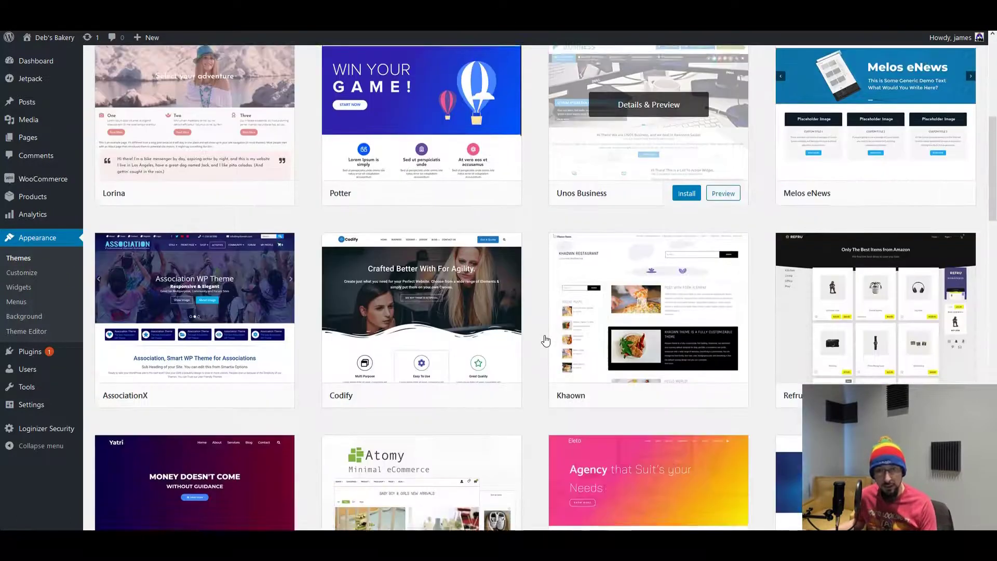
{"action": "scroll", "coordinate": [301, 309], "scroll_direction": "down", "scroll_amount": 6}
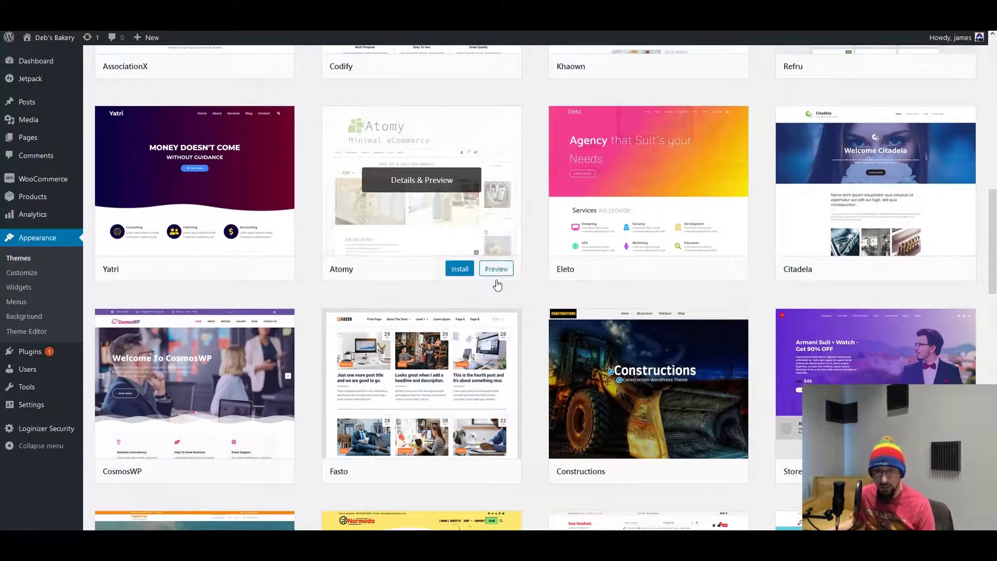
{"action": "scroll", "coordinate": [516, 269], "scroll_direction": "down", "scroll_amount": 5}
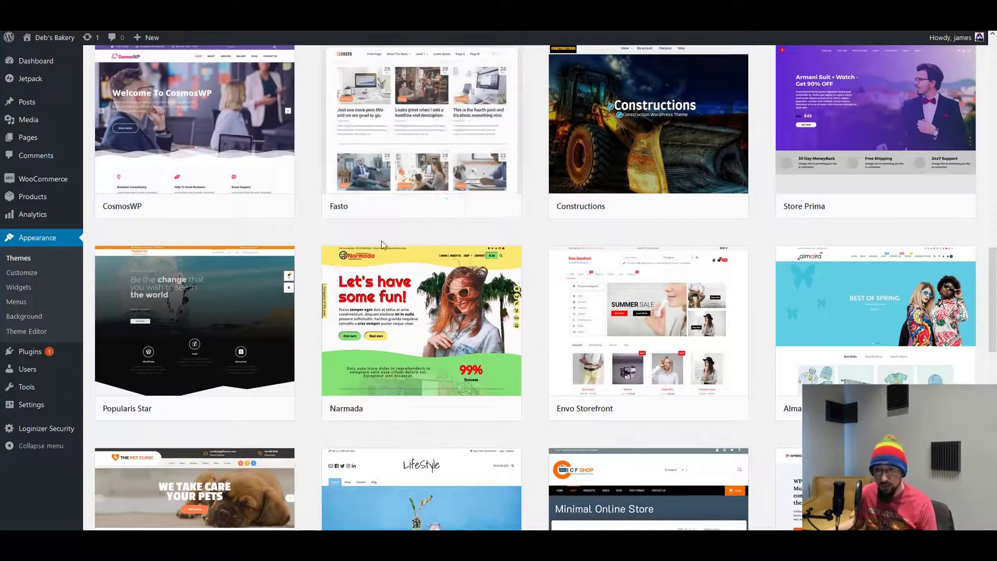
{"action": "scroll", "coordinate": [389, 244], "scroll_direction": "down", "scroll_amount": 4}
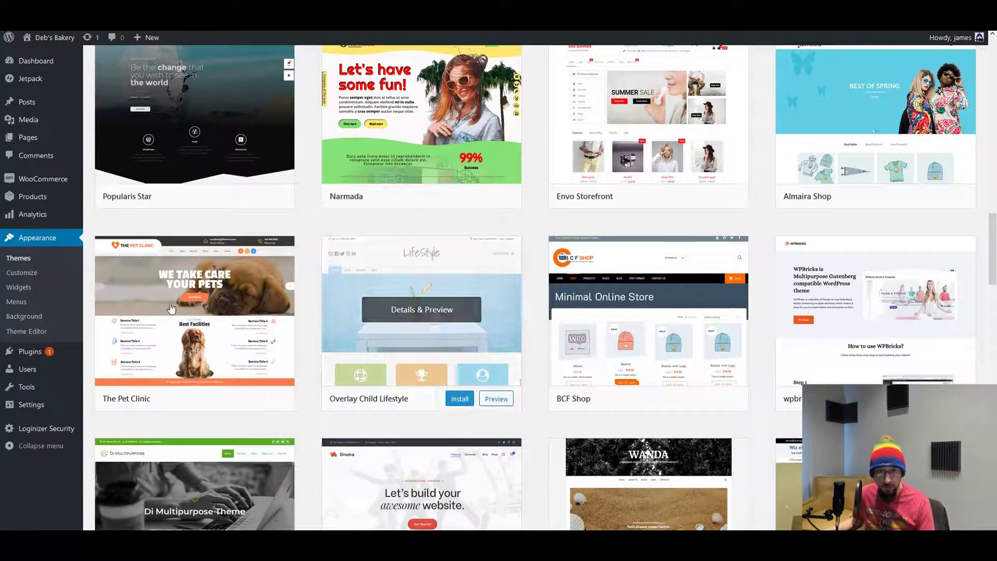
{"action": "scroll", "coordinate": [303, 391], "scroll_direction": "down", "scroll_amount": 2}
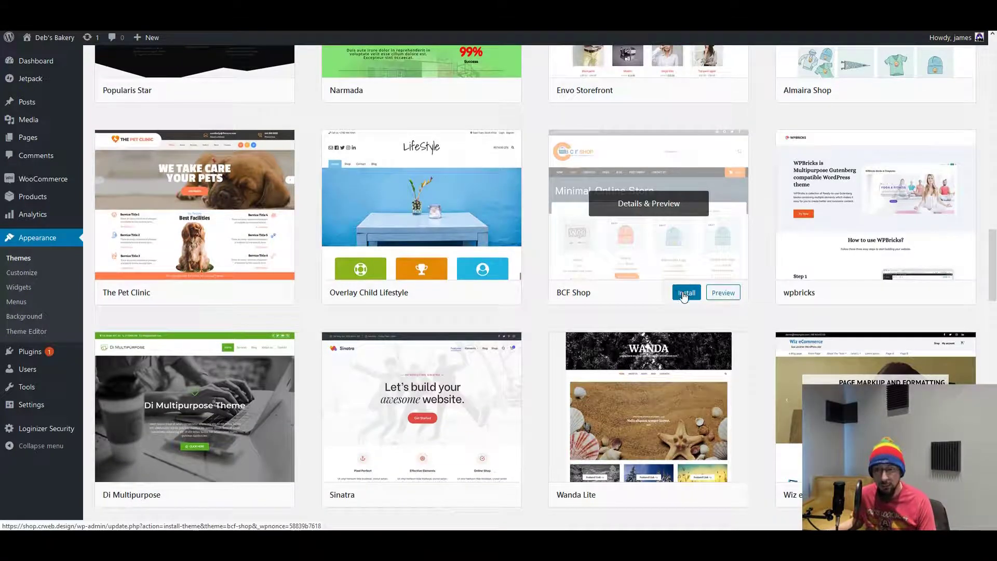
{"action": "left_click", "coordinate": [685, 293]}
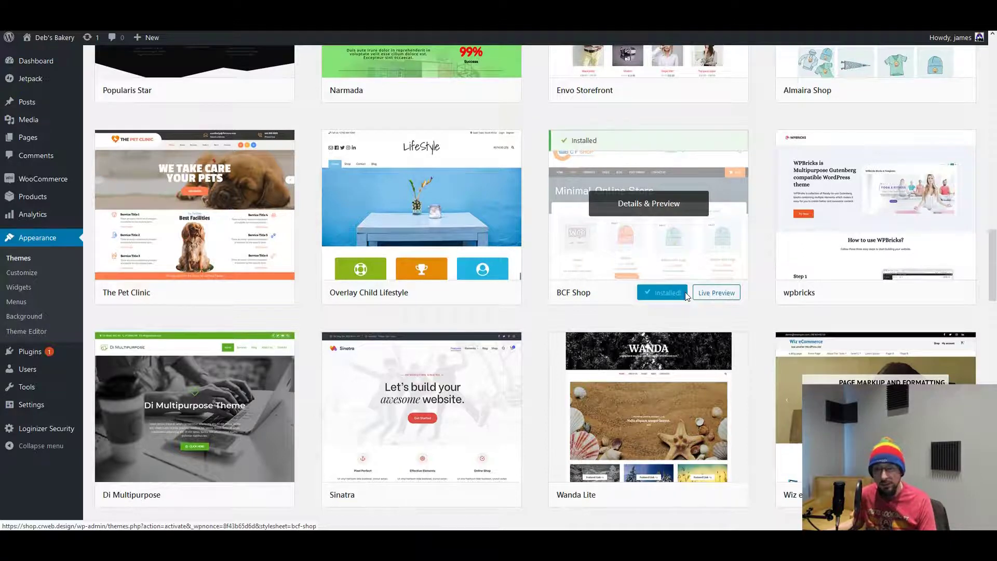
{"action": "left_click", "coordinate": [671, 295]}
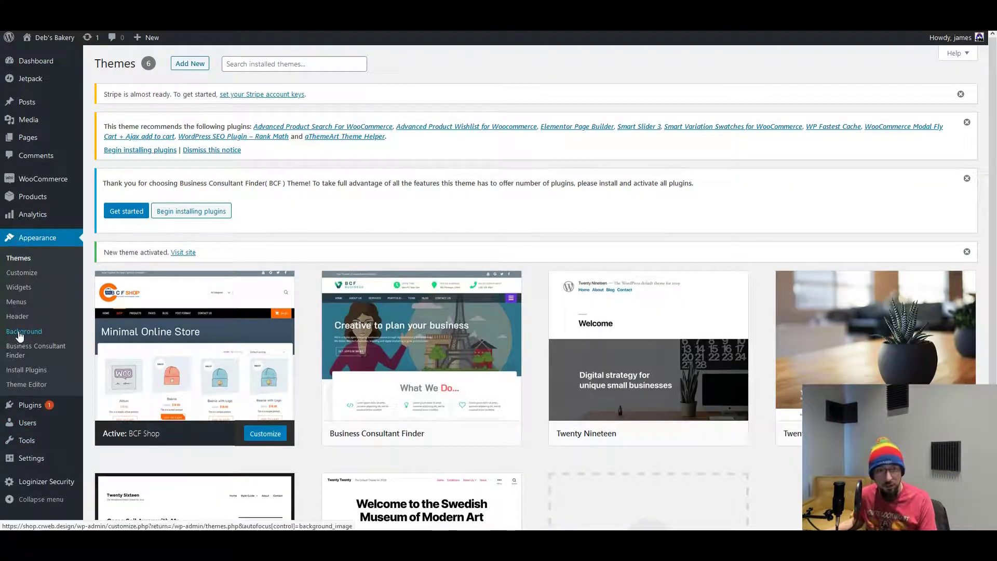
{"action": "left_click", "coordinate": [46, 38]}
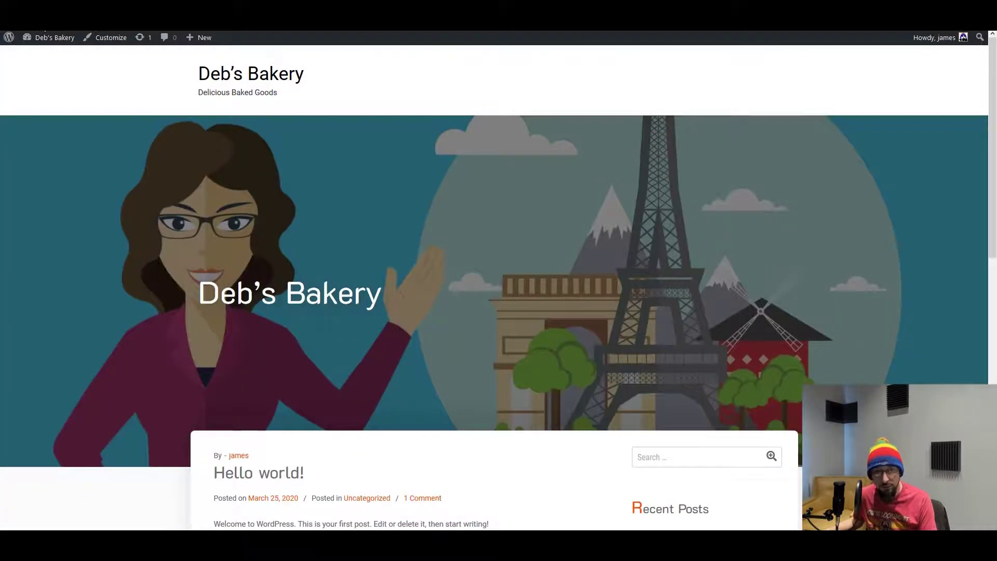
{"action": "scroll", "coordinate": [310, 152], "scroll_direction": "down", "scroll_amount": 6}
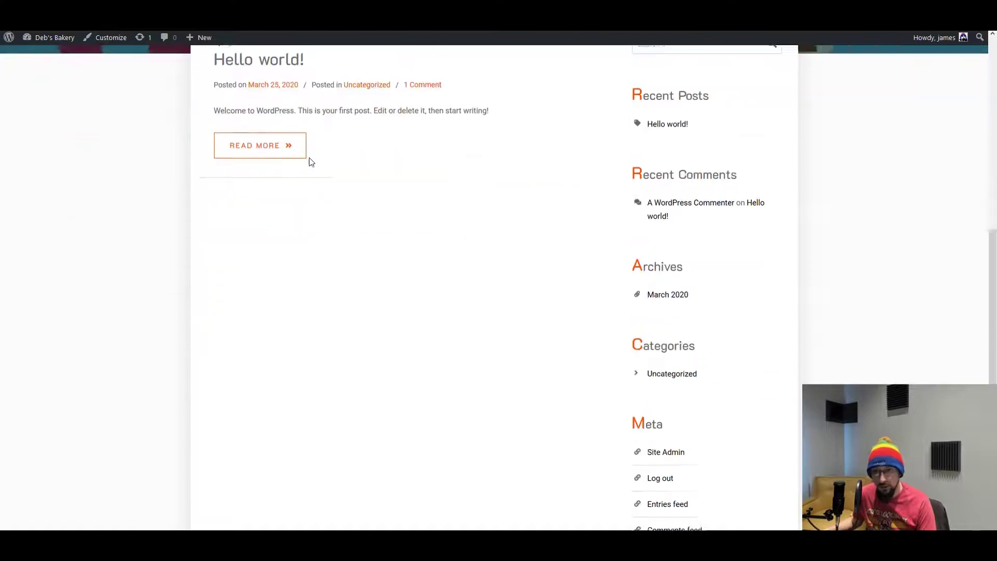
{"action": "scroll", "coordinate": [309, 160], "scroll_direction": "up", "scroll_amount": 3}
{"action": "scroll", "coordinate": [338, 272], "scroll_direction": "up", "scroll_amount": 4}
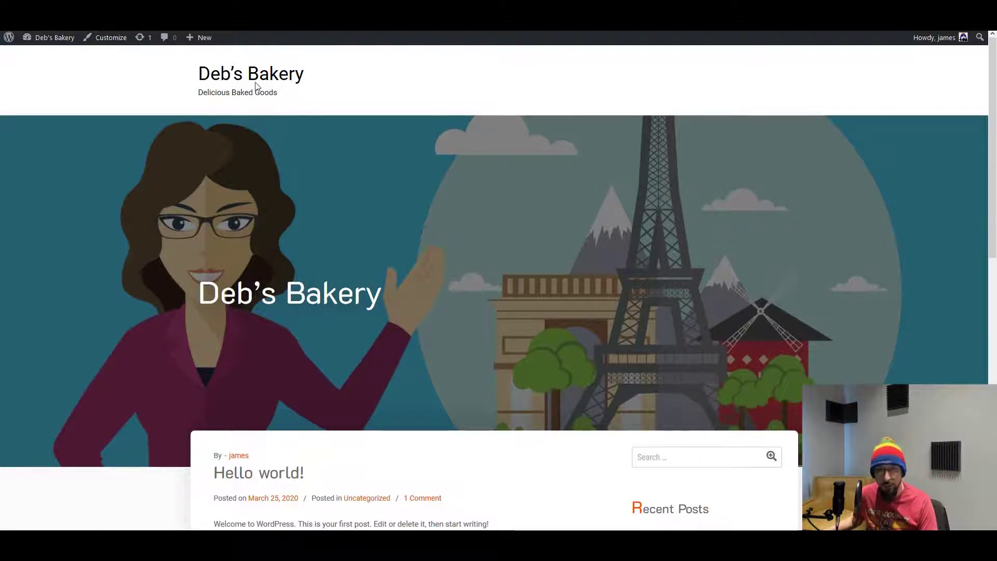
{"action": "scroll", "coordinate": [559, 385], "scroll_direction": "down", "scroll_amount": 4}
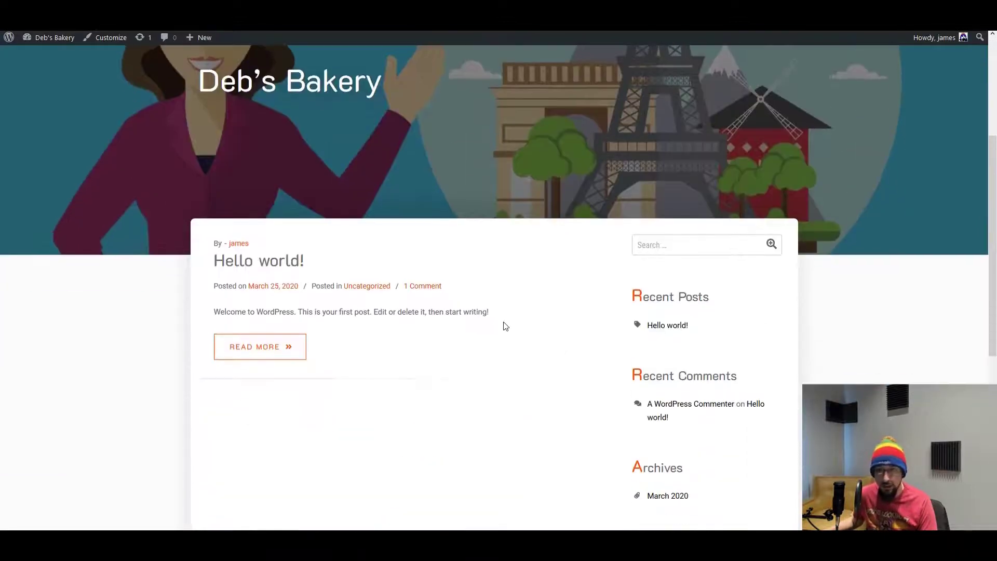
{"action": "scroll", "coordinate": [493, 327], "scroll_direction": "down", "scroll_amount": 6}
{"action": "scroll", "coordinate": [497, 312], "scroll_direction": "up", "scroll_amount": 10}
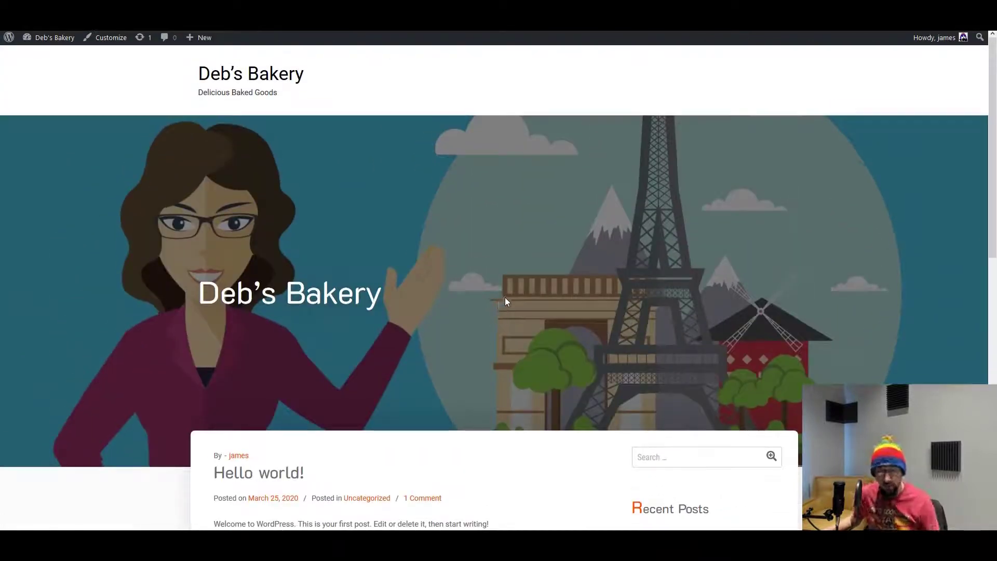
{"action": "scroll", "coordinate": [507, 300], "scroll_direction": "down", "scroll_amount": 3}
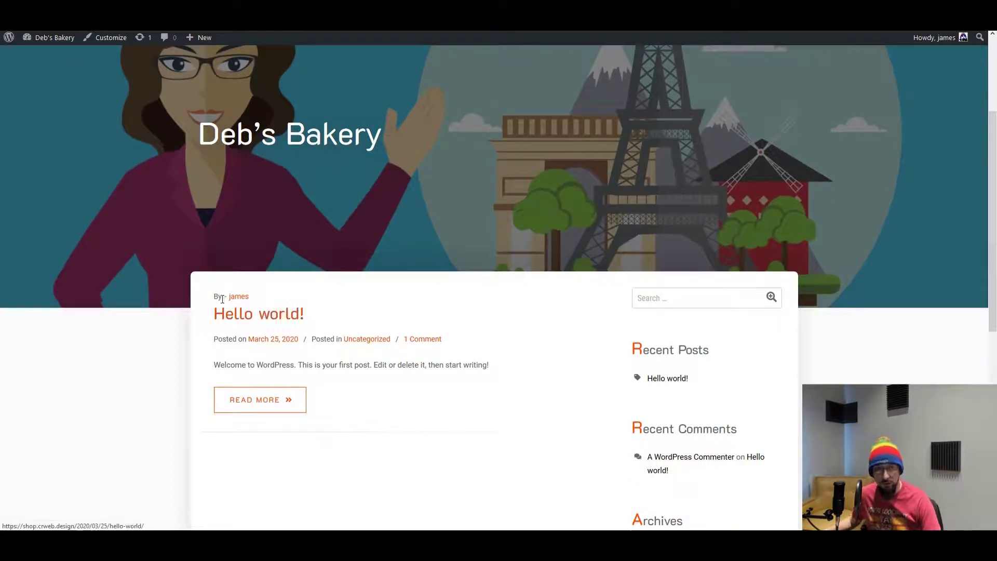
{"action": "scroll", "coordinate": [542, 319], "scroll_direction": "down", "scroll_amount": 2}
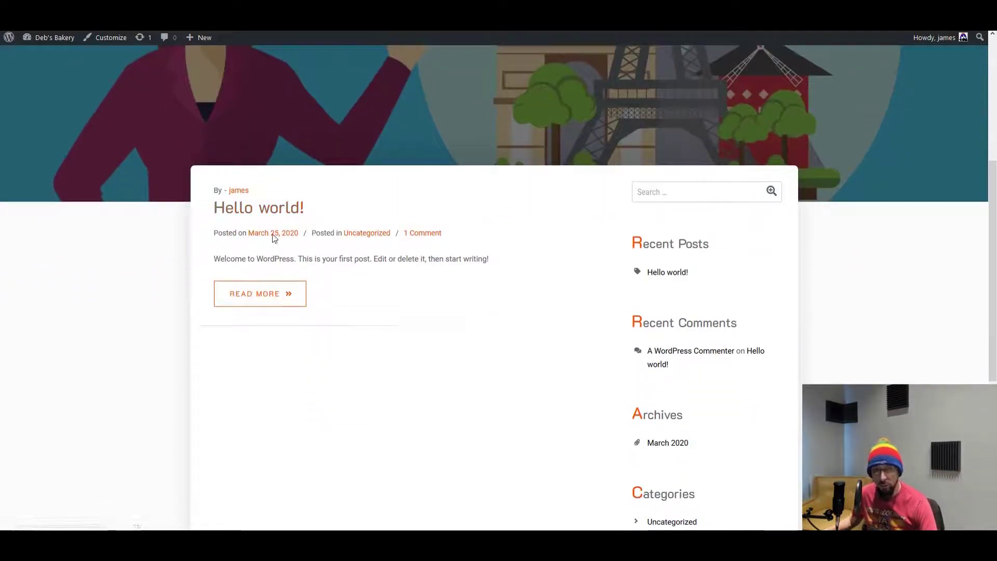
{"action": "left_click_drag", "start_coordinate": [211, 234], "coordinate": [305, 231]}
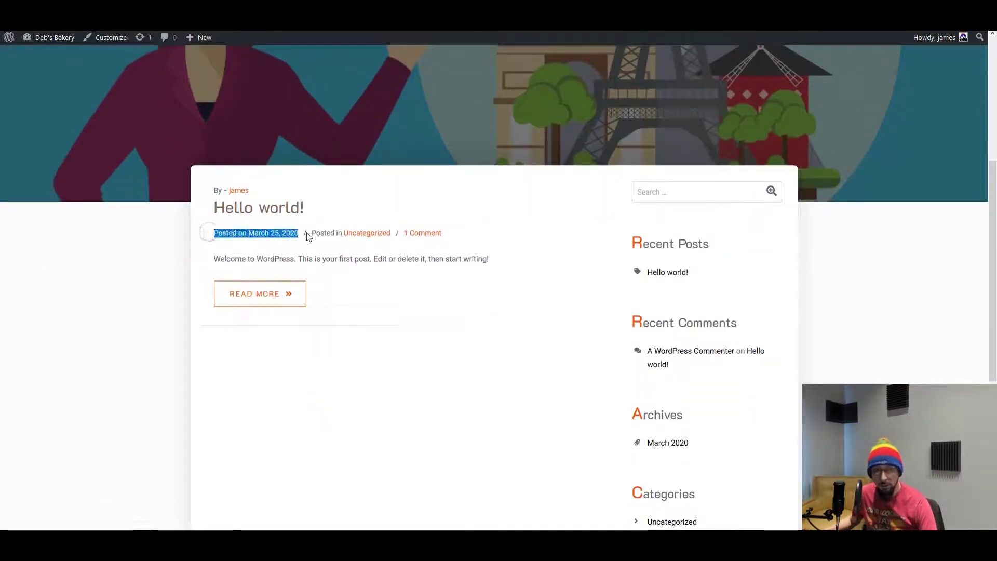
{"action": "left_click", "coordinate": [425, 280]}
{"action": "left_click_drag", "start_coordinate": [493, 262], "coordinate": [202, 220]}
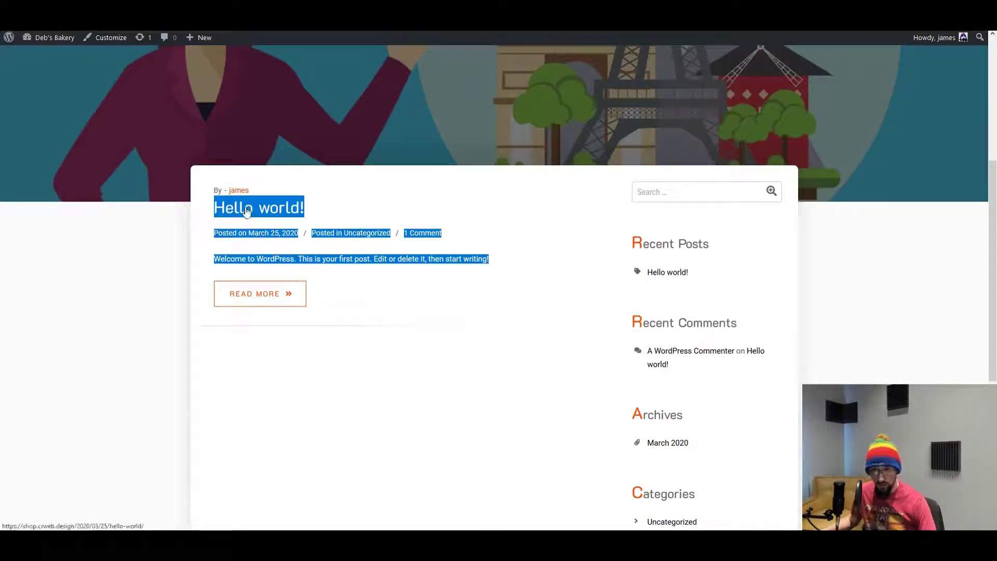
{"action": "left_click", "coordinate": [341, 291]}
{"action": "scroll", "coordinate": [340, 288], "scroll_direction": "up", "scroll_amount": 2}
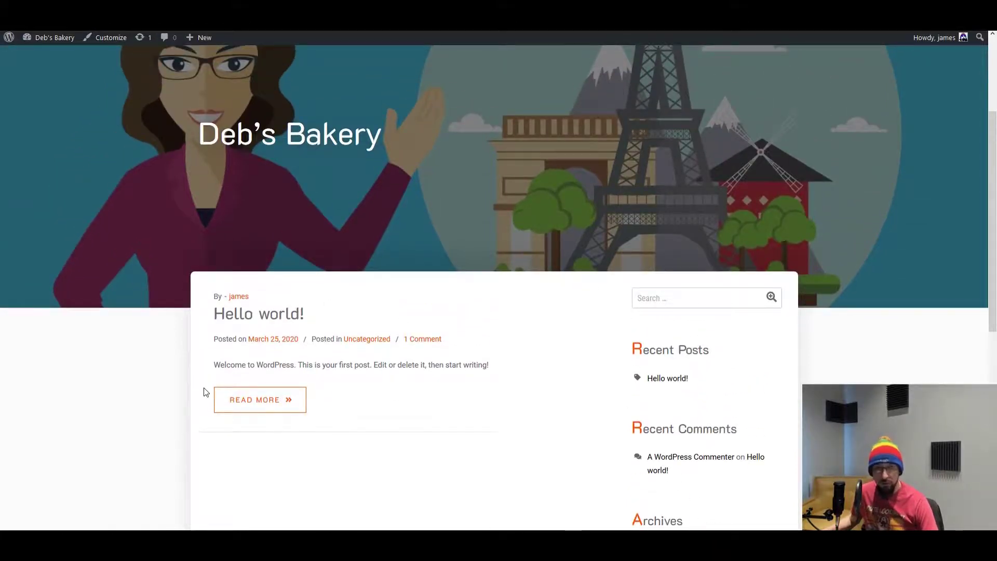
{"action": "scroll", "coordinate": [232, 348], "scroll_direction": "up", "scroll_amount": 3}
- Create and publish a new empty page titled 'Home' from Pages > Add New
{"action": "left_click", "coordinate": [54, 38]}
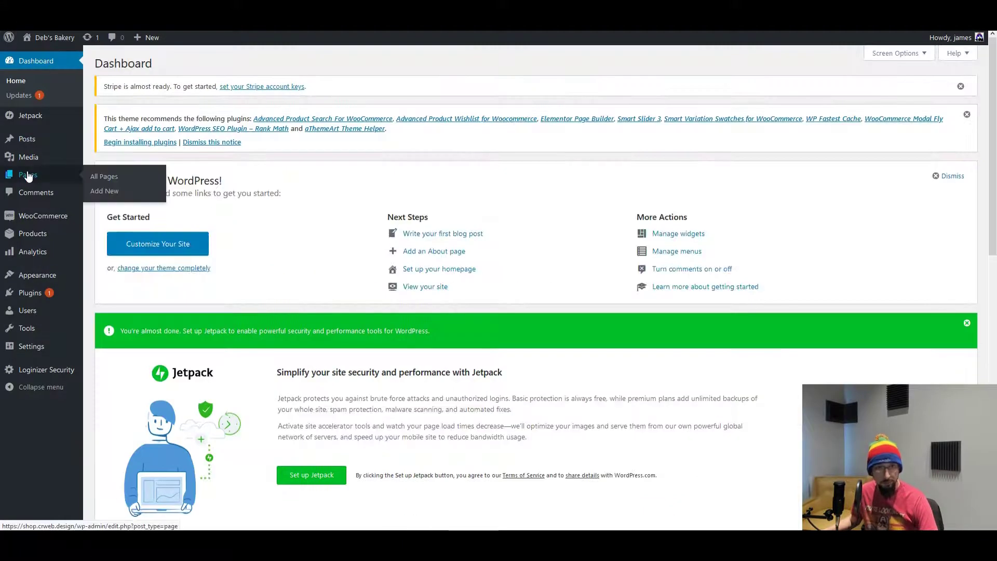
{"action": "left_click", "coordinate": [28, 176]}
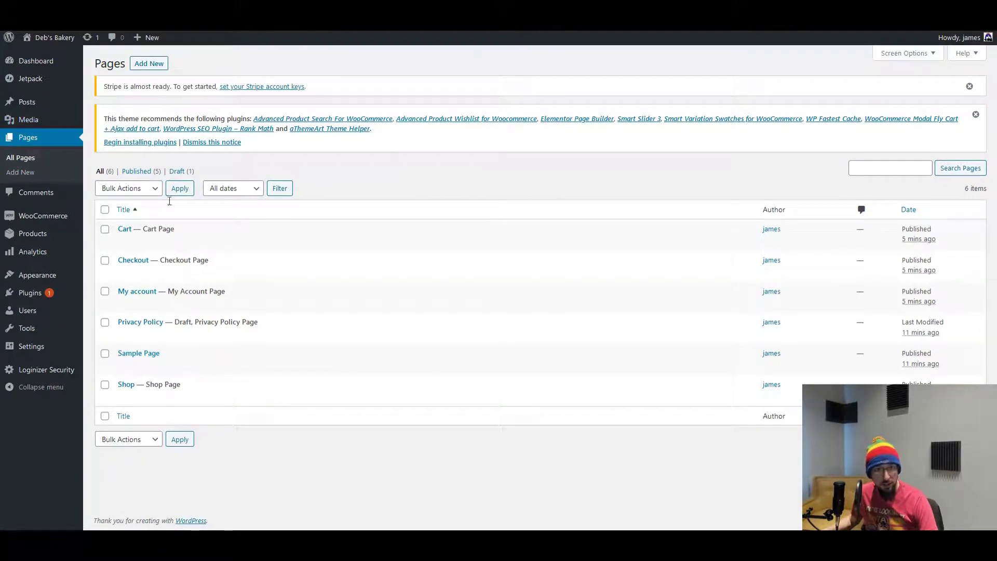
{"action": "left_click", "coordinate": [153, 70]}
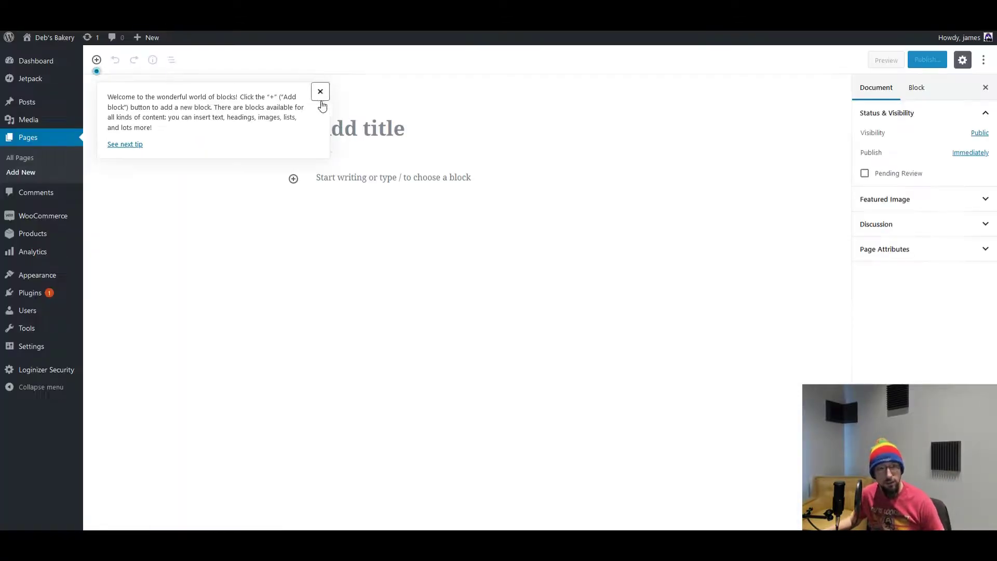
{"action": "left_click", "coordinate": [318, 91]}
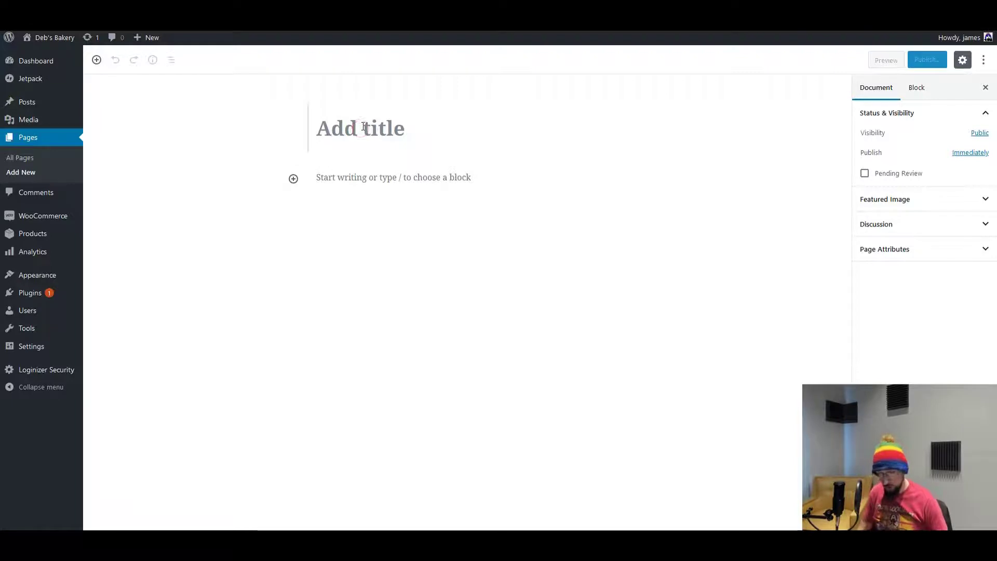
{"action": "type", "text": "Home"}
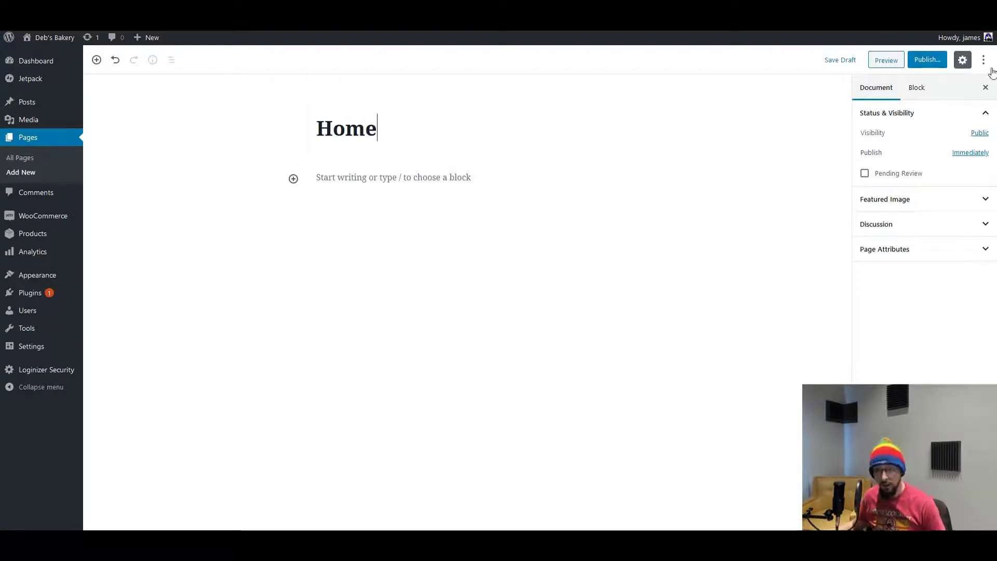
{"action": "left_click", "coordinate": [927, 60]}
{"action": "left_click", "coordinate": [929, 60]}
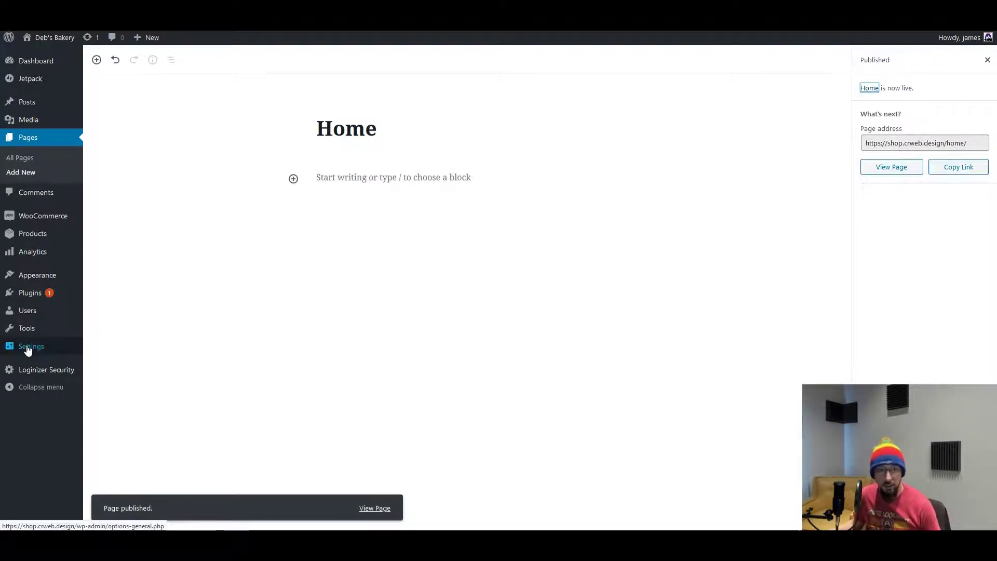
- In Reading Settings, set the homepage to the static page Home, save, and visit the site
{"action": "mouse_move", "coordinate": [16, 348]}
{"action": "left_click", "coordinate": [107, 378]}
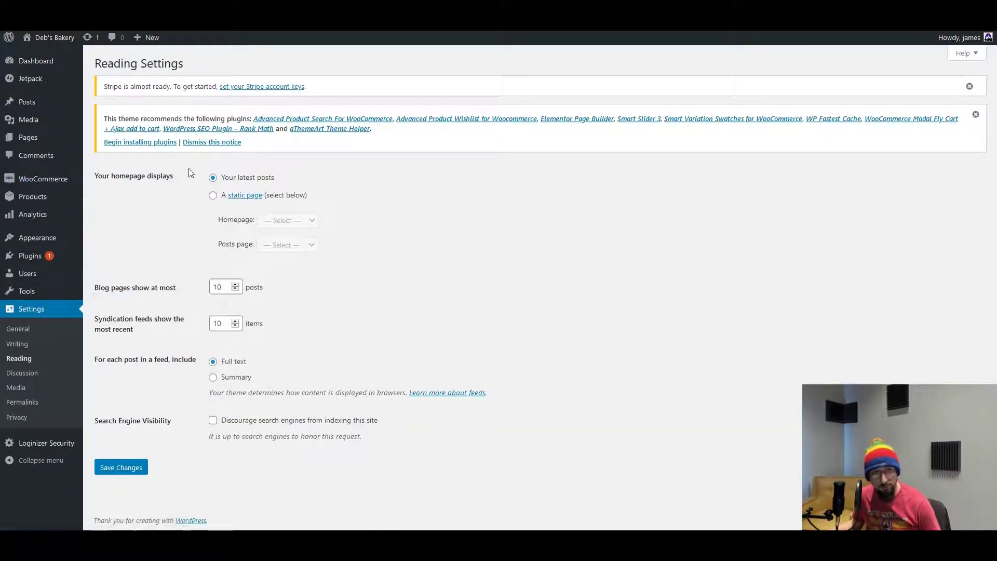
{"action": "left_click_drag", "start_coordinate": [144, 177], "coordinate": [177, 180]}
{"action": "left_click", "coordinate": [178, 180]}
{"action": "left_click", "coordinate": [213, 195]}
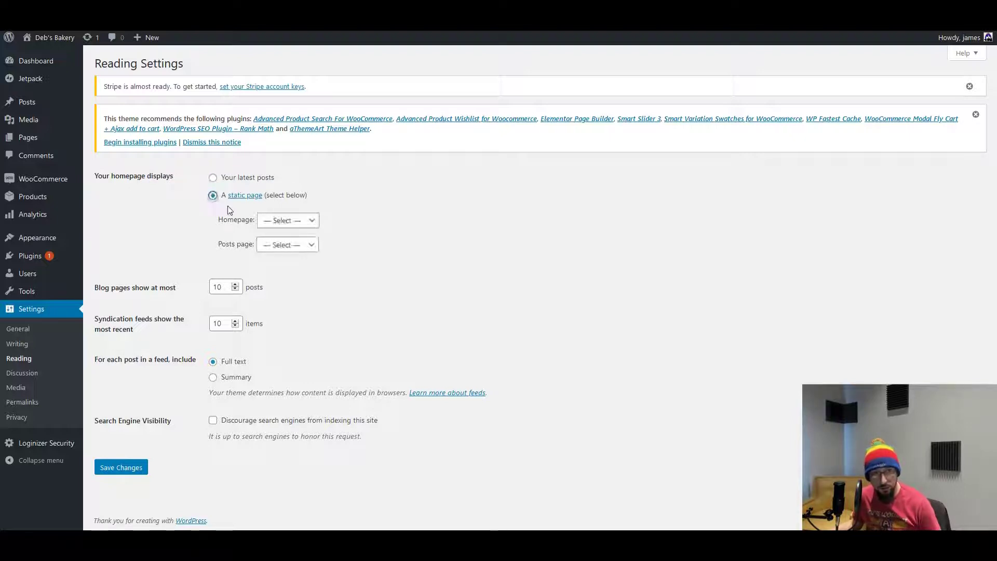
{"action": "left_click", "coordinate": [276, 220]}
{"action": "left_click", "coordinate": [268, 279]}
{"action": "left_click", "coordinate": [348, 197]}
{"action": "left_click", "coordinate": [123, 468]}
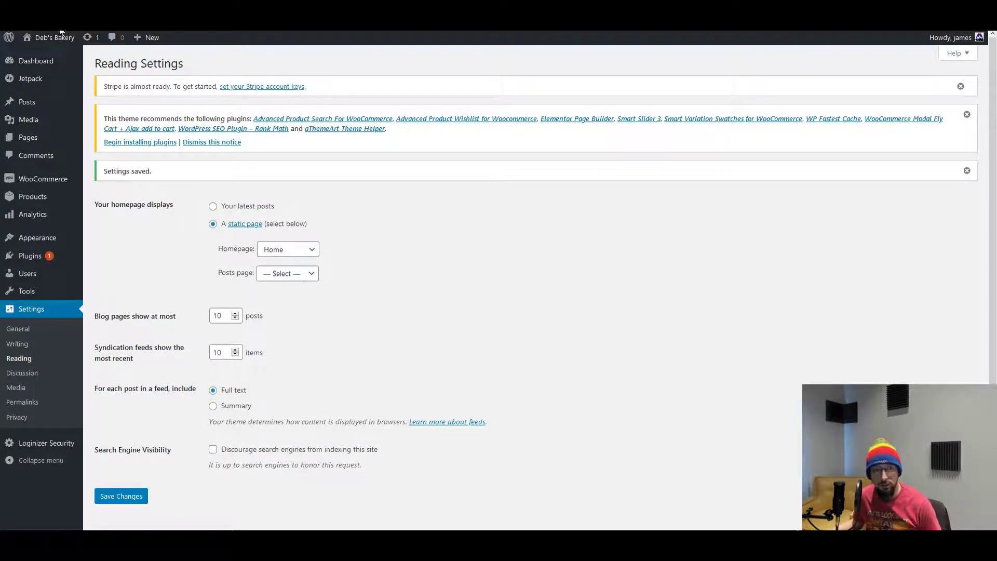
{"action": "mouse_move", "coordinate": [61, 34]}
{"action": "left_click", "coordinate": [52, 50]}
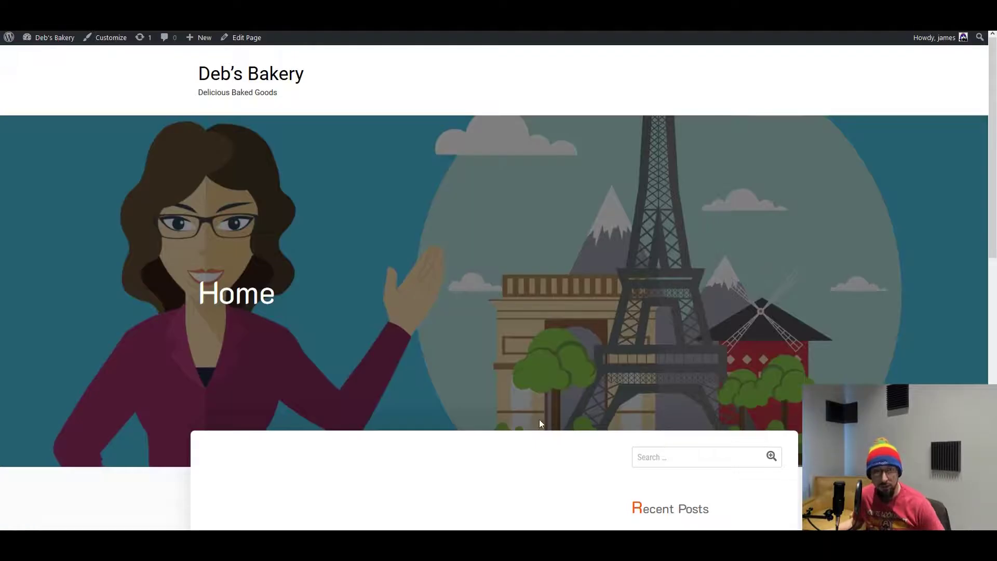
{"action": "scroll", "coordinate": [539, 424], "scroll_direction": "down", "scroll_amount": 4}
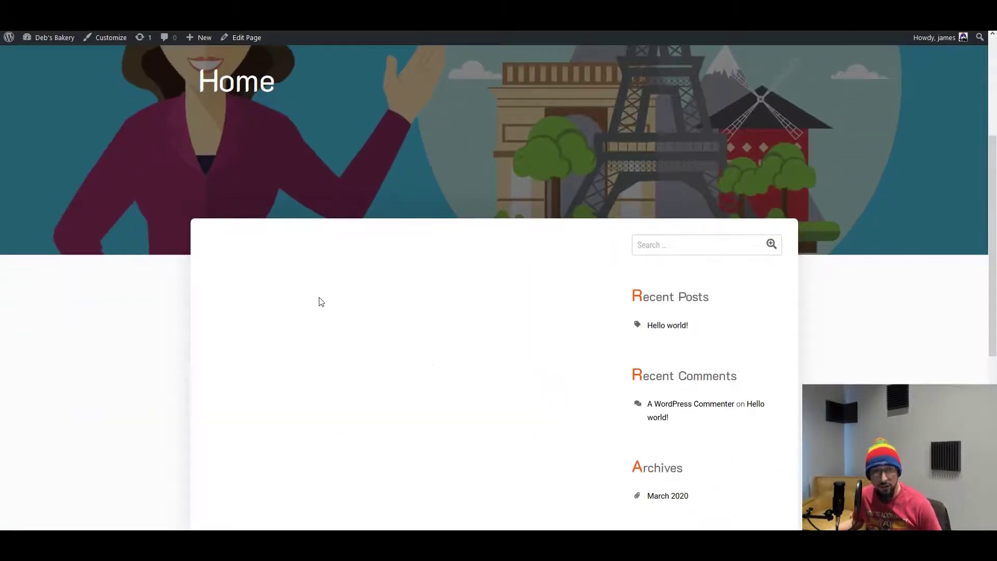
{"action": "scroll", "coordinate": [307, 332], "scroll_direction": "down", "scroll_amount": 3}
{"action": "scroll", "coordinate": [398, 216], "scroll_direction": "down", "scroll_amount": 3}
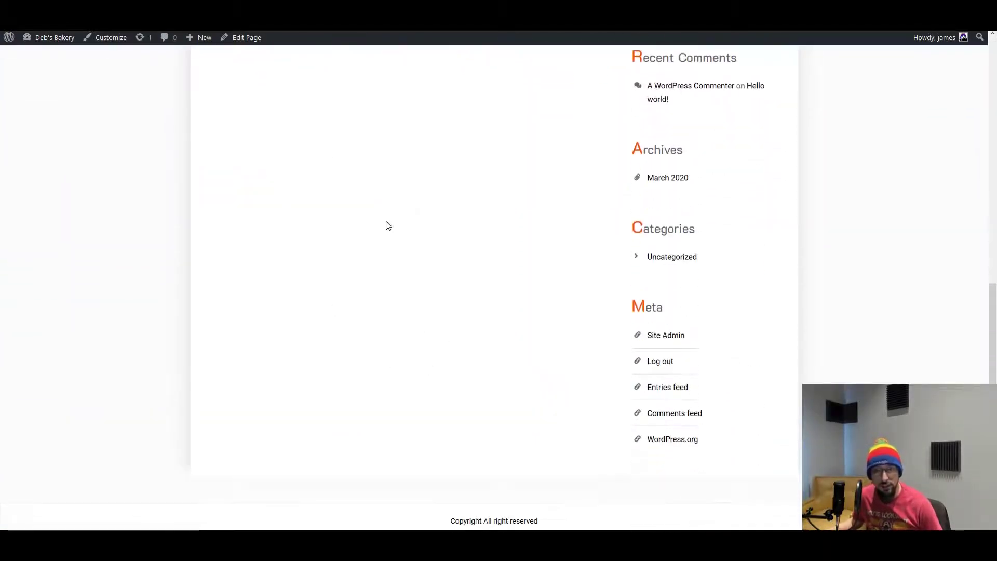
{"action": "scroll", "coordinate": [387, 218], "scroll_direction": "up", "scroll_amount": 5}
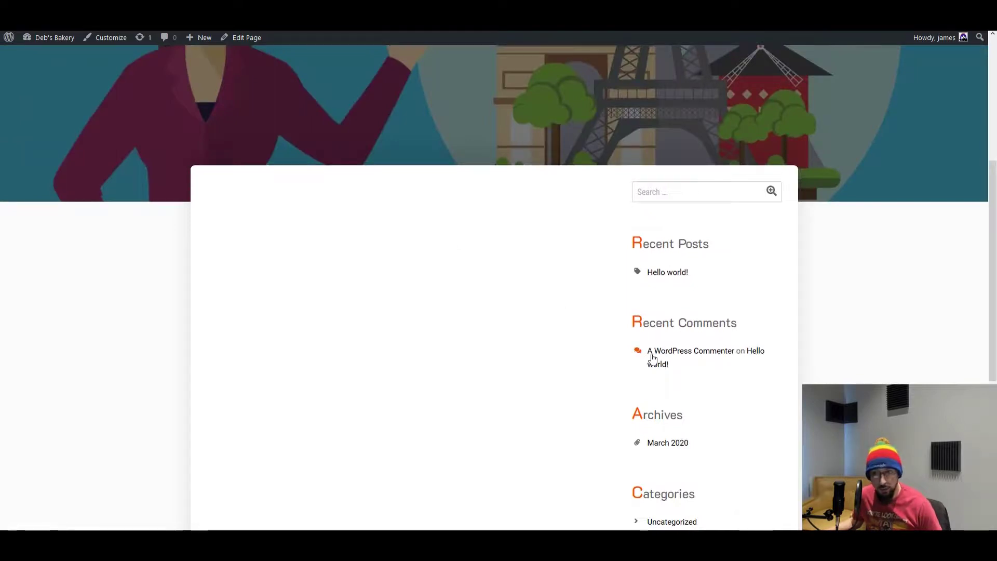
{"action": "scroll", "coordinate": [487, 385], "scroll_direction": "up", "scroll_amount": 4}
{"action": "scroll", "coordinate": [429, 380], "scroll_direction": "down", "scroll_amount": 3}
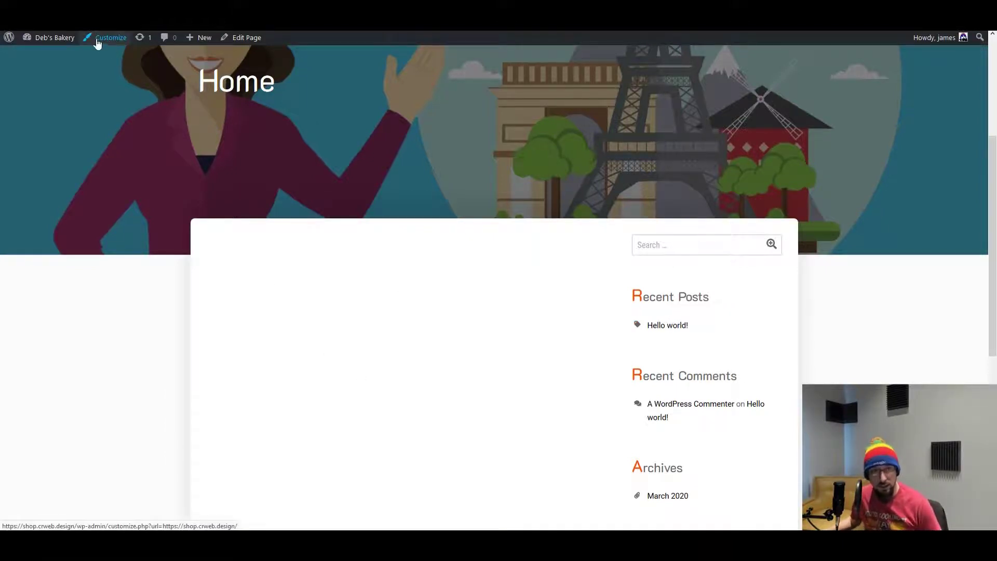
{"action": "mouse_move", "coordinate": [53, 40]}
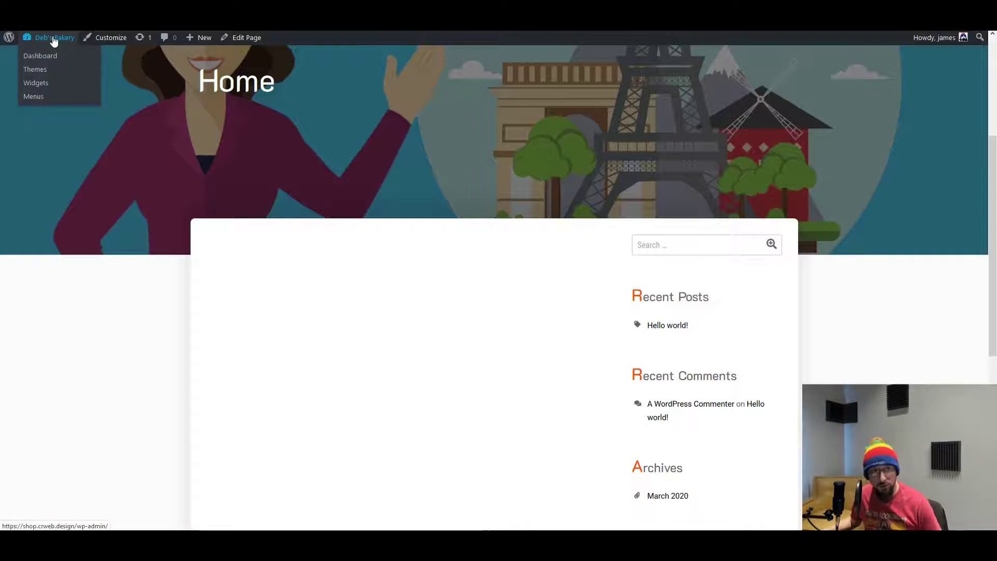
{"action": "left_click", "coordinate": [32, 85]}
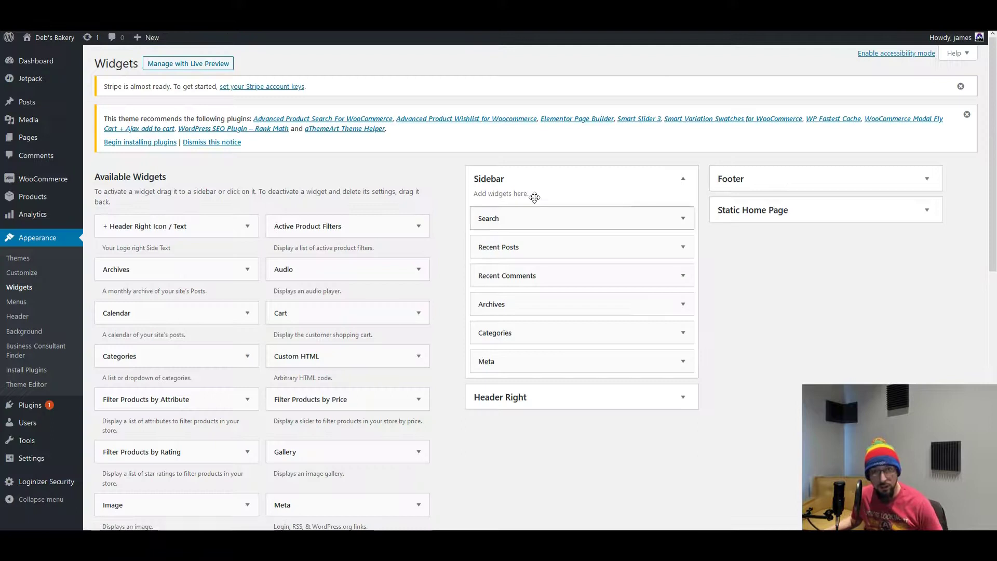
- Delete the Search, Recent Posts, Recent Comments, Archives, Categories and Meta widgets from the Sidebar
{"action": "left_click", "coordinate": [682, 217]}
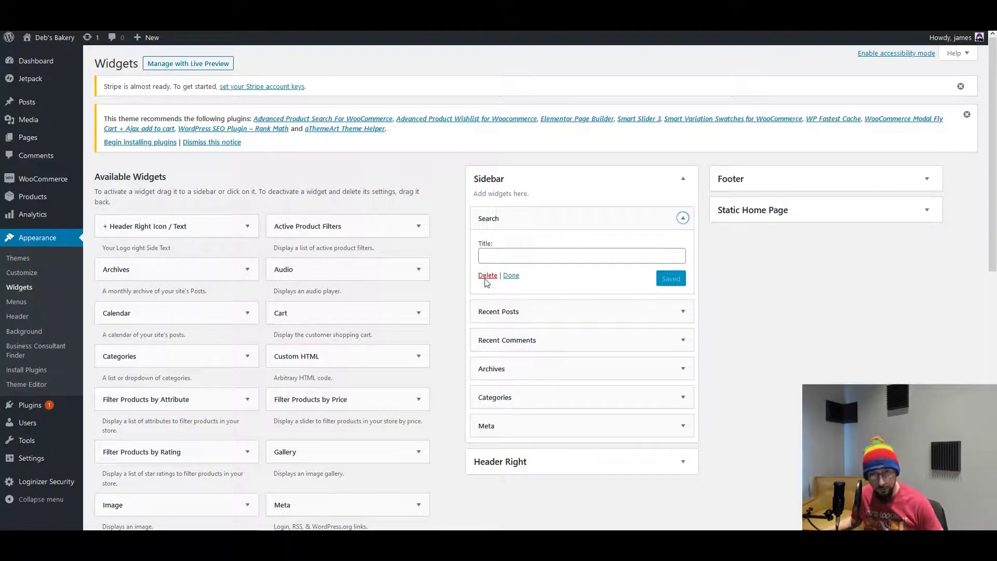
{"action": "left_click", "coordinate": [487, 276]}
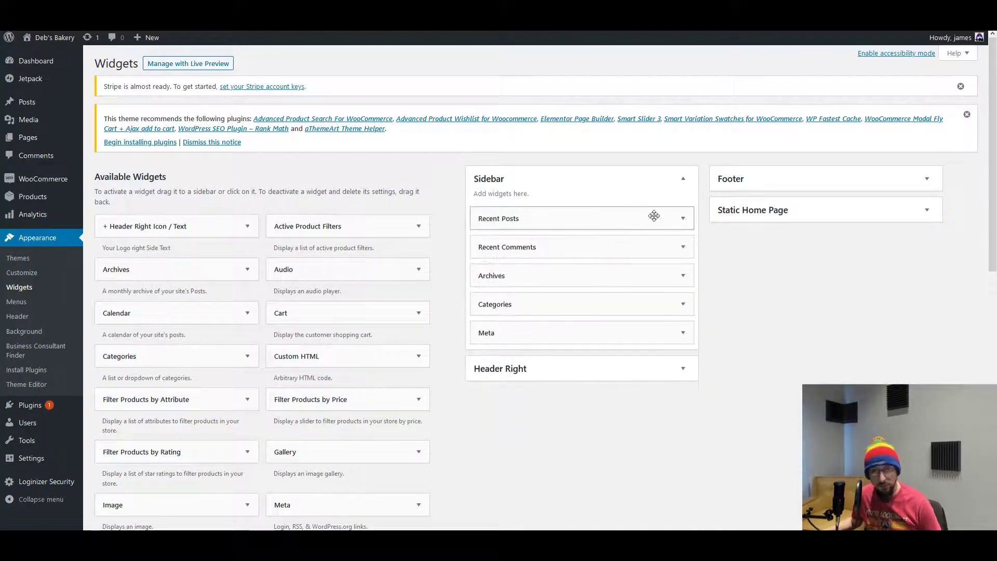
{"action": "left_click", "coordinate": [683, 218]}
{"action": "left_click", "coordinate": [487, 316]}
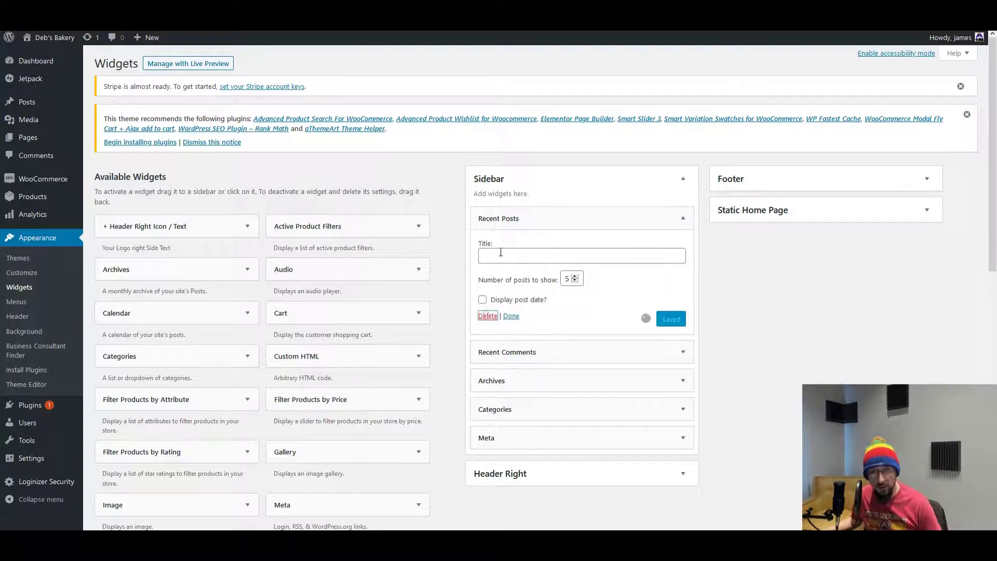
{"action": "left_click", "coordinate": [683, 218]}
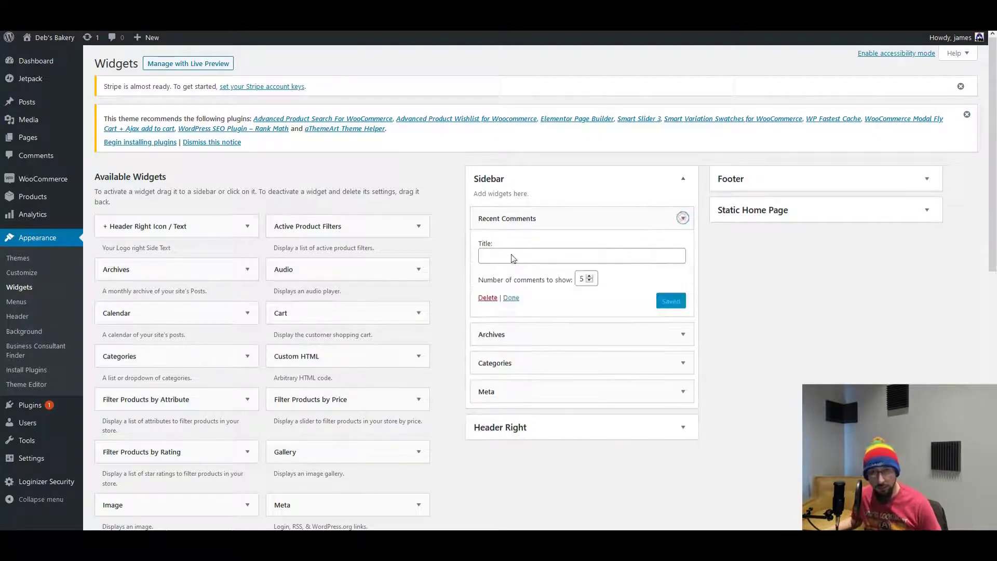
{"action": "left_click", "coordinate": [488, 298]}
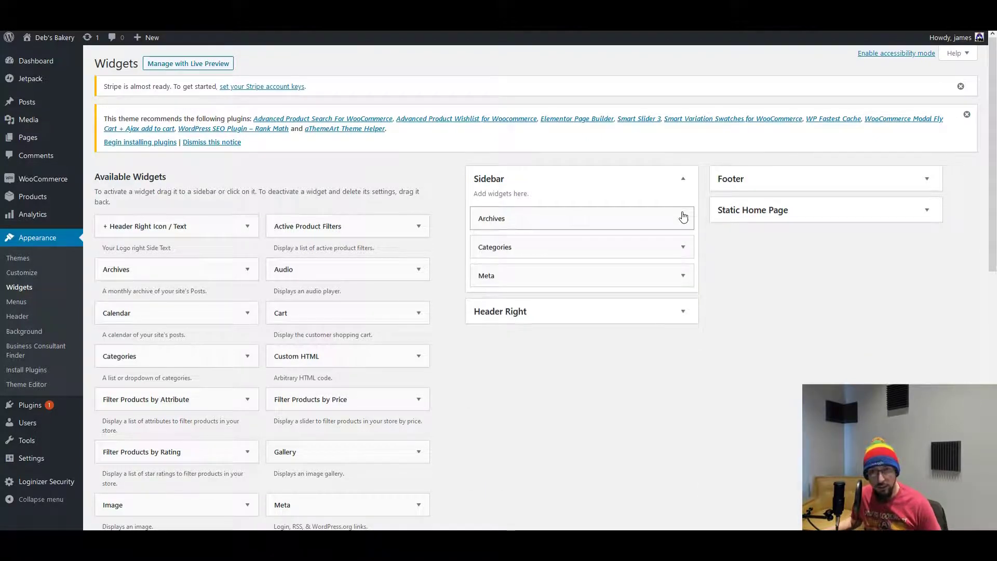
{"action": "left_click", "coordinate": [682, 218]}
{"action": "left_click", "coordinate": [487, 304]}
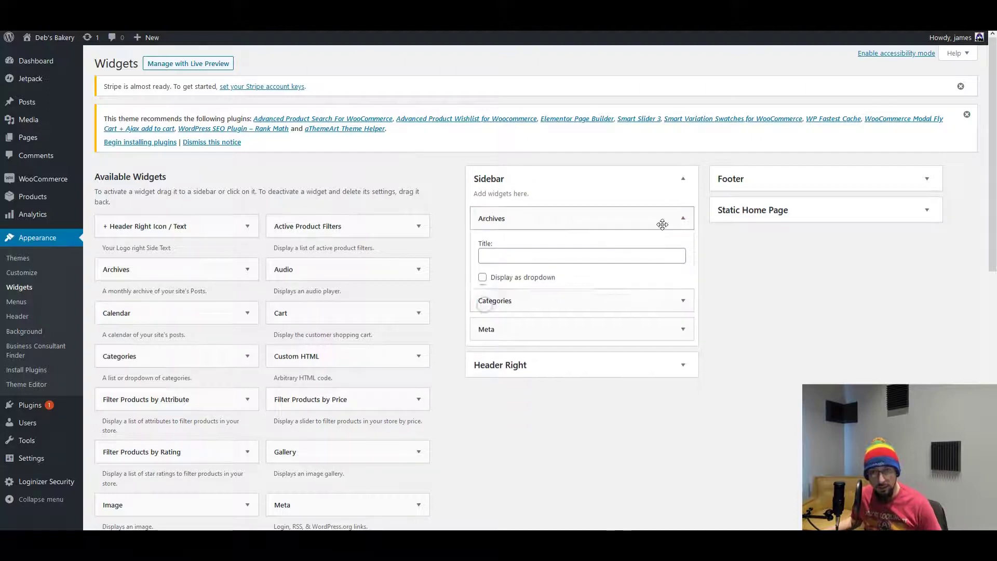
{"action": "left_click", "coordinate": [683, 218]}
{"action": "left_click", "coordinate": [487, 316]}
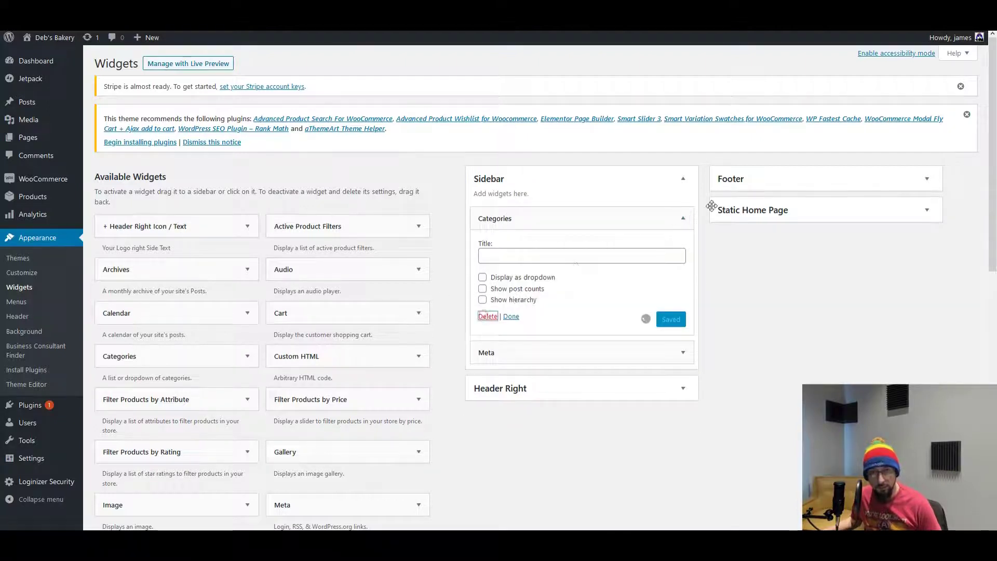
{"action": "left_click", "coordinate": [682, 218]}
{"action": "left_click", "coordinate": [488, 274]}
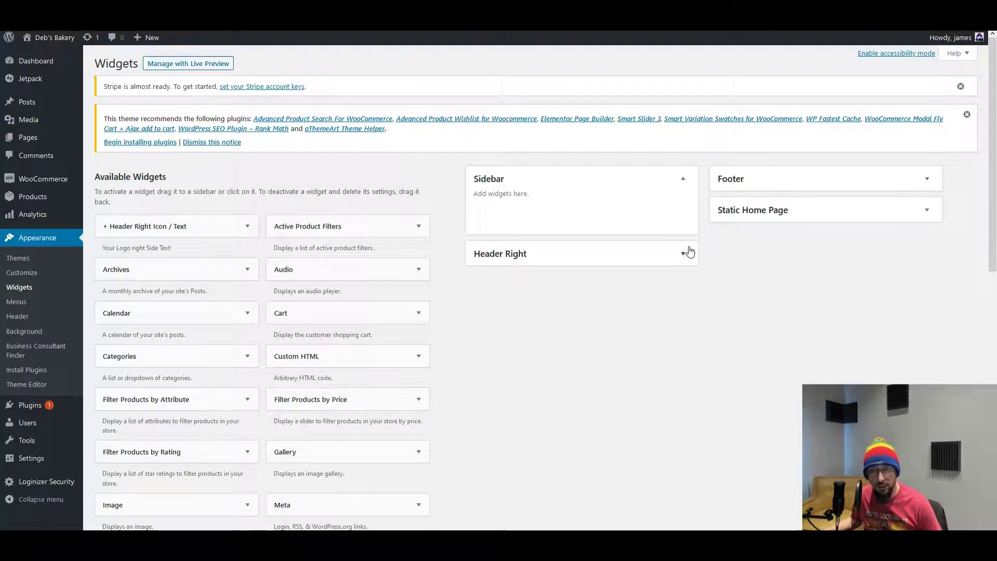
- Check that the Header Right, Static Home Page and Footer widget areas are empty
{"action": "left_click", "coordinate": [682, 253]}
{"action": "left_click", "coordinate": [927, 210]}
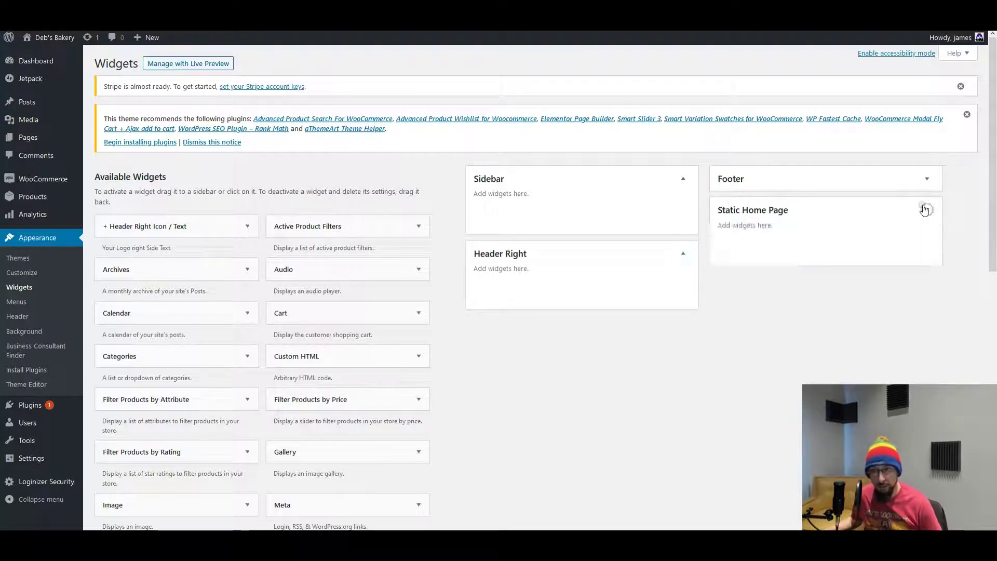
{"action": "left_click", "coordinate": [926, 178]}
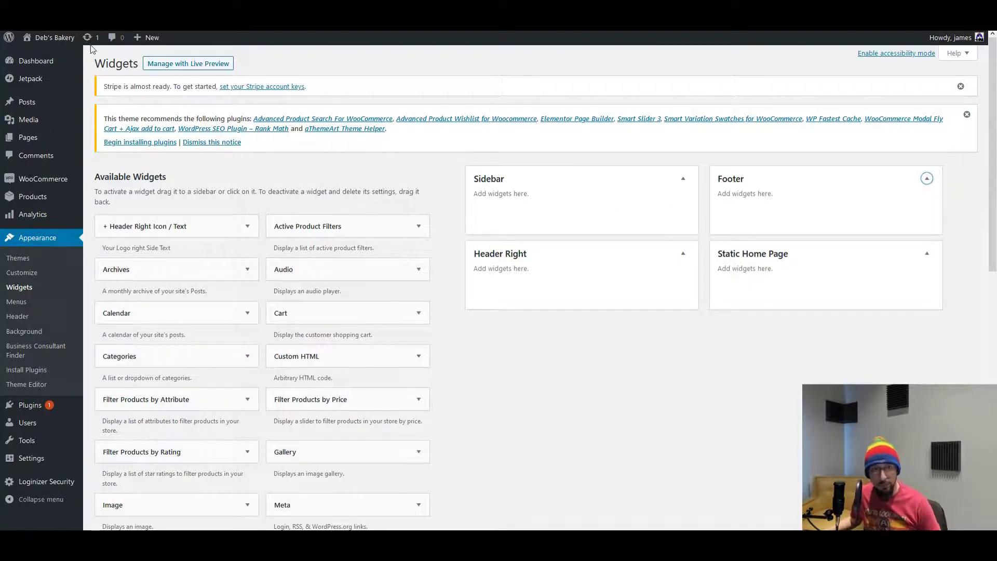
{"action": "mouse_move", "coordinate": [52, 37]}
{"action": "left_click", "coordinate": [47, 54]}
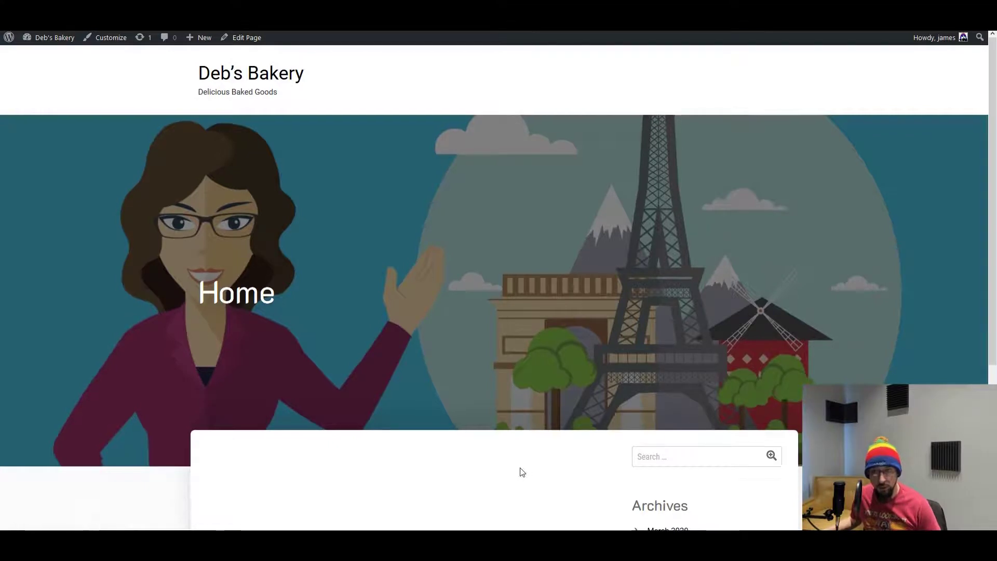
{"action": "scroll", "coordinate": [521, 471], "scroll_direction": "down", "scroll_amount": 4}
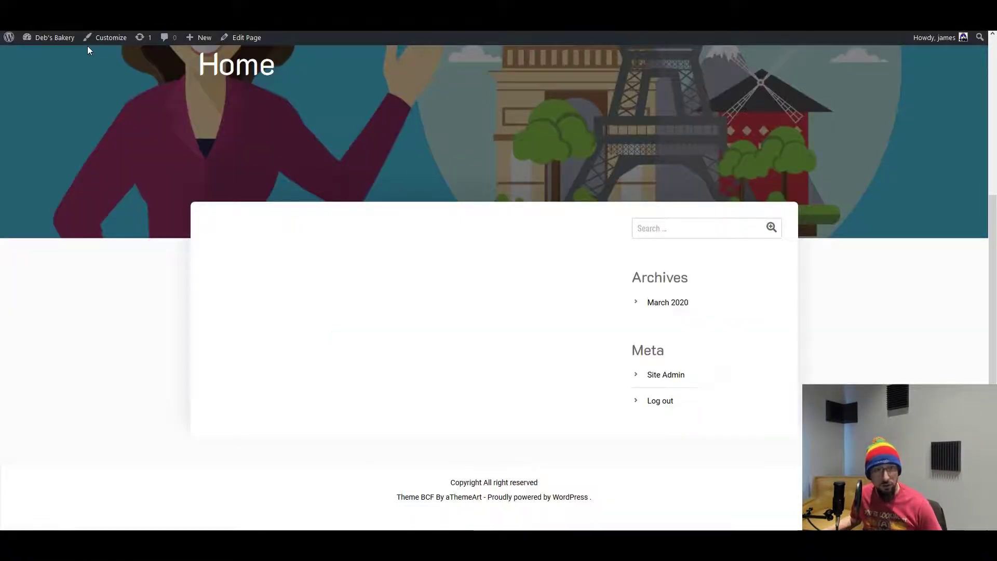
{"action": "left_click", "coordinate": [52, 56]}
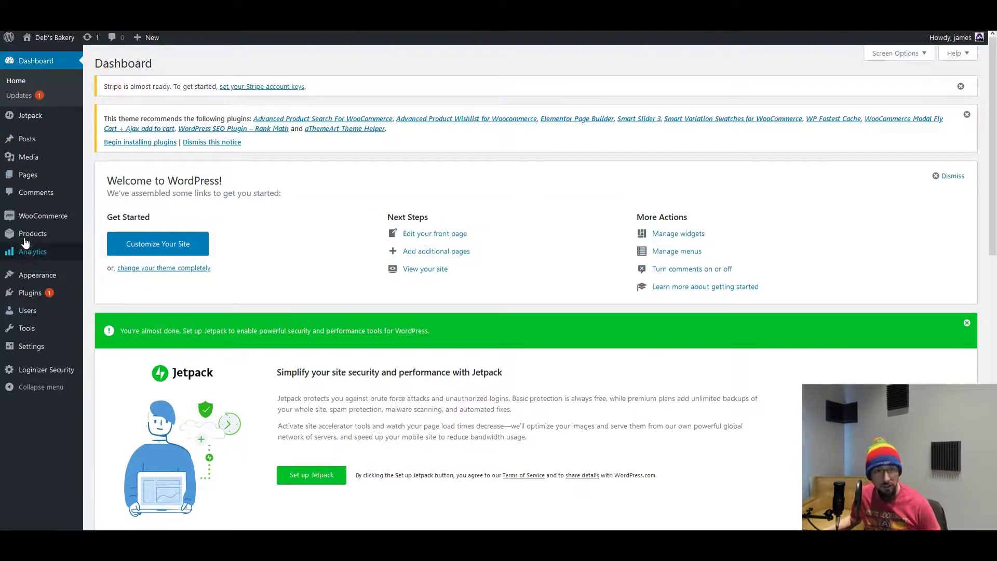
{"action": "mouse_move", "coordinate": [31, 216]}
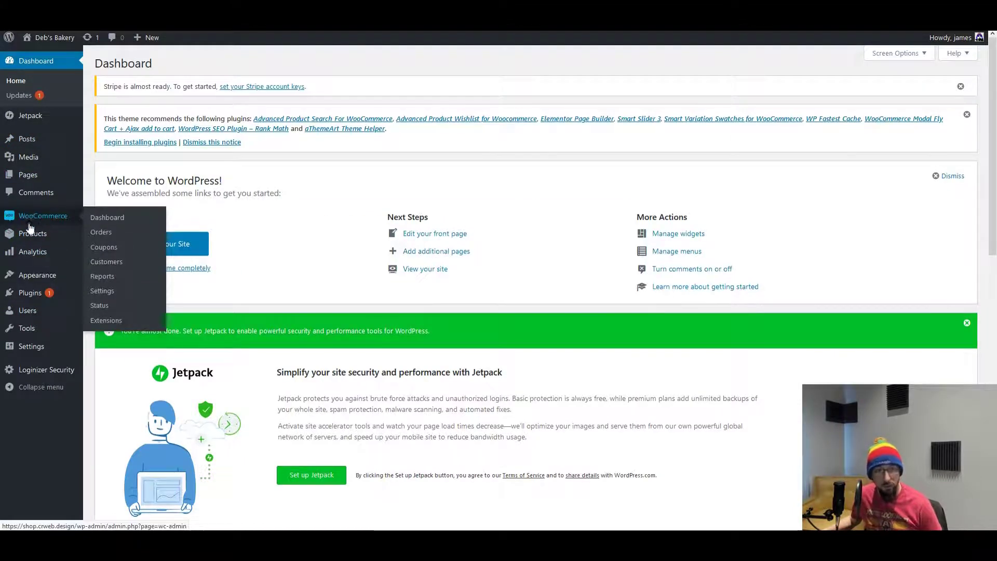
{"action": "mouse_move", "coordinate": [32, 235]}
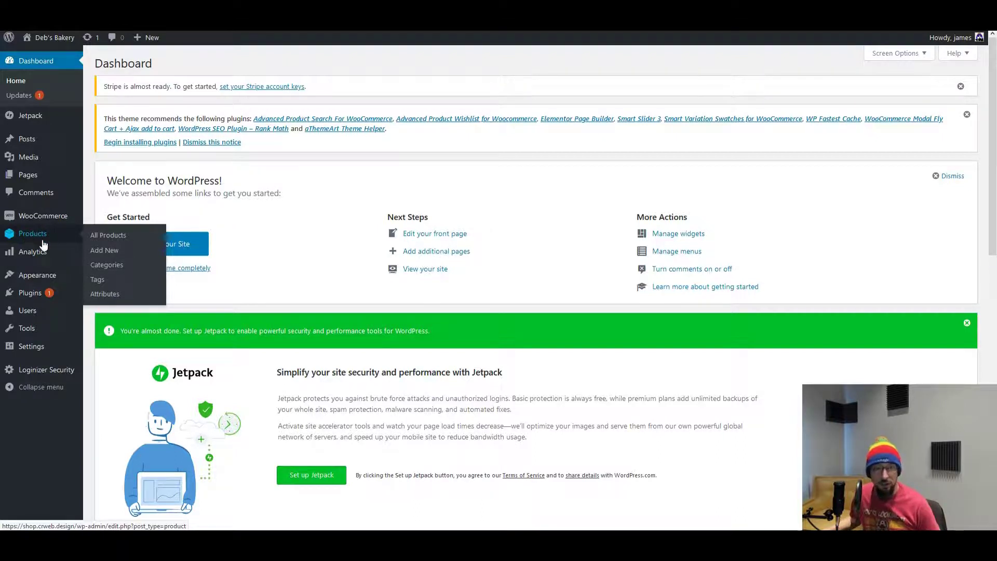
{"action": "left_click", "coordinate": [108, 294]}
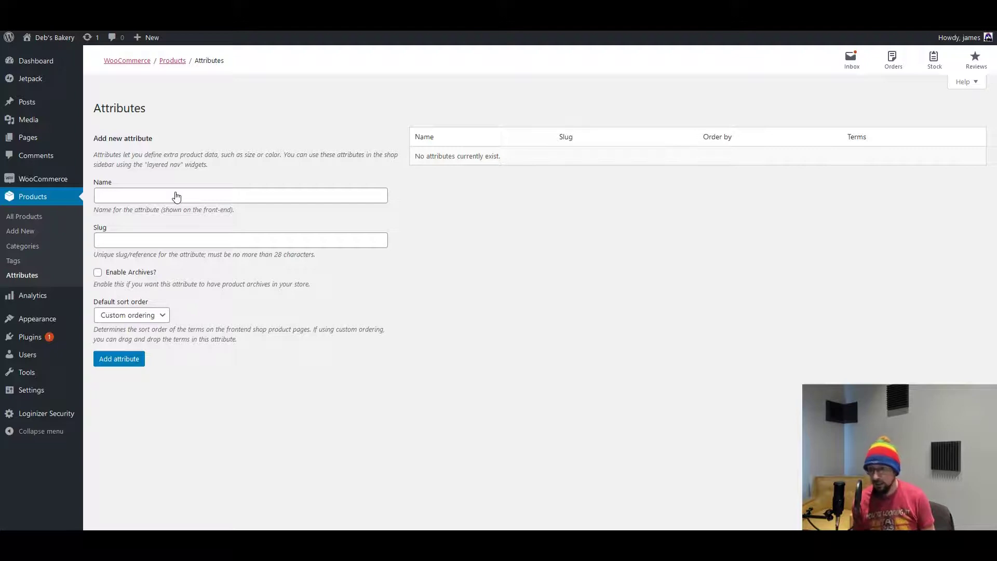
- Add the product attributes Size, Color and Fit on the Products > Attributes page
{"action": "left_click", "coordinate": [177, 196]}
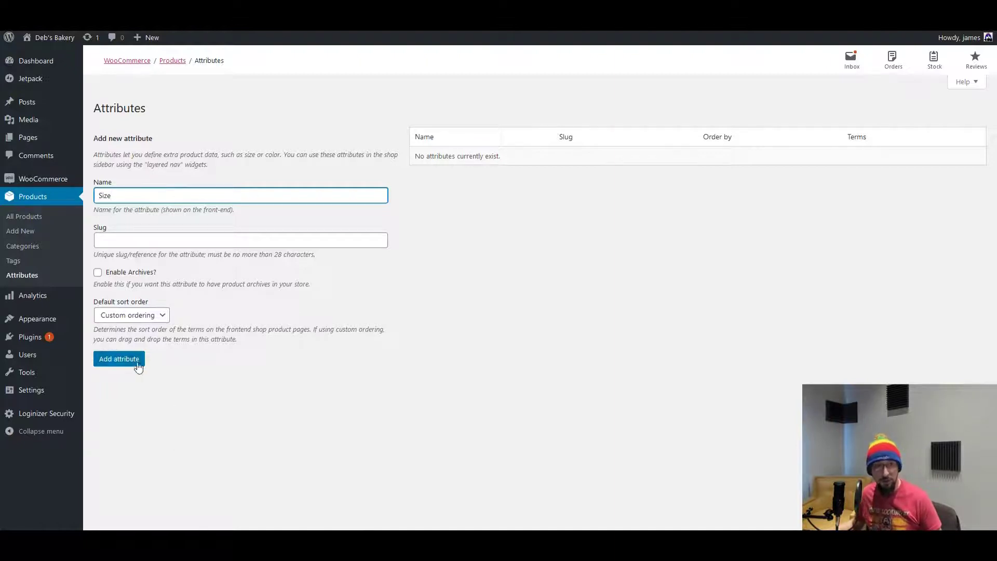
{"action": "left_click", "coordinate": [113, 358]}
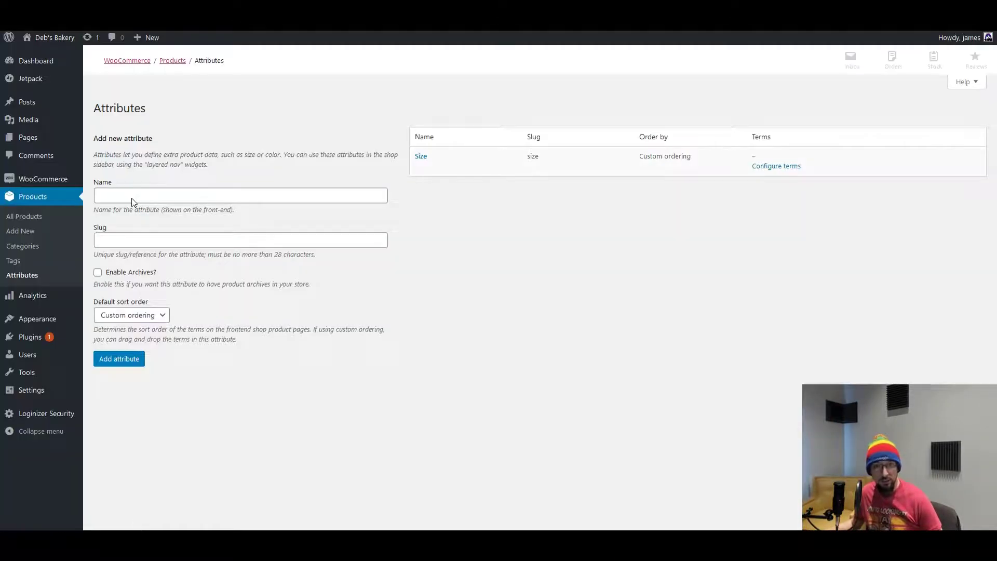
{"action": "left_click", "coordinate": [138, 194]}
{"action": "type", "text": "Color"}
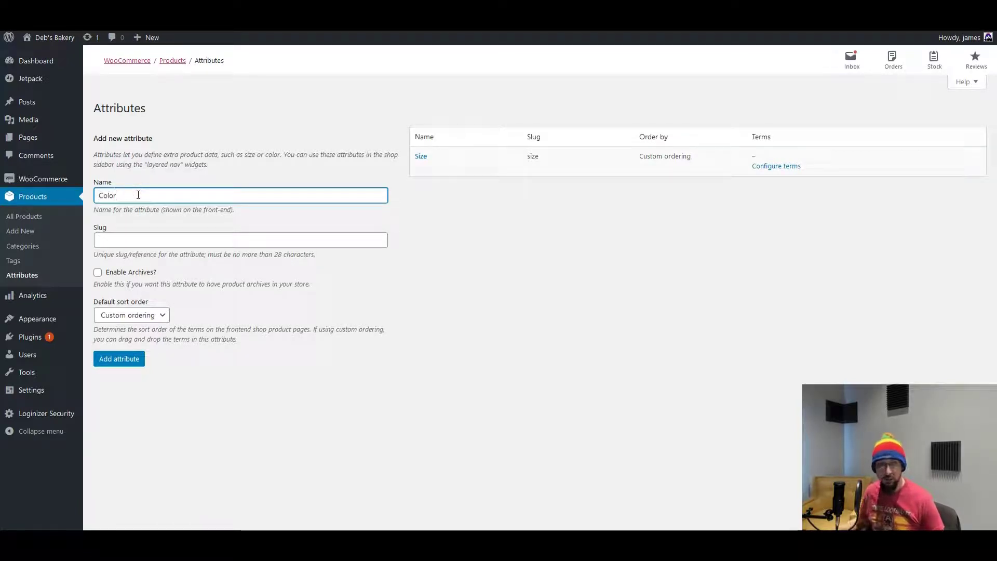
{"action": "left_click", "coordinate": [107, 354]}
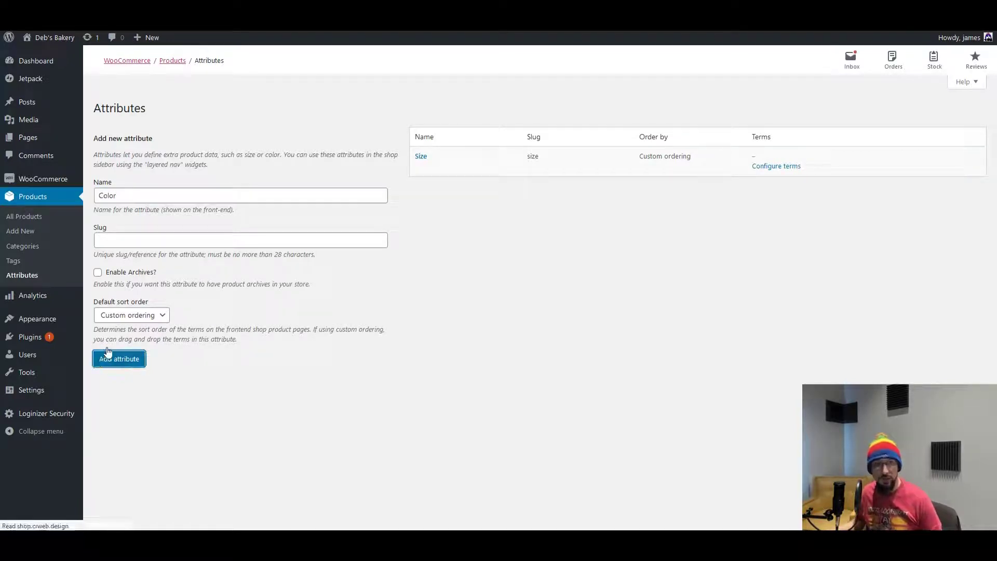
{"action": "left_click", "coordinate": [147, 194]}
{"action": "type", "text": "Fit"}
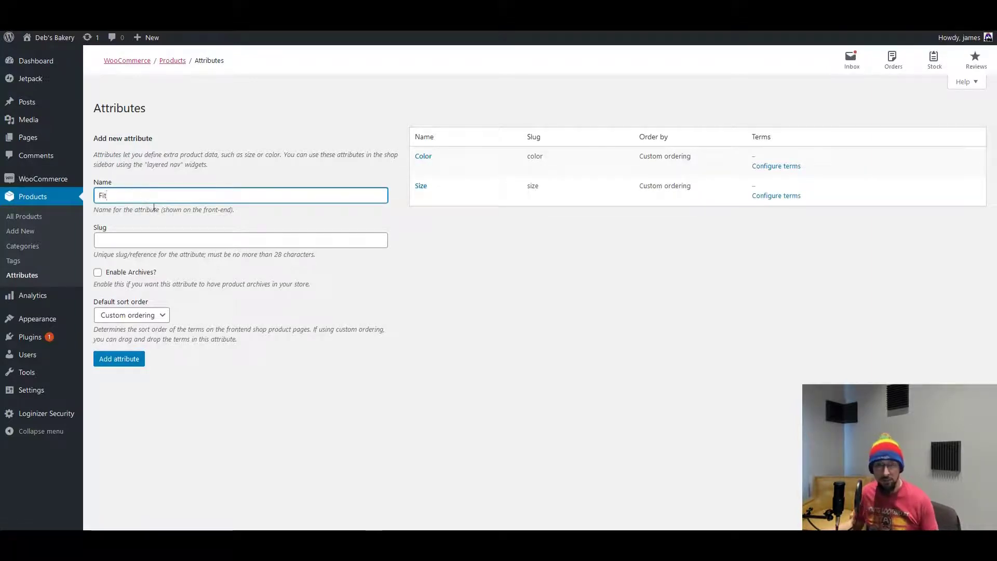
{"action": "left_click", "coordinate": [120, 358]}
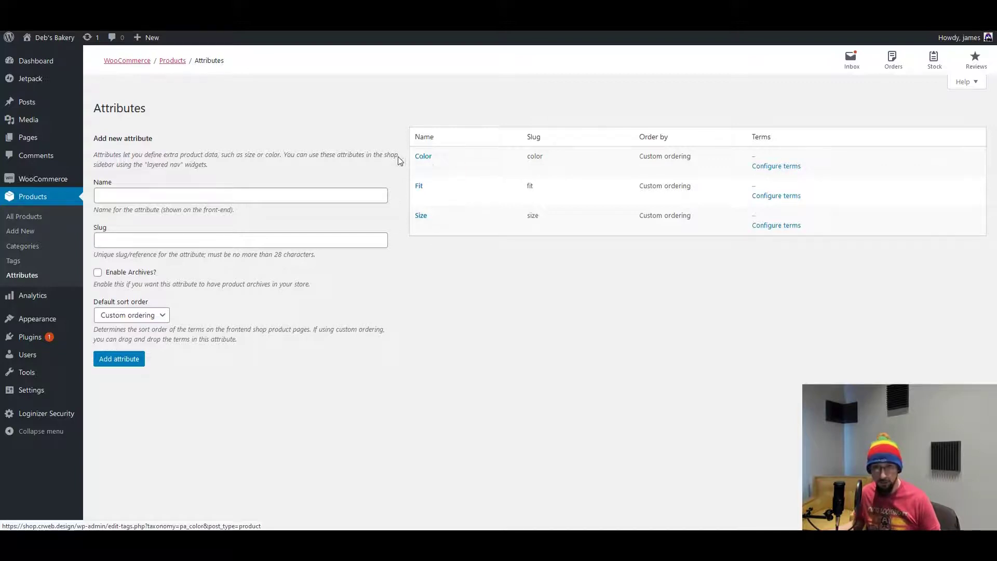
{"action": "left_click", "coordinate": [764, 166]}
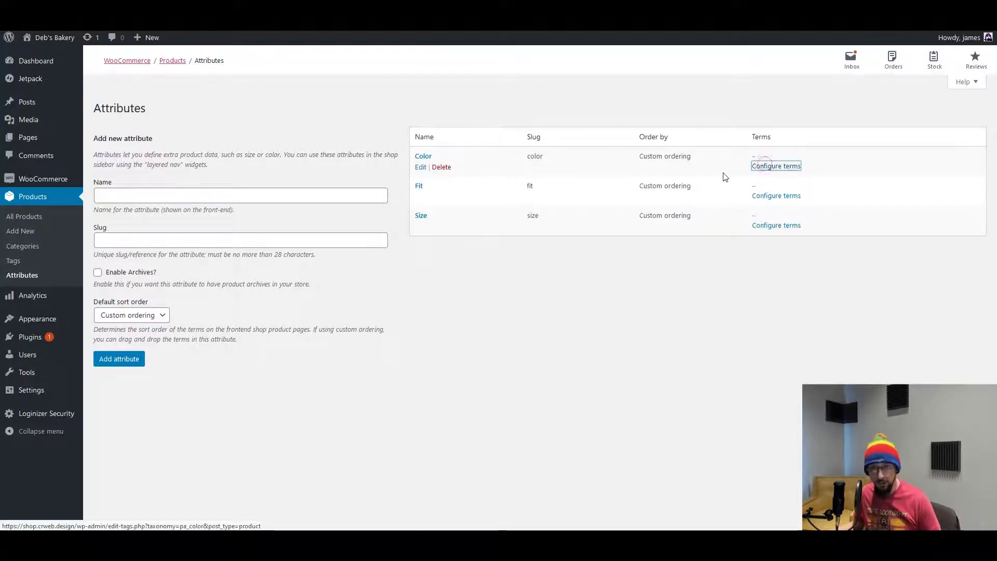
- Add black, white, grey and navy as Color terms, then go back to the Attributes list
{"action": "scroll", "coordinate": [262, 357], "scroll_direction": "down", "scroll_amount": 2}
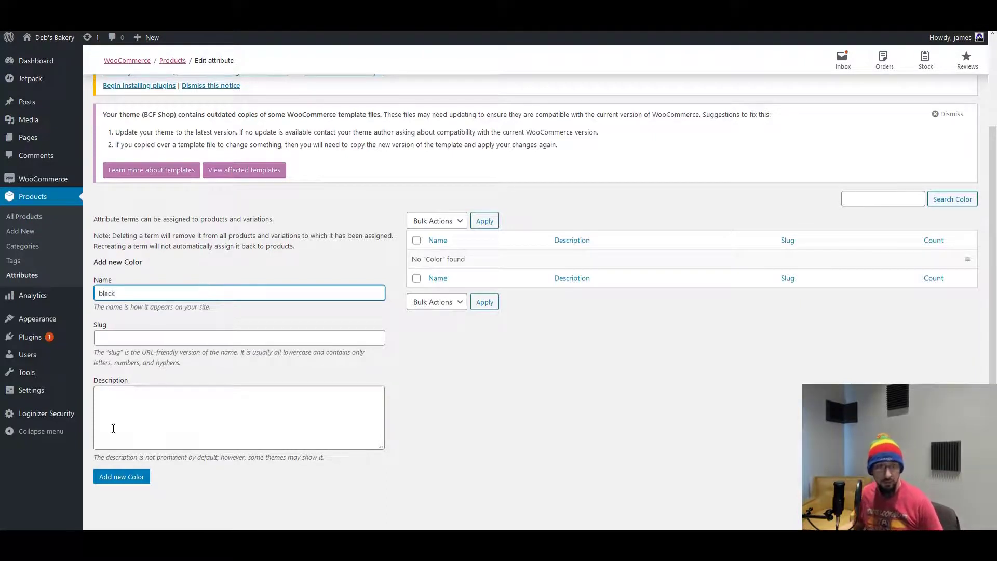
{"action": "left_click", "coordinate": [118, 473]}
{"action": "left_click", "coordinate": [161, 290]}
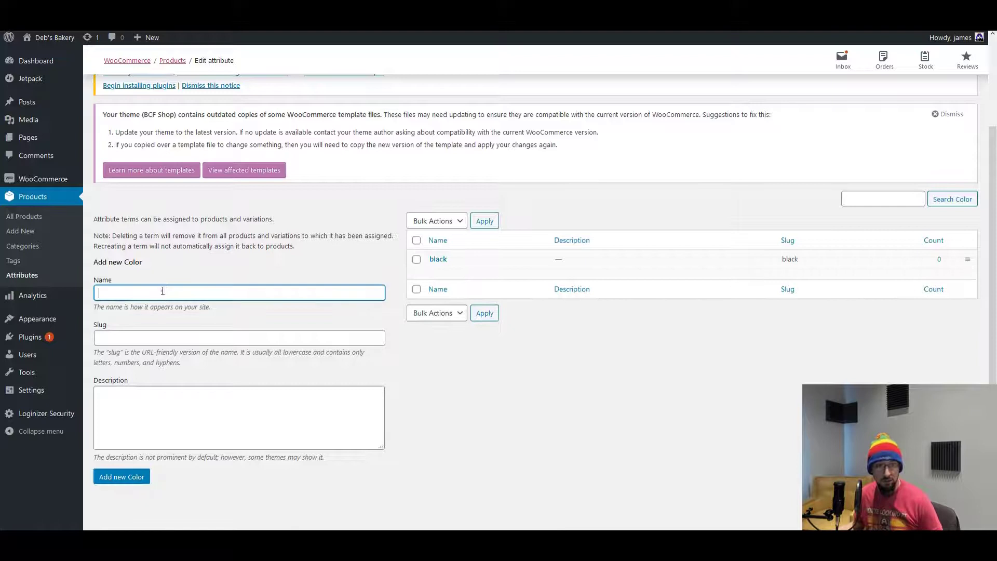
{"action": "type", "text": "white"}
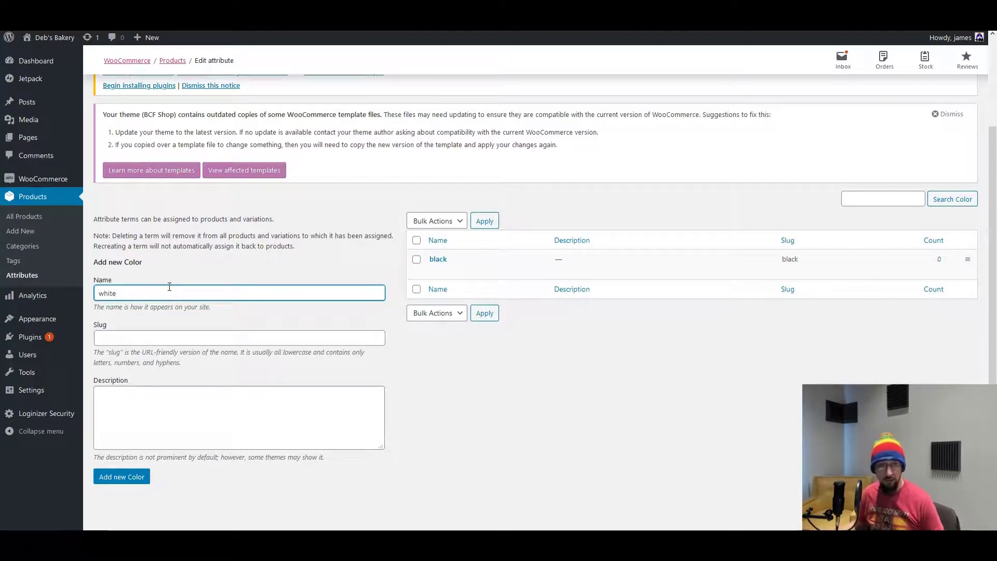
{"action": "left_click", "coordinate": [117, 475]}
{"action": "left_click", "coordinate": [122, 289]}
{"action": "type", "text": "grey"}
{"action": "key", "text": "Return"}
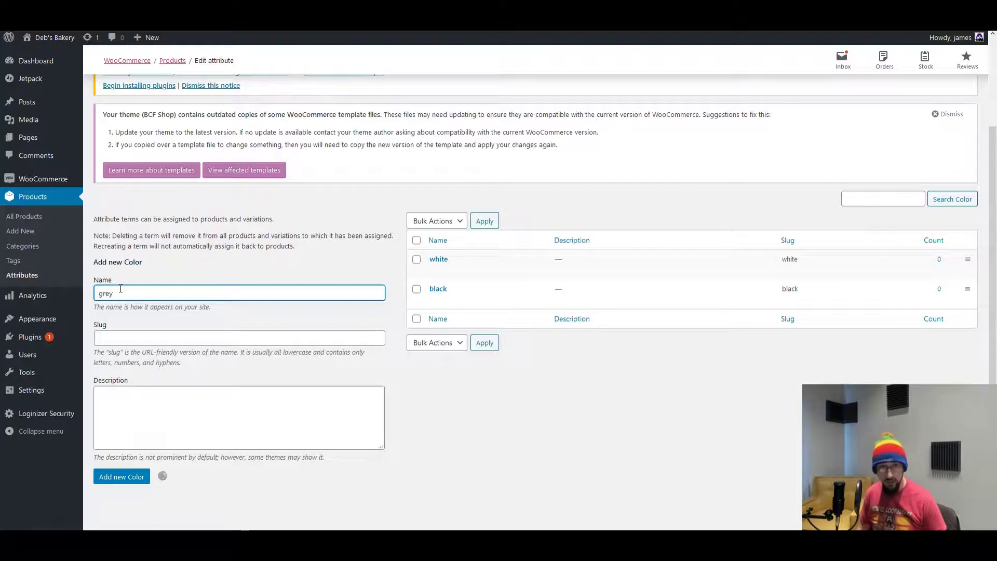
{"action": "key", "text": "Return"}
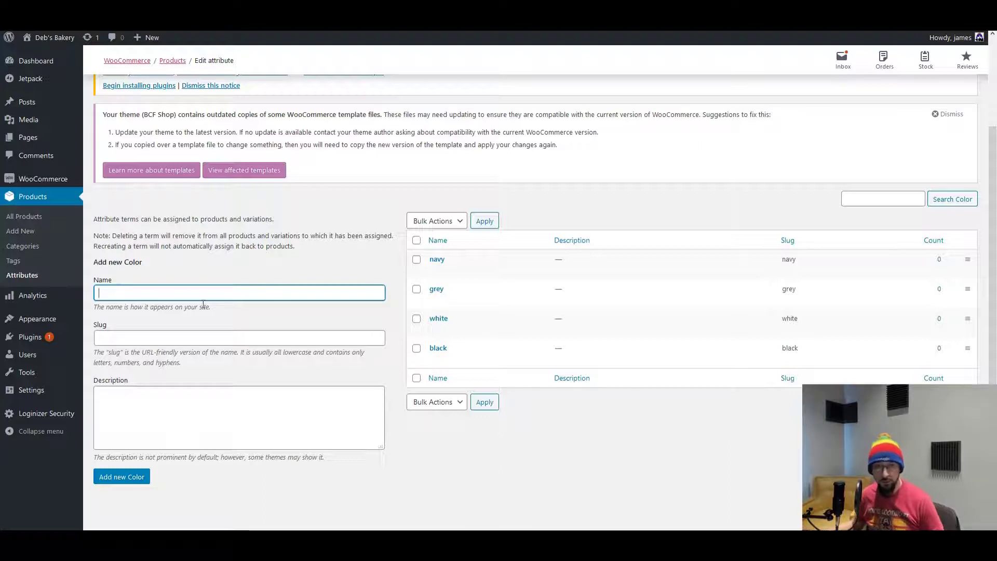
{"action": "left_click", "coordinate": [27, 275]}
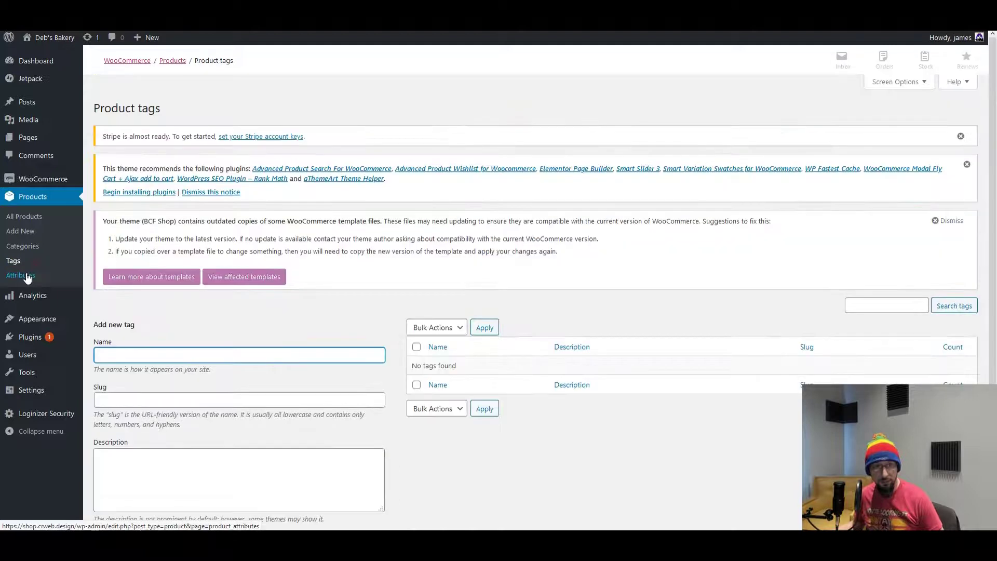
{"action": "left_click", "coordinate": [27, 276]}
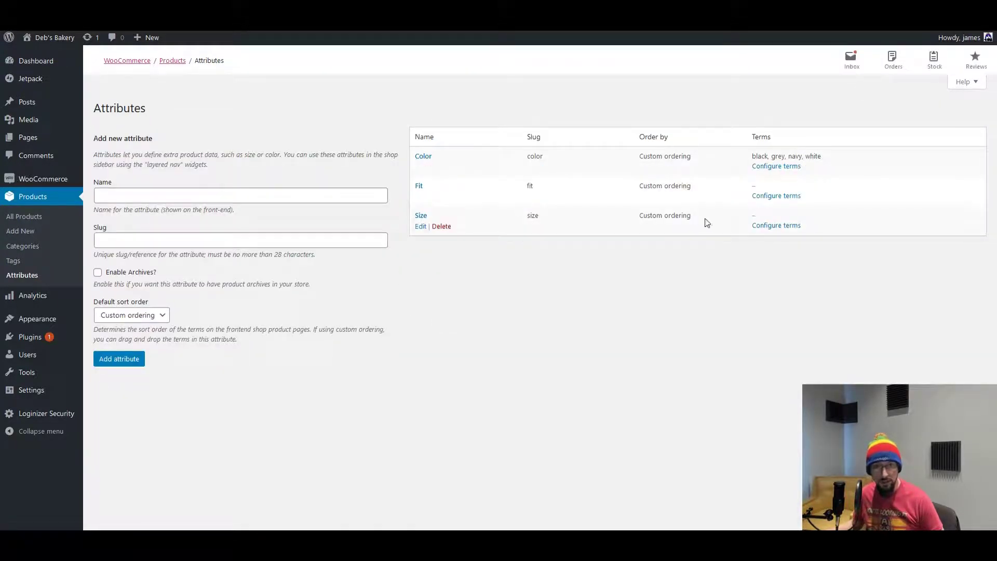
{"action": "left_click", "coordinate": [766, 225]}
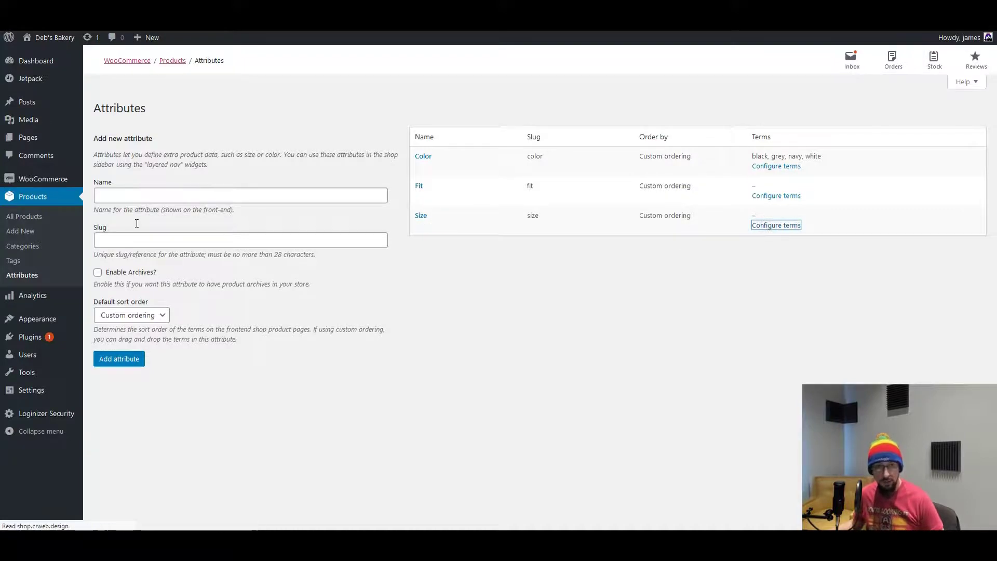
- Add the Size terms small, medium, large and extra large
{"action": "type", "text": "small"}
{"action": "key", "text": "Return"}
{"action": "type", "text": "med"}
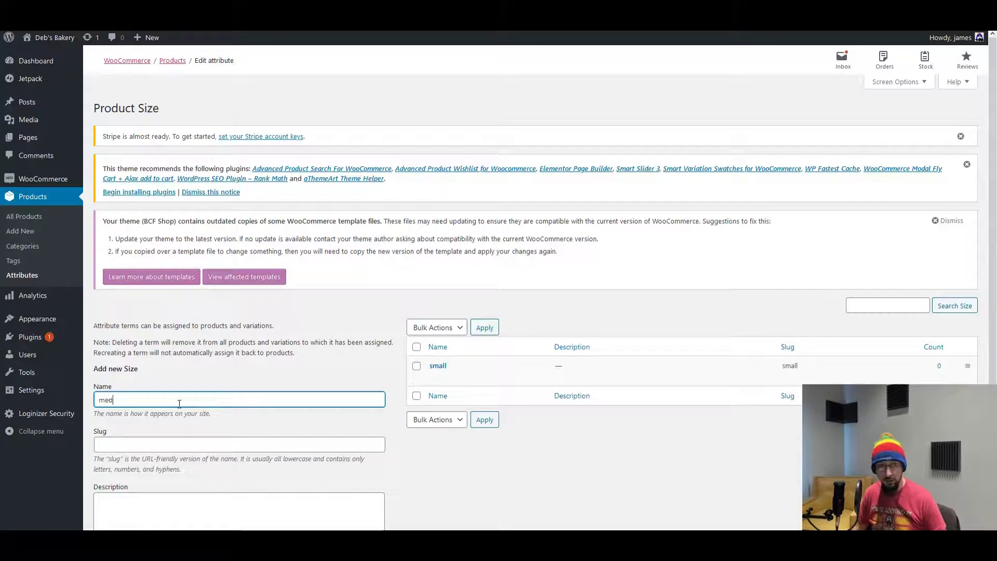
{"action": "key", "text": "Return"}
{"action": "type", "text": "large"}
{"action": "key", "text": "Return"}
{"action": "type", "text": "e"}
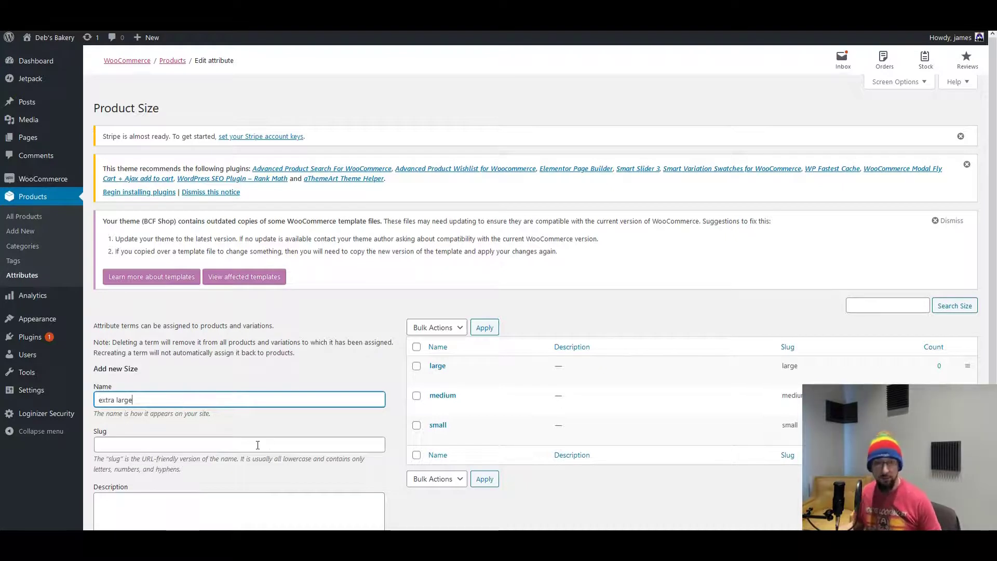
{"action": "key", "text": "Return"}
- Add the Fit terms mens and womens
{"action": "left_click", "coordinate": [23, 277]}
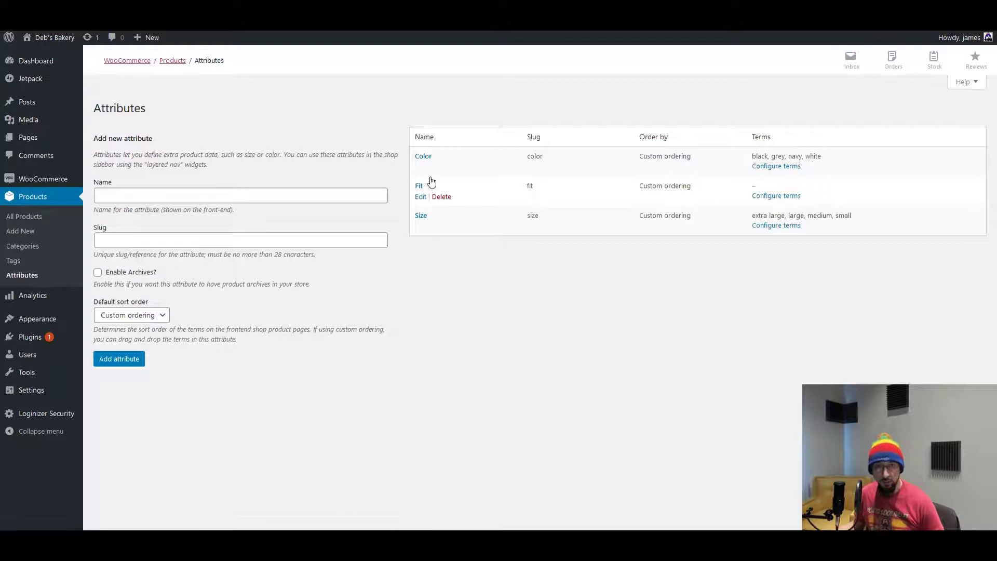
{"action": "left_click", "coordinate": [776, 195]}
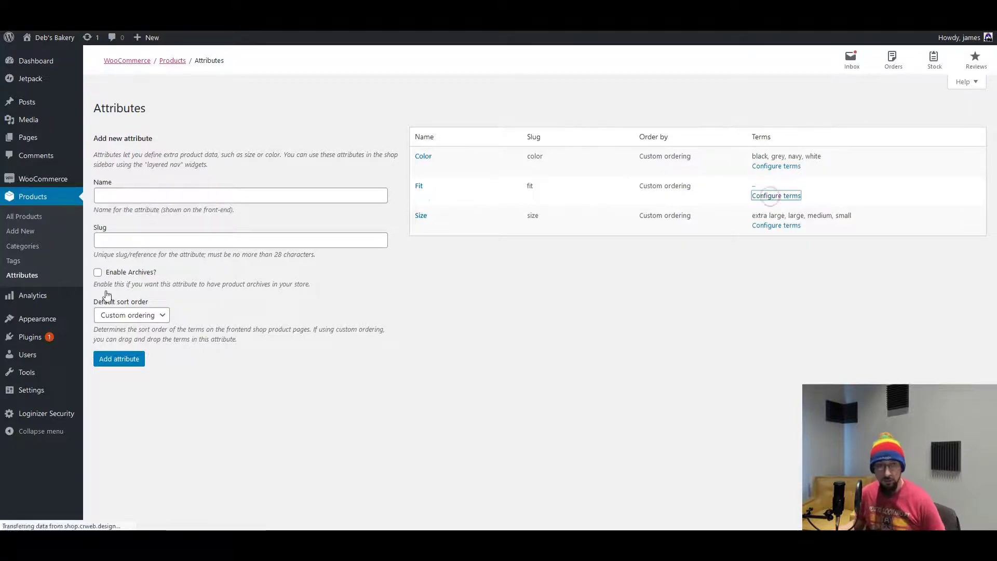
{"action": "type", "text": "mens"}
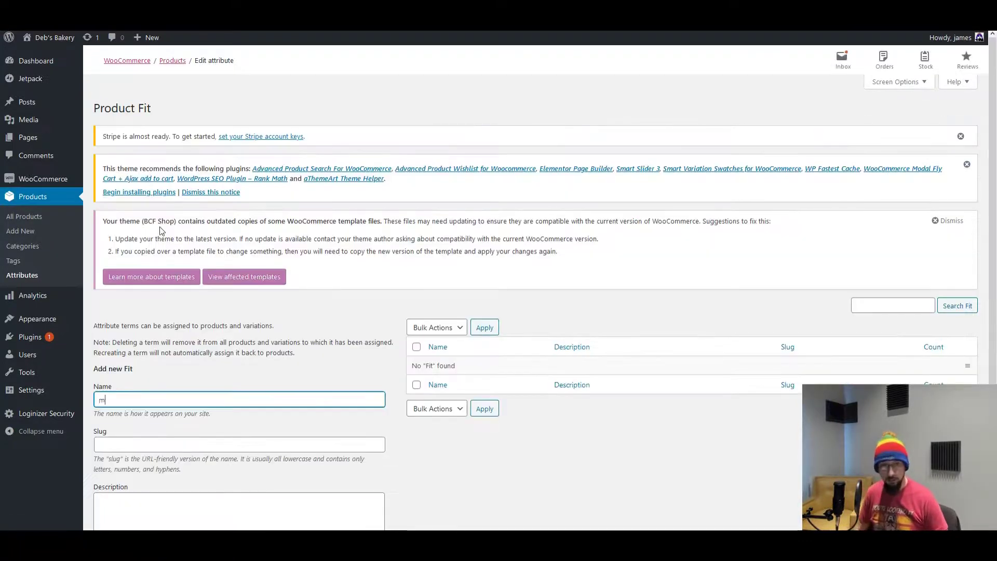
{"action": "key", "text": "Return"}
{"action": "type", "text": "womens"}
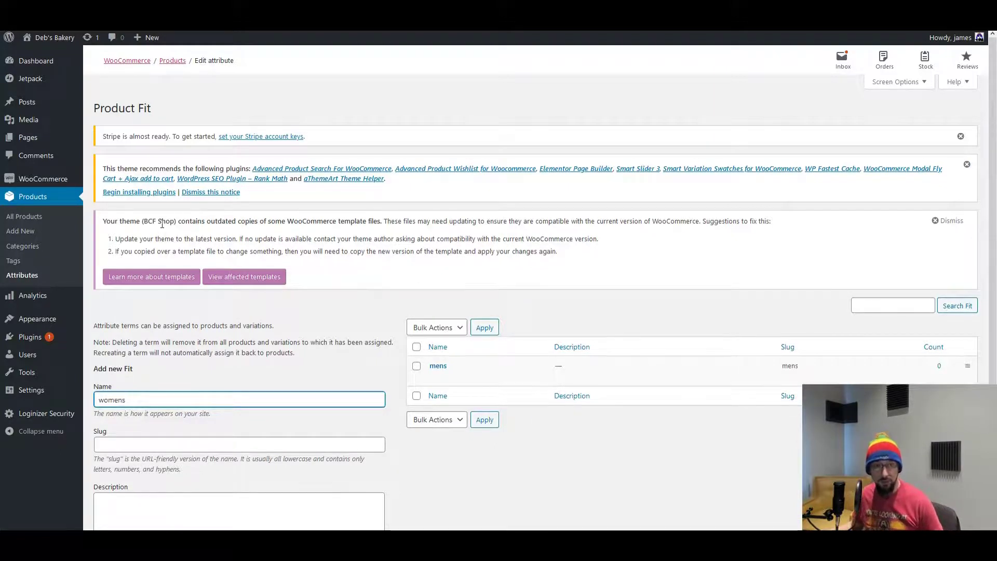
{"action": "scroll", "coordinate": [162, 224], "scroll_direction": "down", "scroll_amount": 2}
{"action": "left_click", "coordinate": [111, 479]}
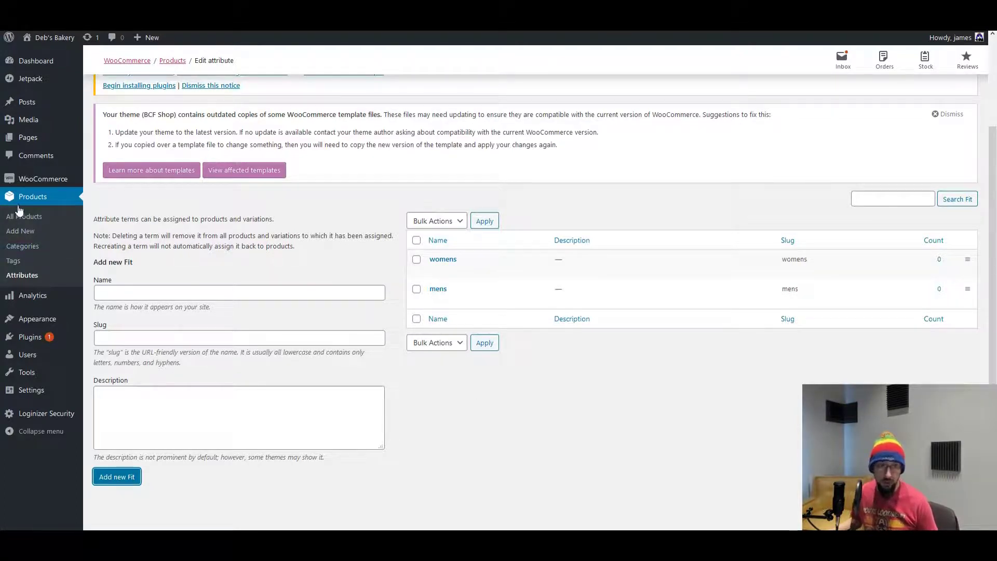
- Start a new product named 'Shirt' and get past the guided tour tips
{"action": "left_click", "coordinate": [35, 198]}
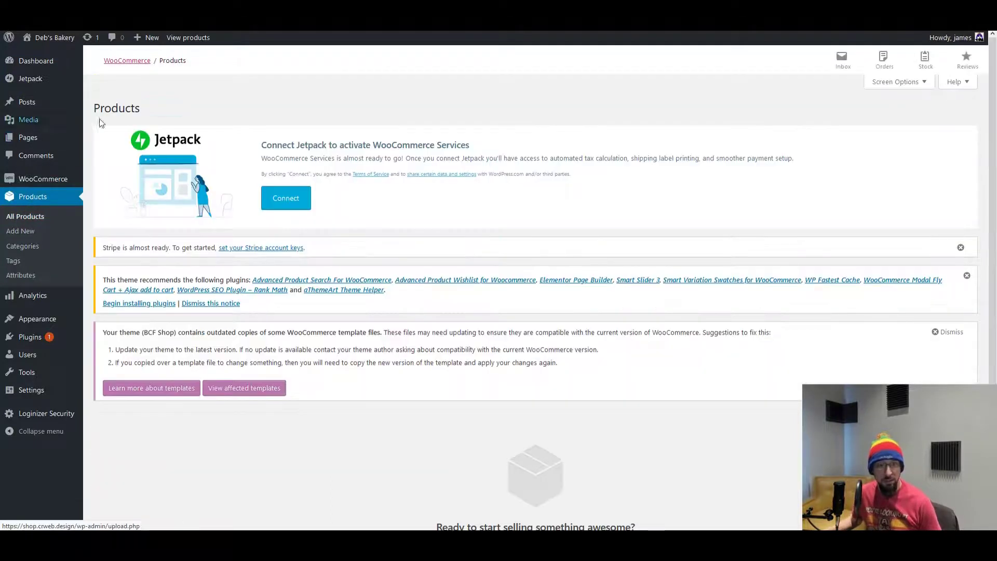
{"action": "scroll", "coordinate": [180, 227], "scroll_direction": "down", "scroll_amount": 2}
{"action": "scroll", "coordinate": [180, 208], "scroll_direction": "up", "scroll_amount": 2}
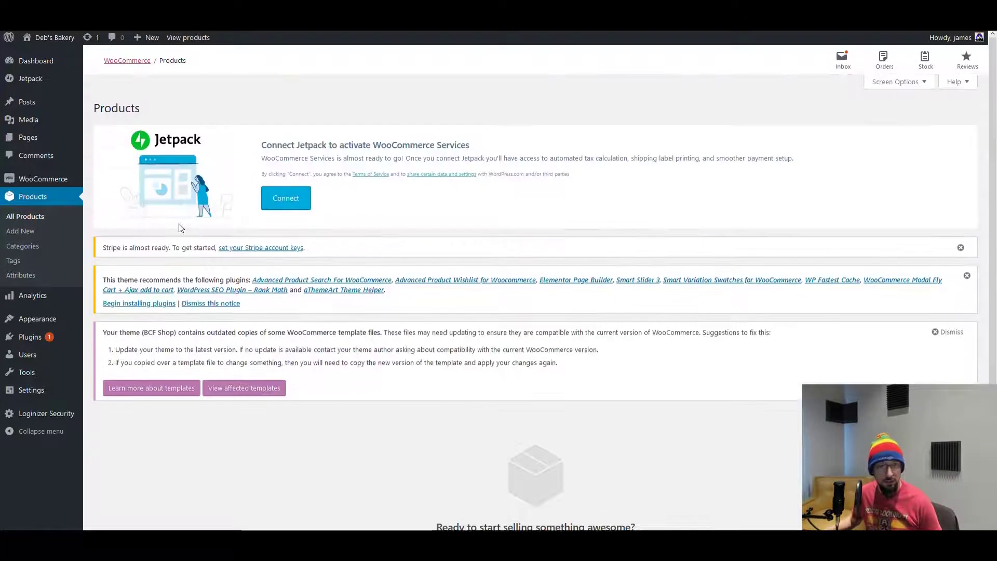
{"action": "scroll", "coordinate": [267, 271], "scroll_direction": "down", "scroll_amount": 1}
{"action": "scroll", "coordinate": [268, 272], "scroll_direction": "down", "scroll_amount": 1}
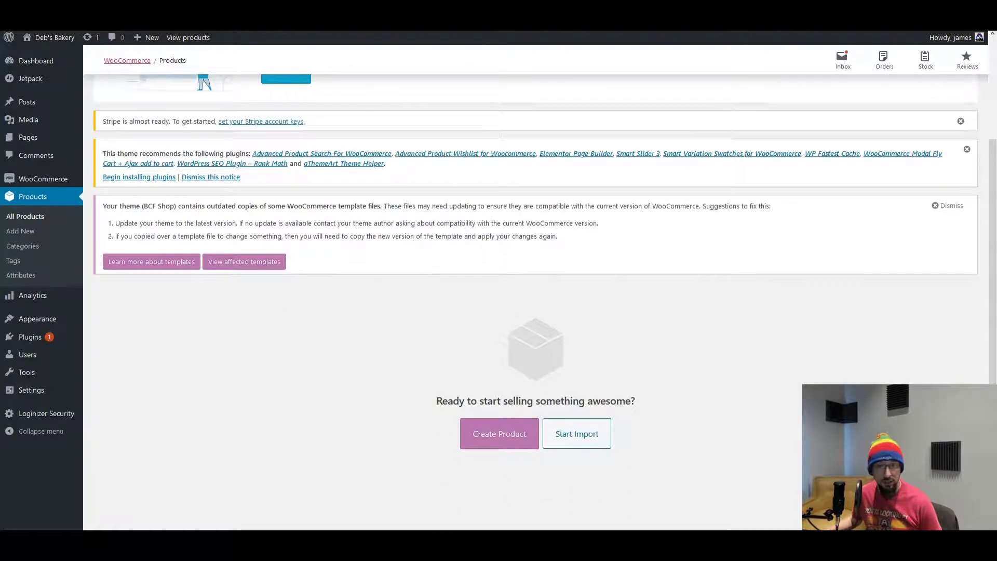
{"action": "left_click", "coordinate": [497, 434]}
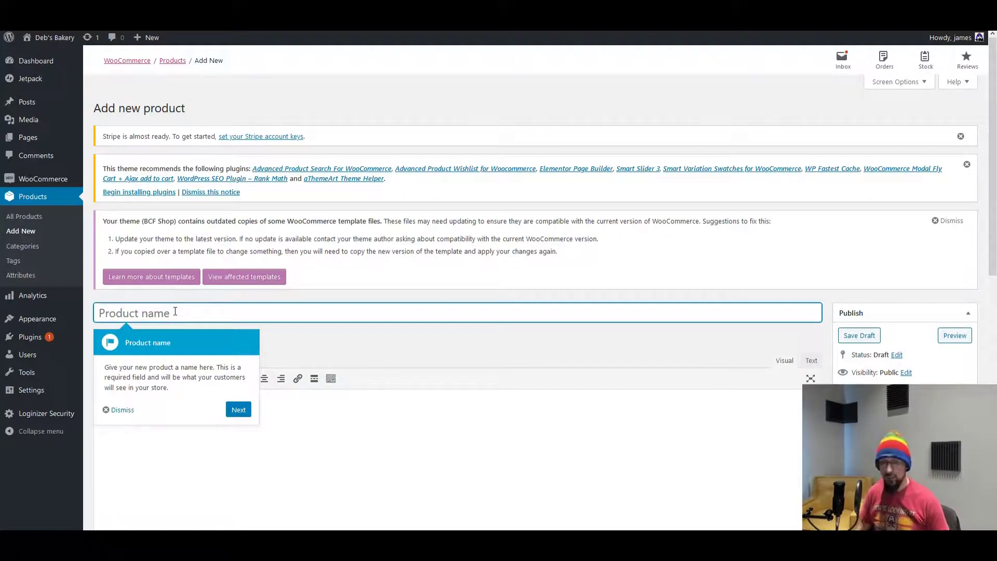
{"action": "type", "text": "Shirt"}
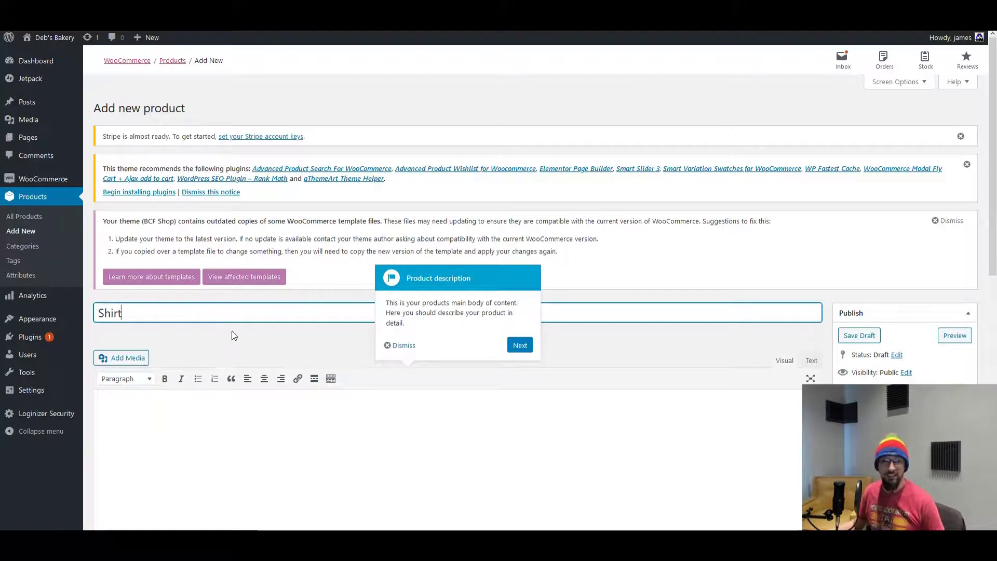
{"action": "left_click", "coordinate": [512, 342]}
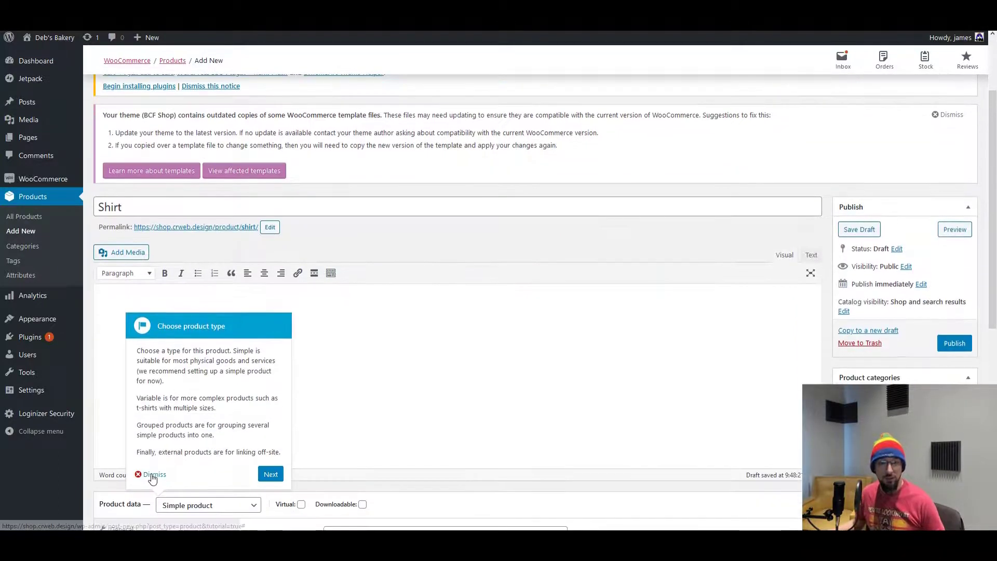
{"action": "left_click", "coordinate": [149, 474]}
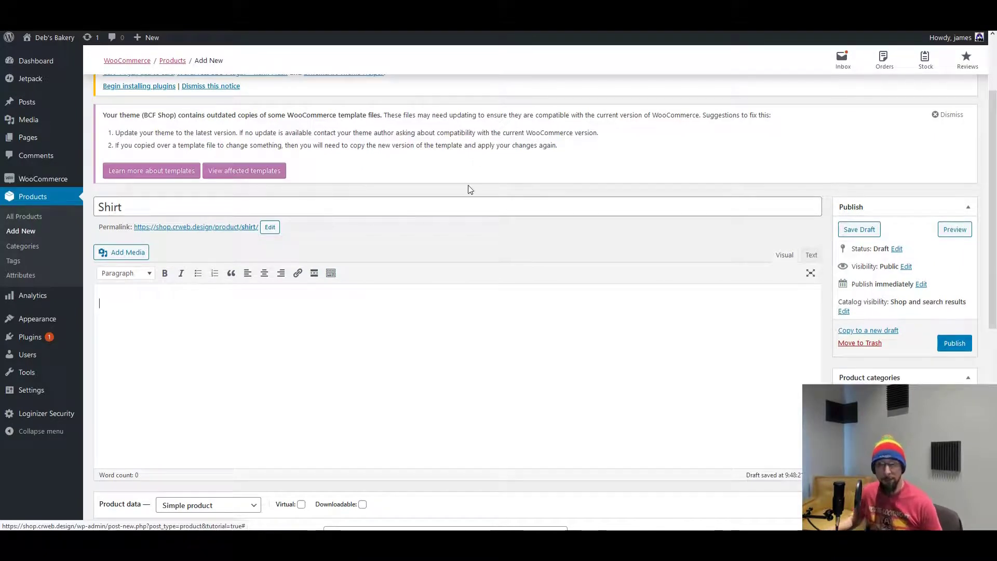
{"action": "scroll", "coordinate": [529, 199], "scroll_direction": "down", "scroll_amount": 2}
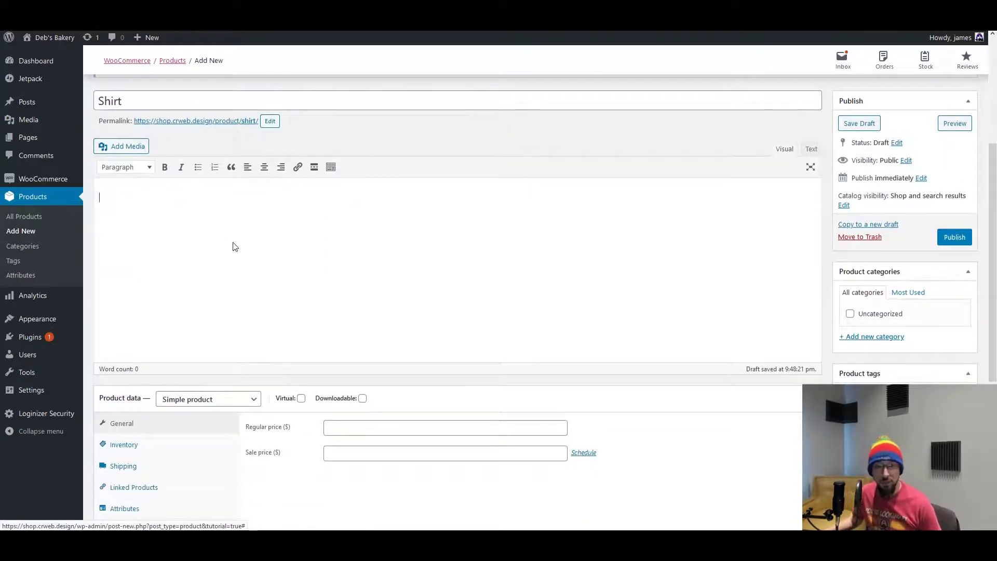
{"action": "scroll", "coordinate": [218, 211], "scroll_direction": "down", "scroll_amount": 2}
{"action": "scroll", "coordinate": [185, 216], "scroll_direction": "up", "scroll_amount": 2}
- Put the cursor in the product description and short description editors
{"action": "left_click", "coordinate": [128, 211]}
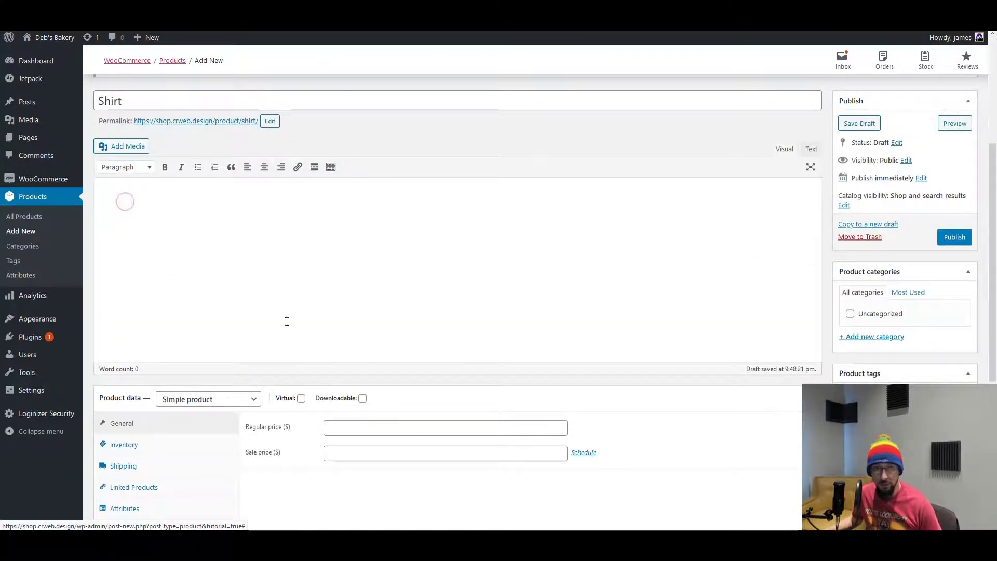
{"action": "scroll", "coordinate": [306, 335], "scroll_direction": "down", "scroll_amount": 1}
{"action": "scroll", "coordinate": [306, 335], "scroll_direction": "down", "scroll_amount": 5}
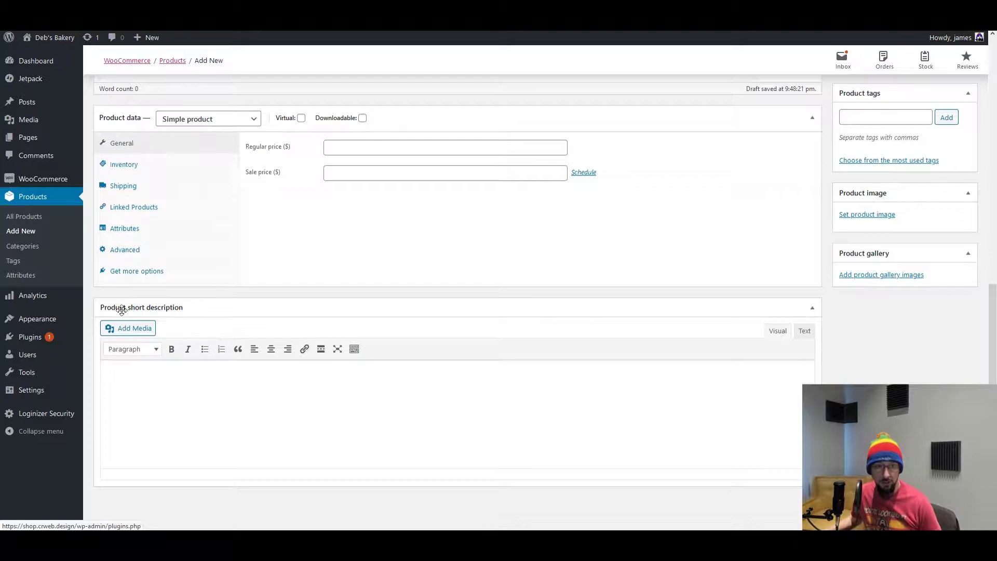
{"action": "left_click", "coordinate": [154, 435]}
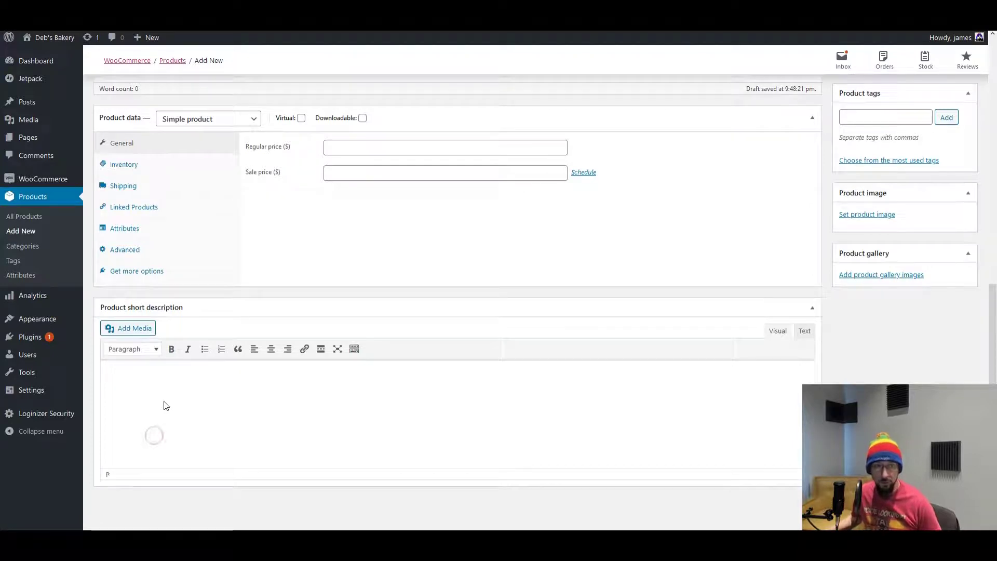
{"action": "scroll", "coordinate": [166, 407], "scroll_direction": "up", "scroll_amount": 7}
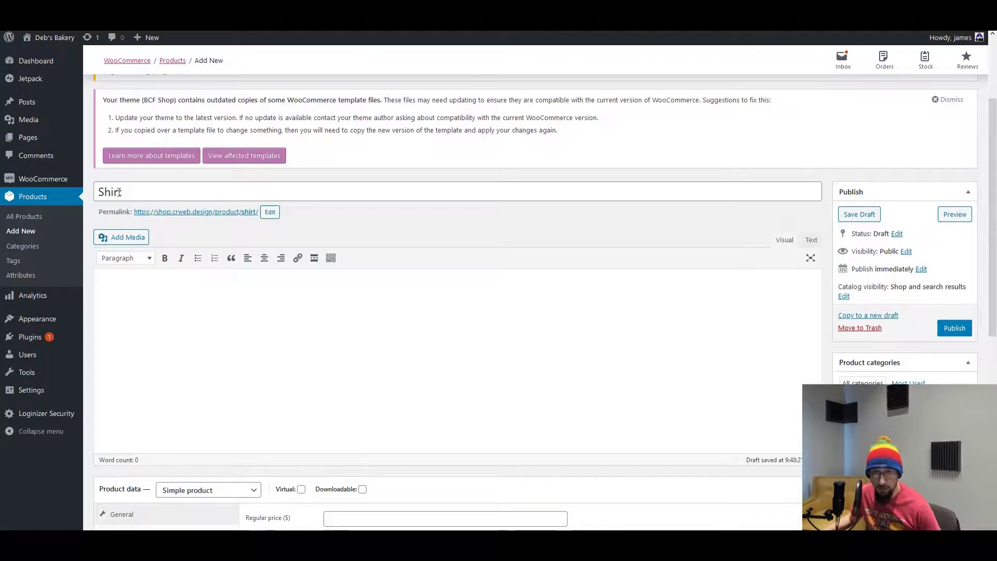
{"action": "scroll", "coordinate": [830, 344], "scroll_direction": "down", "scroll_amount": 4}
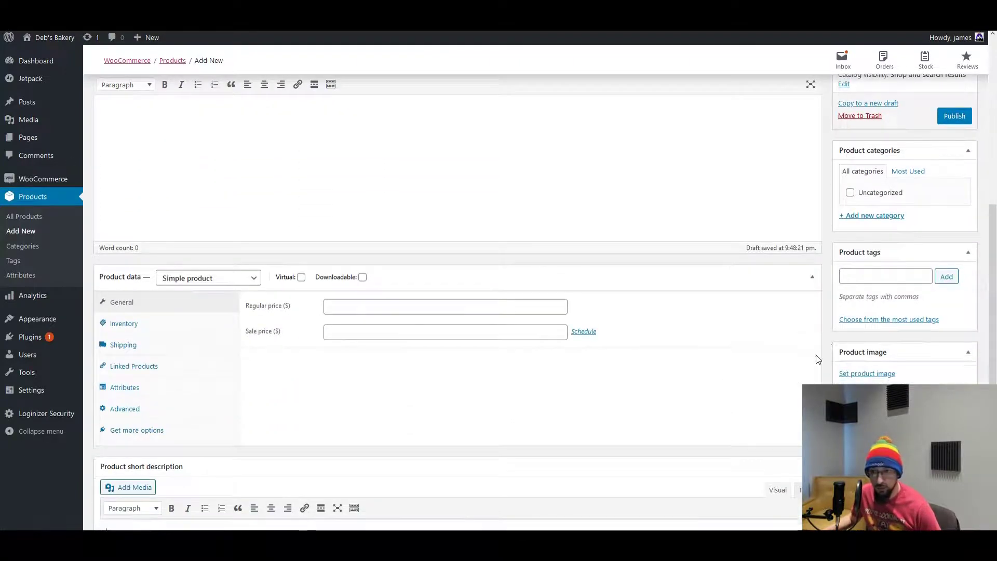
{"action": "scroll", "coordinate": [865, 229], "scroll_direction": "up", "scroll_amount": 1}
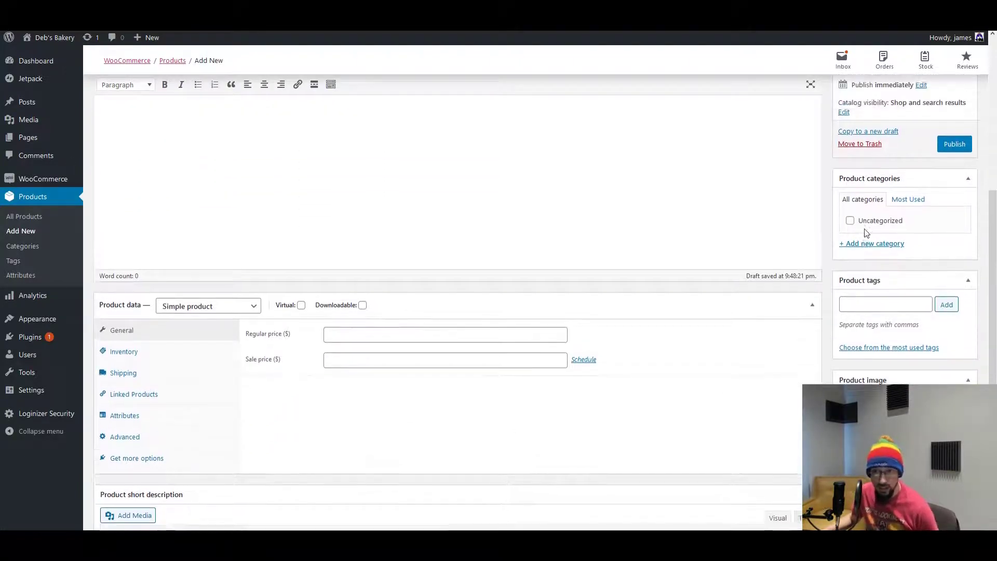
- Create a new 'Sports' product category and tick it for the Shirt product
{"action": "left_click", "coordinate": [869, 274]}
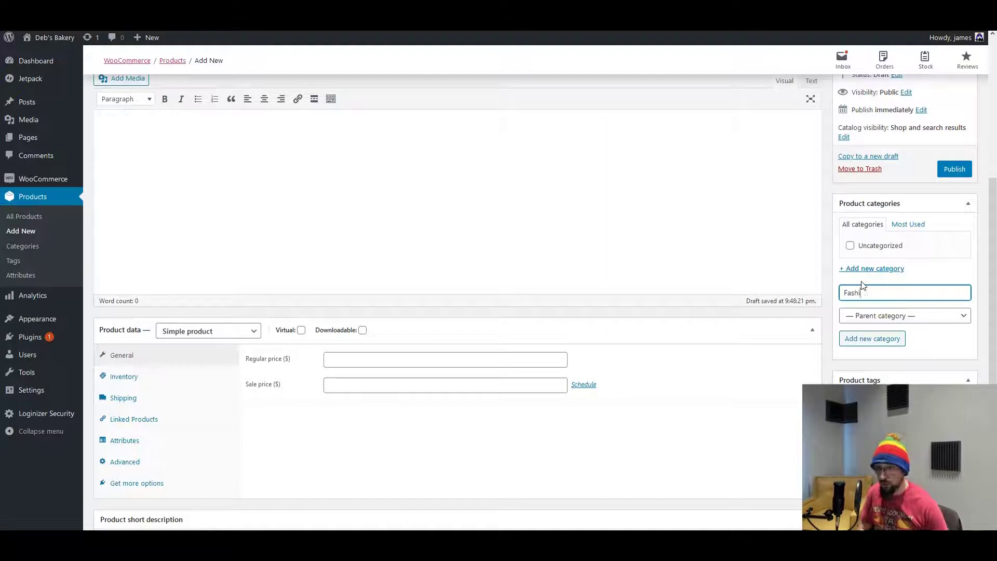
{"action": "type", "text": "Sports"}
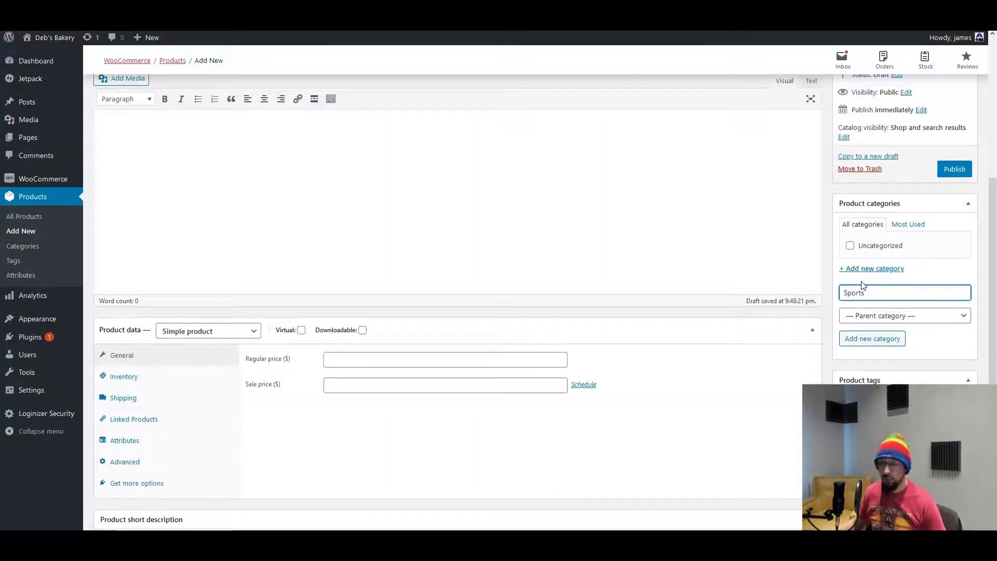
{"action": "key", "text": "Return"}
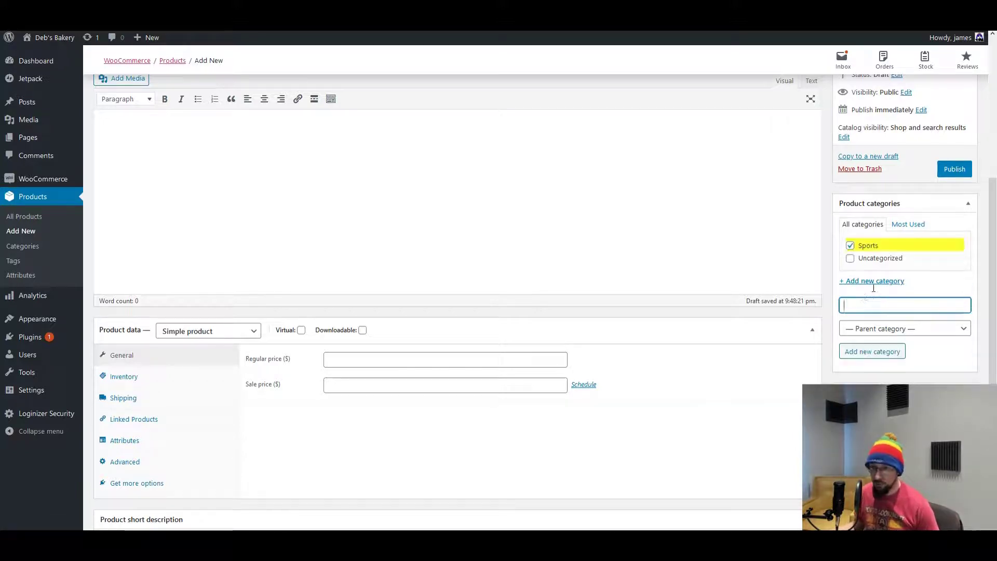
{"action": "left_click", "coordinate": [850, 246]}
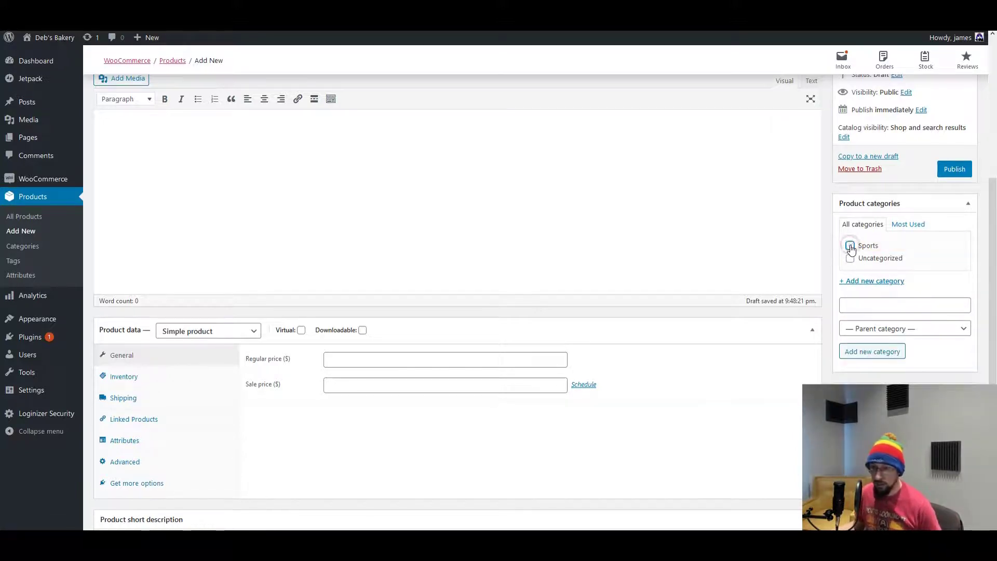
{"action": "left_click", "coordinate": [850, 246]}
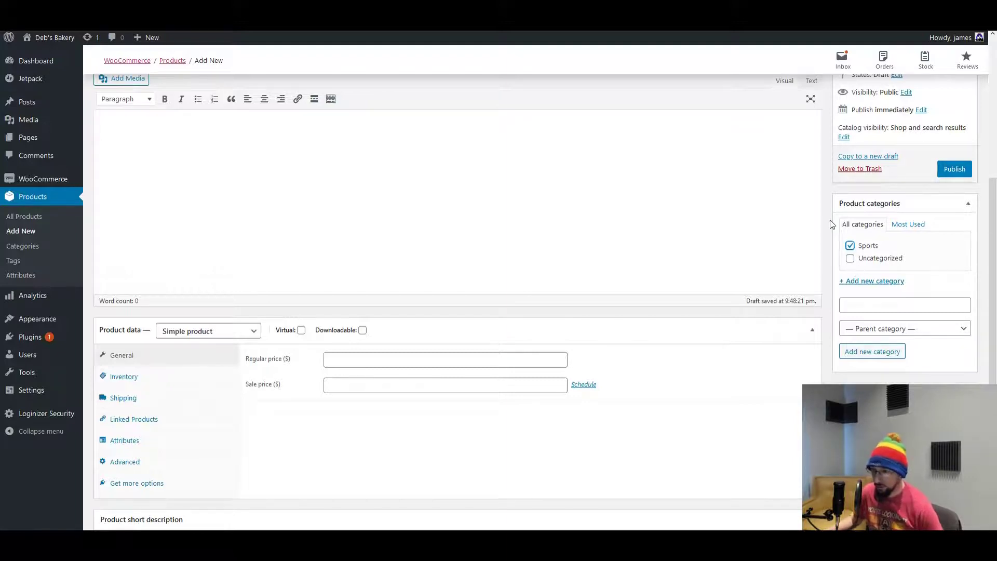
{"action": "scroll", "coordinate": [753, 353], "scroll_direction": "down", "scroll_amount": 3}
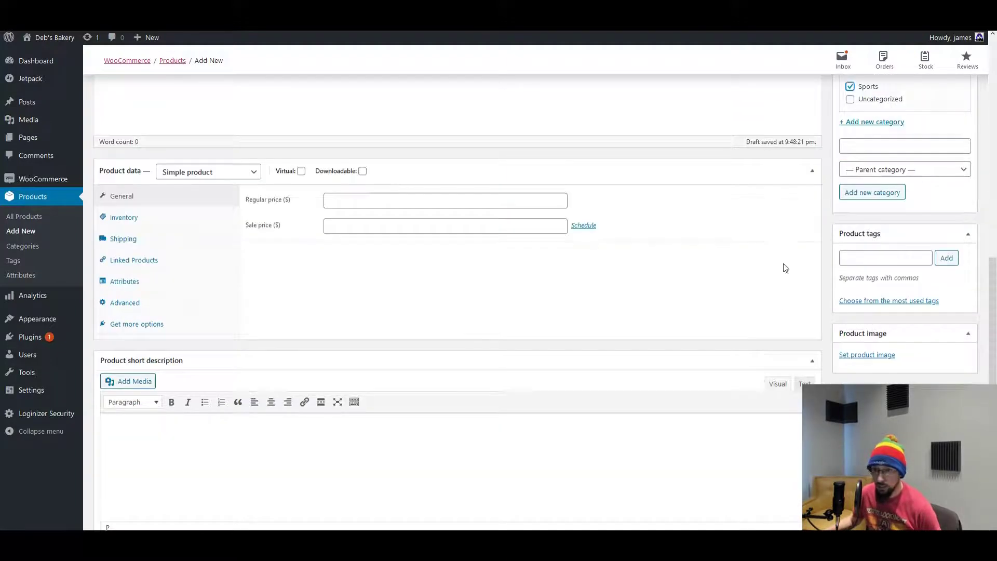
{"action": "scroll", "coordinate": [797, 320], "scroll_direction": "down", "scroll_amount": 1}
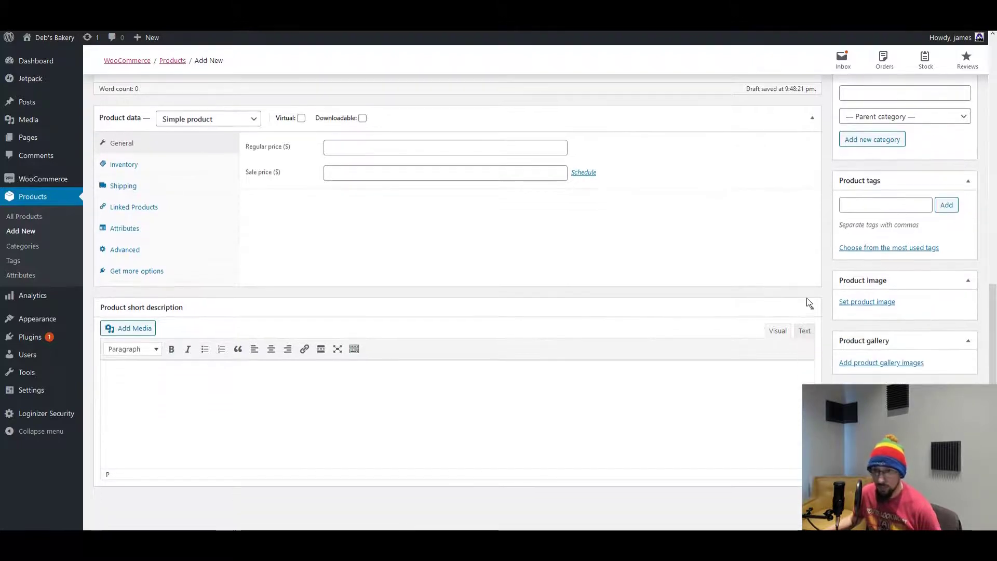
- Upload mockup_Front_Mens_Sport-Grey.png from Downloads > shirts in the product image picker
{"action": "left_click", "coordinate": [854, 304]}
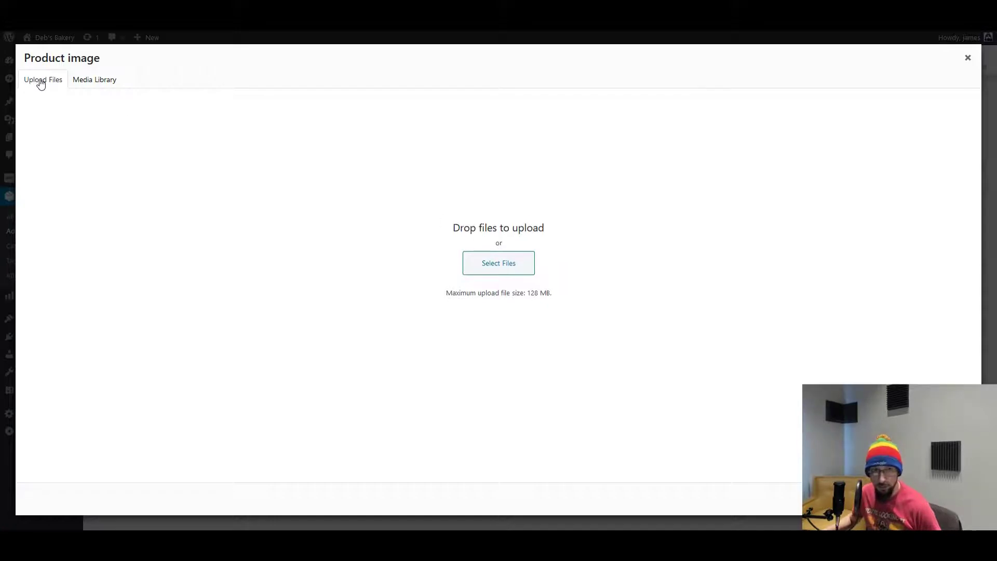
{"action": "left_click", "coordinate": [493, 263]}
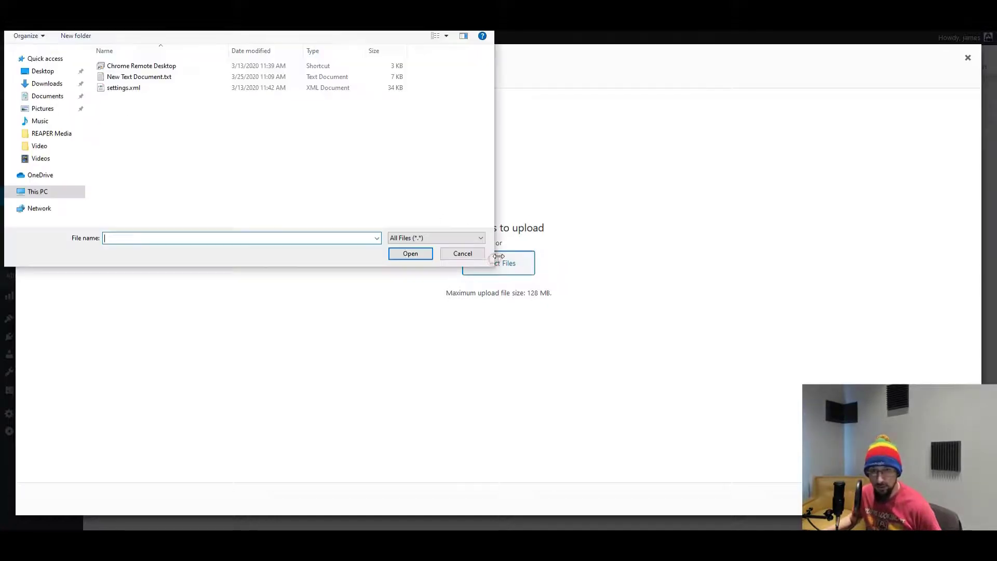
{"action": "left_click", "coordinate": [64, 83]}
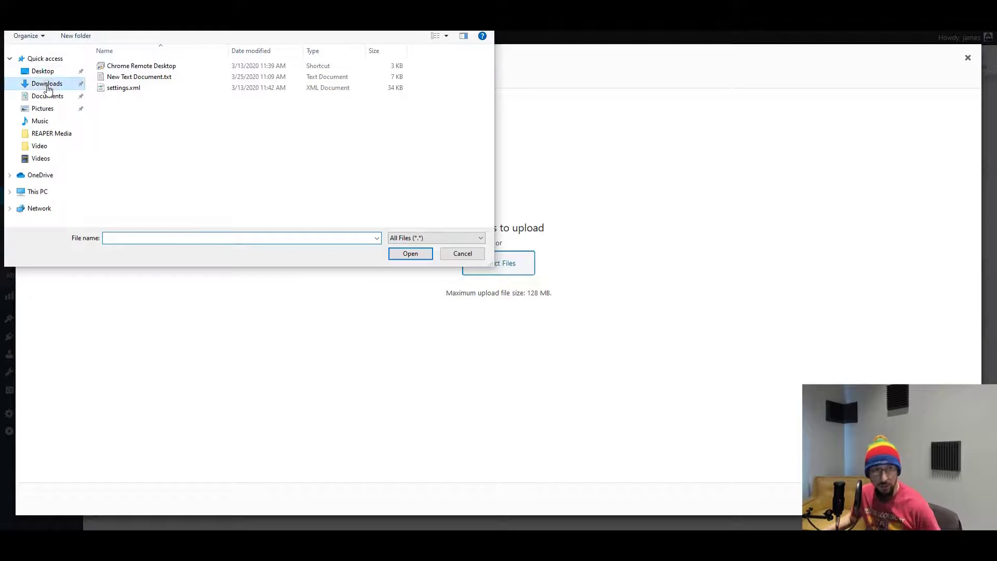
{"action": "double_click", "coordinate": [114, 102]}
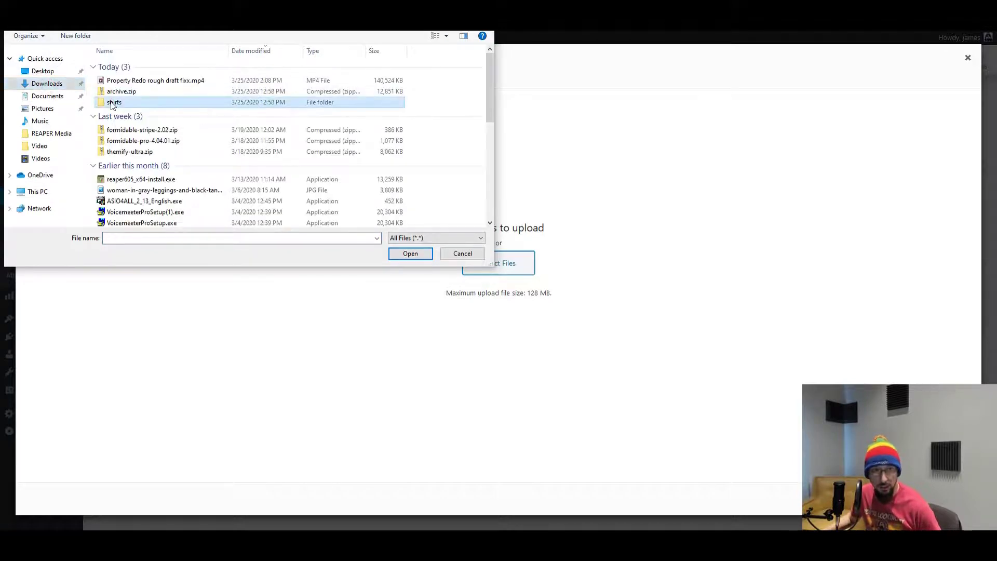
{"action": "scroll", "coordinate": [196, 139], "scroll_direction": "down", "scroll_amount": 5}
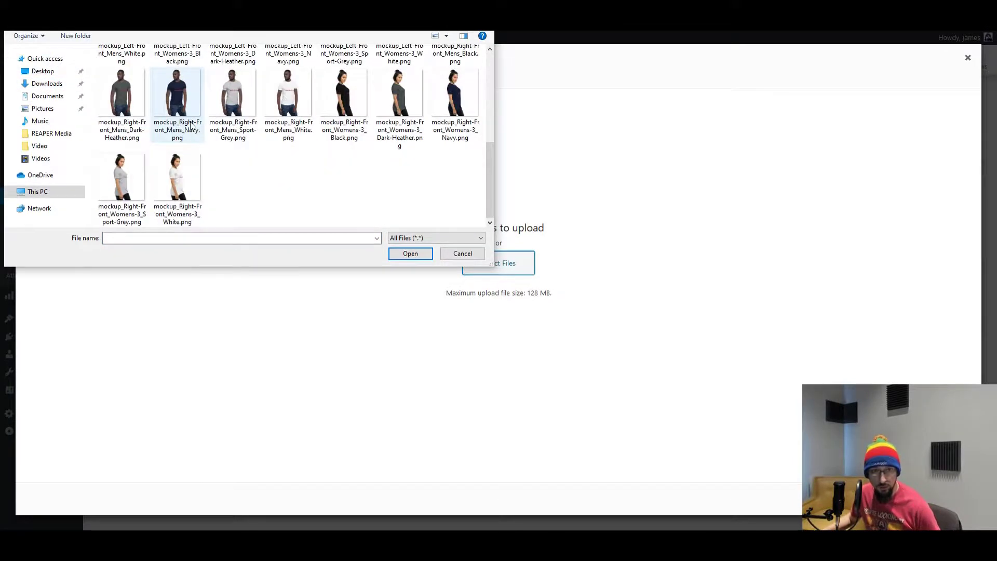
{"action": "scroll", "coordinate": [193, 125], "scroll_direction": "up", "scroll_amount": 5}
{"action": "scroll", "coordinate": [195, 124], "scroll_direction": "down", "scroll_amount": 3}
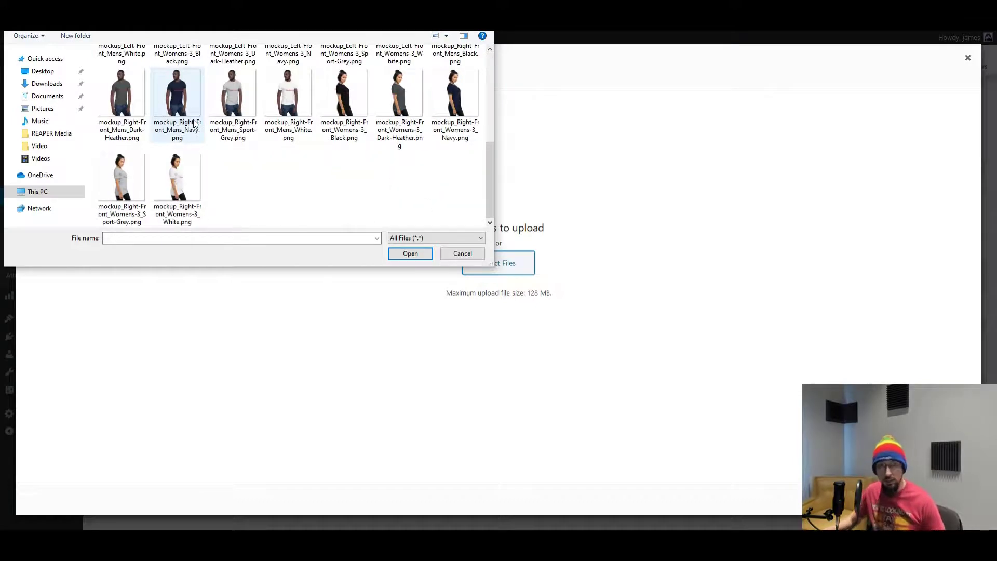
{"action": "scroll", "coordinate": [193, 123], "scroll_direction": "up", "scroll_amount": 3}
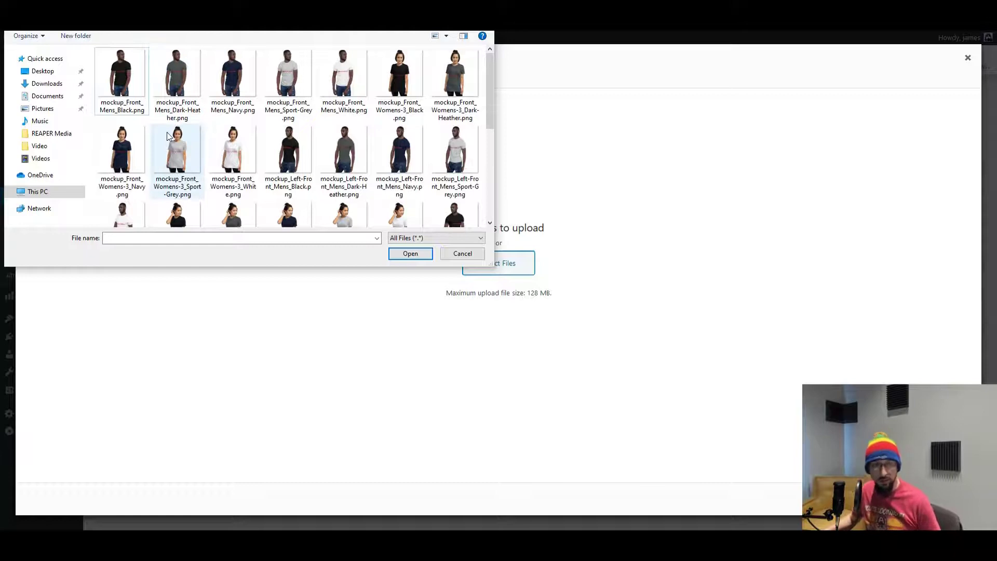
{"action": "left_click", "coordinate": [287, 77]}
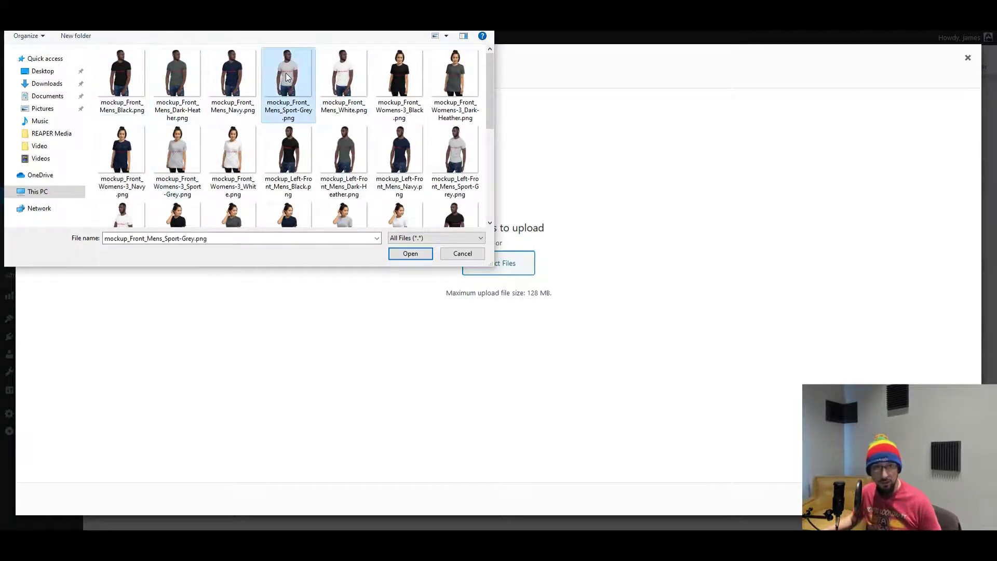
{"action": "left_click", "coordinate": [410, 254]}
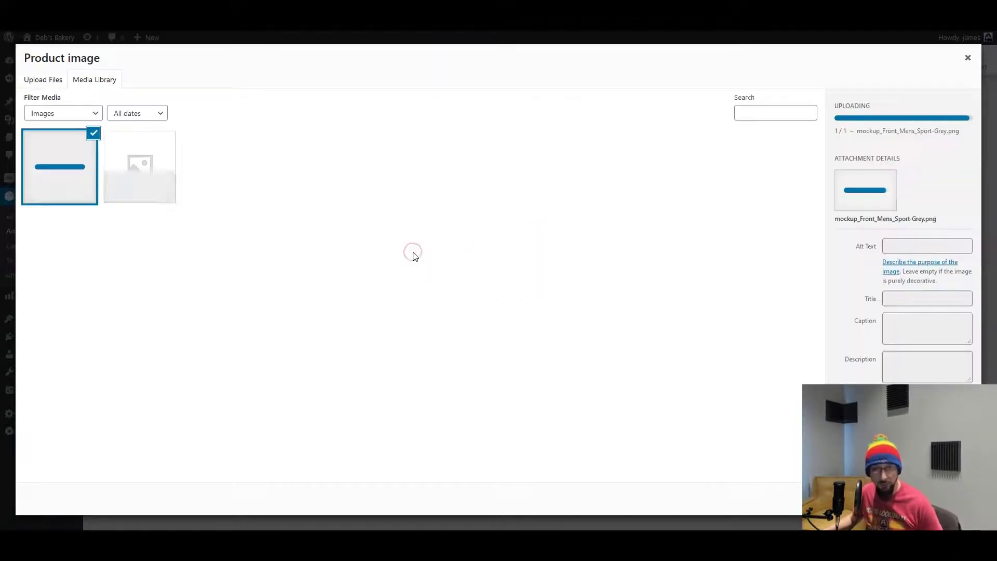
- Review the image's alt text and title, then set it as the product image
{"action": "left_click", "coordinate": [916, 265]}
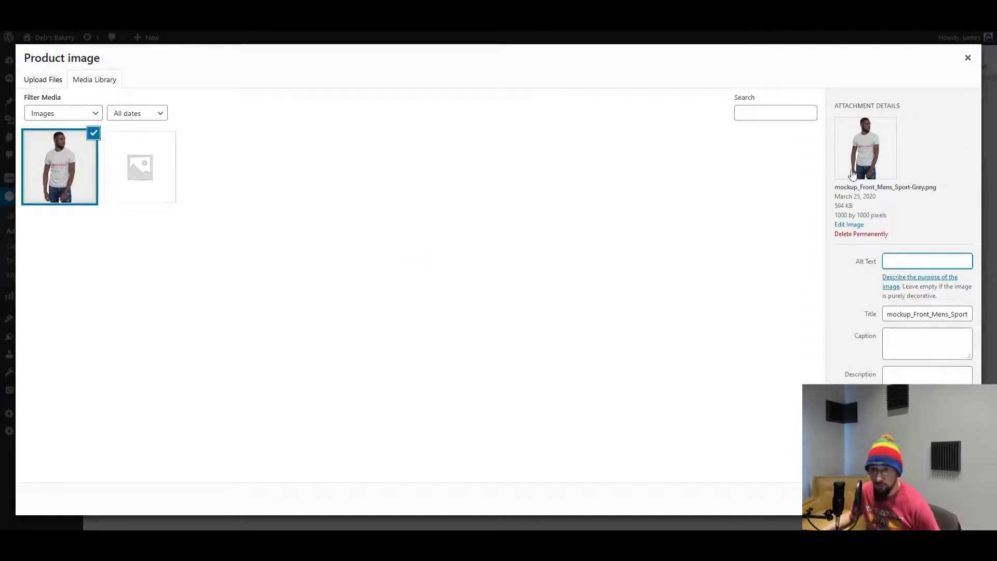
{"action": "triple_click", "coordinate": [893, 316]}
{"action": "left_click", "coordinate": [889, 367]}
{"action": "left_click", "coordinate": [918, 261]}
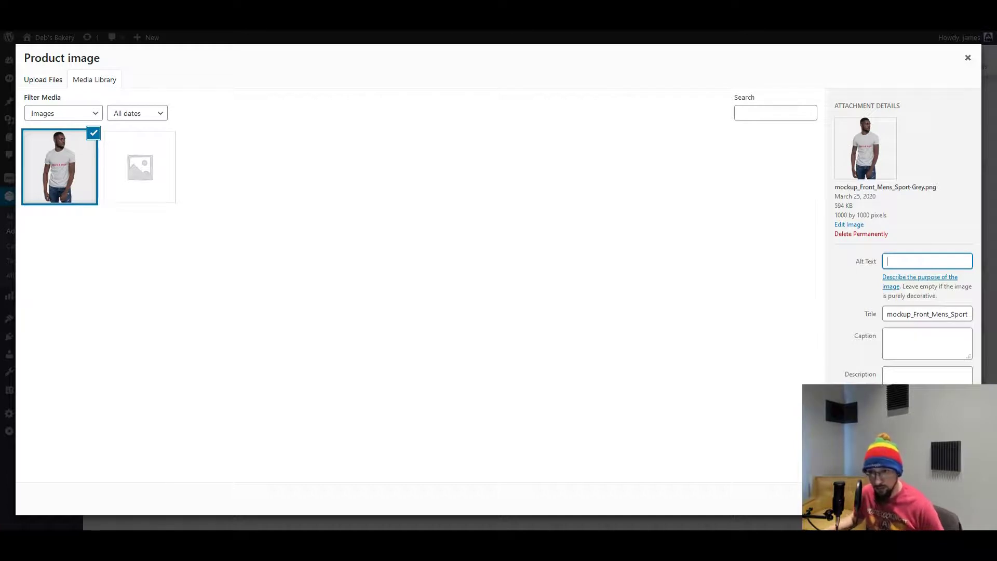
{"action": "left_click", "coordinate": [938, 499]}
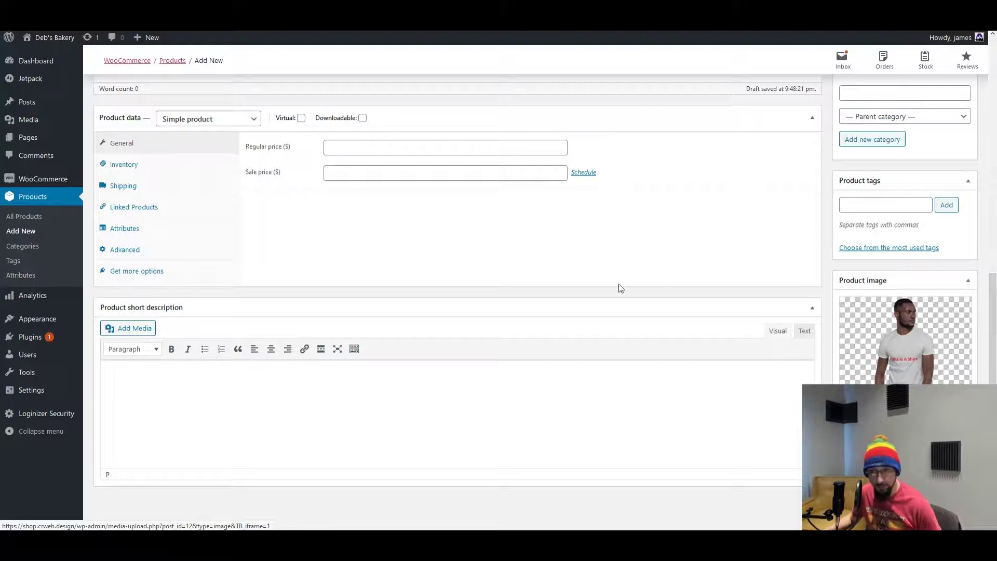
- Upload all the shirt mockup files through the product gallery image picker
{"action": "scroll", "coordinate": [618, 285], "scroll_direction": "down", "scroll_amount": 1}
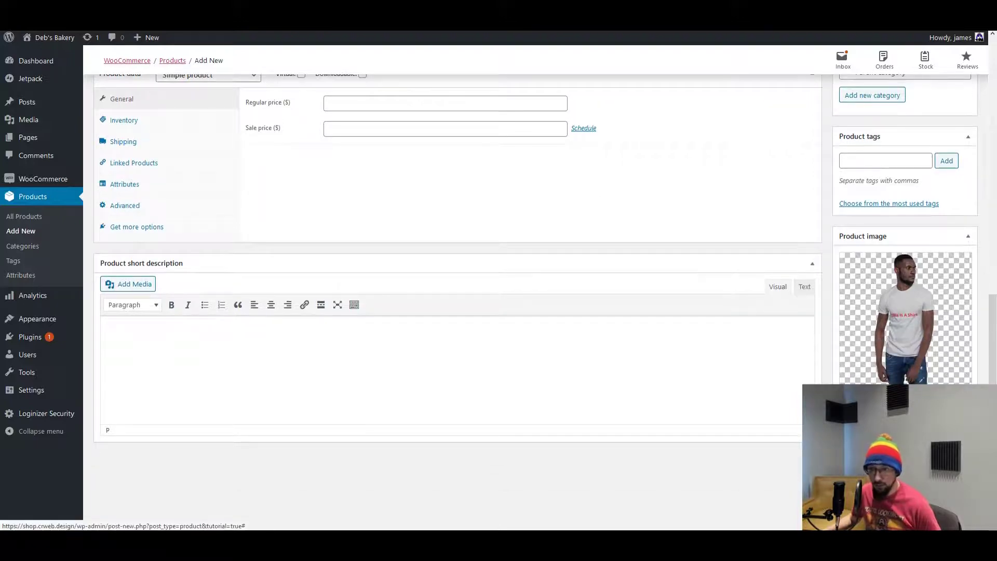
{"action": "left_click", "coordinate": [881, 468]}
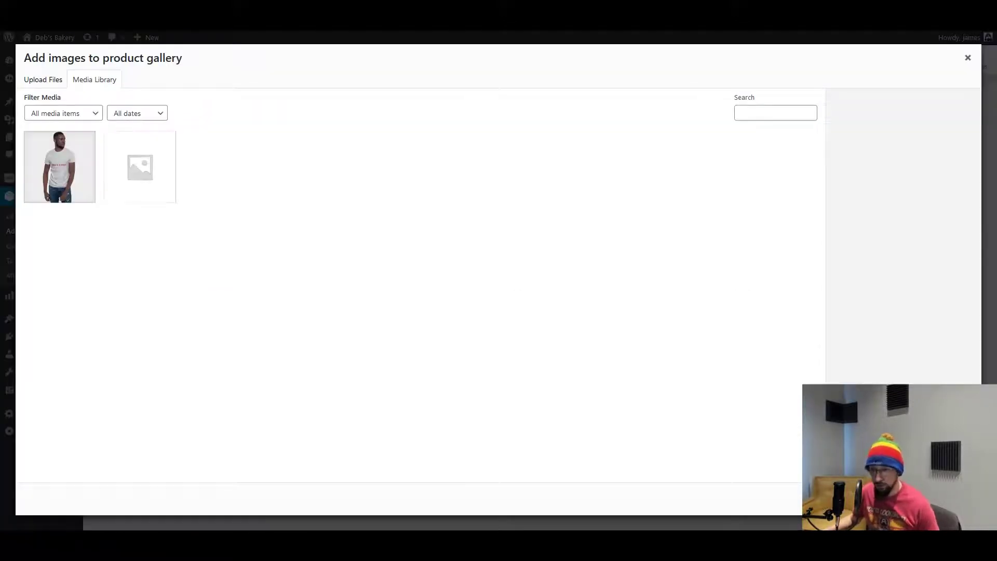
{"action": "left_click", "coordinate": [31, 82]}
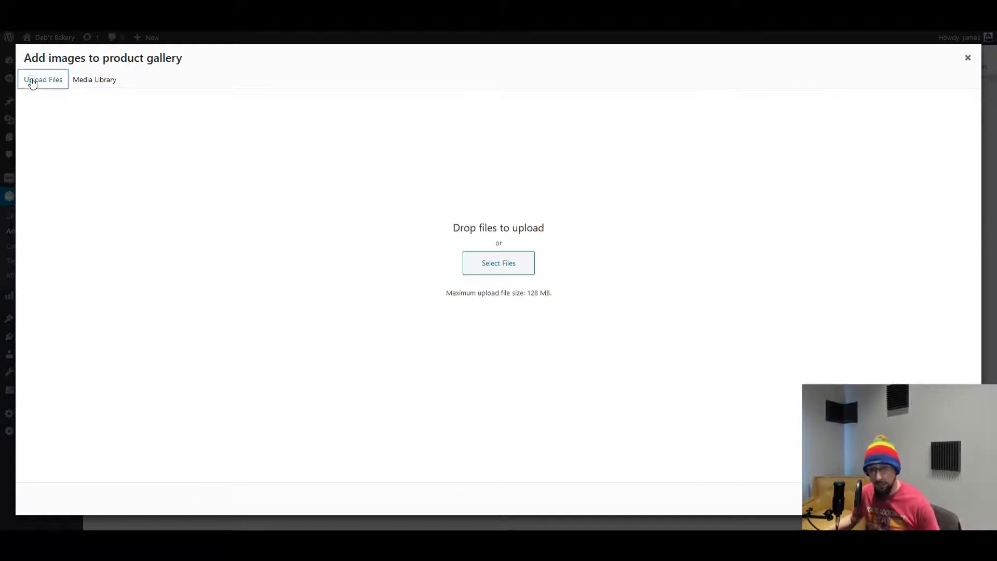
{"action": "left_click", "coordinate": [490, 263]}
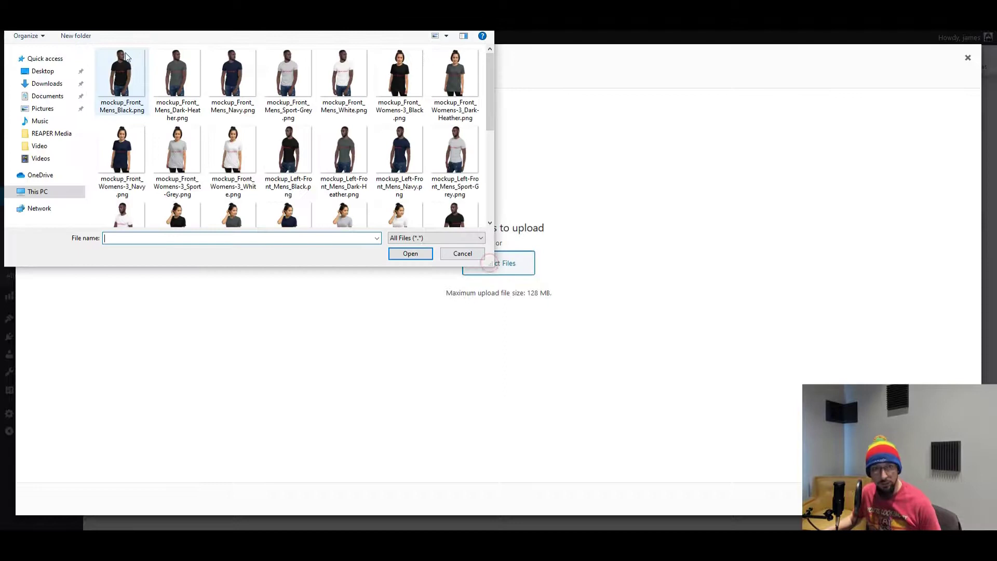
{"action": "left_click", "coordinate": [121, 76]}
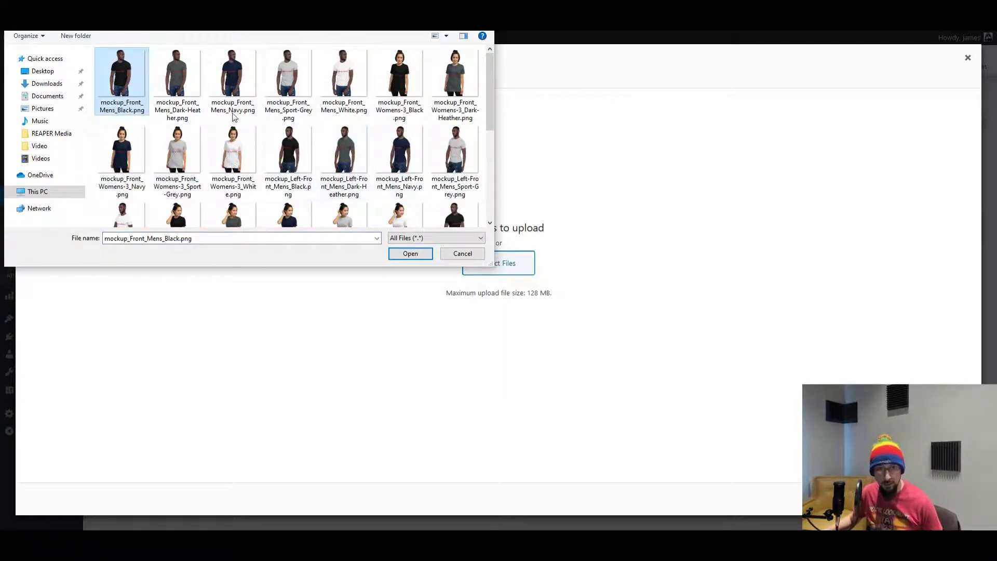
{"action": "scroll", "coordinate": [376, 87], "scroll_direction": "down", "scroll_amount": 4}
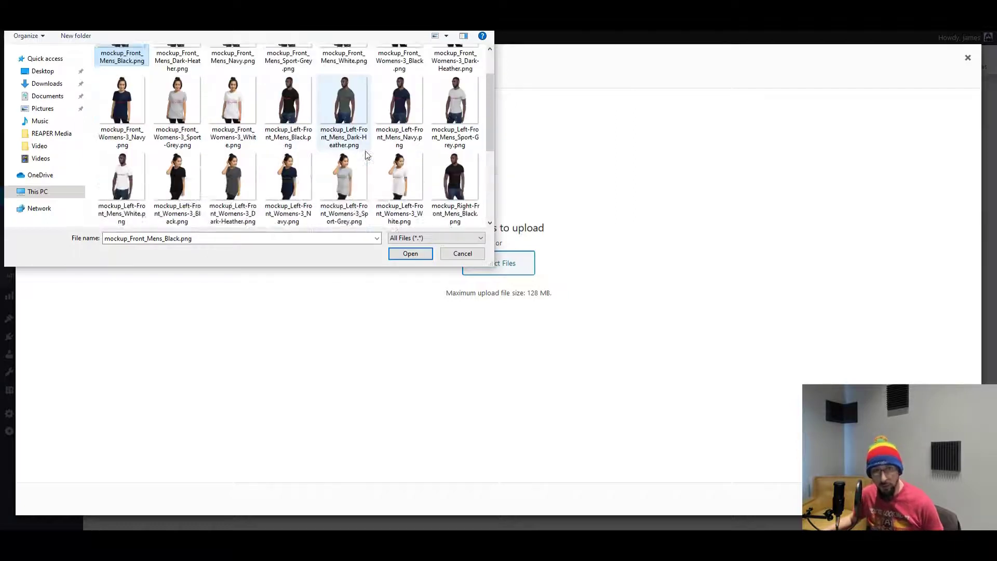
{"action": "left_click", "coordinate": [183, 186], "text": "shift"}
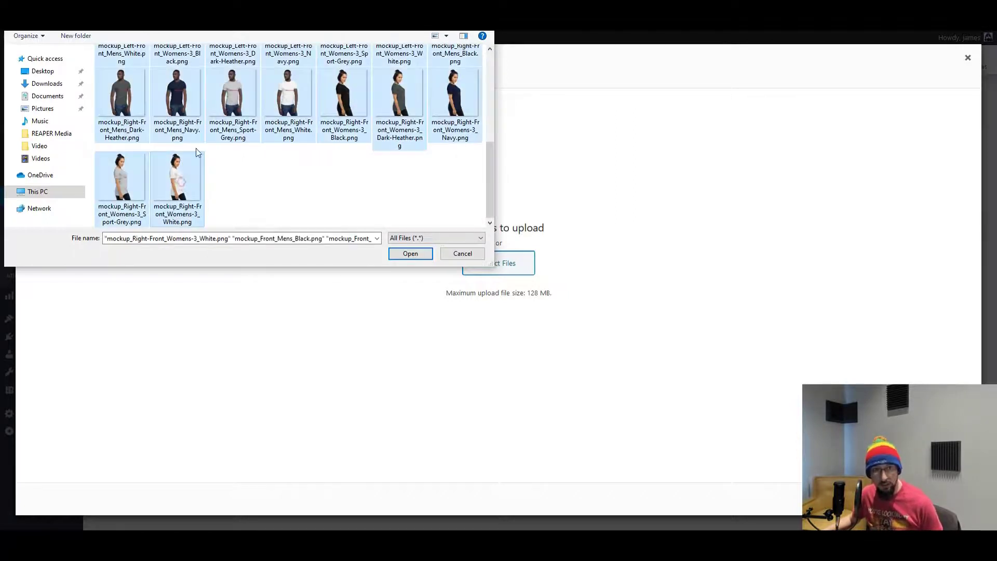
{"action": "left_click", "coordinate": [409, 254]}
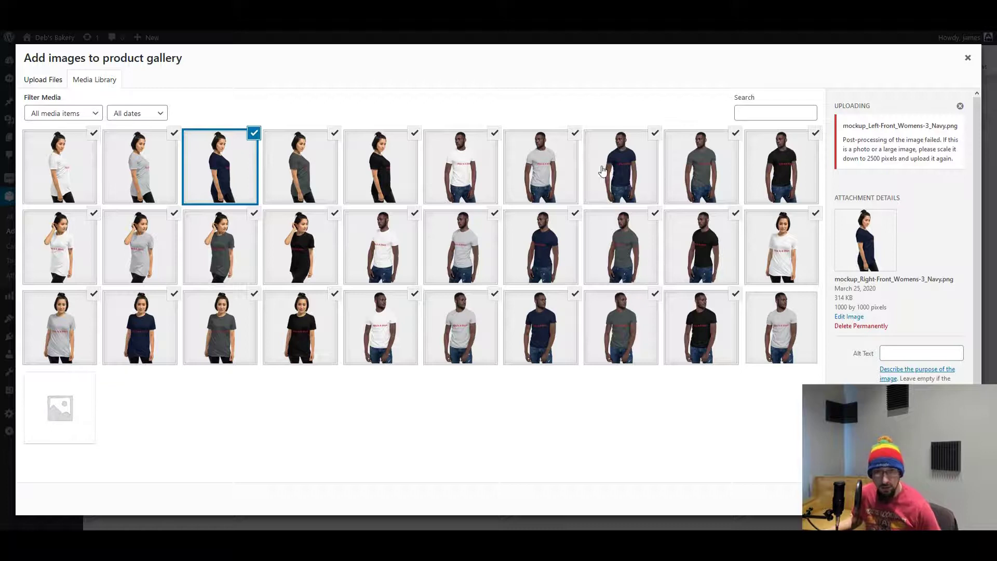
- Add the uploaded photos to the product gallery and review the Product gallery box
{"action": "left_click", "coordinate": [944, 498]}
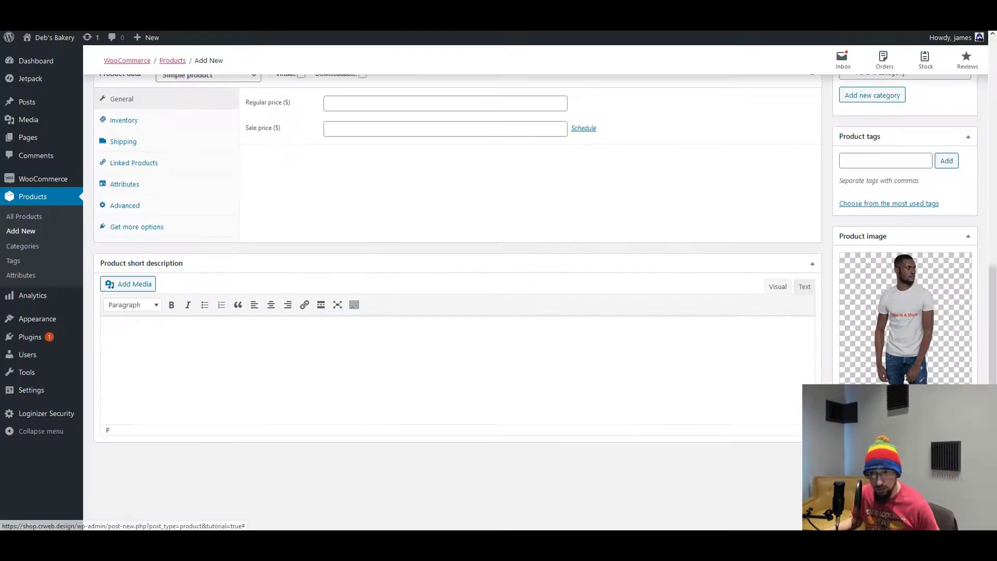
{"action": "scroll", "coordinate": [902, 282], "scroll_direction": "down", "scroll_amount": 6}
{"action": "scroll", "coordinate": [877, 329], "scroll_direction": "down", "scroll_amount": 3}
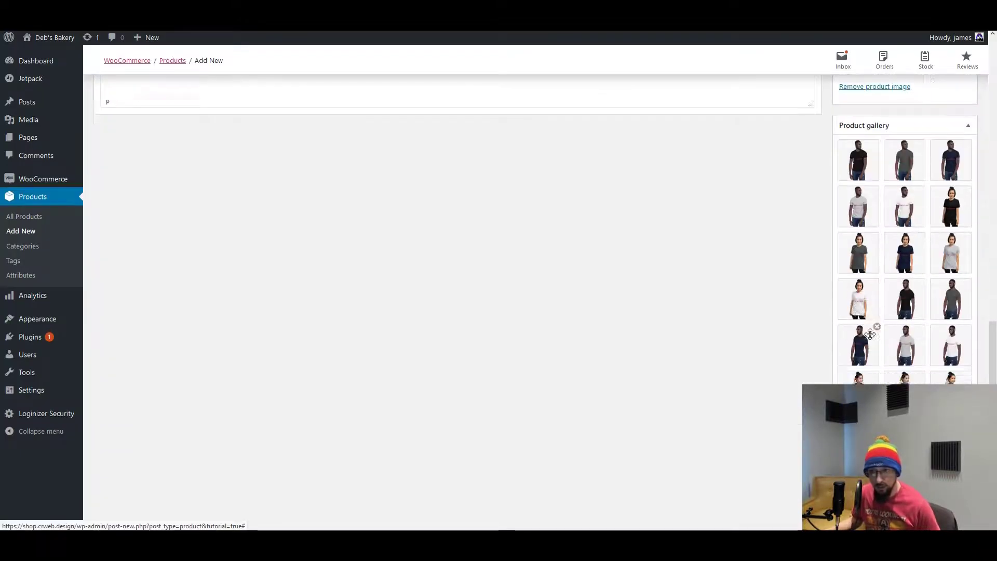
{"action": "scroll", "coordinate": [881, 330], "scroll_direction": "up", "scroll_amount": 12}
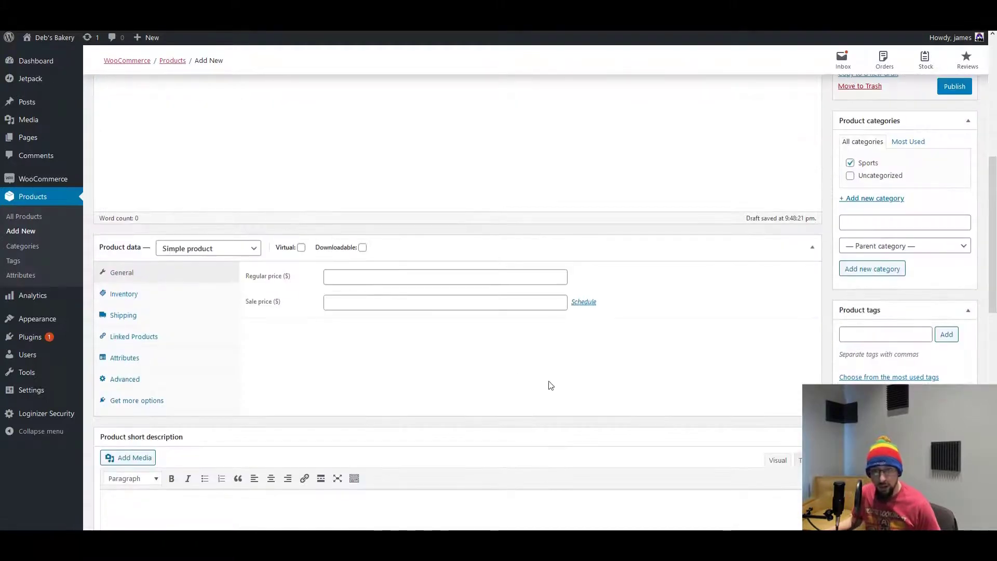
{"action": "scroll", "coordinate": [469, 356], "scroll_direction": "down", "scroll_amount": 3}
{"action": "scroll", "coordinate": [267, 296], "scroll_direction": "up", "scroll_amount": 2}
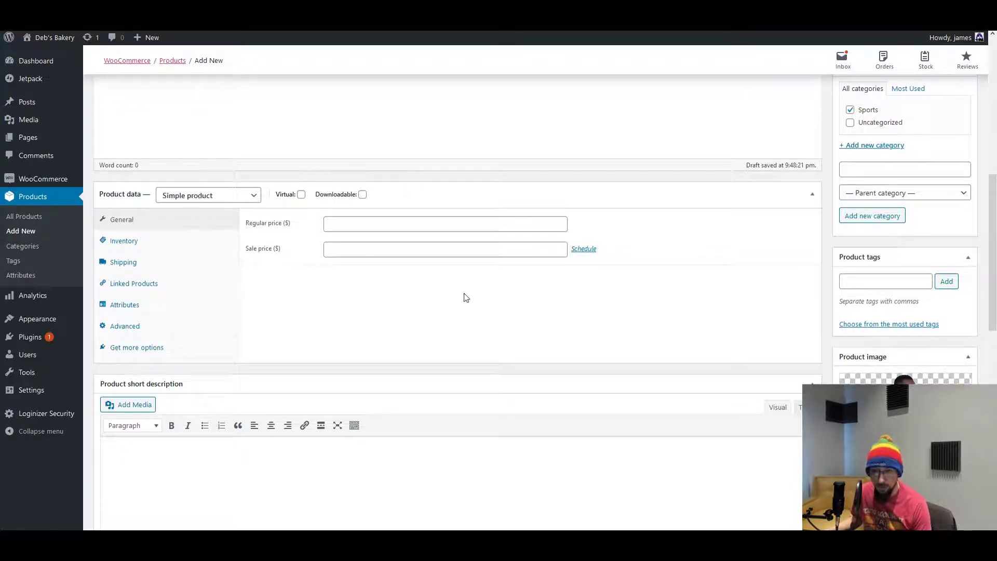
- Make the shirt a variable product and add the Color attribute with every colour value
{"action": "left_click", "coordinate": [236, 201]}
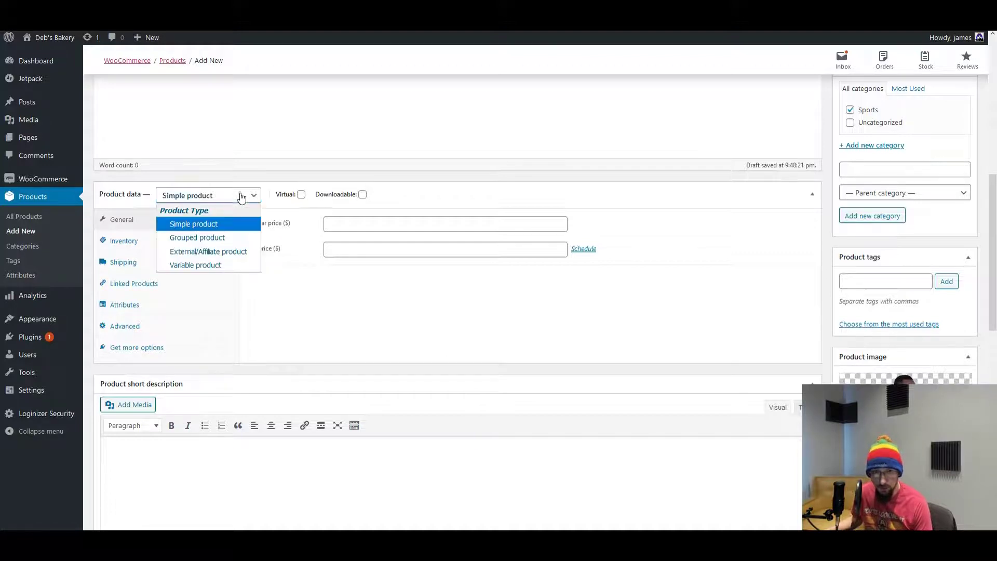
{"action": "left_click", "coordinate": [191, 266]}
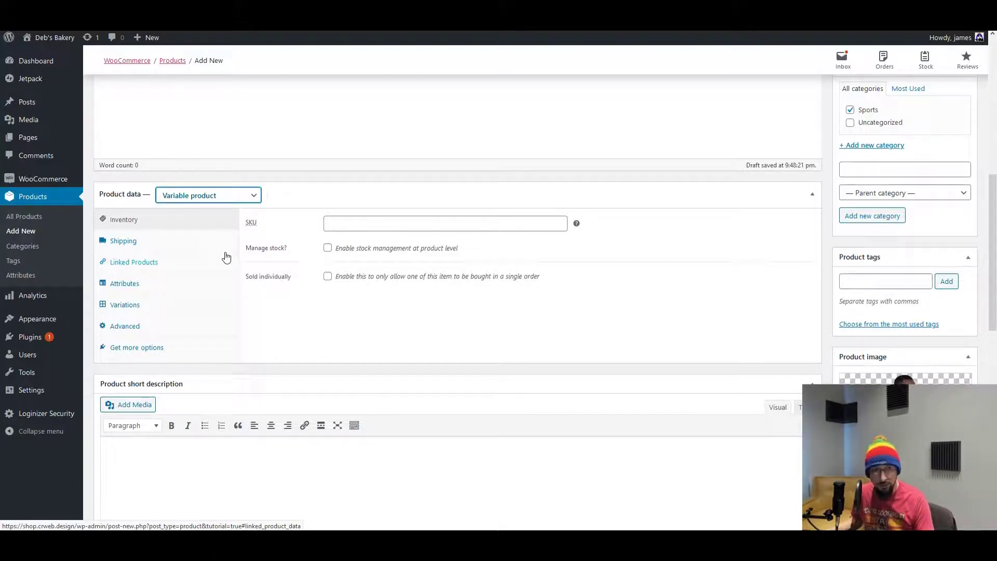
{"action": "left_click", "coordinate": [142, 282]}
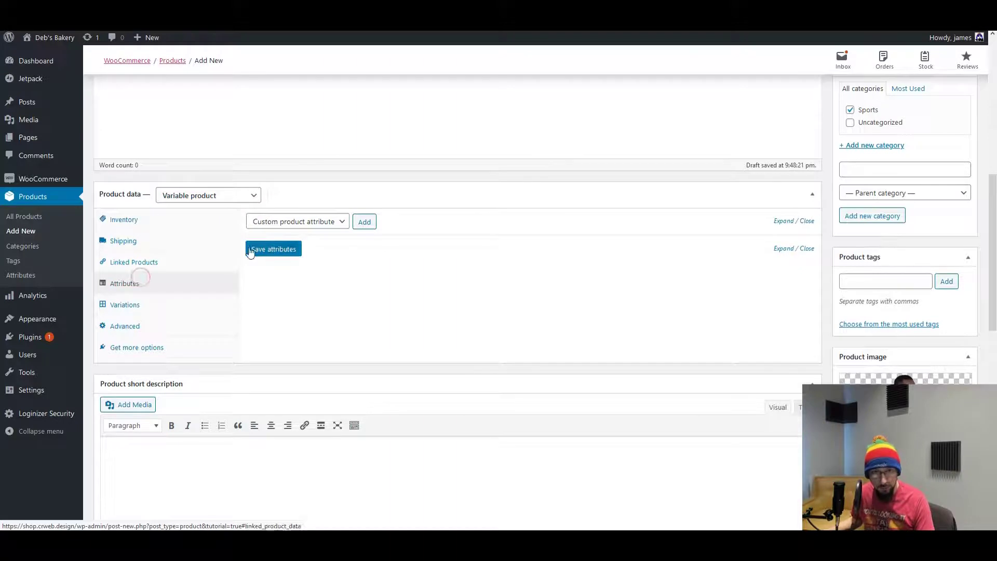
{"action": "left_click", "coordinate": [311, 221]}
{"action": "left_click", "coordinate": [271, 249]}
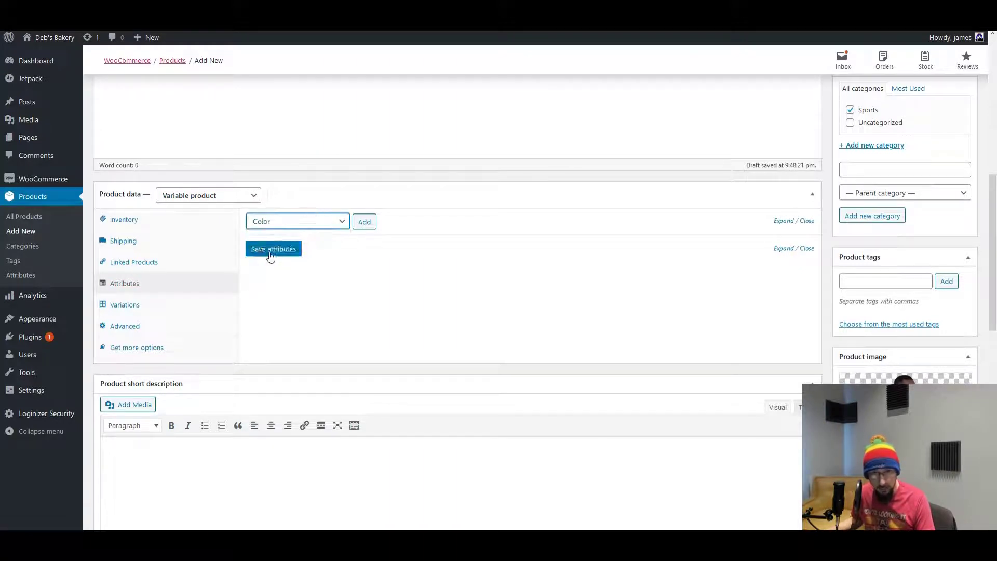
{"action": "left_click", "coordinate": [368, 223]}
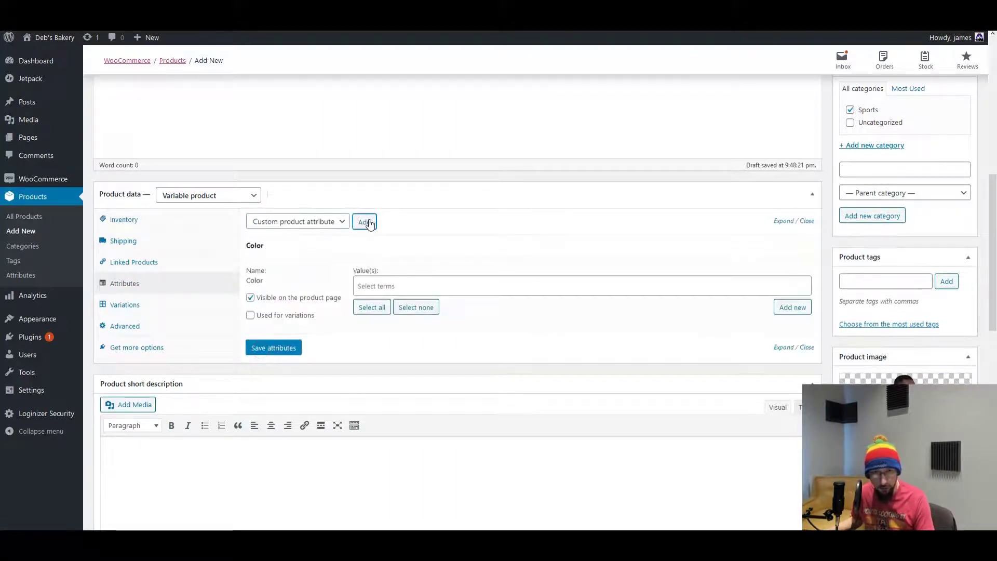
{"action": "left_click", "coordinate": [370, 285]}
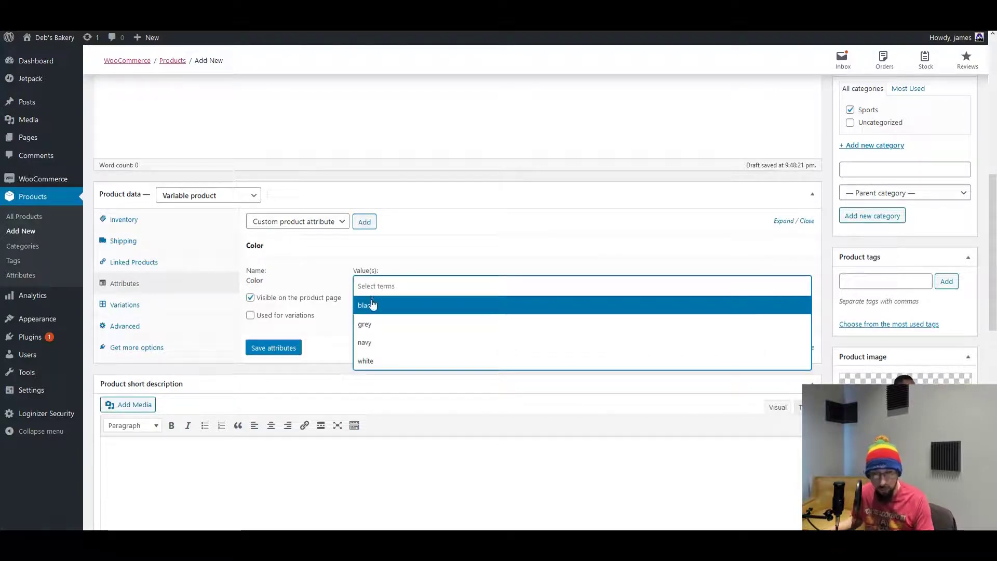
{"action": "left_click", "coordinate": [370, 305]}
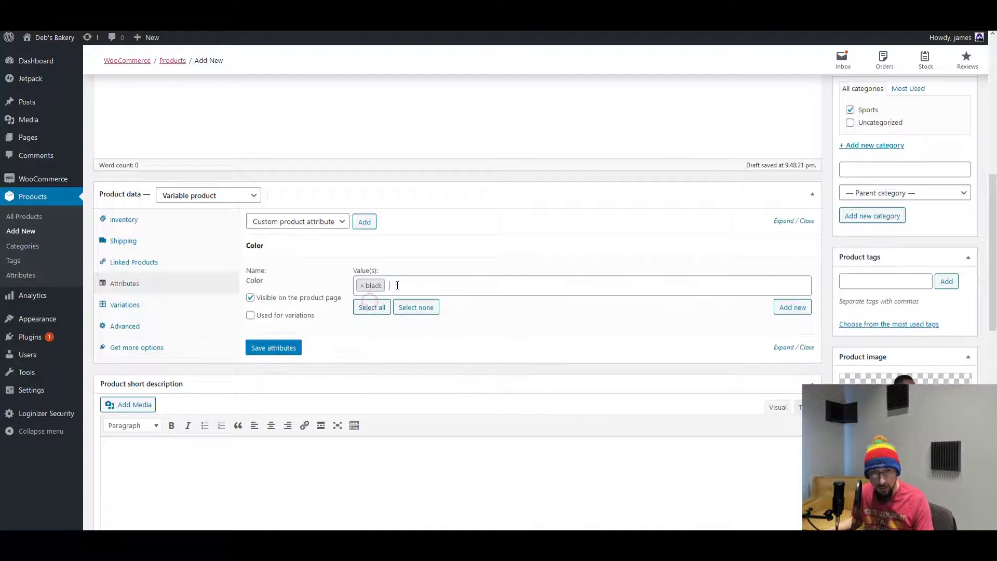
{"action": "left_click", "coordinate": [395, 286]}
{"action": "left_click", "coordinate": [371, 311]}
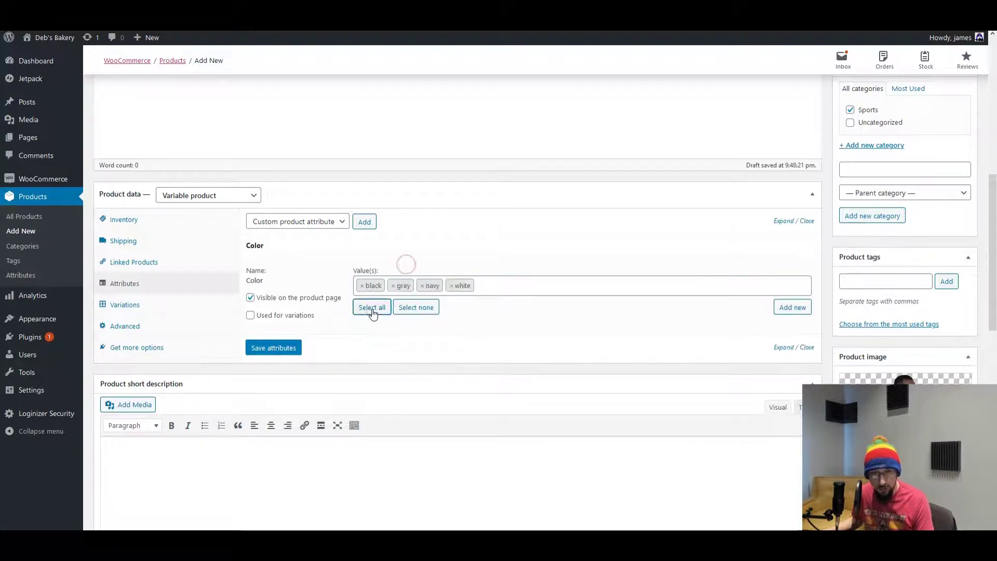
- Add the Fit attribute with both mens and womens values
{"action": "left_click", "coordinate": [322, 221]}
{"action": "left_click", "coordinate": [263, 265]}
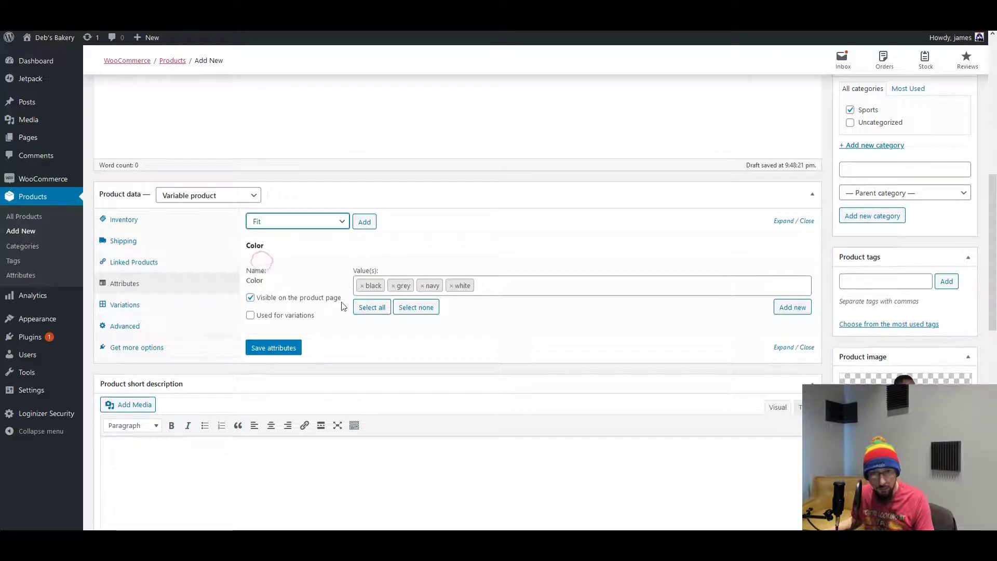
{"action": "left_click", "coordinate": [364, 223]}
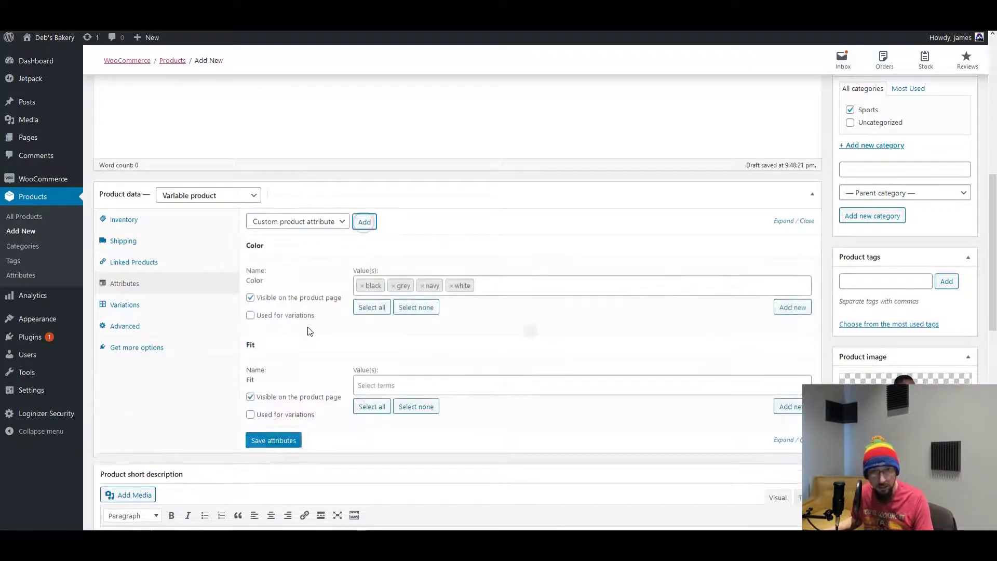
{"action": "left_click", "coordinate": [379, 406]}
- Add the Size attribute with all four sizes, mark Fit for variations, and save the attributes
{"action": "left_click", "coordinate": [290, 221]}
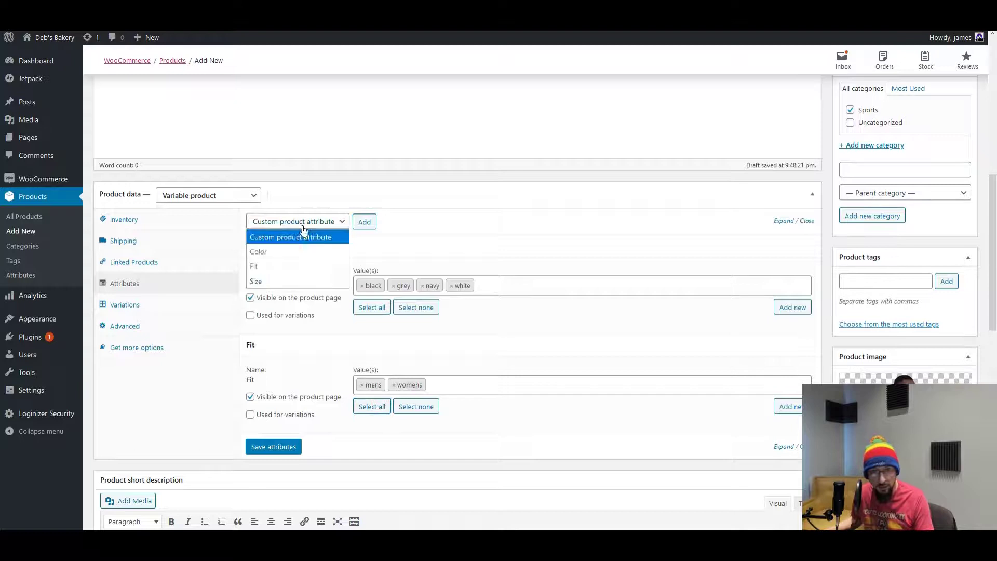
{"action": "left_click", "coordinate": [263, 285]}
{"action": "left_click", "coordinate": [364, 222]}
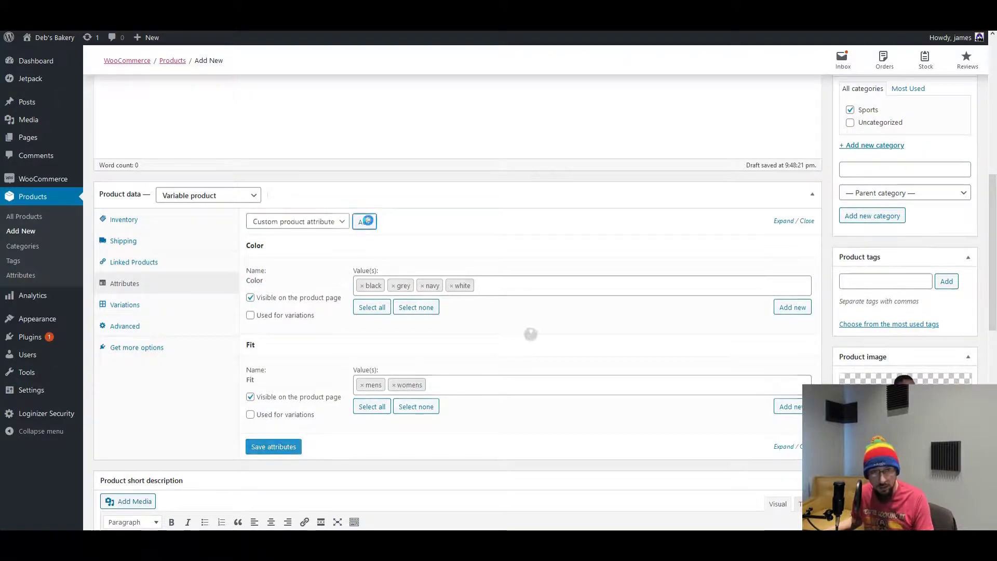
{"action": "scroll", "coordinate": [353, 410], "scroll_direction": "down", "scroll_amount": 3}
{"action": "left_click", "coordinate": [371, 347]}
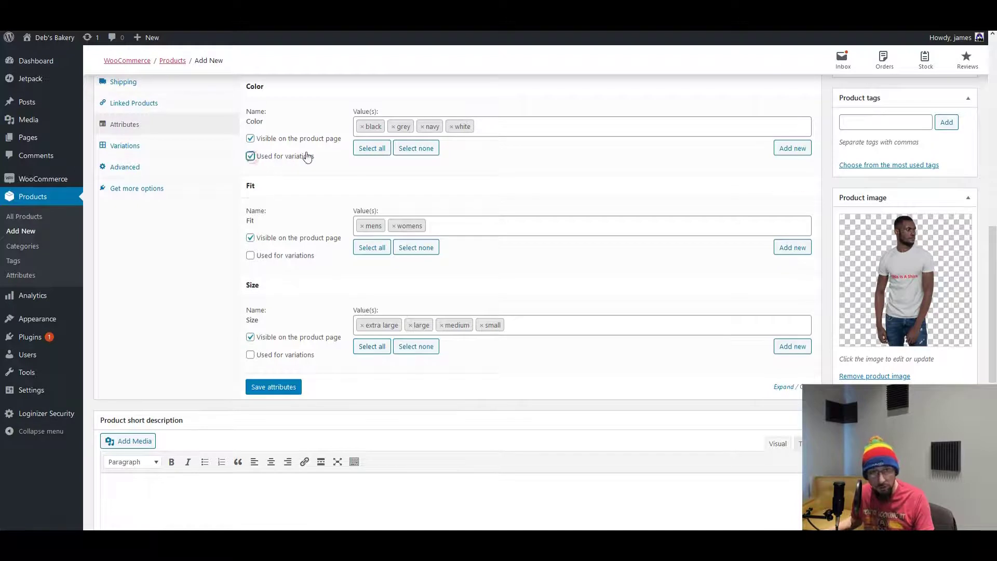
{"action": "left_click", "coordinate": [250, 256]}
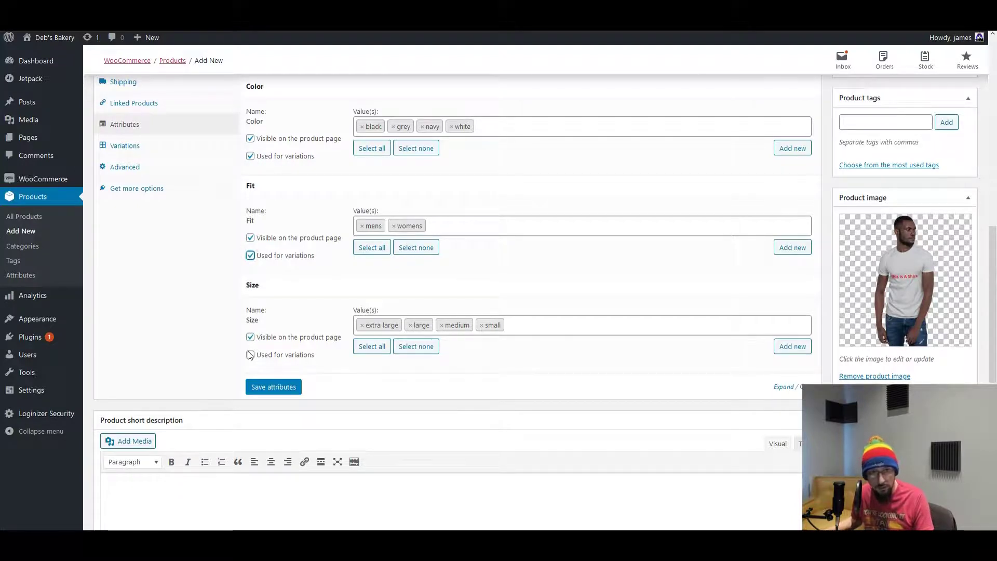
{"action": "left_click", "coordinate": [265, 388]}
{"action": "scroll", "coordinate": [268, 280], "scroll_direction": "up", "scroll_amount": 4}
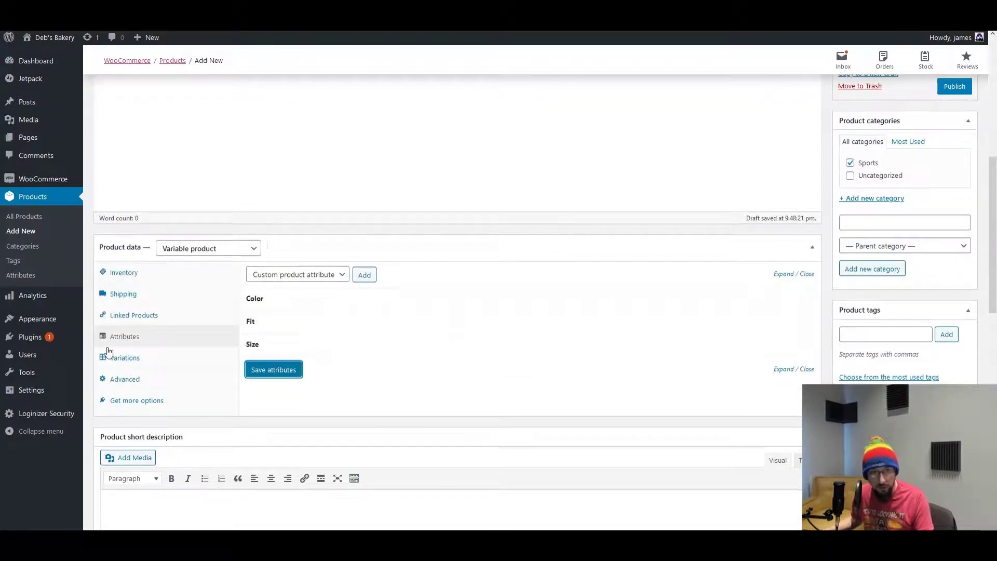
- Create variations from all attributes, confirm, and dismiss the 32-variations-added notice
{"action": "left_click", "coordinate": [122, 362]}
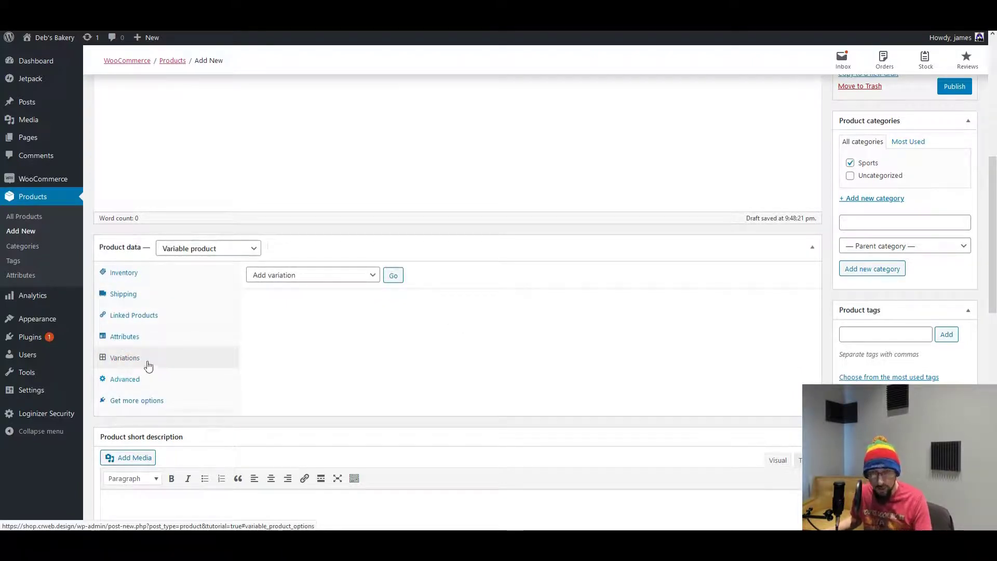
{"action": "left_click", "coordinate": [334, 279]}
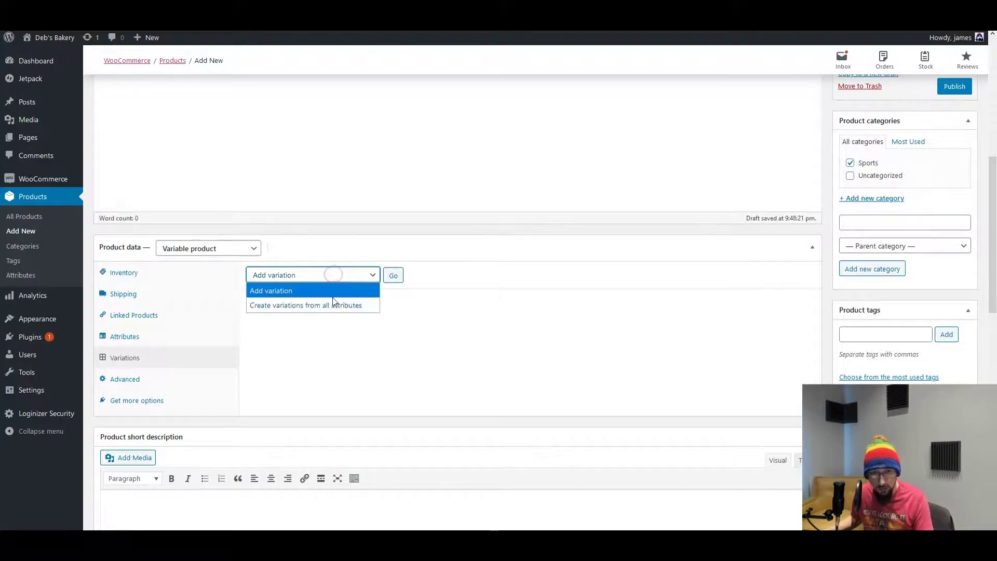
{"action": "left_click", "coordinate": [309, 306]}
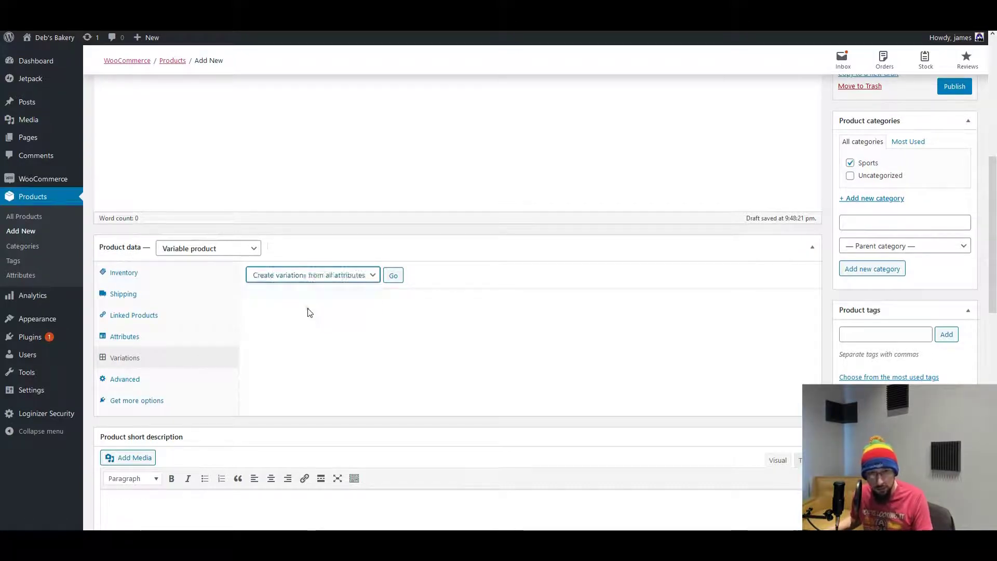
{"action": "left_click", "coordinate": [393, 275]}
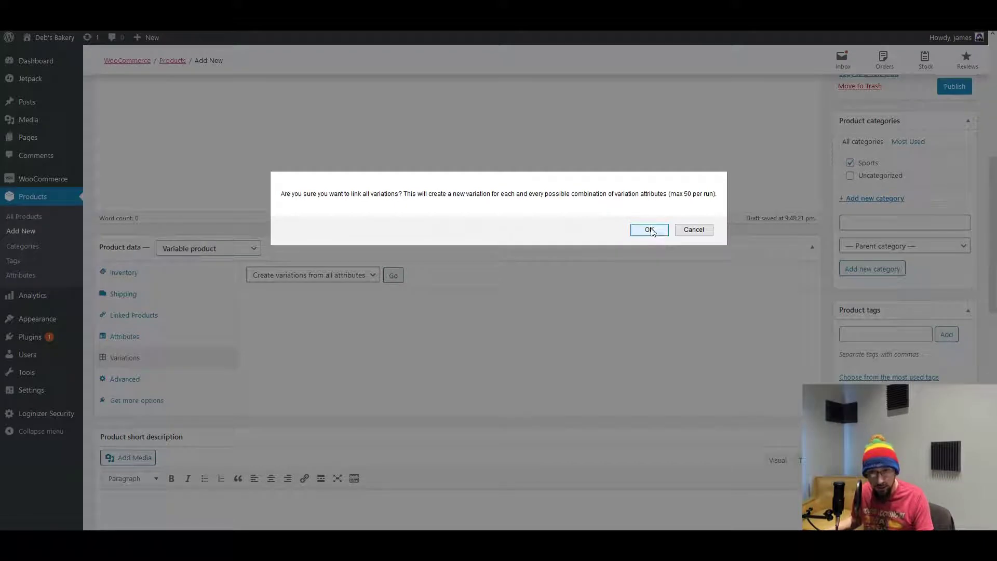
{"action": "left_click", "coordinate": [649, 230]}
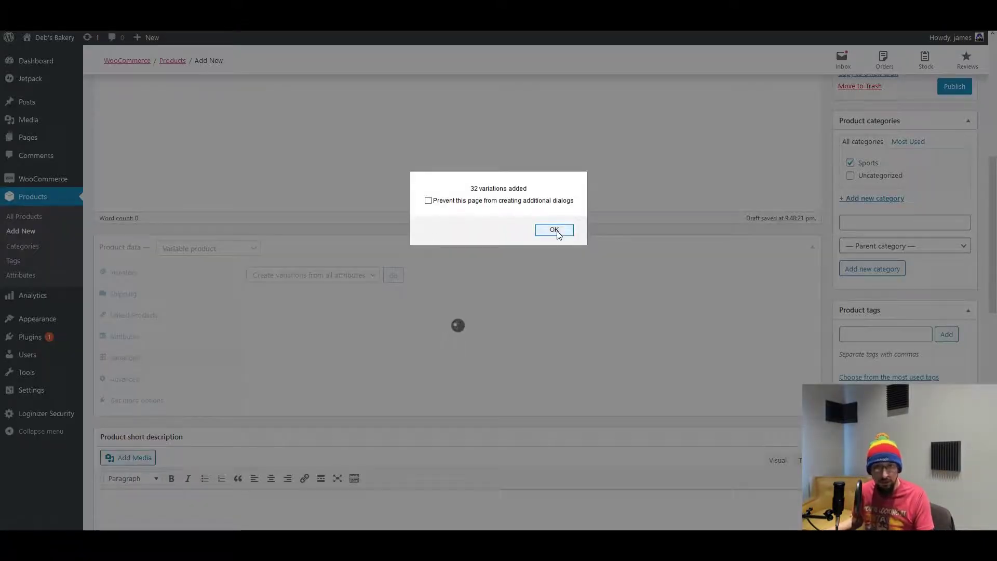
{"action": "left_click", "coordinate": [556, 232]}
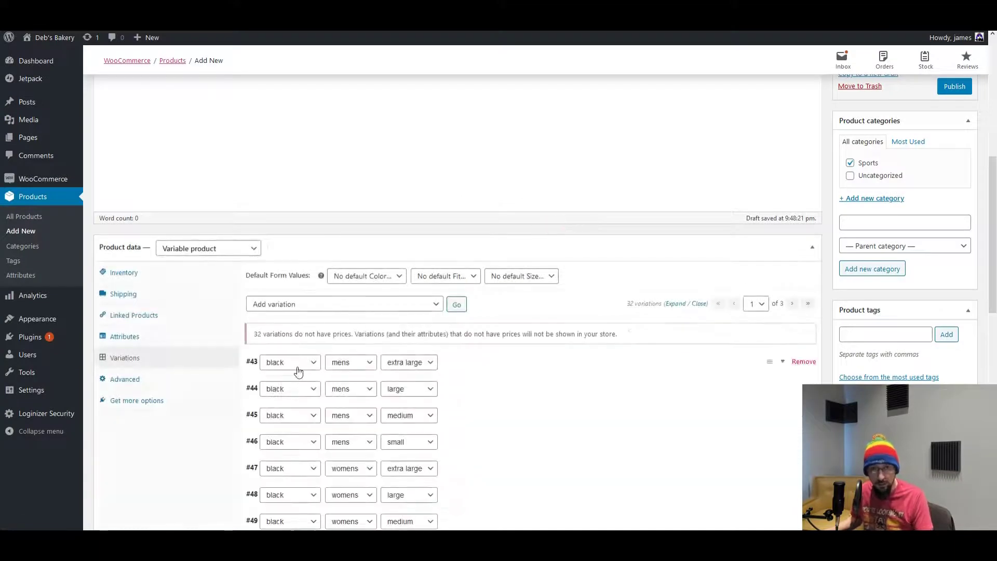
{"action": "scroll", "coordinate": [298, 370], "scroll_direction": "down", "scroll_amount": 3}
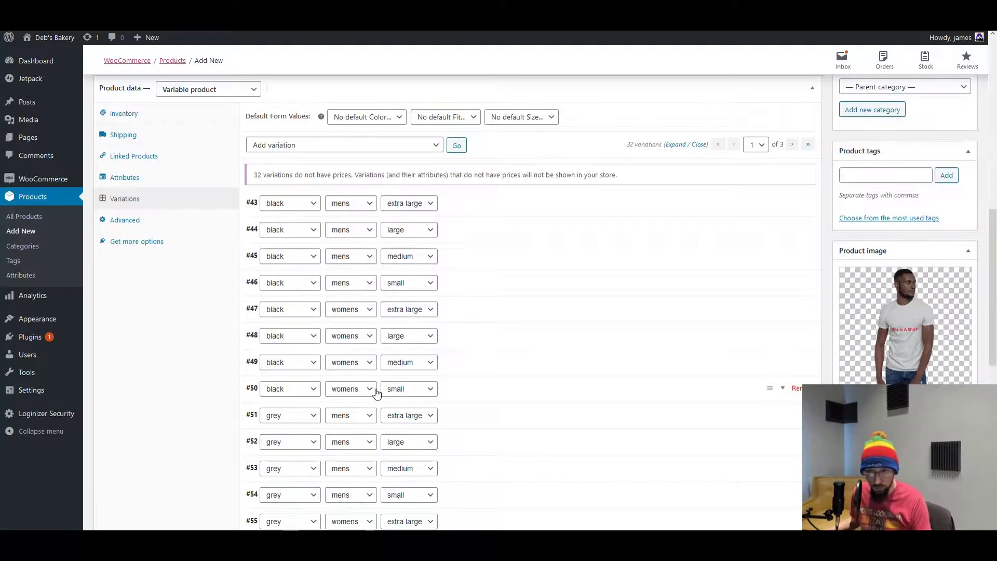
{"action": "scroll", "coordinate": [789, 400], "scroll_direction": "down", "scroll_amount": 3}
{"action": "scroll", "coordinate": [781, 269], "scroll_direction": "up", "scroll_amount": 3}
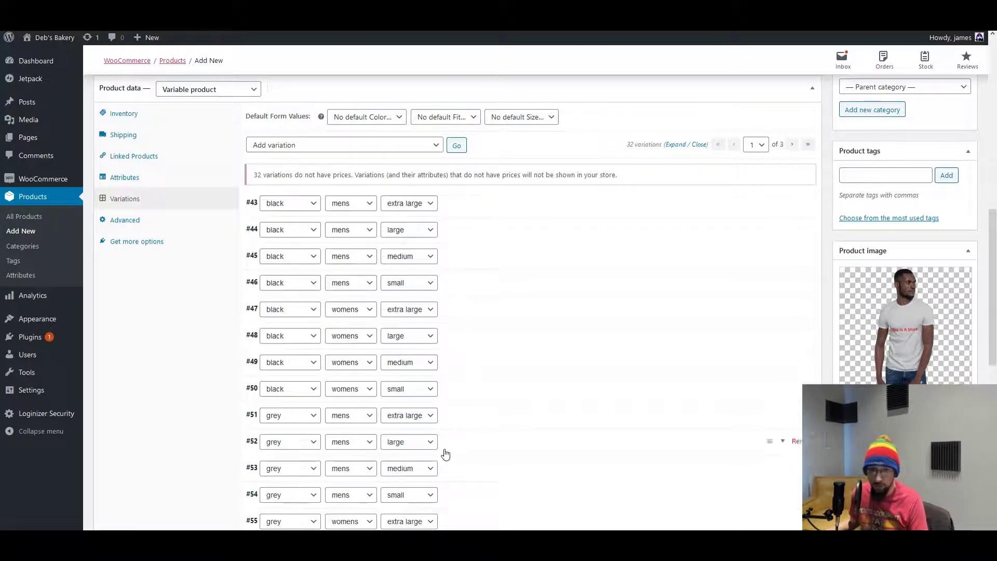
{"action": "scroll", "coordinate": [348, 252], "scroll_direction": "down", "scroll_amount": 1}
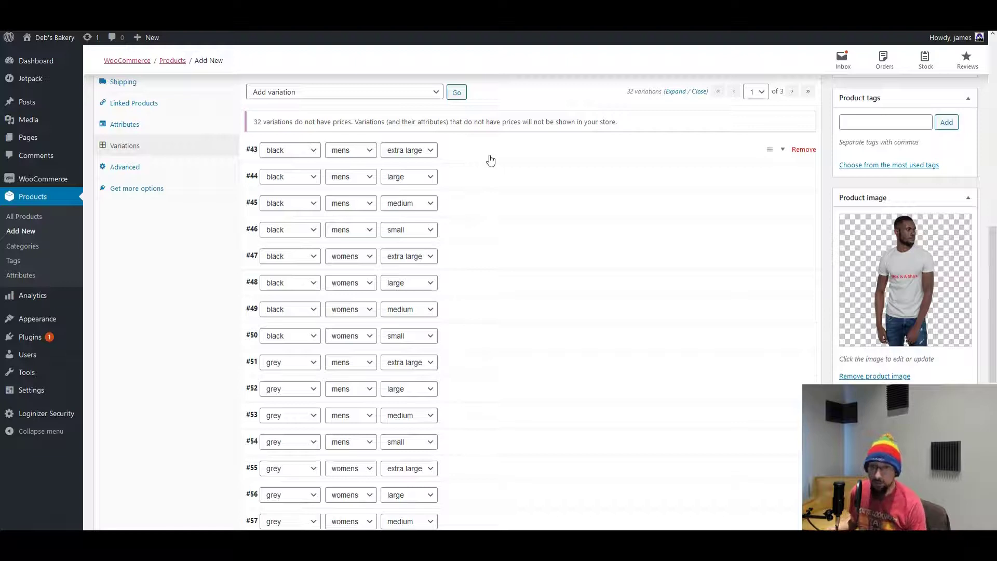
- Set the black mens extra large variation (#43) regular price to 20
{"action": "left_click", "coordinate": [471, 156]}
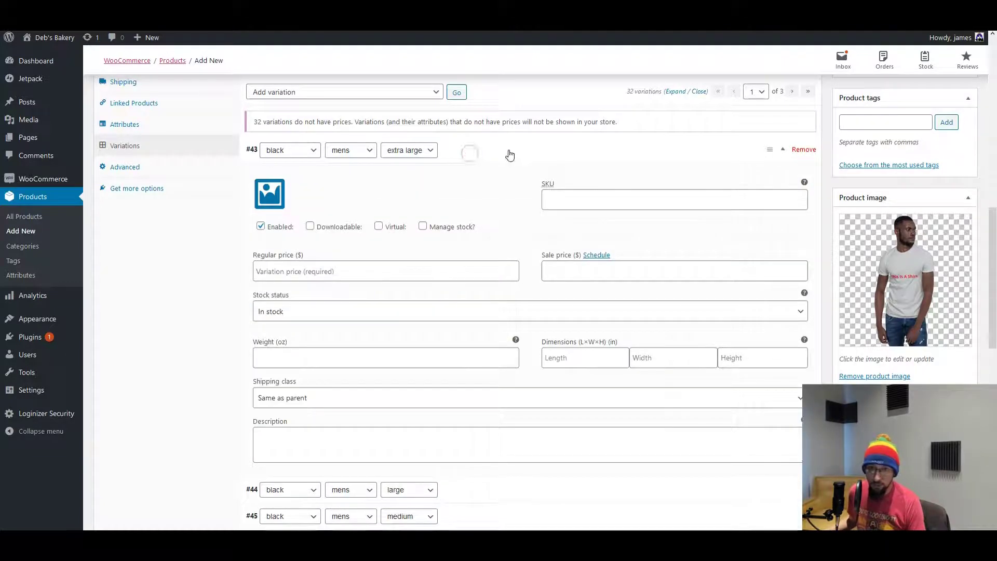
{"action": "left_click", "coordinate": [288, 270]}
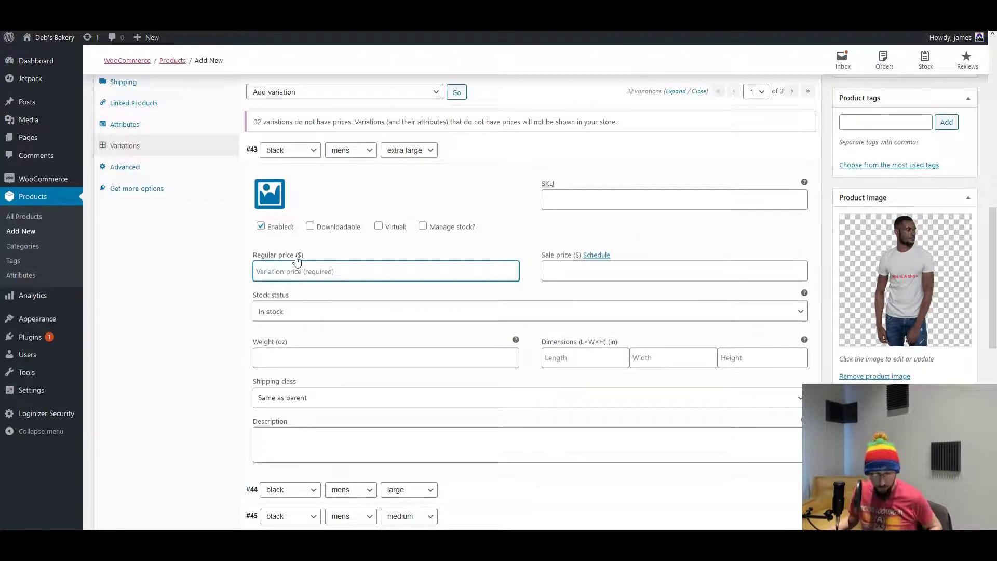
{"action": "type", "text": "15"}
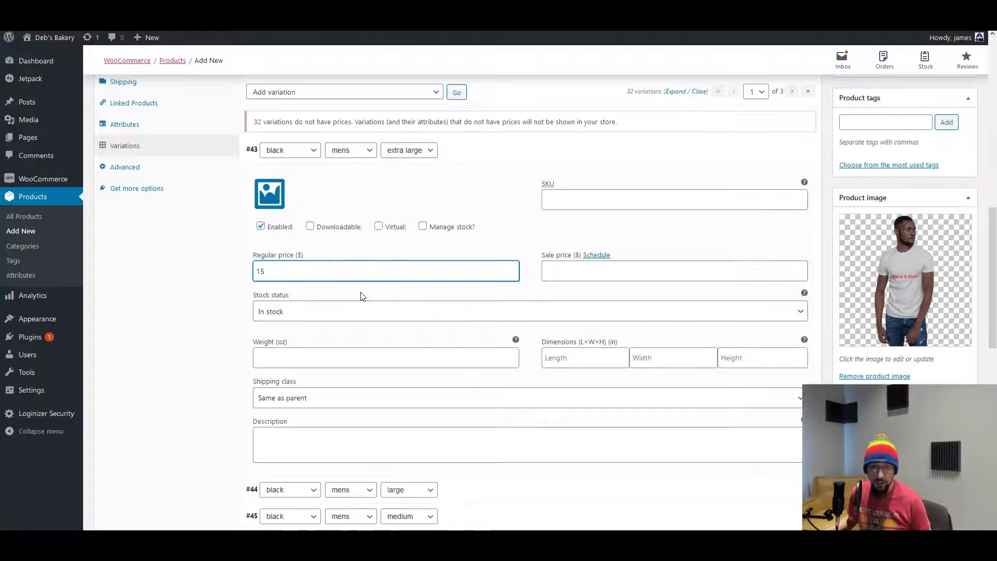
{"action": "left_click", "coordinate": [320, 447]}
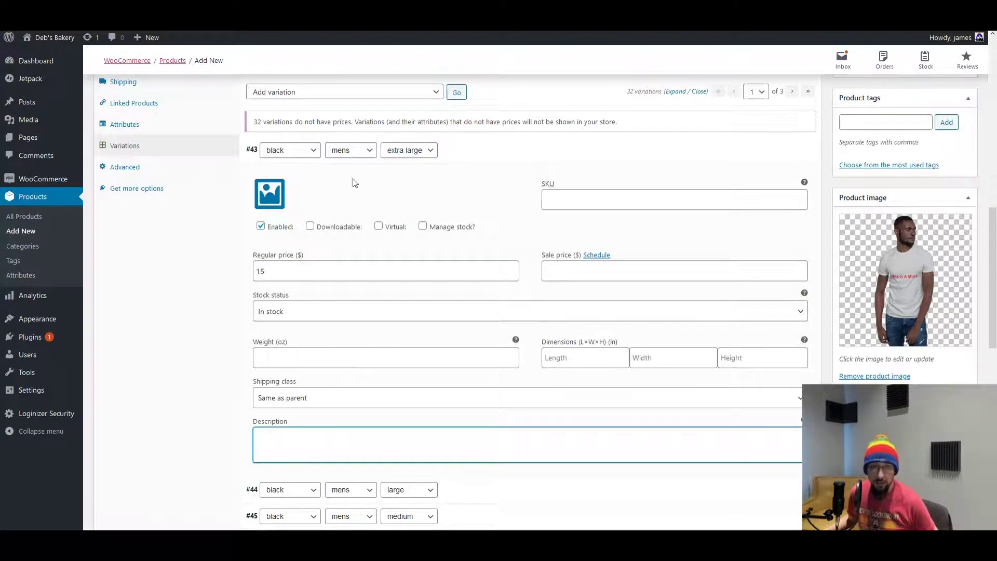
{"action": "left_click", "coordinate": [518, 150]}
{"action": "left_click", "coordinate": [503, 151]}
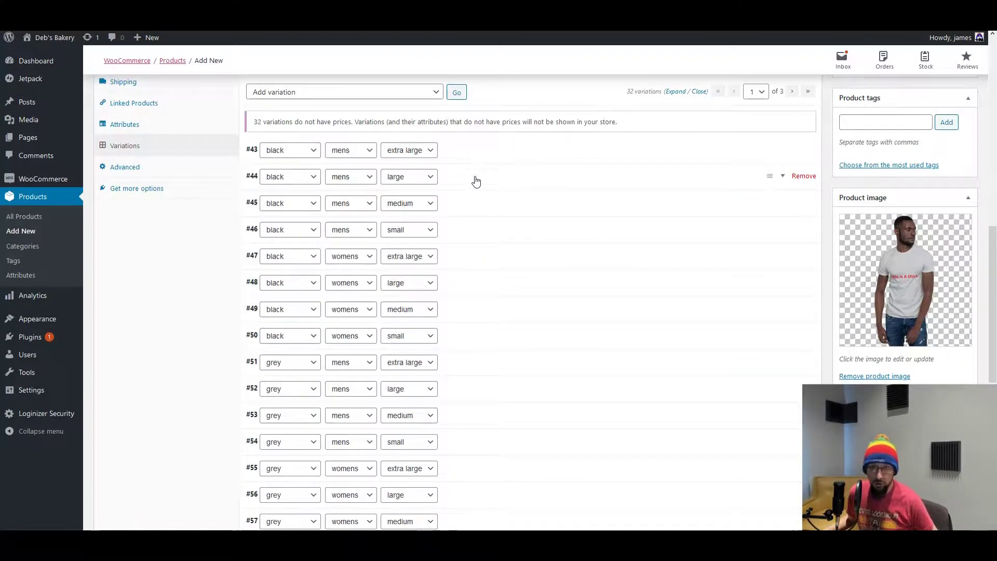
{"action": "left_click", "coordinate": [474, 177]}
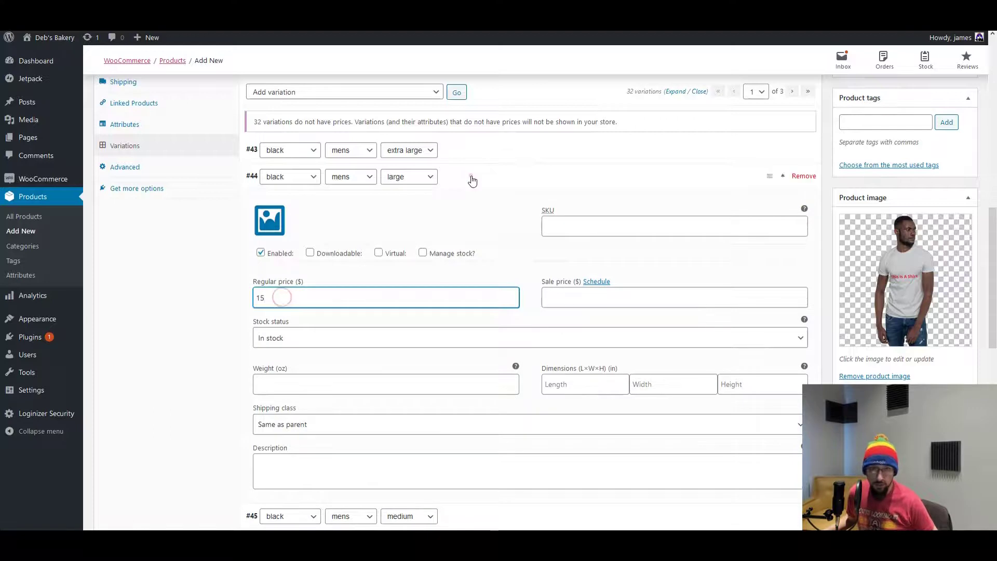
{"action": "left_click", "coordinate": [472, 176]}
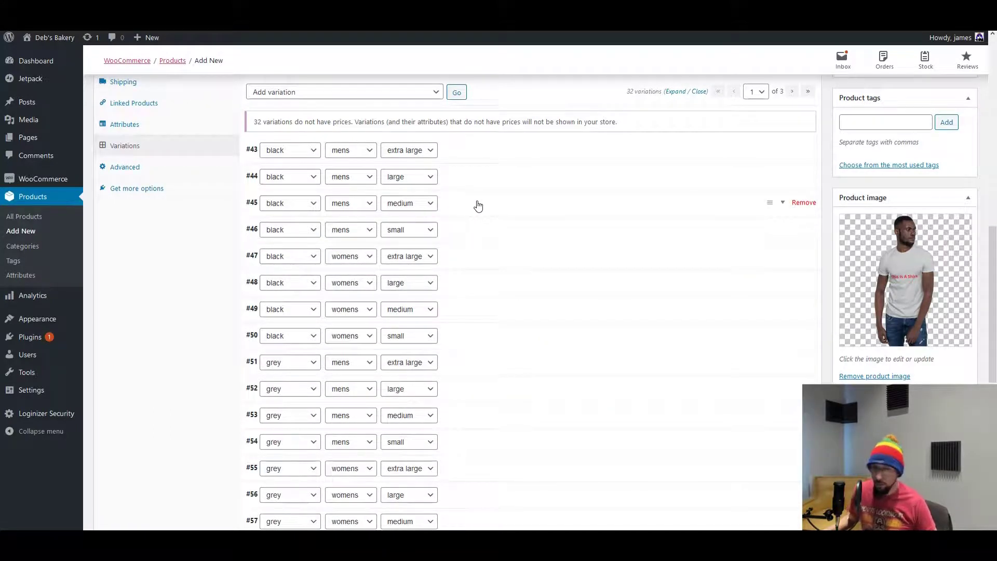
{"action": "left_click", "coordinate": [496, 156]}
{"action": "left_click", "coordinate": [273, 269]}
{"action": "type", "text": "20"}
{"action": "left_click", "coordinate": [555, 151]}
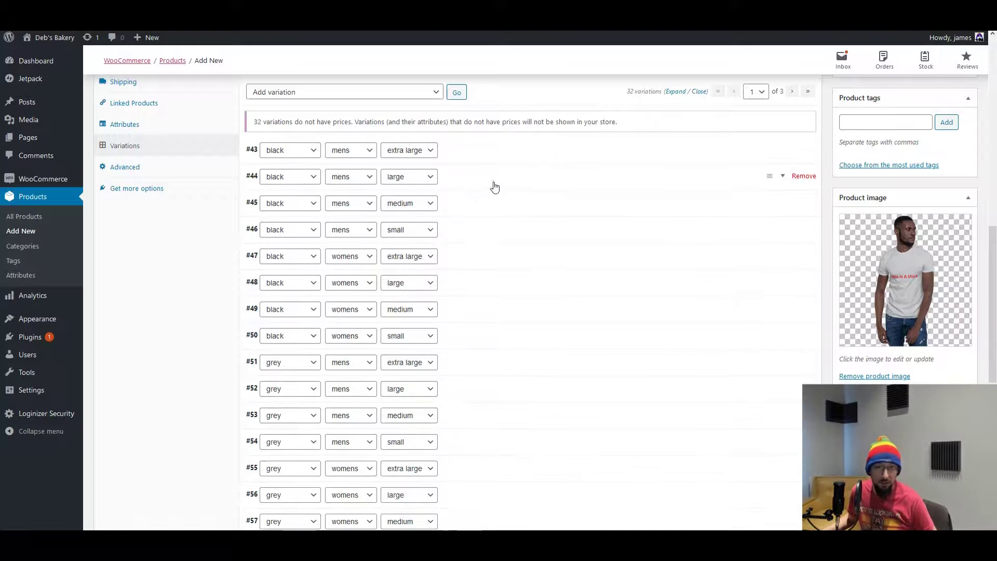
- Price black mens medium at 15, and black mens small at 18 with a 15 sale price
{"action": "left_click", "coordinate": [494, 187]}
{"action": "left_click", "coordinate": [537, 186]}
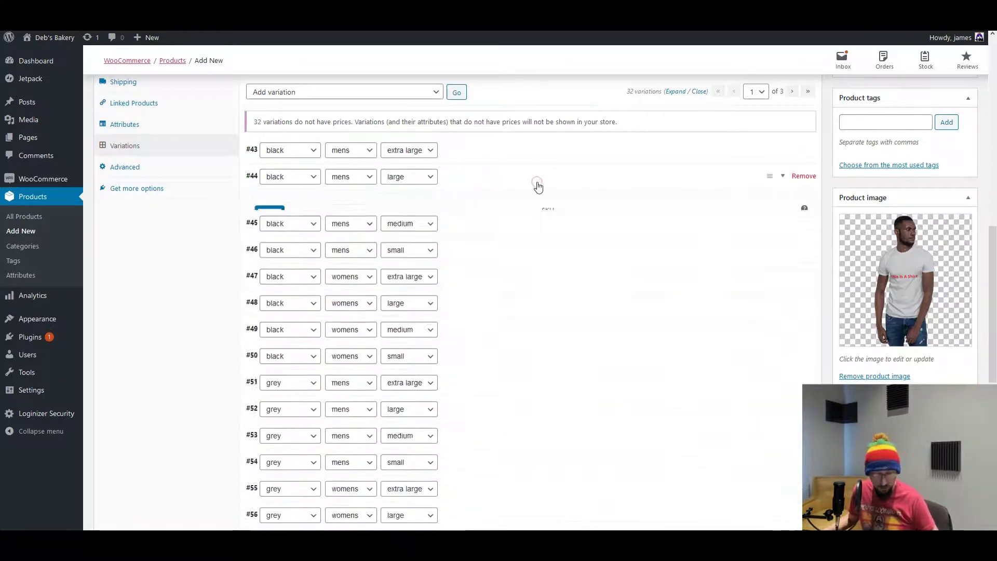
{"action": "left_click", "coordinate": [493, 205]}
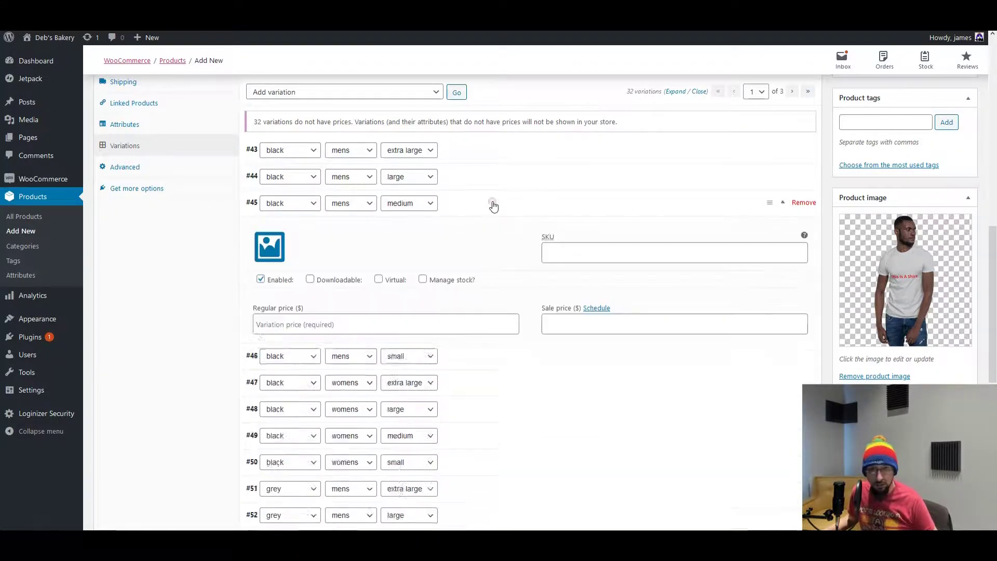
{"action": "left_click", "coordinate": [336, 328]}
{"action": "type", "text": "15"}
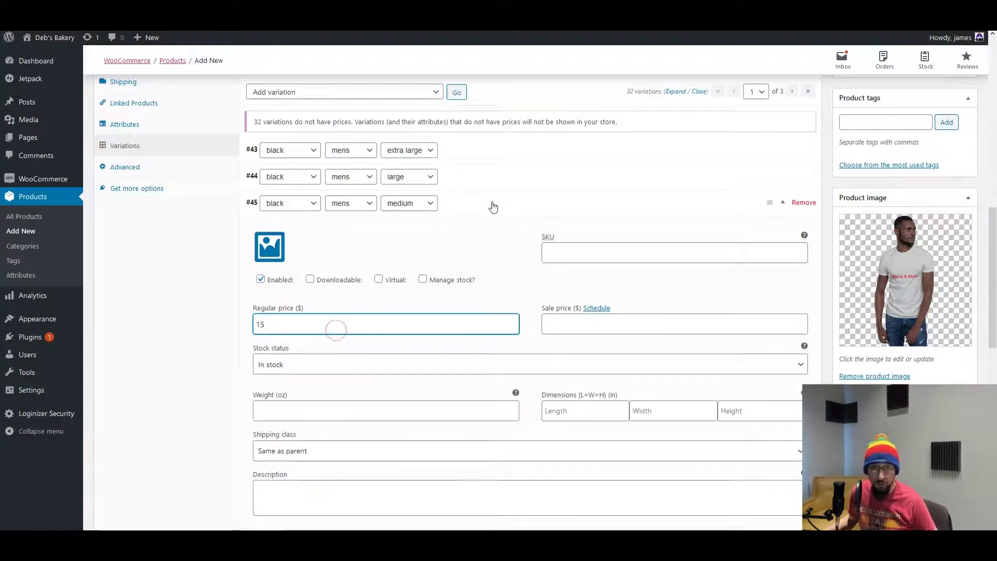
{"action": "left_click", "coordinate": [491, 205]}
{"action": "scroll", "coordinate": [480, 201], "scroll_direction": "down", "scroll_amount": 3}
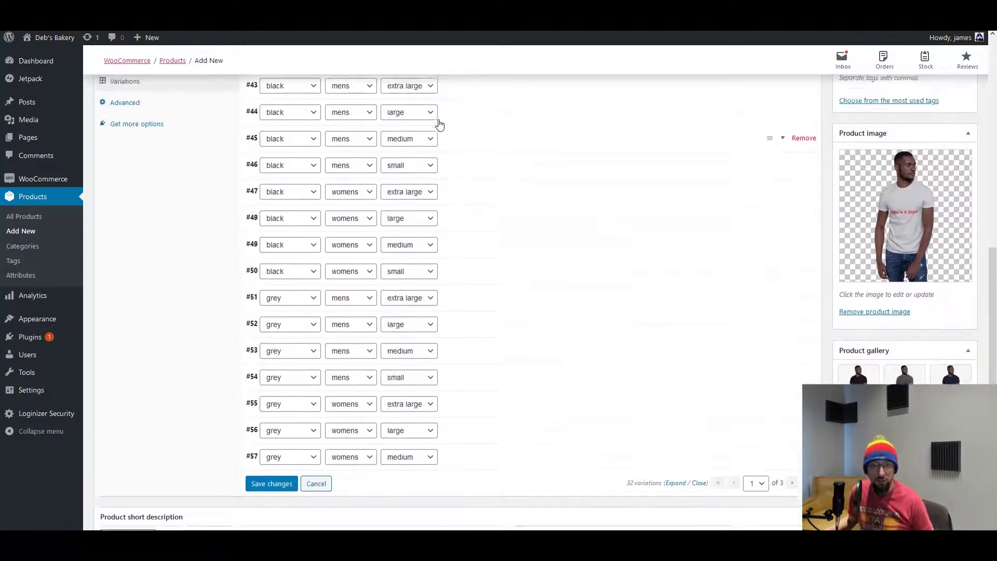
{"action": "left_click", "coordinate": [472, 179]}
{"action": "left_click", "coordinate": [329, 299]}
{"action": "type", "text": "15"}
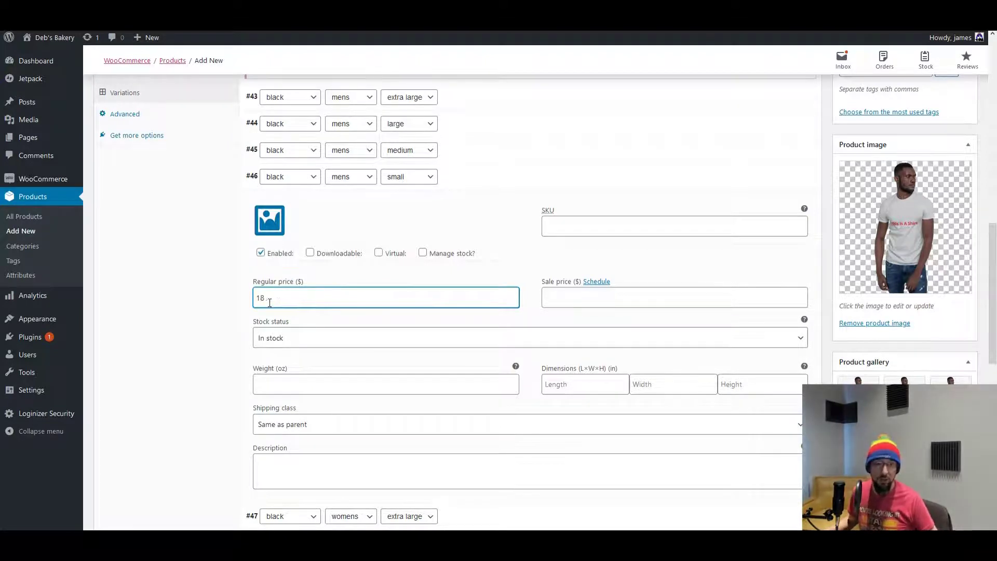
{"action": "left_click", "coordinate": [557, 299]}
{"action": "type", "text": "15"}
{"action": "left_click", "coordinate": [490, 182]}
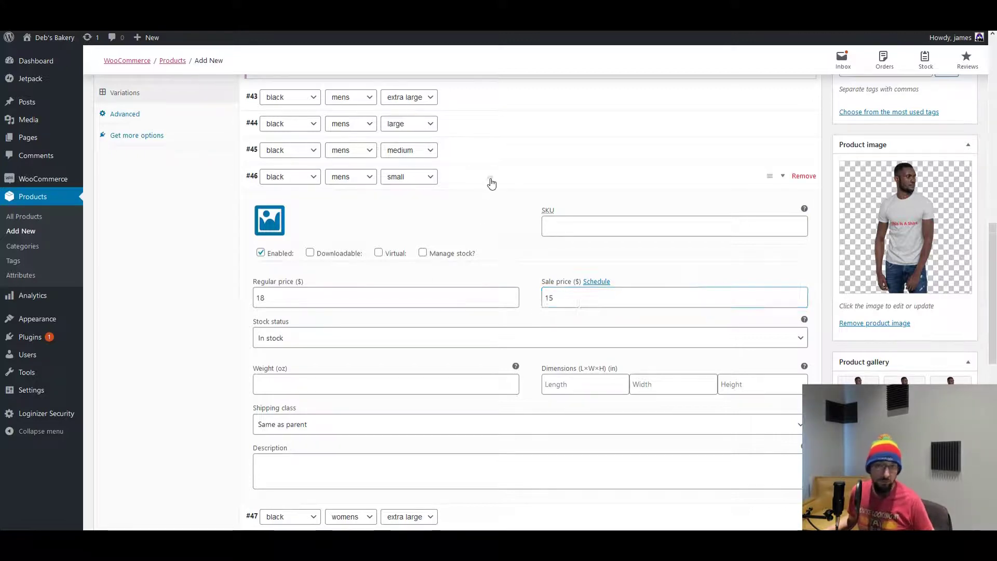
- Set black womens extra large, black womens large and grey mens extra large to 15
{"action": "left_click", "coordinate": [476, 205]}
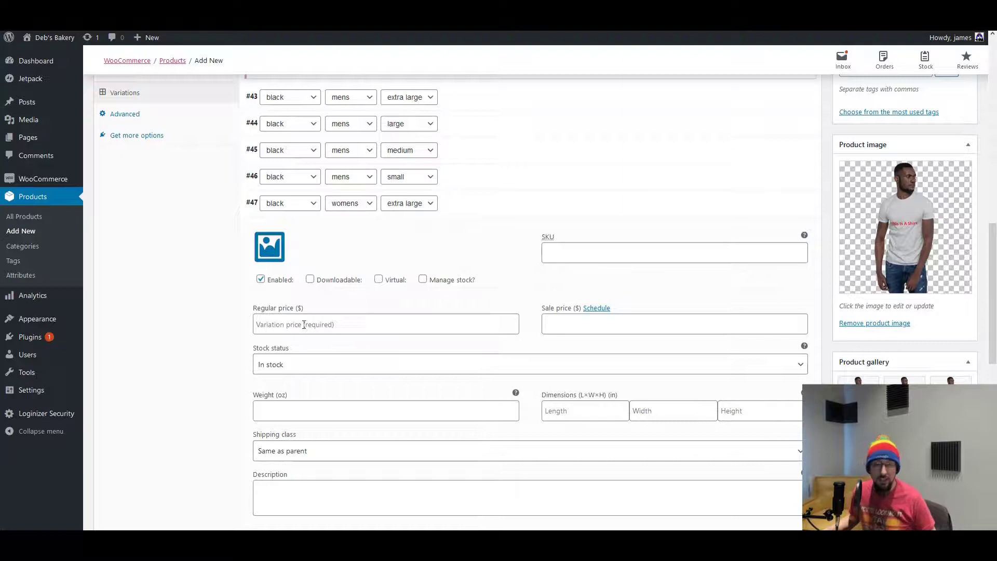
{"action": "left_click", "coordinate": [317, 325]}
{"action": "type", "text": "15"}
{"action": "left_click", "coordinate": [470, 208]}
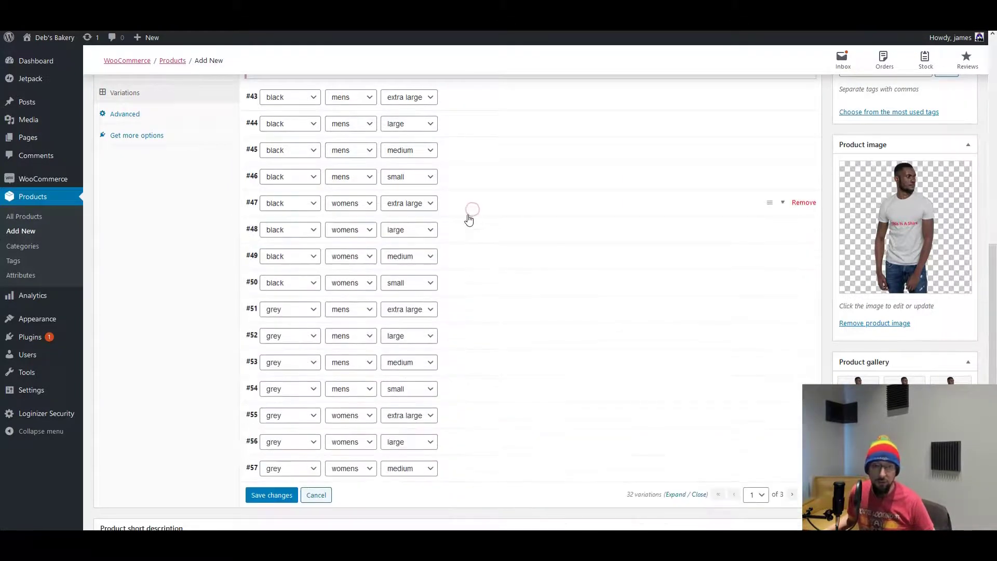
{"action": "left_click", "coordinate": [462, 227]}
{"action": "left_click", "coordinate": [323, 348]}
{"action": "type", "text": "15"}
{"action": "left_click", "coordinate": [450, 246]}
{"action": "left_click", "coordinate": [447, 258]}
{"action": "scroll", "coordinate": [441, 264], "scroll_direction": "down", "scroll_amount": 1}
{"action": "left_click", "coordinate": [453, 280]}
{"action": "left_click", "coordinate": [329, 399]}
{"action": "type", "text": "15"}
{"action": "left_click", "coordinate": [470, 283]}
- Price grey mens medium and grey womens large at 15, then save the first page
{"action": "left_click", "coordinate": [457, 332]}
{"action": "left_click", "coordinate": [351, 445]}
{"action": "left_click", "coordinate": [457, 331]}
{"action": "left_click", "coordinate": [456, 384]}
{"action": "scroll", "coordinate": [456, 384], "scroll_direction": "down", "scroll_amount": 4}
{"action": "left_click", "coordinate": [499, 199]}
{"action": "left_click", "coordinate": [316, 315]}
{"action": "type", "text": "15"}
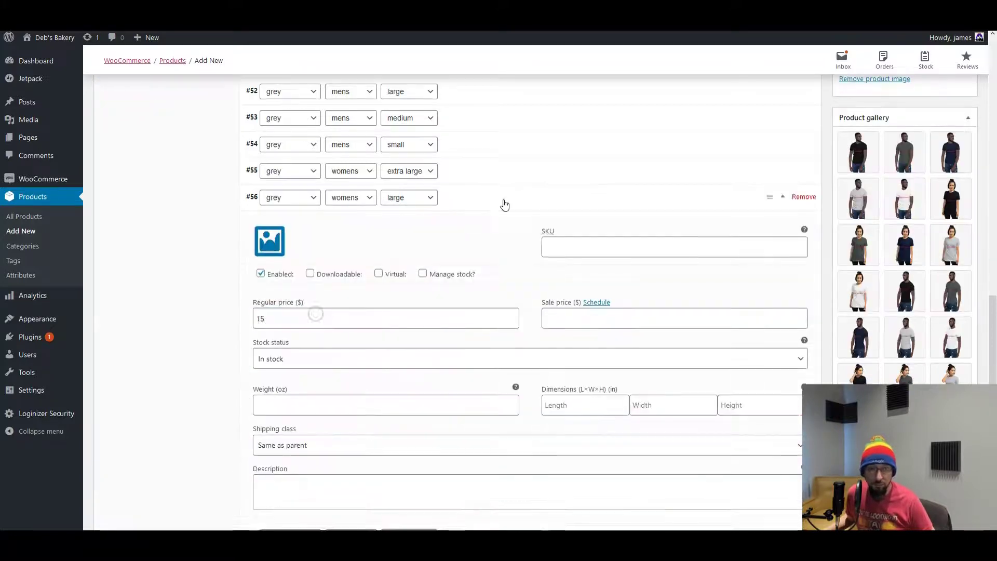
{"action": "left_click", "coordinate": [505, 202]}
{"action": "left_click", "coordinate": [480, 224]}
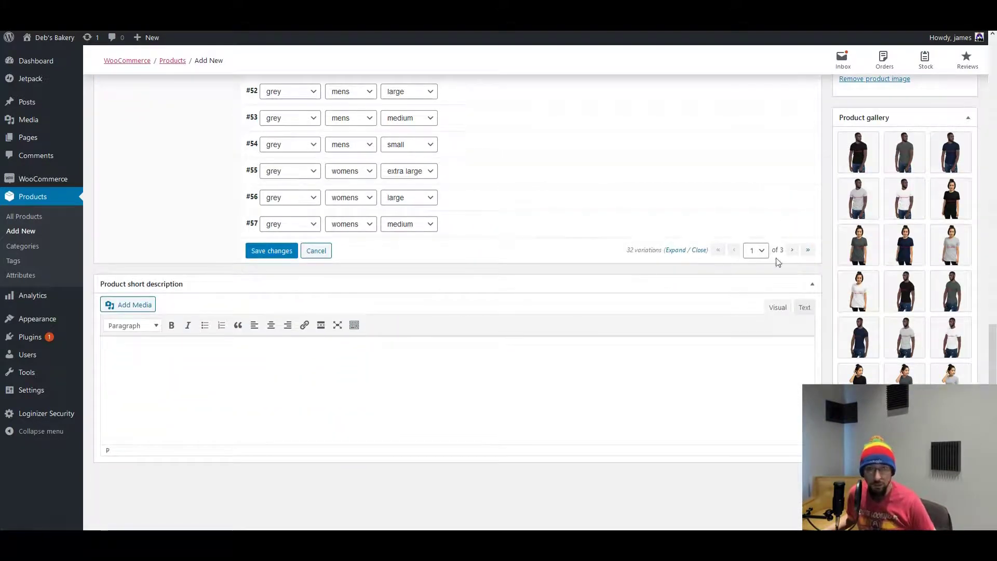
{"action": "left_click", "coordinate": [278, 252]}
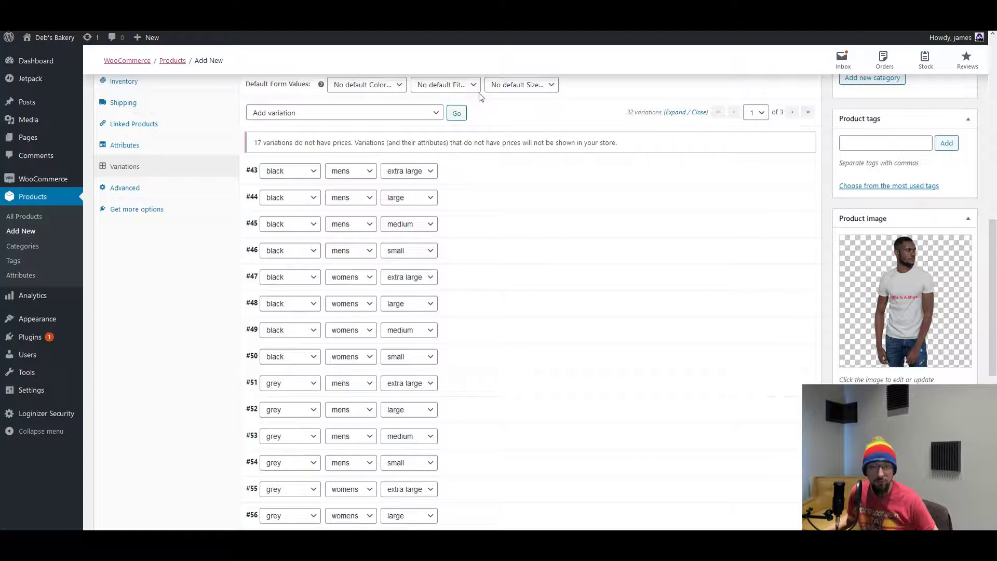
- On variations page 2, price grey womens small and the first navy variations at 15
{"action": "scroll", "coordinate": [229, 182], "scroll_direction": "up", "scroll_amount": 2}
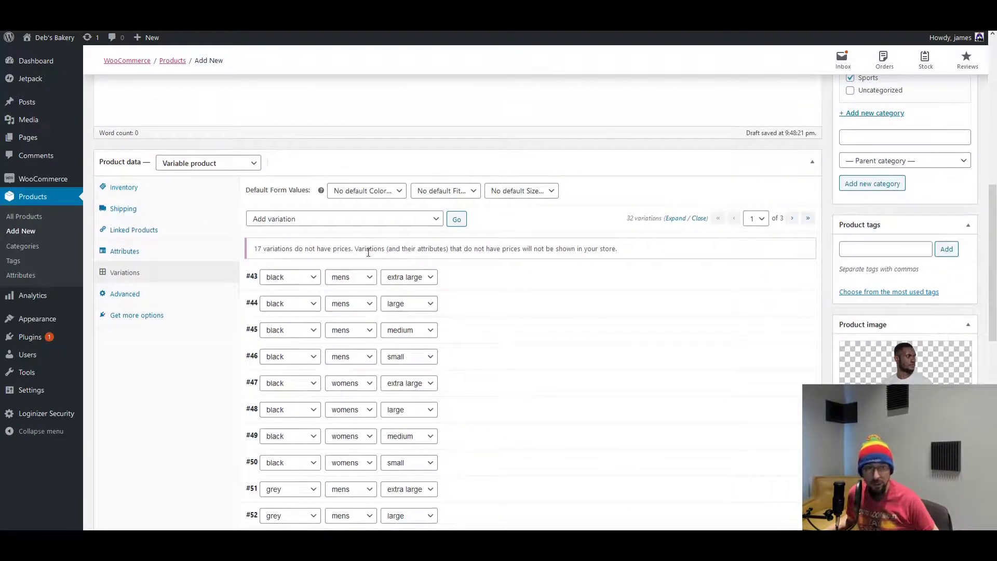
{"action": "scroll", "coordinate": [422, 270], "scroll_direction": "down", "scroll_amount": 8}
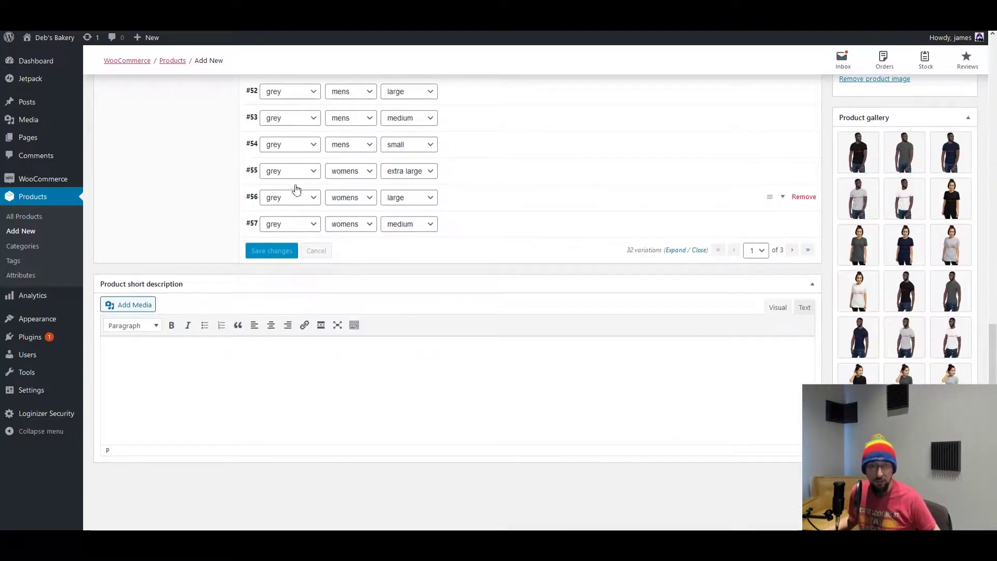
{"action": "left_click", "coordinate": [762, 251]}
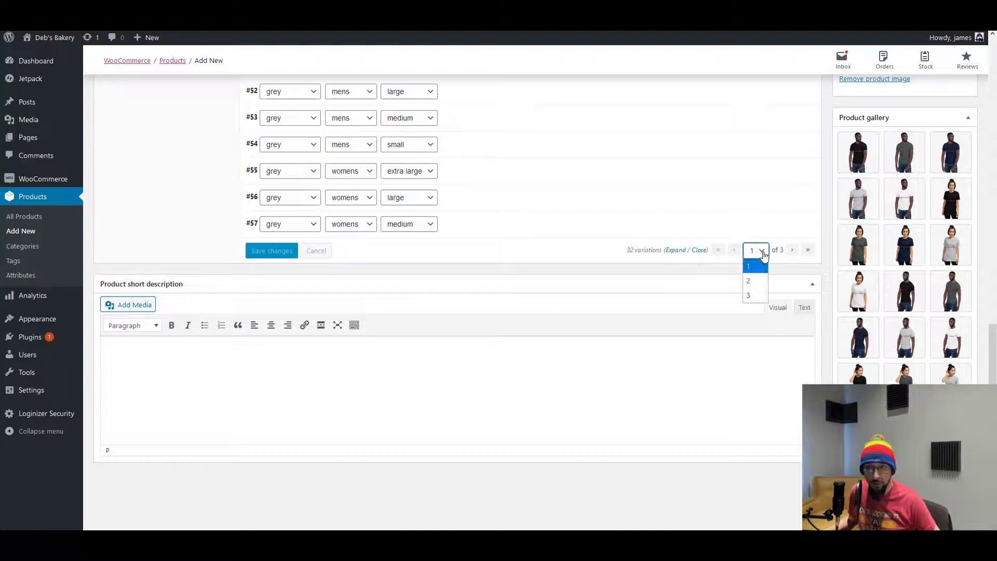
{"action": "left_click", "coordinate": [749, 279]}
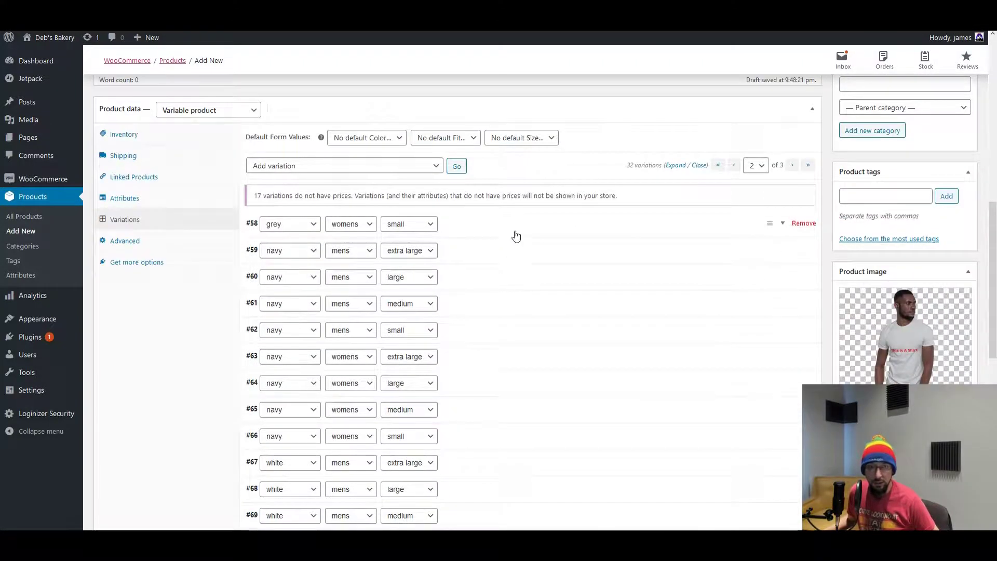
{"action": "left_click", "coordinate": [343, 339]}
{"action": "type", "text": "15"}
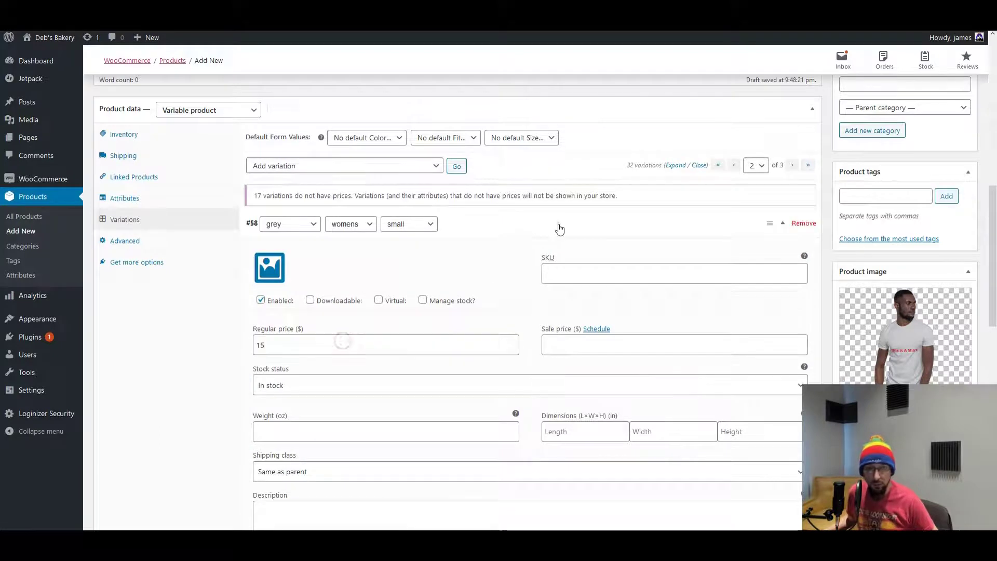
{"action": "left_click", "coordinate": [558, 224]}
{"action": "left_click", "coordinate": [472, 257]}
{"action": "left_click", "coordinate": [271, 358]}
{"action": "type", "text": "15"}
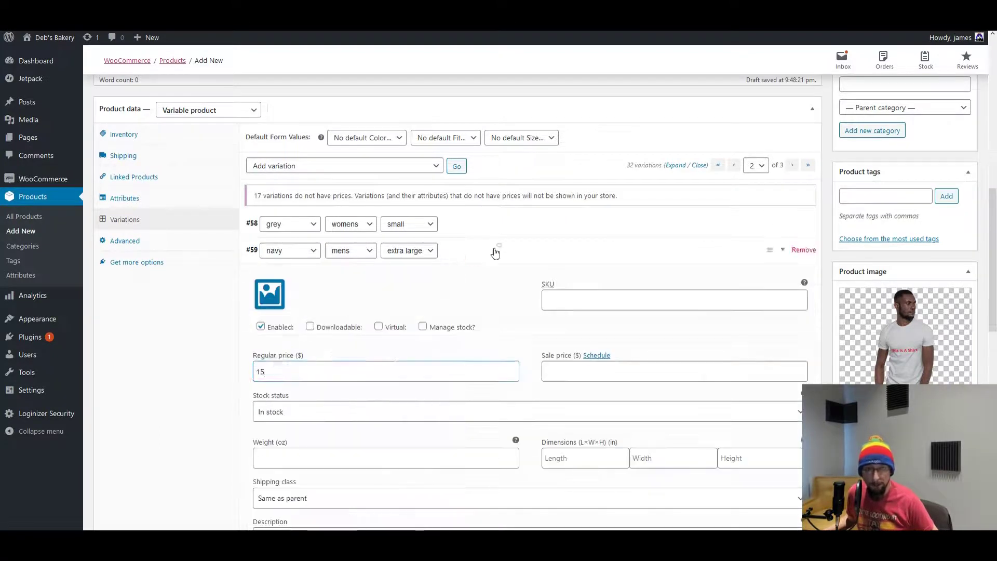
{"action": "left_click", "coordinate": [495, 250]}
{"action": "left_click", "coordinate": [473, 312]}
{"action": "left_click", "coordinate": [475, 330]}
{"action": "scroll", "coordinate": [474, 330], "scroll_direction": "down", "scroll_amount": 2}
{"action": "type", "text": "15"}
{"action": "left_click", "coordinate": [458, 270]}
- Price the remaining navy and white variations at 15, including white womens large, and save page 2
{"action": "left_click", "coordinate": [499, 309]}
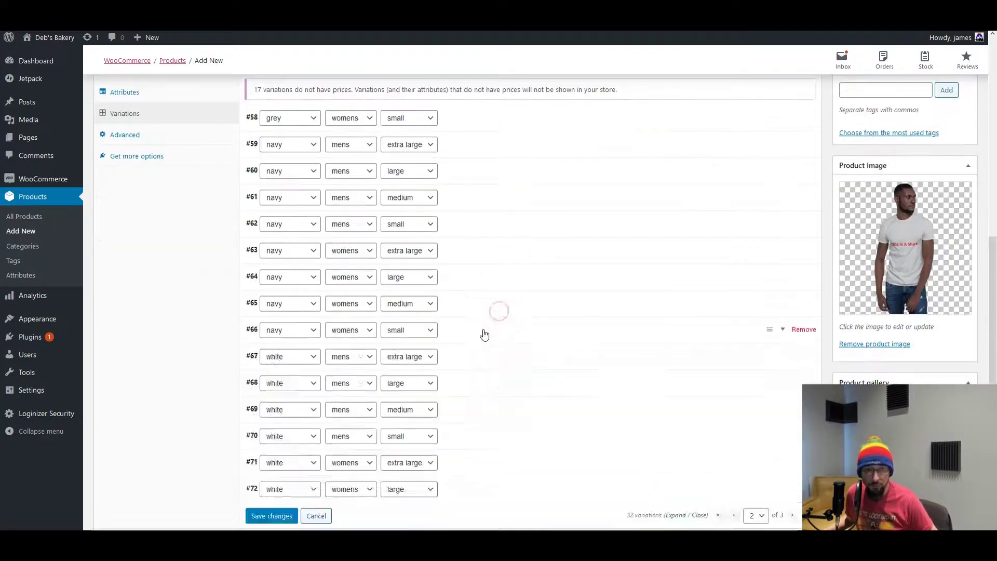
{"action": "scroll", "coordinate": [483, 334], "scroll_direction": "down", "scroll_amount": 2}
{"action": "left_click", "coordinate": [373, 379]}
{"action": "type", "text": "15"}
{"action": "left_click", "coordinate": [471, 258]}
{"action": "left_click", "coordinate": [478, 283]}
{"action": "left_click", "coordinate": [469, 334]}
{"action": "left_click", "coordinate": [463, 361]}
{"action": "left_click", "coordinate": [460, 388]}
{"action": "left_click", "coordinate": [294, 507]}
{"action": "type", "text": "15"}
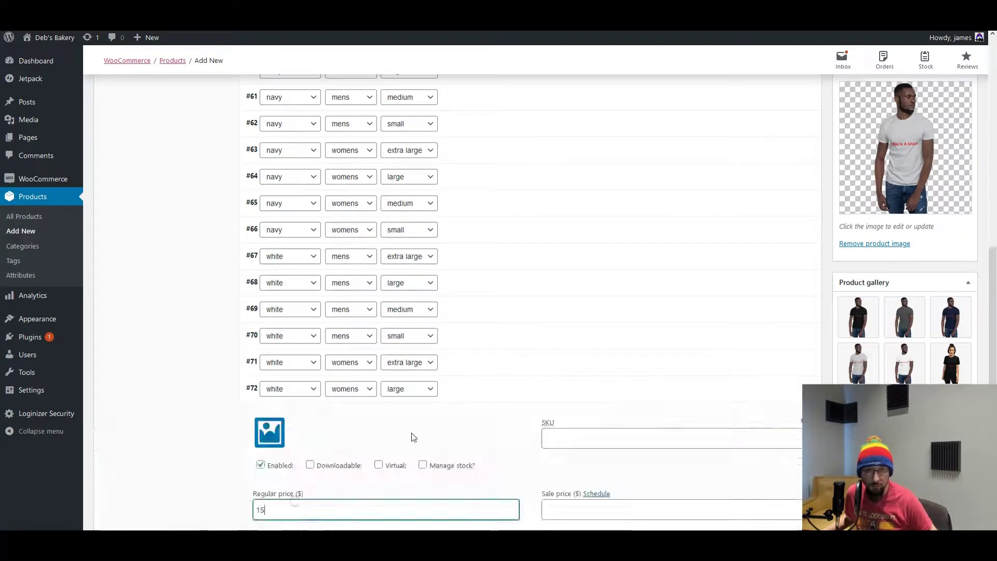
{"action": "left_click", "coordinate": [452, 388]}
{"action": "left_click", "coordinate": [287, 421]}
- On page 3, price white womens small at 15 and save the changes
{"action": "left_click", "coordinate": [792, 415]}
{"action": "scroll", "coordinate": [365, 228], "scroll_direction": "up", "scroll_amount": 4}
{"action": "type", "text": "15"}
{"action": "left_click", "coordinate": [497, 234]}
{"action": "left_click", "coordinate": [467, 258]}
{"action": "left_click", "coordinate": [368, 379]}
{"action": "type", "text": "15"}
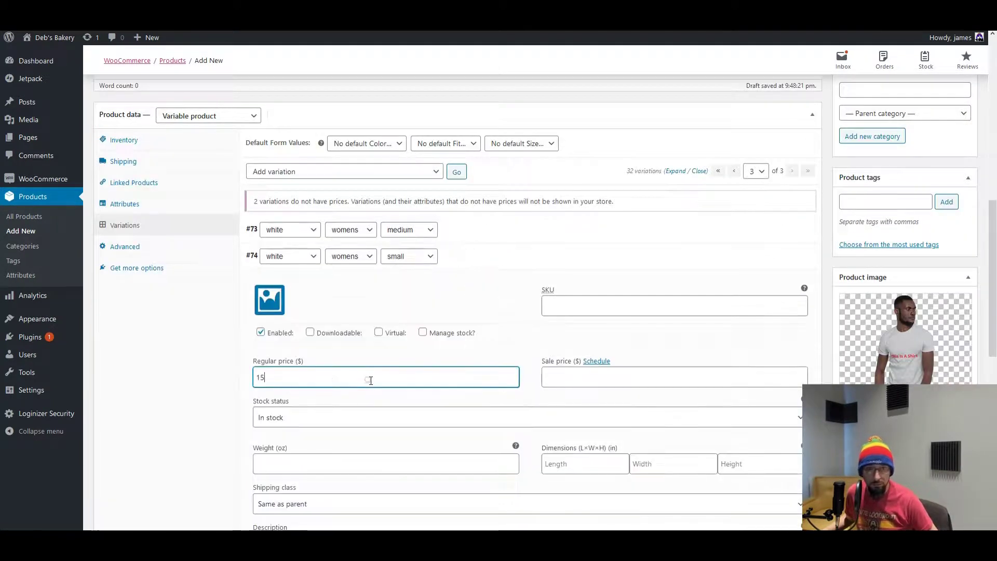
{"action": "left_click", "coordinate": [528, 261]}
{"action": "left_click", "coordinate": [267, 282]}
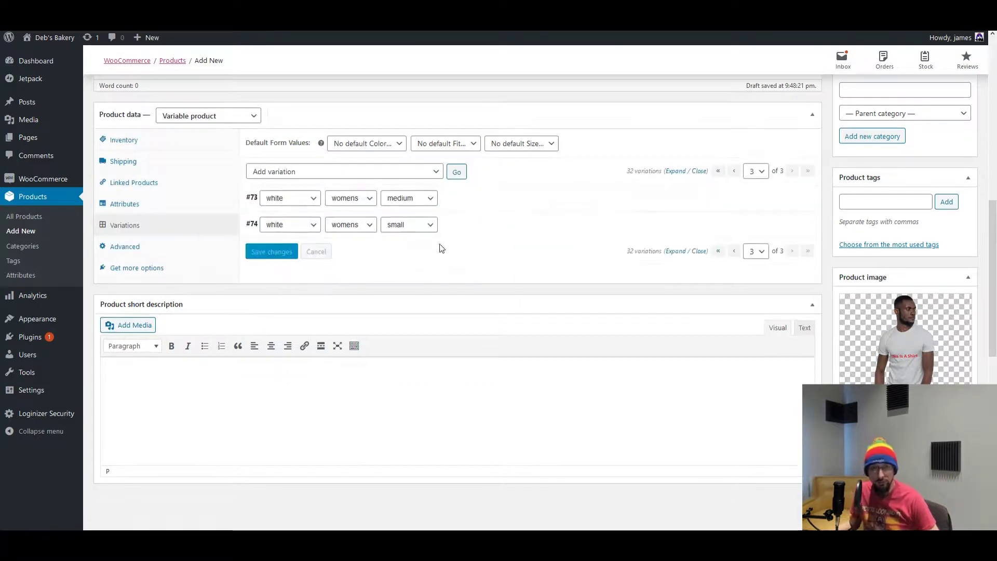
{"action": "scroll", "coordinate": [440, 248], "scroll_direction": "up", "scroll_amount": 5}
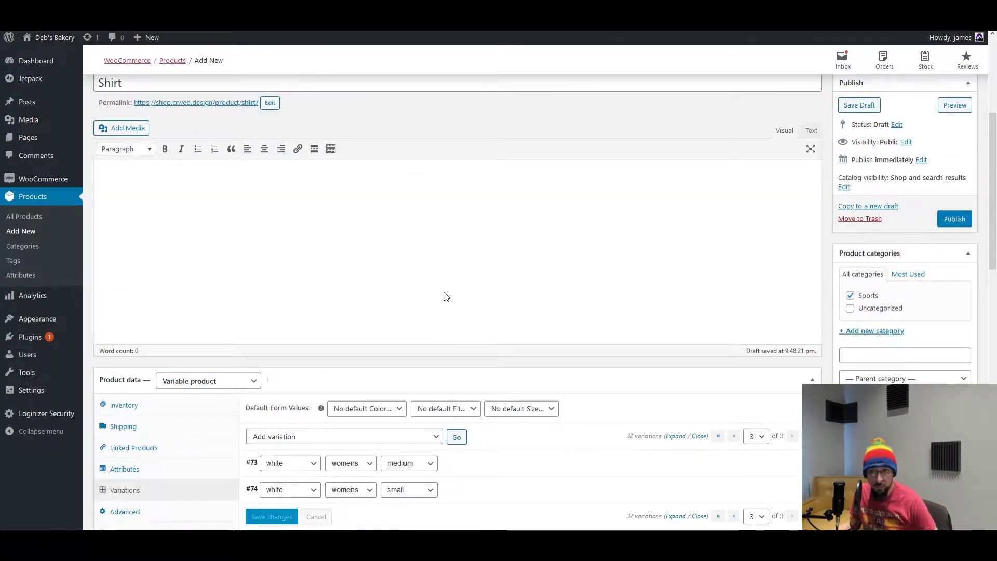
- Enter 'Top' as the main description and 'bottom text box' as the short description
{"action": "scroll", "coordinate": [447, 280], "scroll_direction": "up", "scroll_amount": 5}
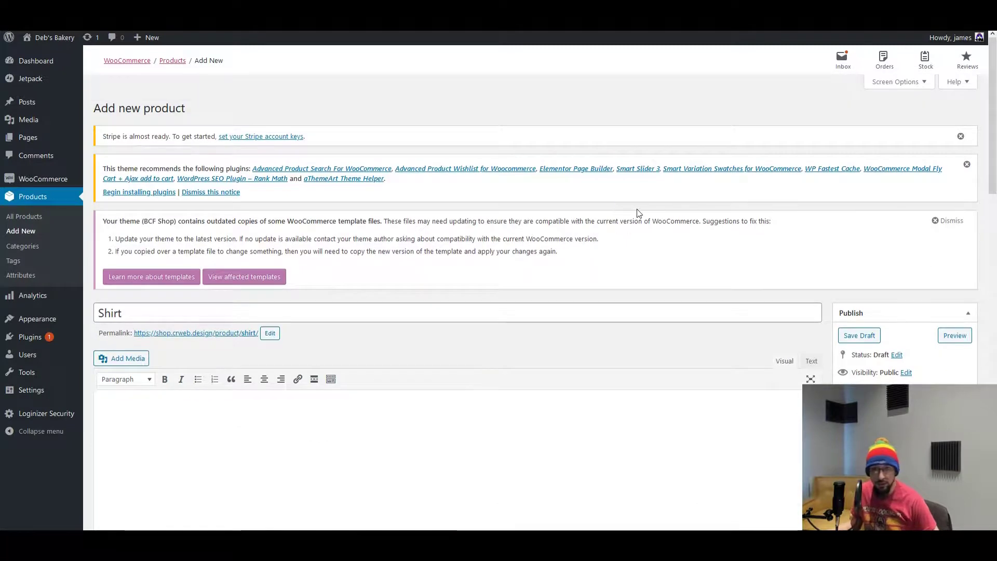
{"action": "scroll", "coordinate": [657, 215], "scroll_direction": "down", "scroll_amount": 3}
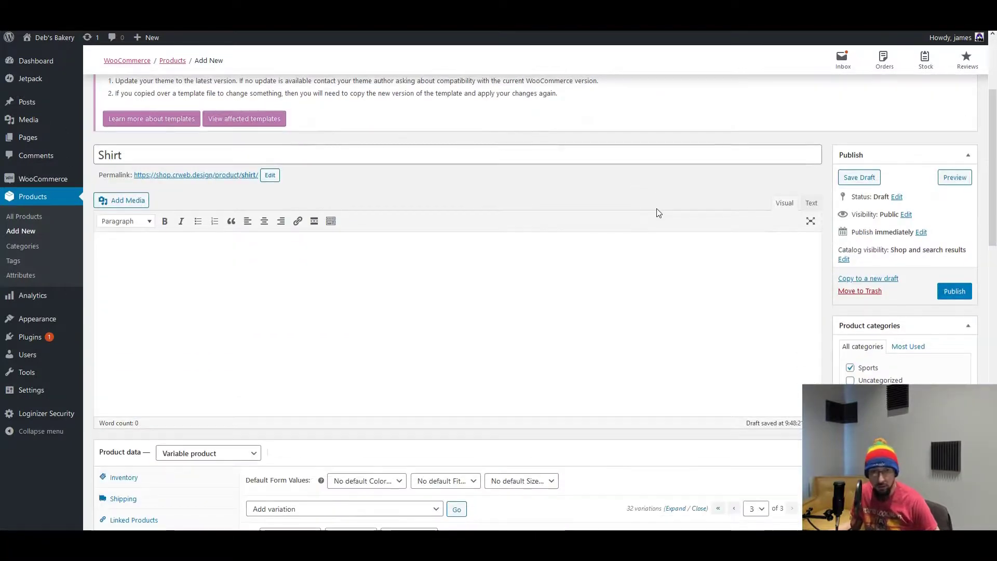
{"action": "left_click", "coordinate": [286, 275]}
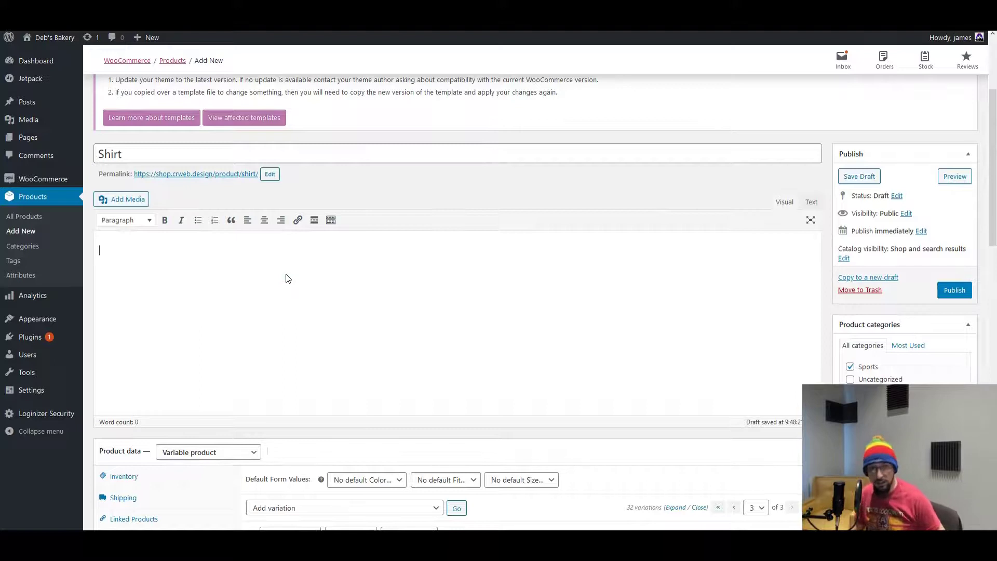
{"action": "type", "text": "Top text box"}
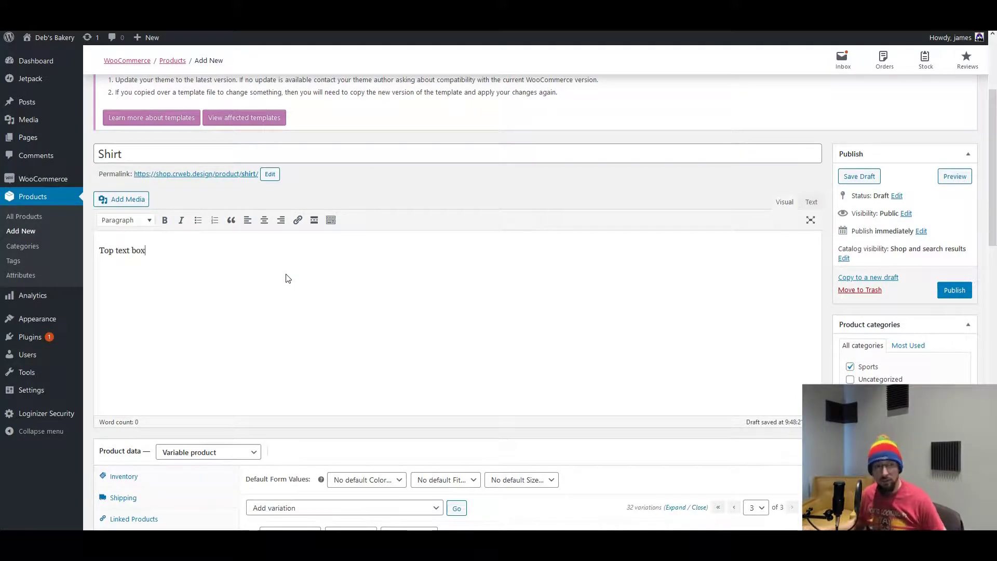
{"action": "scroll", "coordinate": [285, 291], "scroll_direction": "down", "scroll_amount": 10}
{"action": "left_click", "coordinate": [280, 229]}
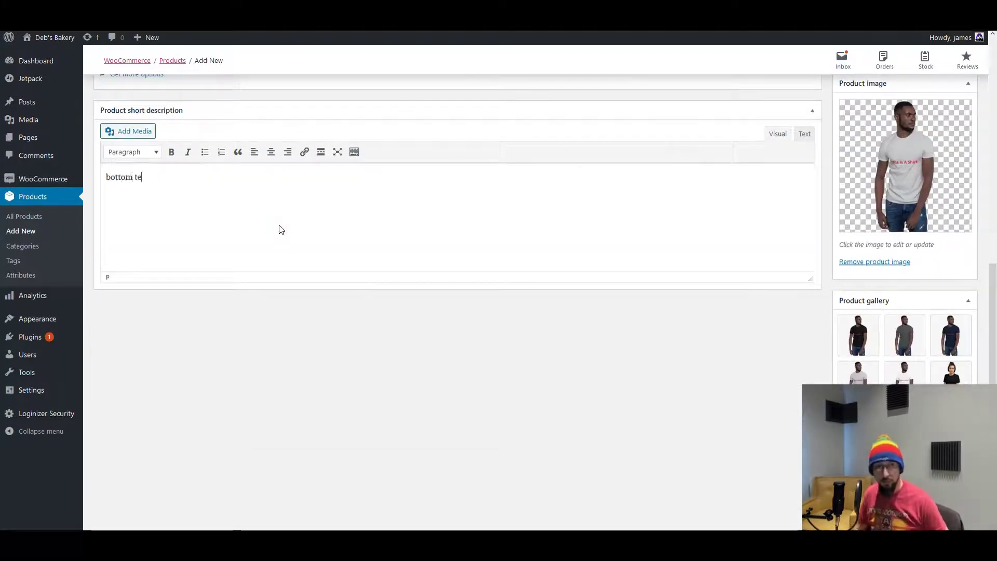
{"action": "type", "text": "bottom text box"}
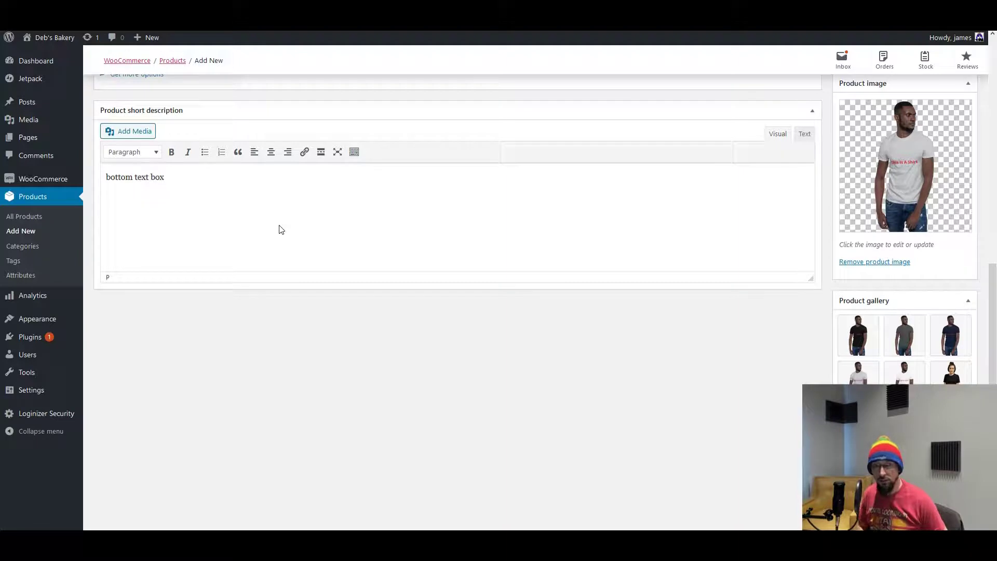
- Publish the Shirt product and view it on the storefront
{"action": "scroll", "coordinate": [281, 229], "scroll_direction": "up", "scroll_amount": 15}
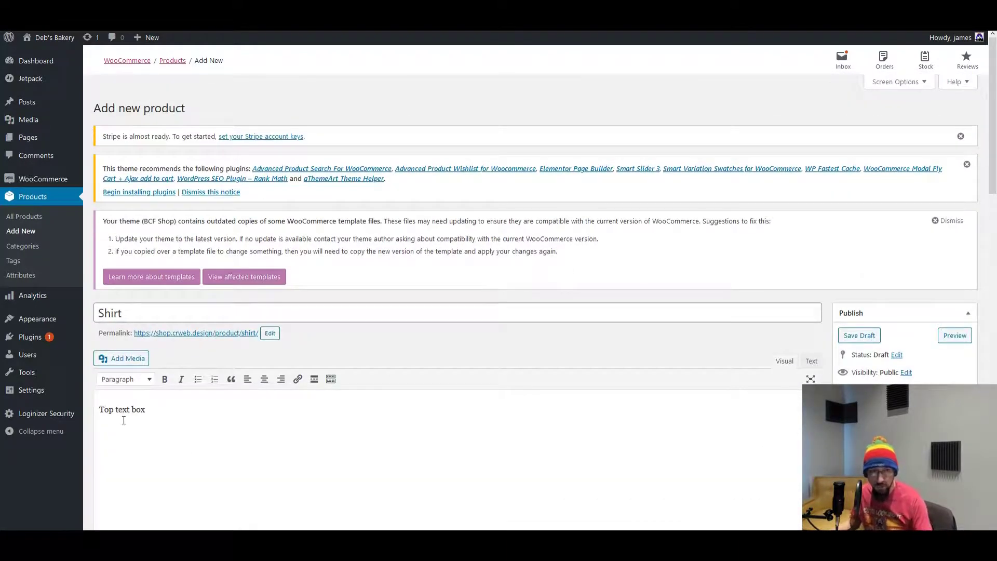
{"action": "scroll", "coordinate": [156, 411], "scroll_direction": "down", "scroll_amount": 7}
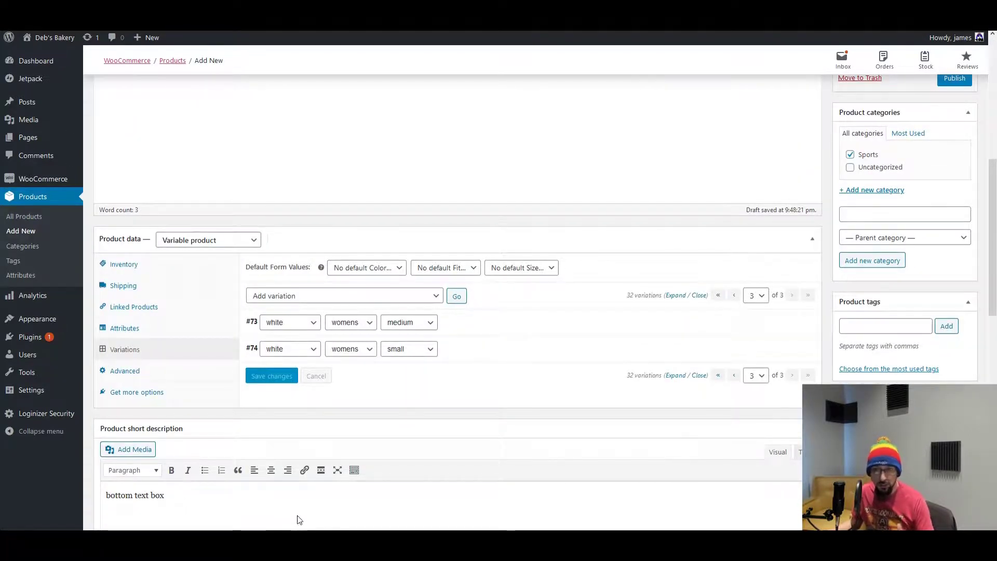
{"action": "scroll", "coordinate": [298, 520], "scroll_direction": "up", "scroll_amount": 3}
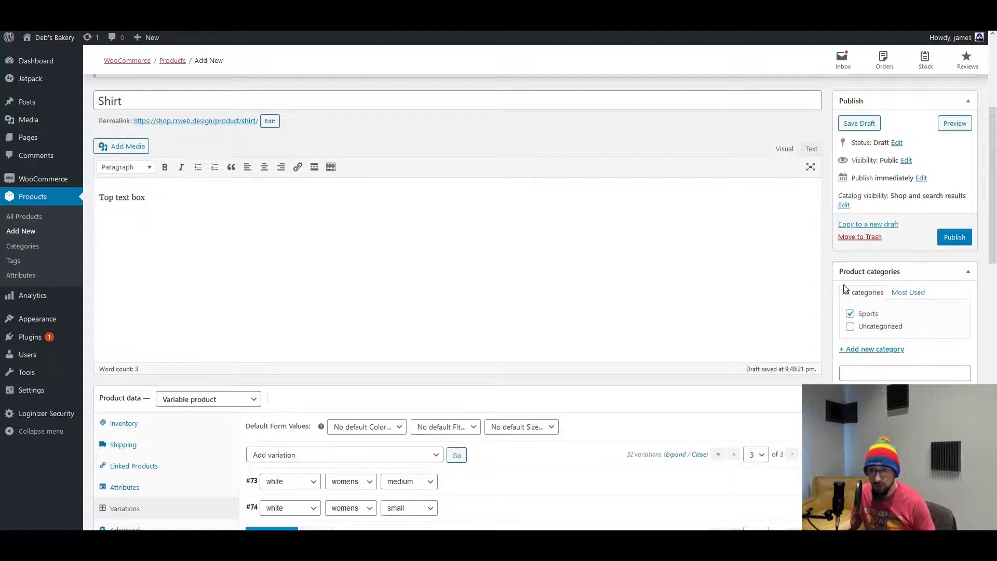
{"action": "left_click", "coordinate": [960, 240]}
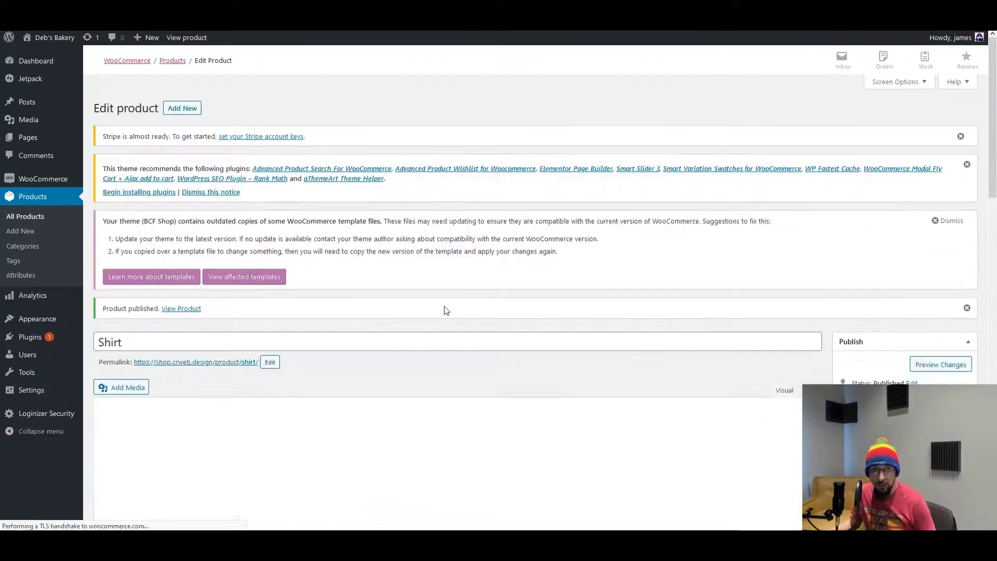
{"action": "left_click", "coordinate": [183, 41]}
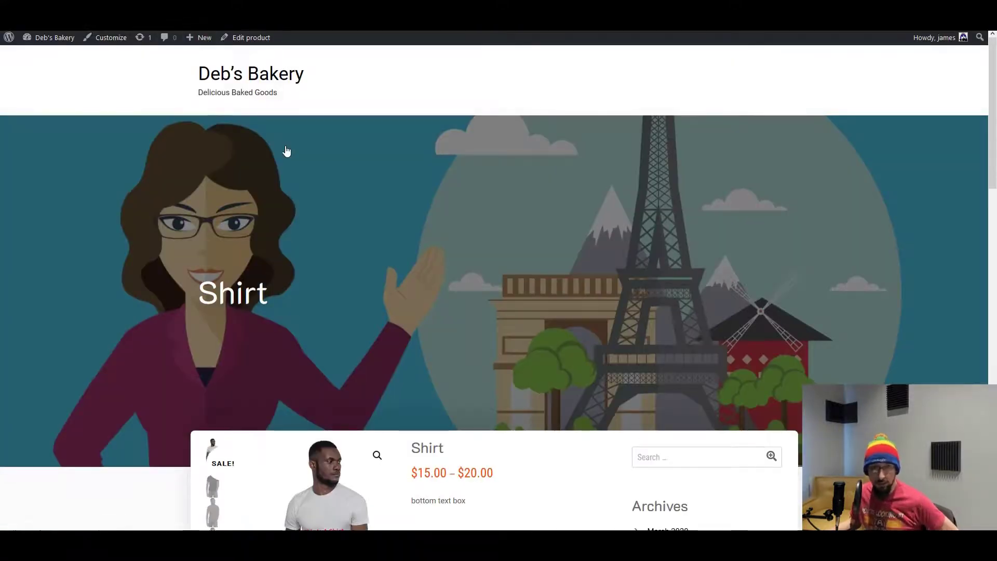
- Browse the Shirt's gallery, viewing the woman in the black shirt and the man in white
{"action": "scroll", "coordinate": [286, 151], "scroll_direction": "down", "scroll_amount": 5}
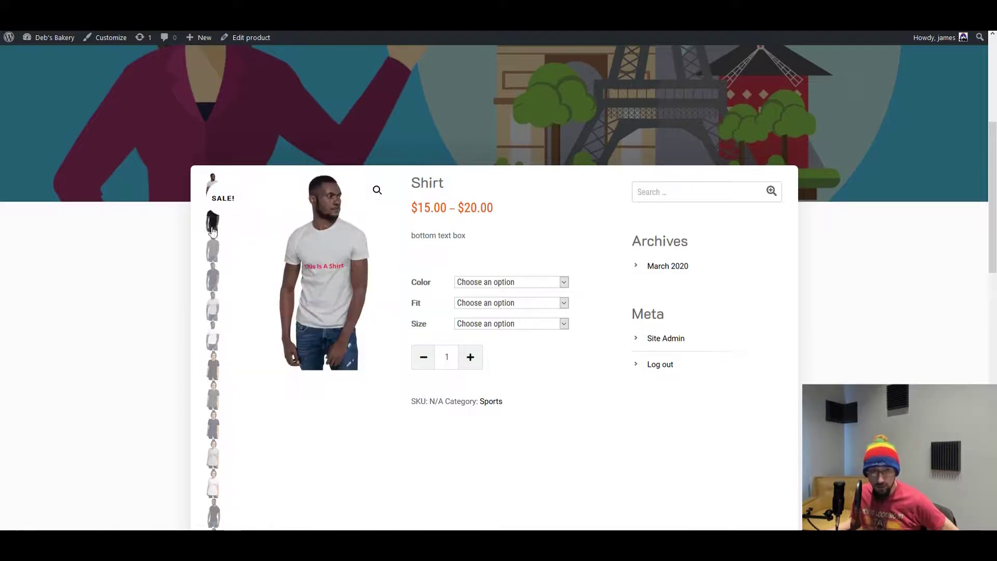
{"action": "left_click", "coordinate": [213, 366]}
{"action": "left_click", "coordinate": [213, 310]}
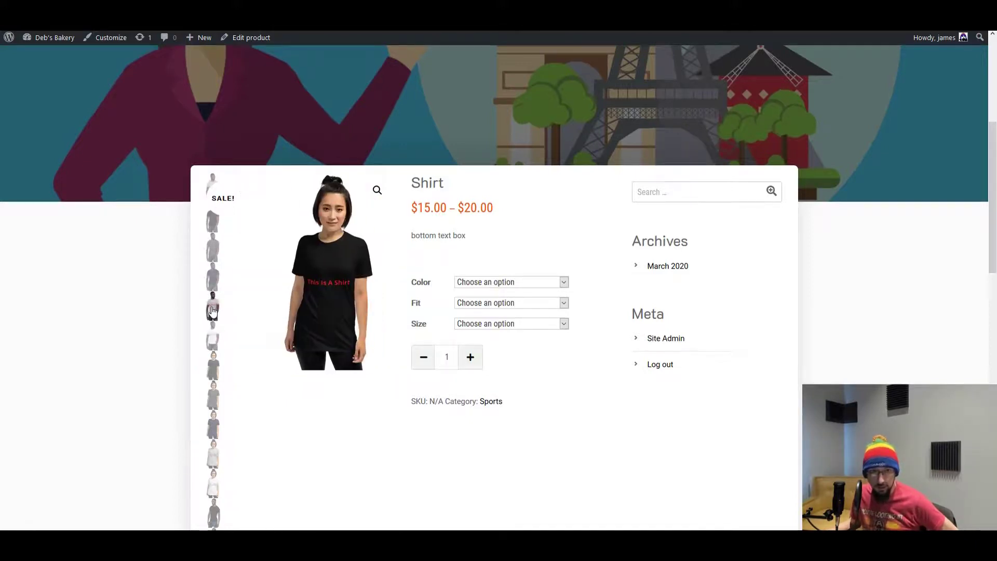
{"action": "left_click", "coordinate": [211, 397]}
{"action": "left_click", "coordinate": [213, 351]}
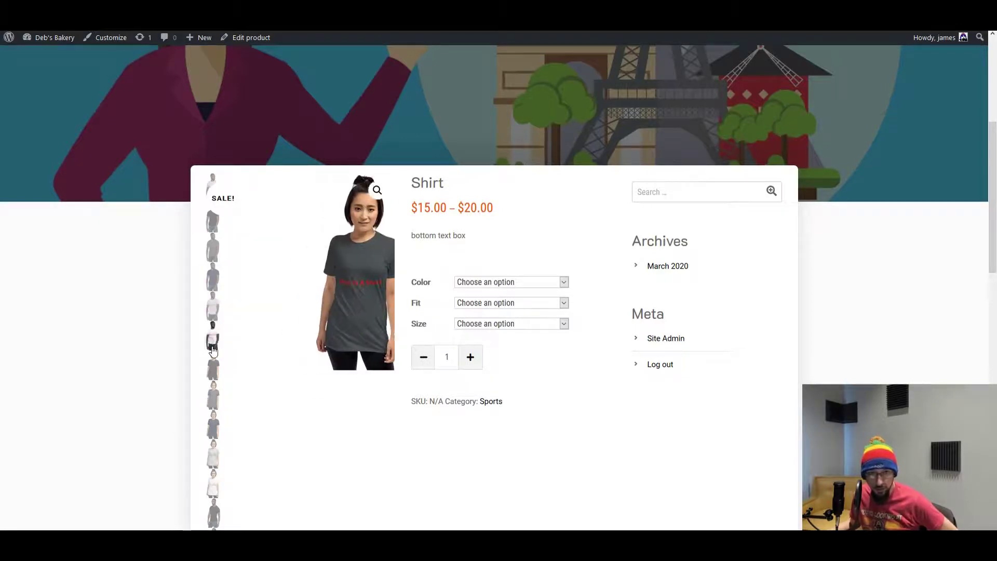
{"action": "left_click", "coordinate": [213, 368]}
{"action": "scroll", "coordinate": [213, 358], "scroll_direction": "down", "scroll_amount": 3}
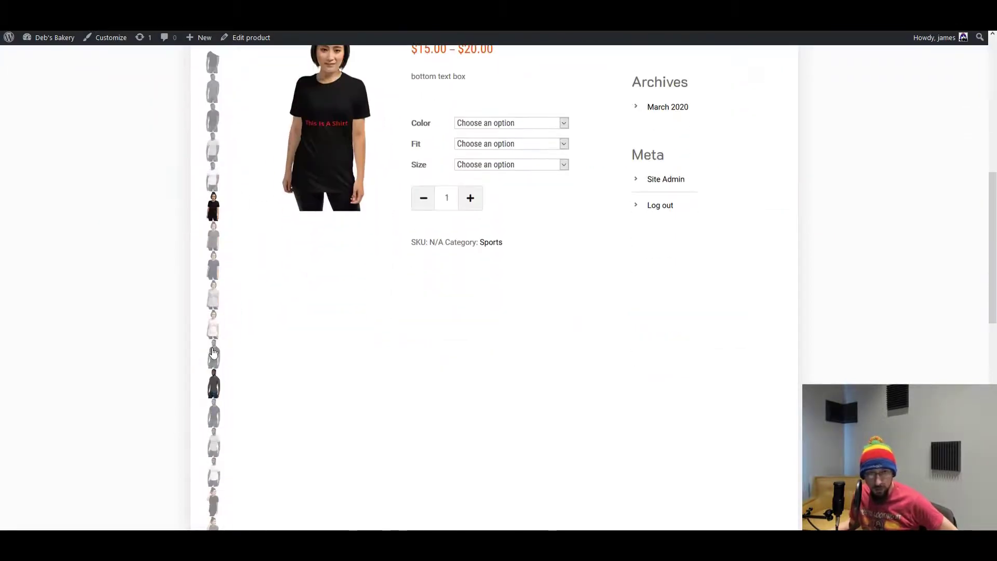
{"action": "scroll", "coordinate": [225, 419], "scroll_direction": "up", "scroll_amount": 4}
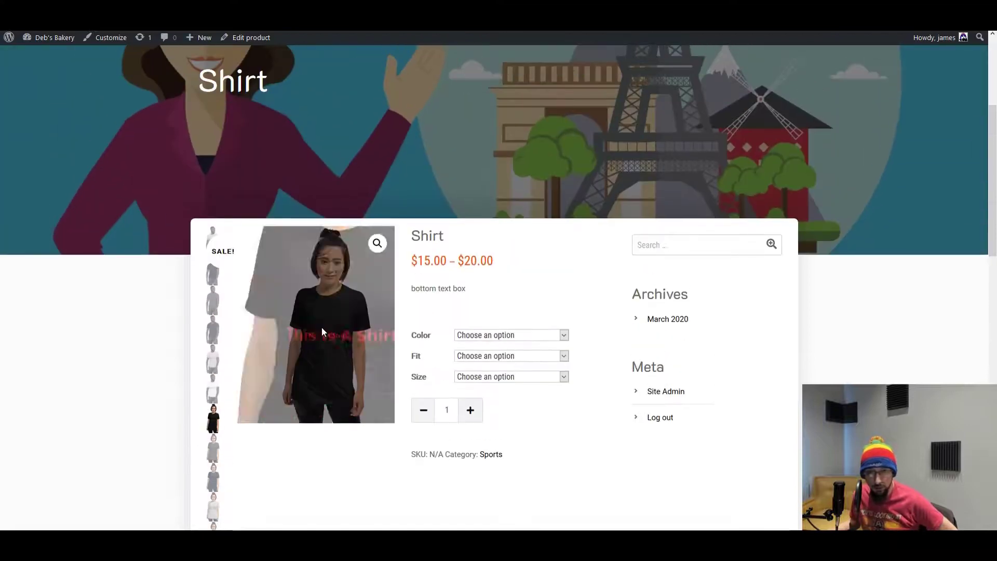
- Select the grey, mens, large Shirt variation, ready to add to the cart
{"action": "left_click", "coordinate": [511, 335]}
{"action": "left_click", "coordinate": [478, 378]}
{"action": "left_click", "coordinate": [496, 356]}
{"action": "left_click", "coordinate": [478, 381]}
{"action": "left_click", "coordinate": [491, 377]}
{"action": "left_click", "coordinate": [478, 425]}
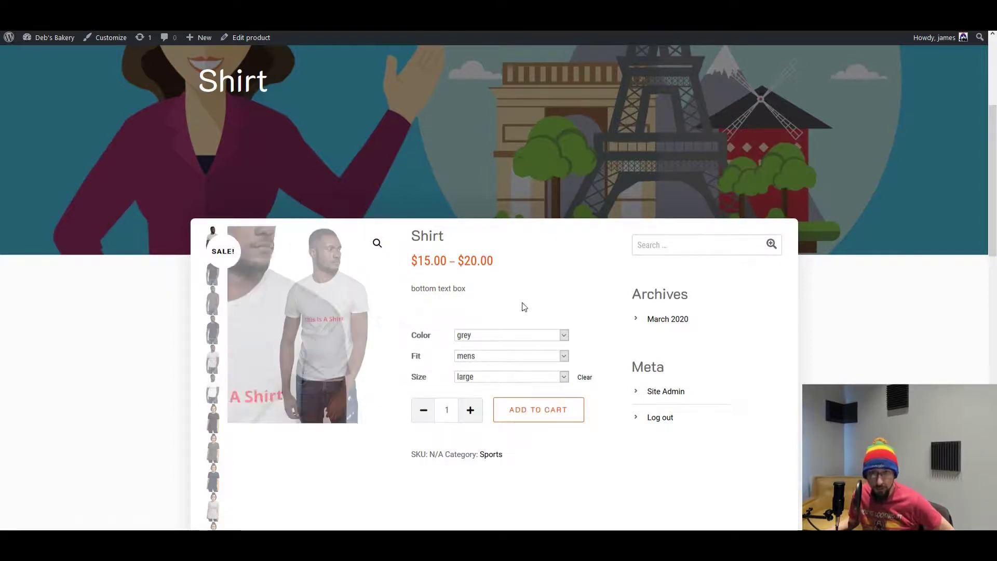
{"action": "scroll", "coordinate": [523, 306], "scroll_direction": "down", "scroll_amount": 10}
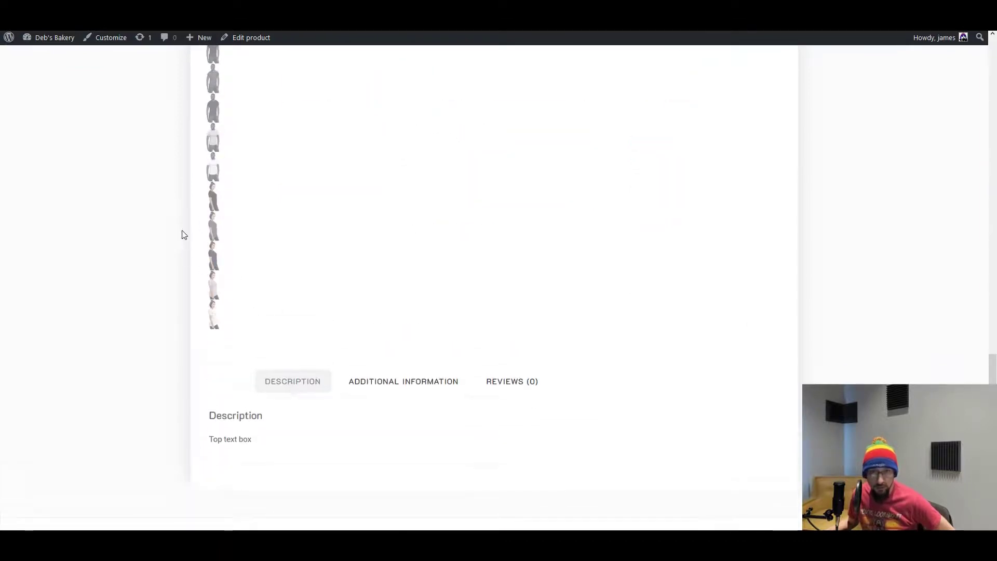
{"action": "scroll", "coordinate": [196, 244], "scroll_direction": "up", "scroll_amount": 5}
{"action": "scroll", "coordinate": [195, 244], "scroll_direction": "up", "scroll_amount": 8}
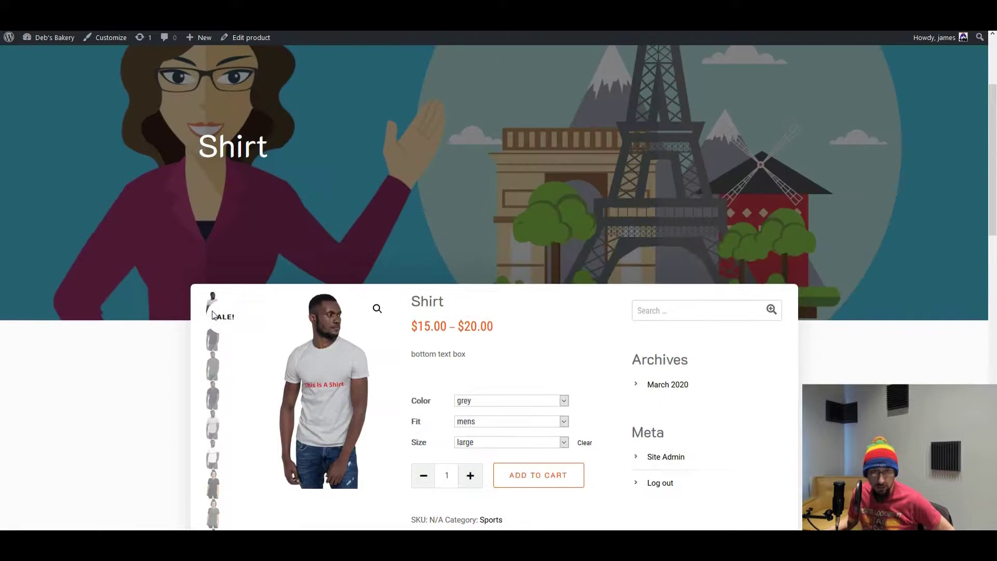
{"action": "scroll", "coordinate": [217, 325], "scroll_direction": "down", "scroll_amount": 3}
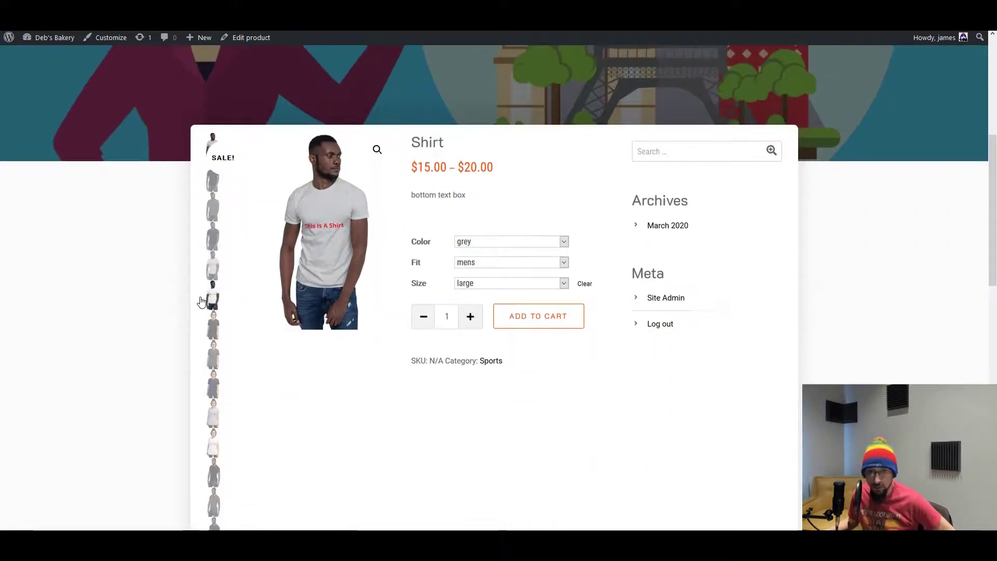
{"action": "scroll", "coordinate": [474, 301], "scroll_direction": "up", "scroll_amount": 3}
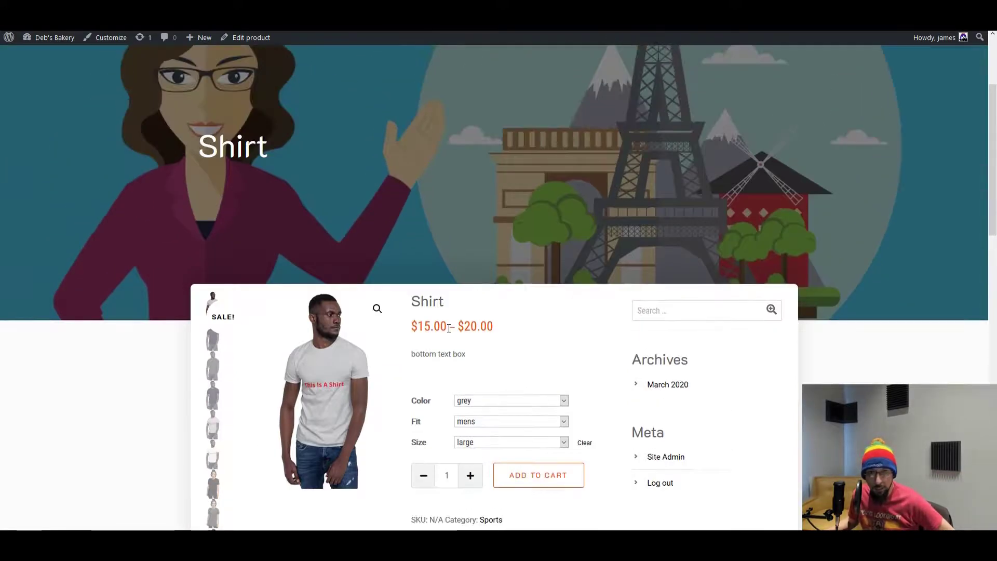
{"action": "scroll", "coordinate": [449, 328], "scroll_direction": "down", "scroll_amount": 10}
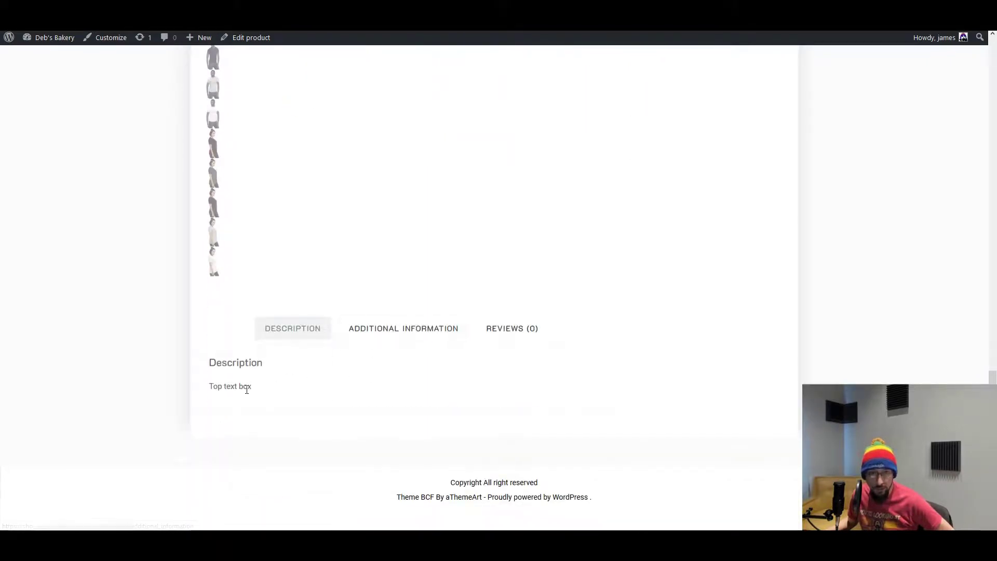
{"action": "left_click_drag", "start_coordinate": [260, 386], "coordinate": [198, 390]}
{"action": "left_click", "coordinate": [275, 381]}
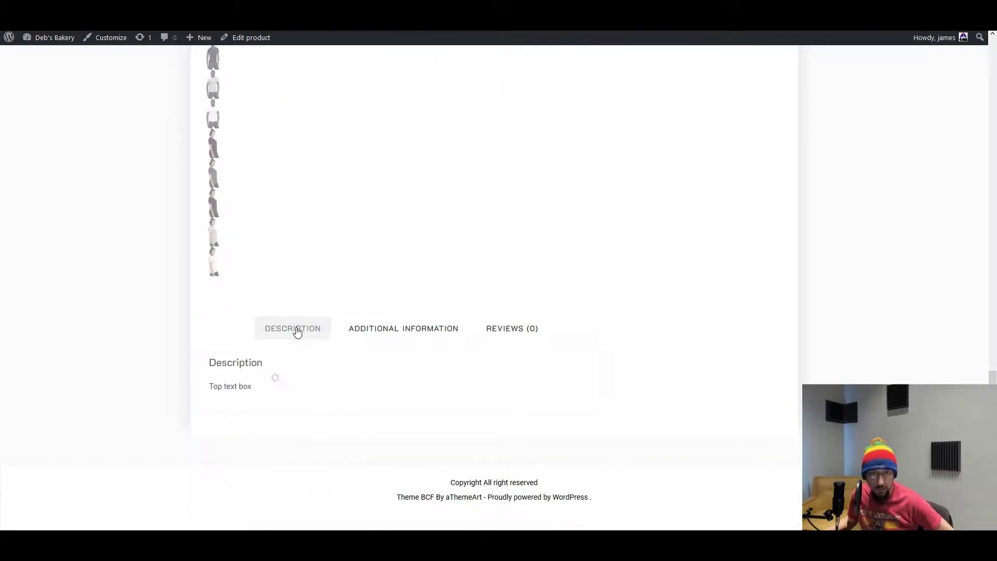
{"action": "left_click", "coordinate": [418, 331]}
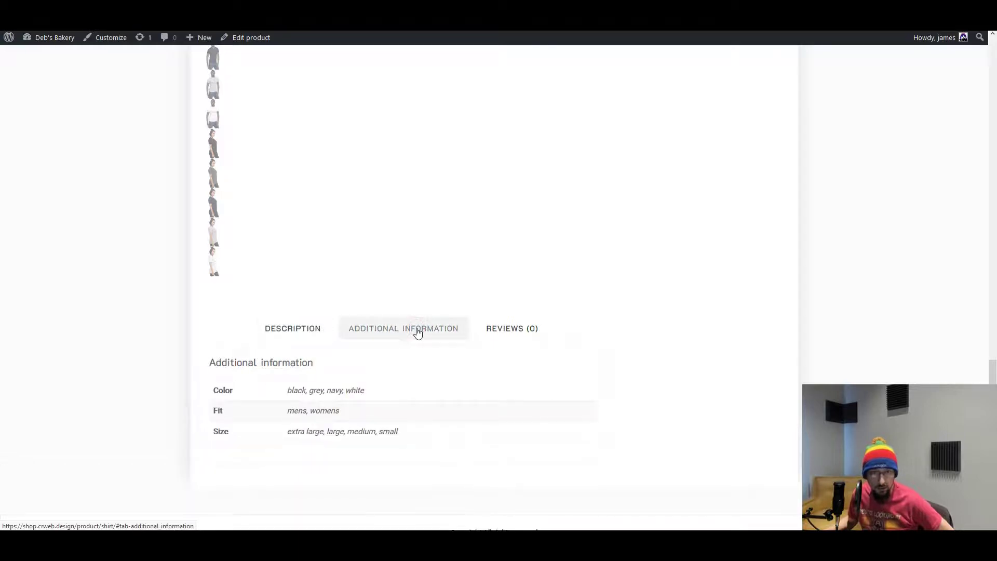
{"action": "left_click", "coordinate": [287, 327]}
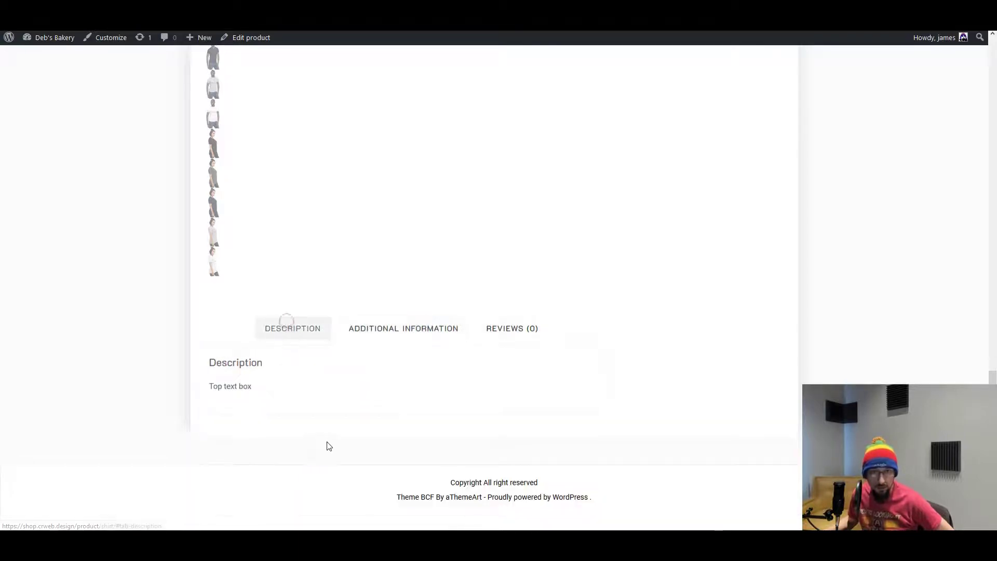
{"action": "scroll", "coordinate": [267, 402], "scroll_direction": "up", "scroll_amount": 10}
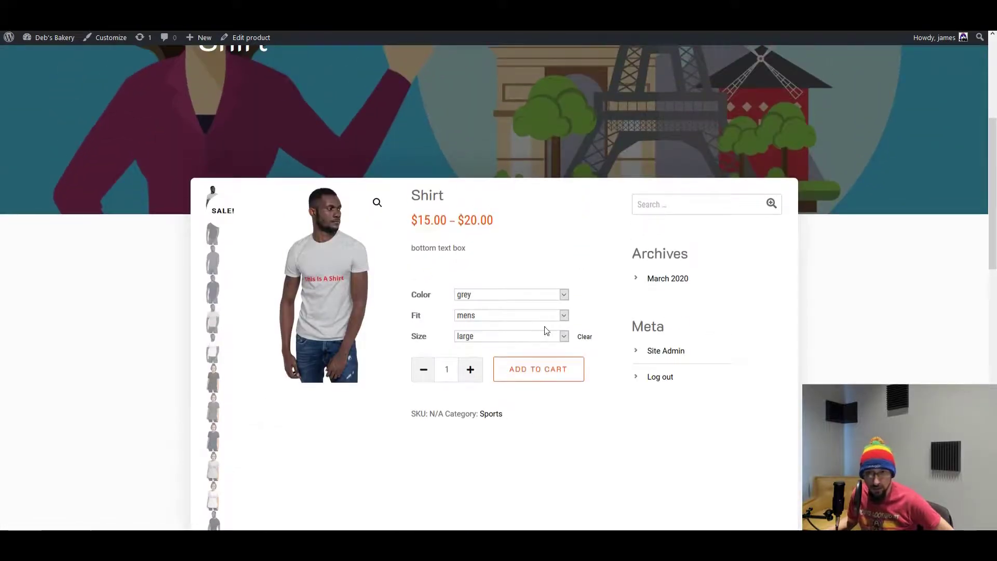
{"action": "scroll", "coordinate": [632, 216], "scroll_direction": "down", "scroll_amount": 3}
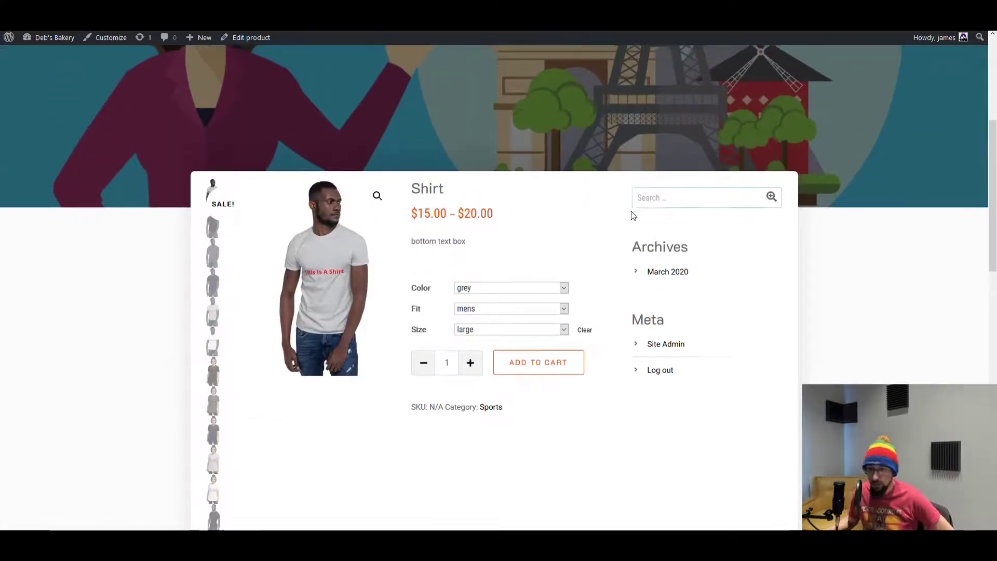
{"action": "right_click", "coordinate": [636, 213]}
{"action": "left_click", "coordinate": [575, 341]}
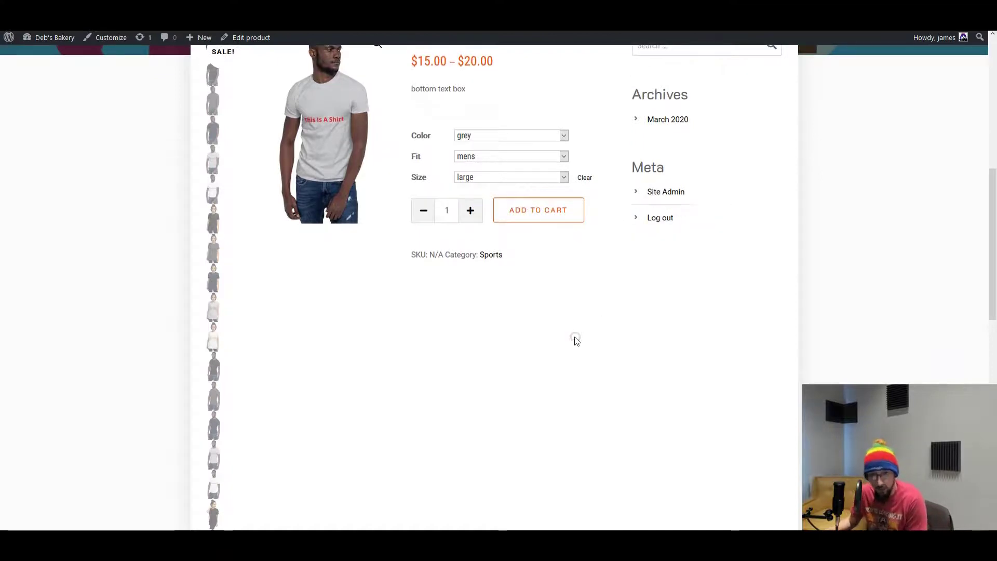
{"action": "scroll", "coordinate": [574, 327], "scroll_direction": "down", "scroll_amount": 3}
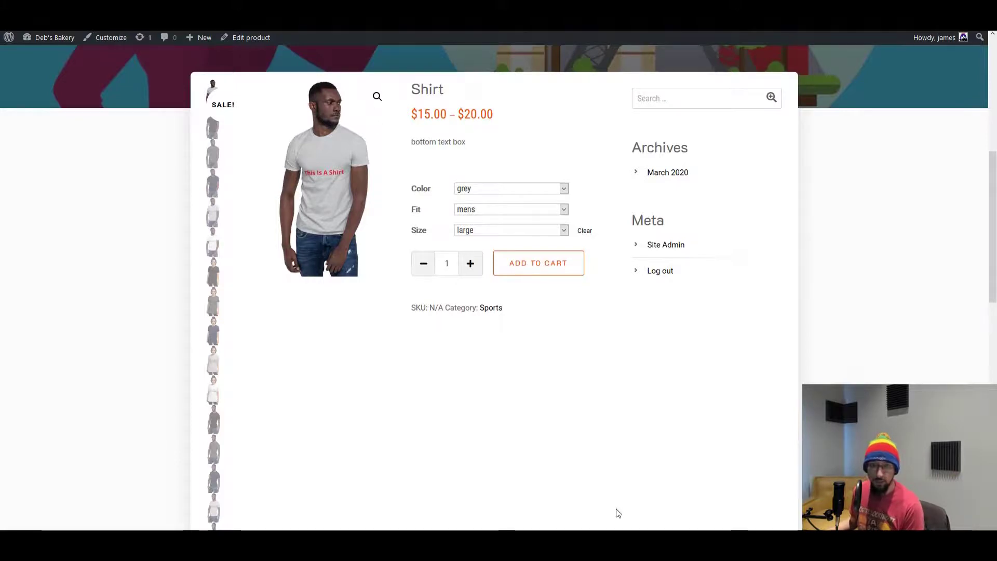
{"action": "scroll", "coordinate": [491, 404], "scroll_direction": "down", "scroll_amount": 4}
{"action": "scroll", "coordinate": [470, 407], "scroll_direction": "up", "scroll_amount": 4}
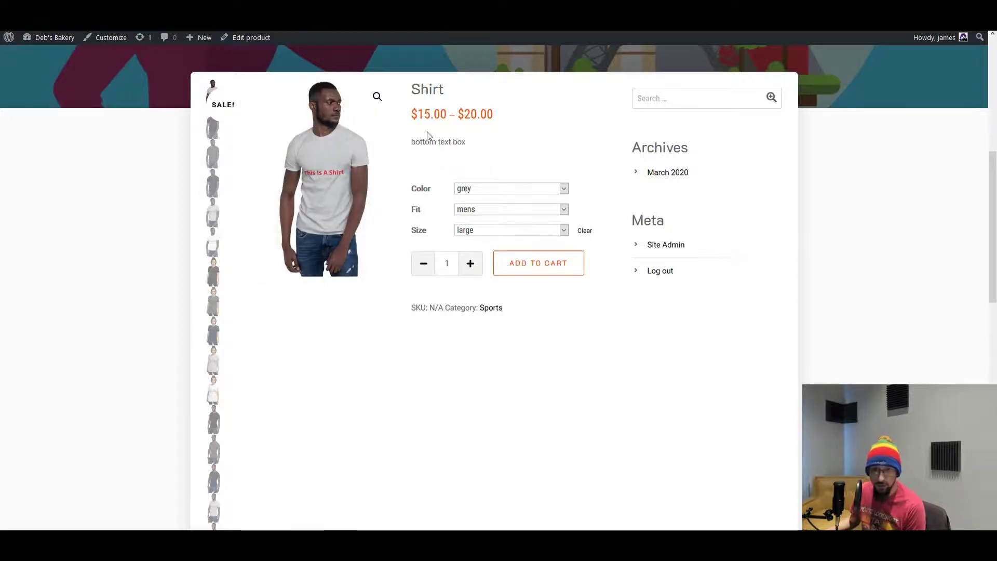
{"action": "left_click_drag", "start_coordinate": [468, 146], "coordinate": [405, 141]}
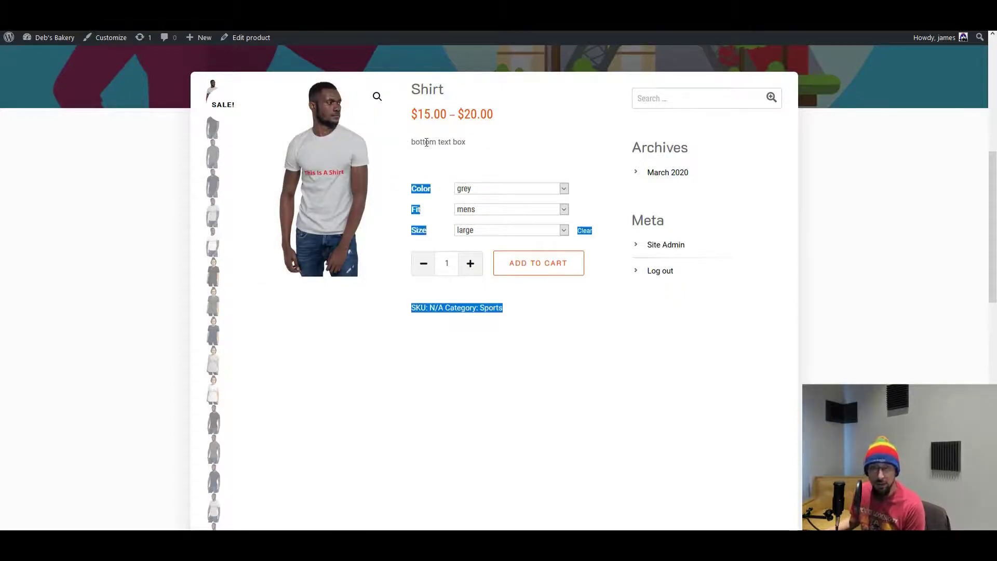
{"action": "left_click", "coordinate": [426, 142]}
{"action": "left_click_drag", "start_coordinate": [472, 146], "coordinate": [411, 142]}
{"action": "left_click", "coordinate": [419, 140]}
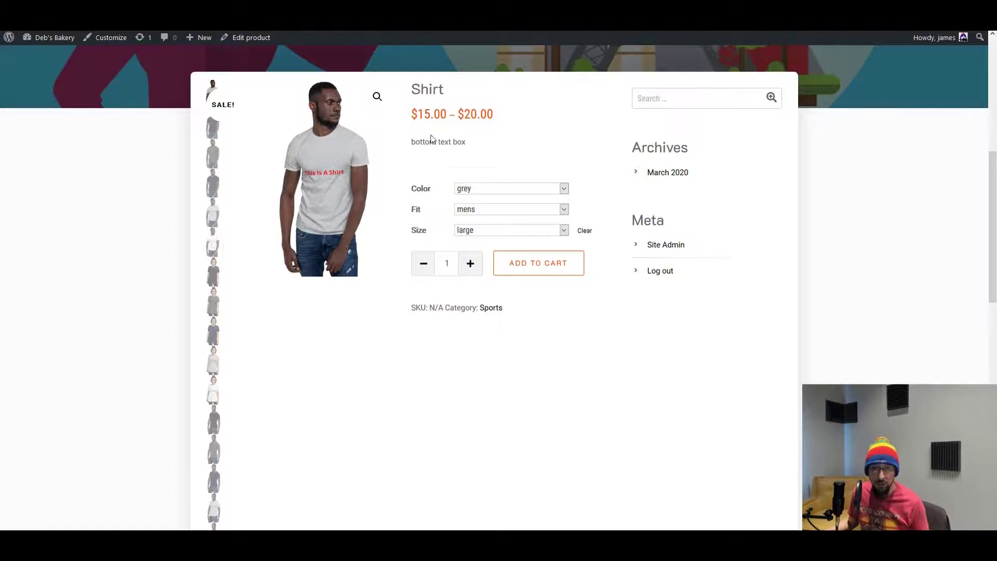
{"action": "left_click_drag", "start_coordinate": [410, 143], "coordinate": [459, 142]}
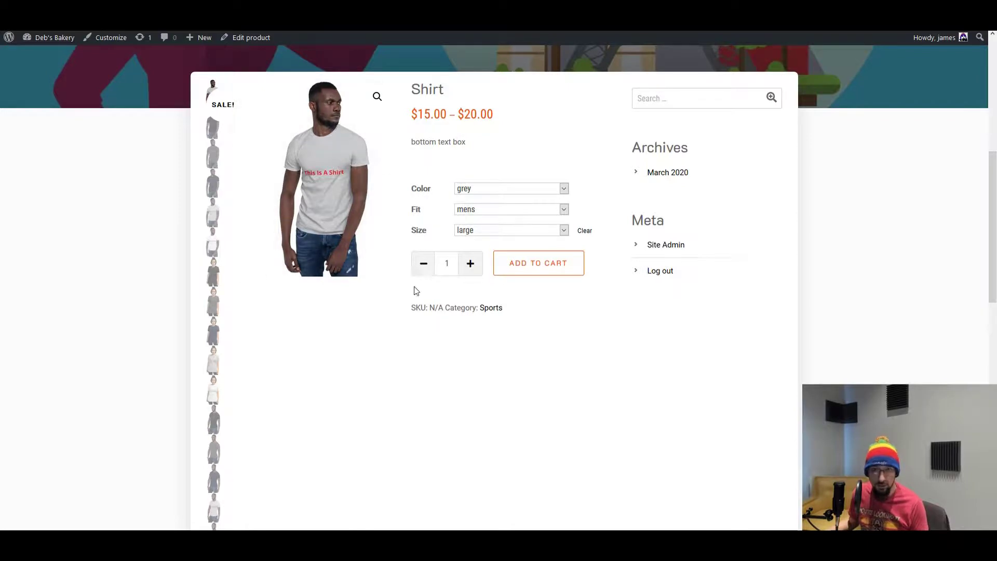
{"action": "scroll", "coordinate": [440, 302], "scroll_direction": "down", "scroll_amount": 10}
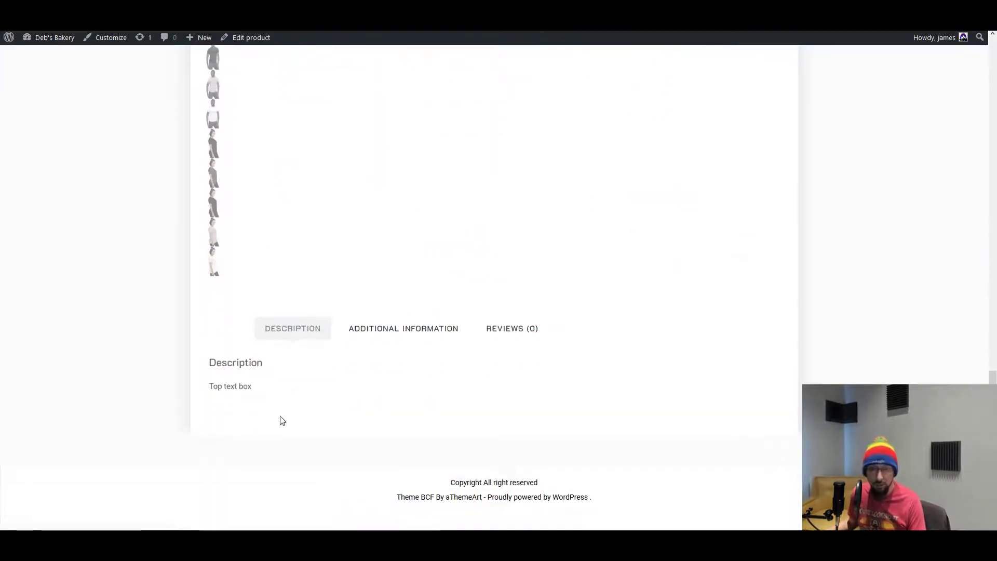
{"action": "left_click_drag", "start_coordinate": [267, 385], "coordinate": [243, 386]}
{"action": "left_click", "coordinate": [244, 387]}
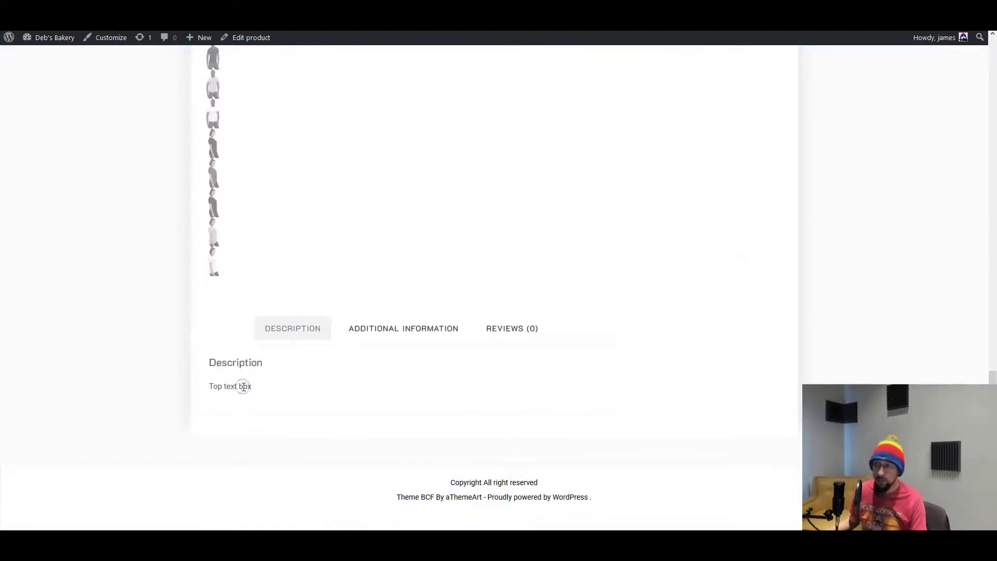
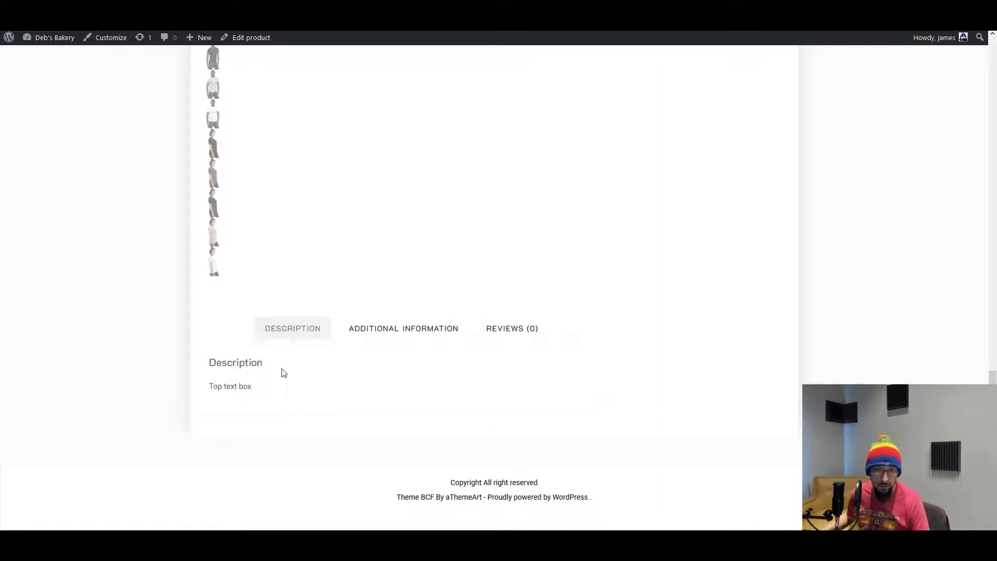
- Add the large grey mens Shirt to the cart and view the cart
{"action": "scroll", "coordinate": [294, 400], "scroll_direction": "down", "scroll_amount": 10}
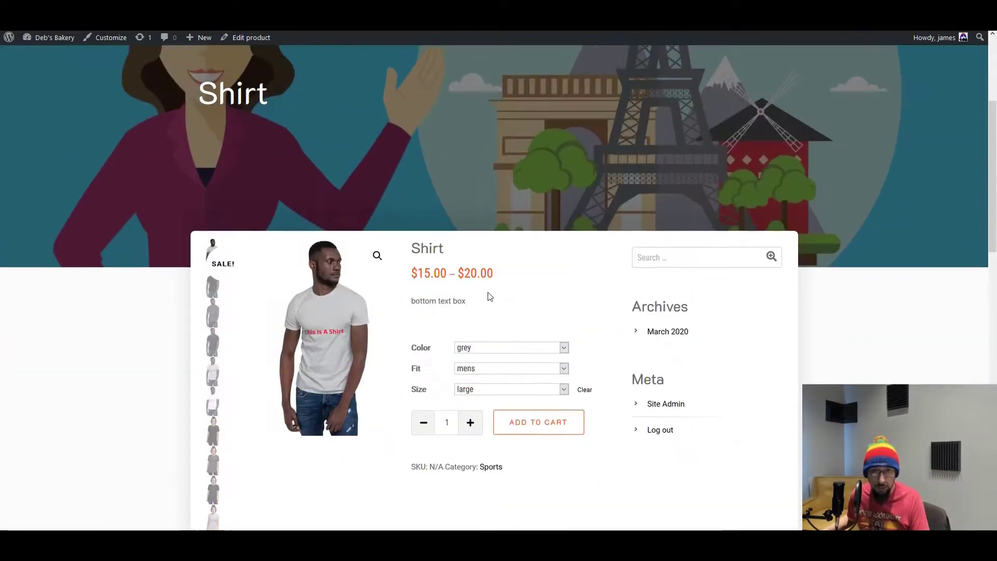
{"action": "left_click_drag", "start_coordinate": [488, 296], "coordinate": [417, 301]}
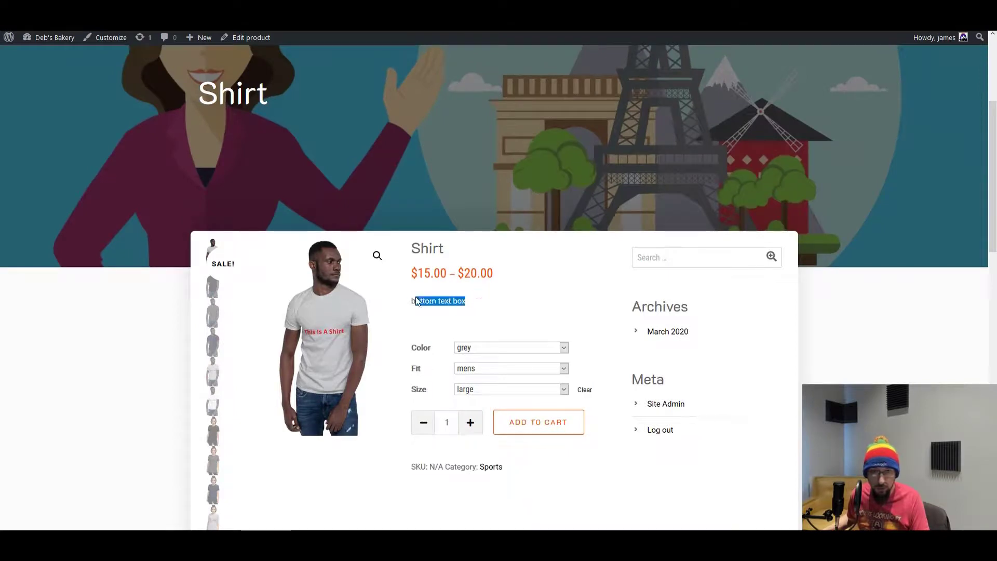
{"action": "left_click", "coordinate": [445, 299]}
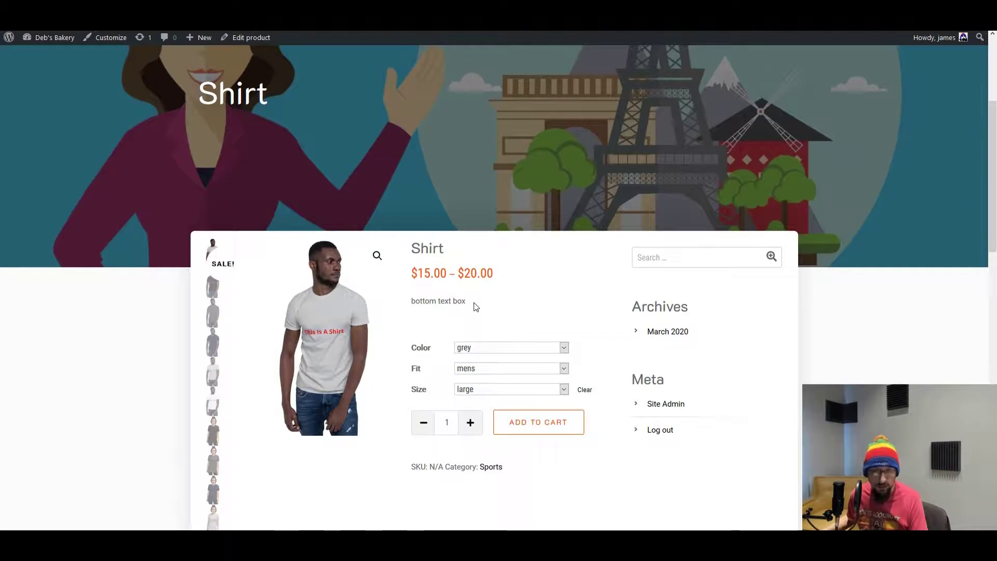
{"action": "scroll", "coordinate": [494, 308], "scroll_direction": "down", "scroll_amount": 1}
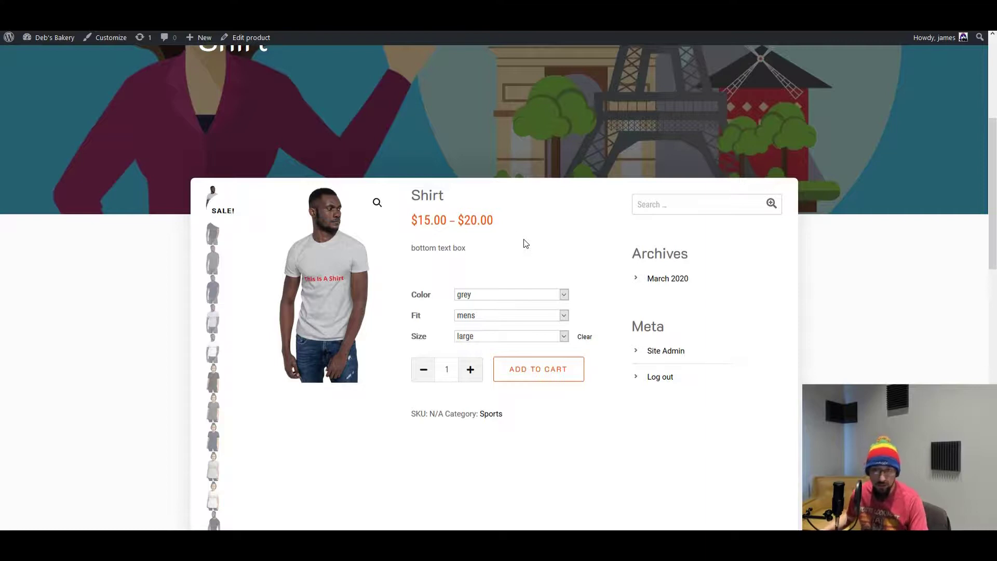
{"action": "left_click", "coordinate": [532, 369]}
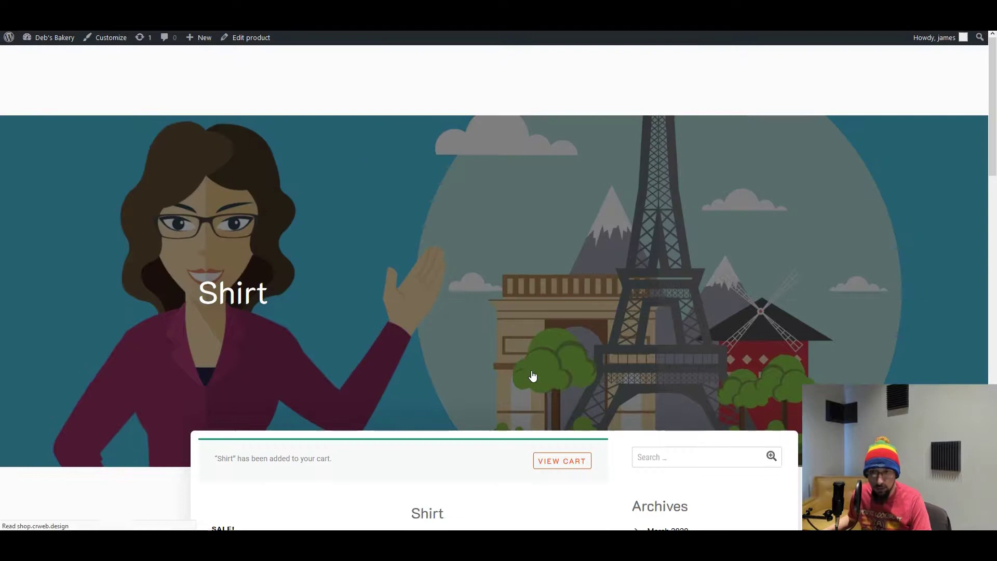
{"action": "scroll", "coordinate": [523, 321], "scroll_direction": "down", "scroll_amount": 5}
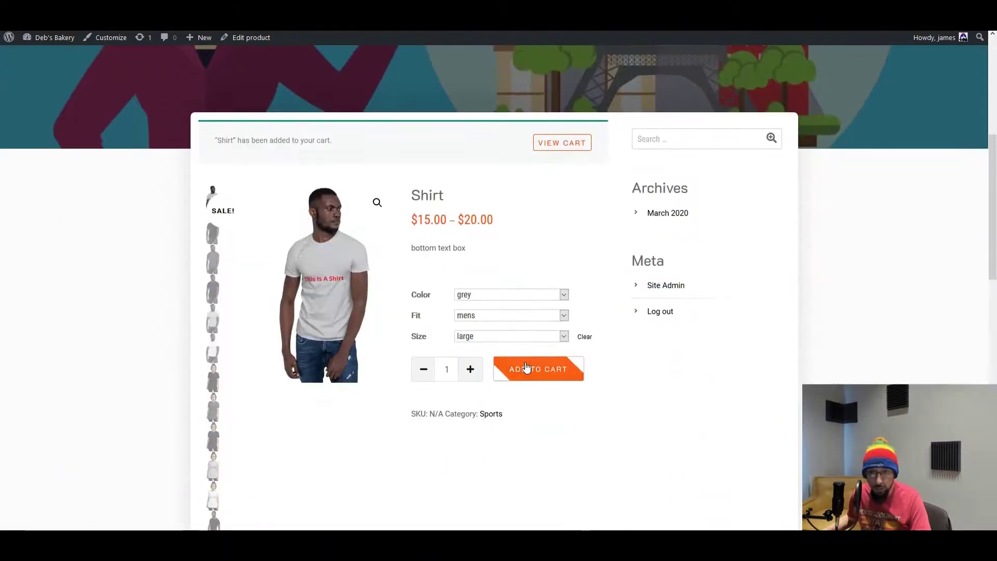
{"action": "left_click", "coordinate": [562, 143]}
- Set the cart's shipping country to United States (US), giving $3.00 flat-rate shipping
{"action": "scroll", "coordinate": [492, 352], "scroll_direction": "down", "scroll_amount": 8}
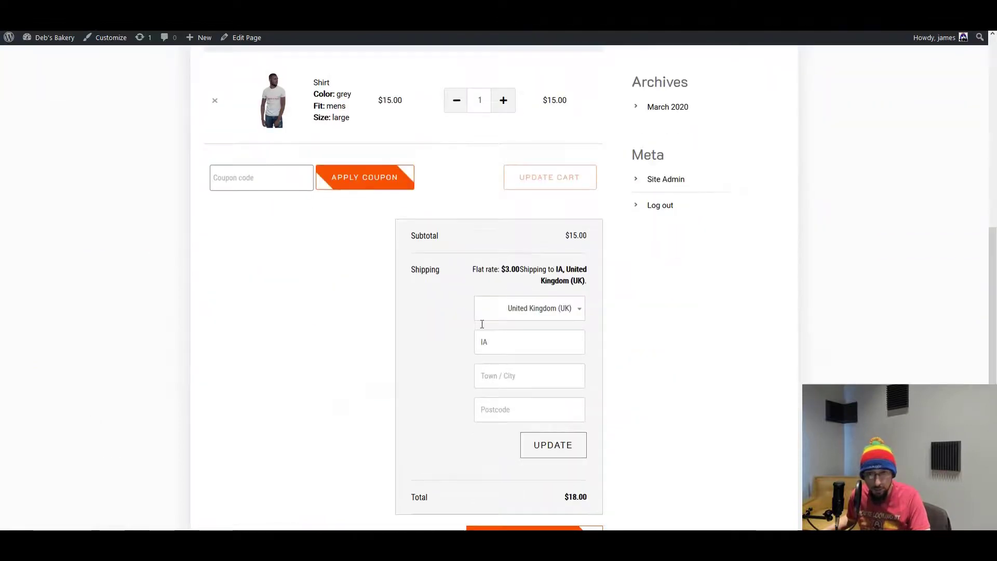
{"action": "scroll", "coordinate": [452, 325], "scroll_direction": "down", "scroll_amount": 3}
{"action": "scroll", "coordinate": [312, 197], "scroll_direction": "up", "scroll_amount": 4}
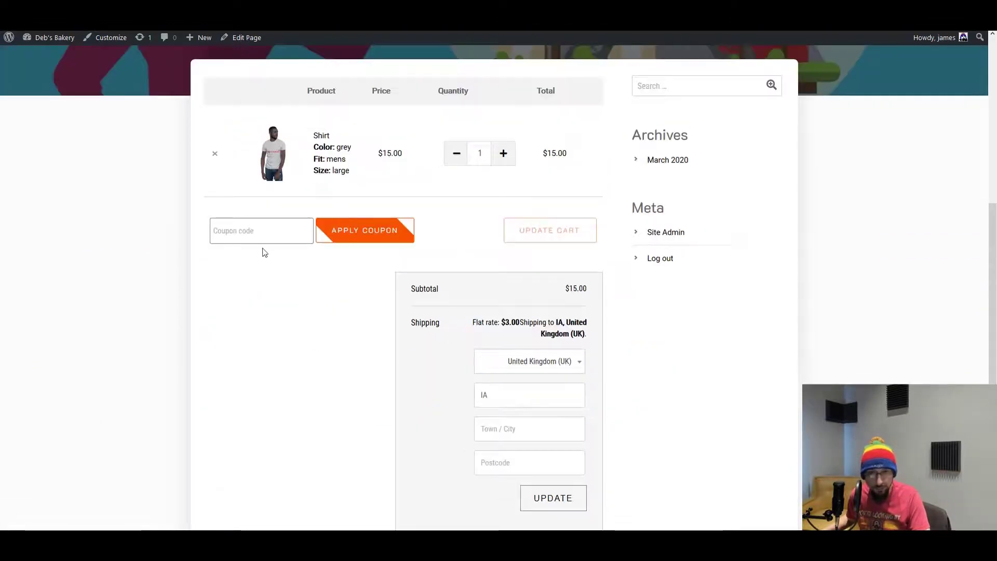
{"action": "left_click", "coordinate": [575, 363]}
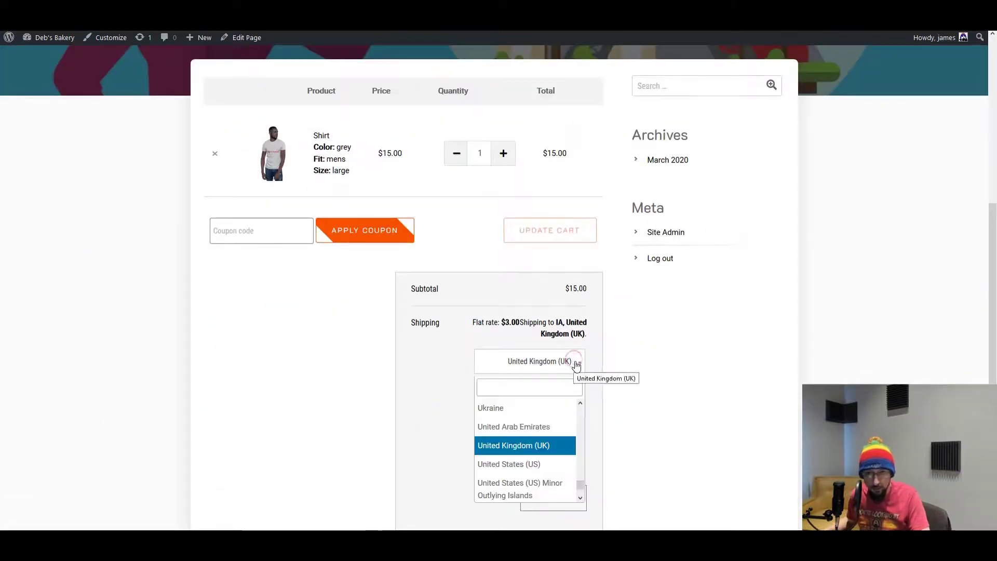
{"action": "left_click", "coordinate": [575, 363]}
{"action": "left_click", "coordinate": [578, 363]}
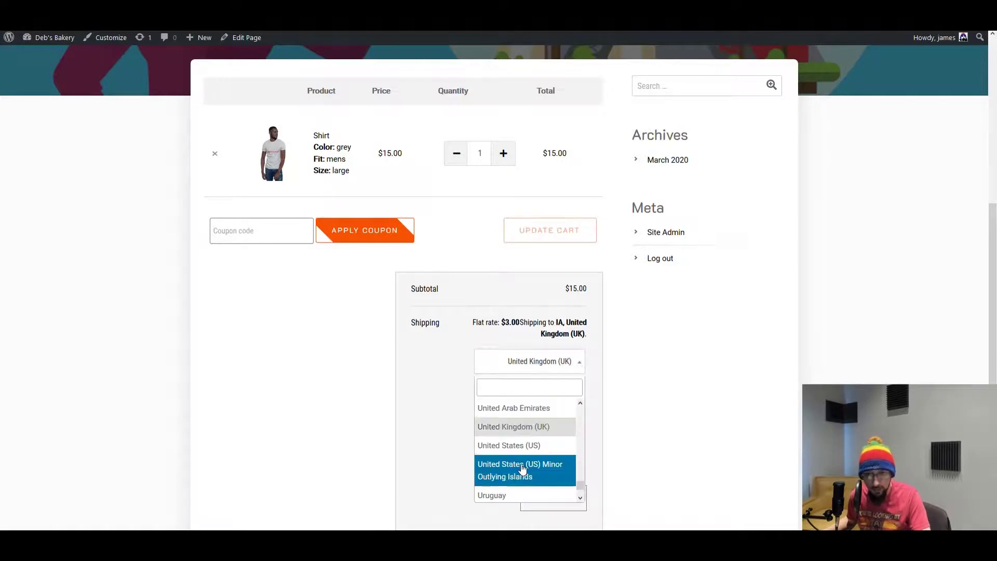
{"action": "left_click", "coordinate": [515, 445]}
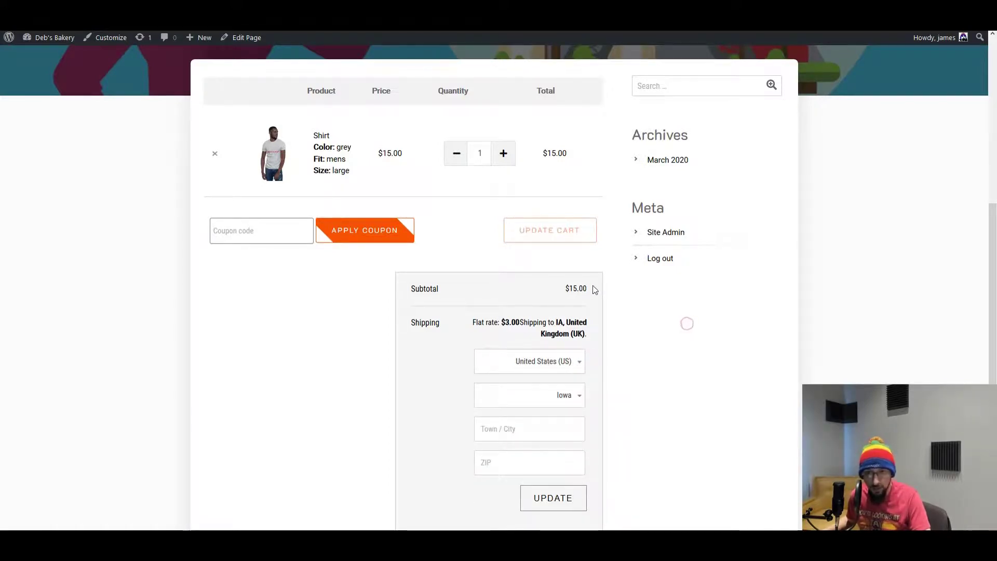
{"action": "scroll", "coordinate": [581, 337], "scroll_direction": "down", "scroll_amount": 3}
{"action": "scroll", "coordinate": [535, 348], "scroll_direction": "up", "scroll_amount": 3}
{"action": "scroll", "coordinate": [495, 340], "scroll_direction": "up", "scroll_amount": 3}
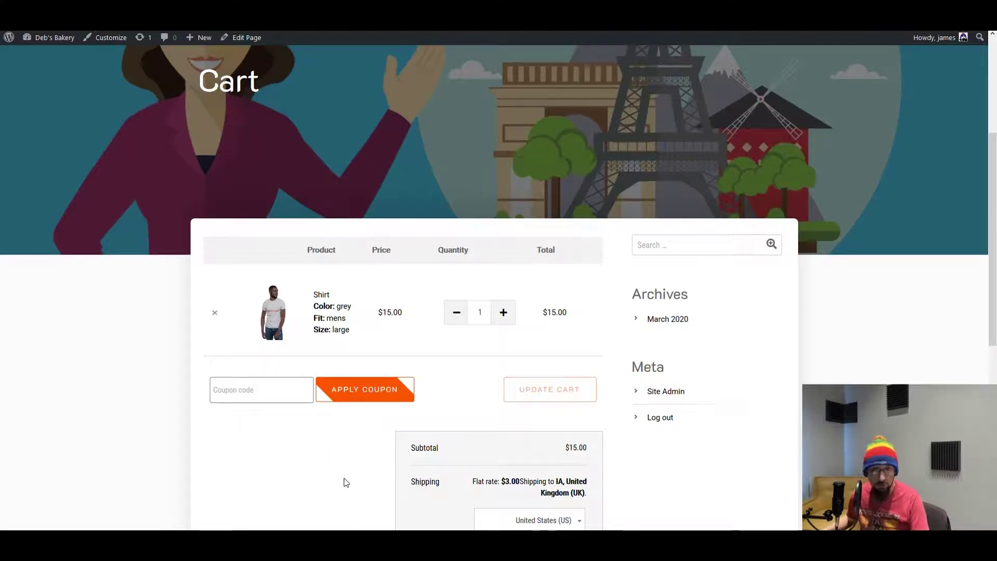
{"action": "left_click", "coordinate": [57, 40]}
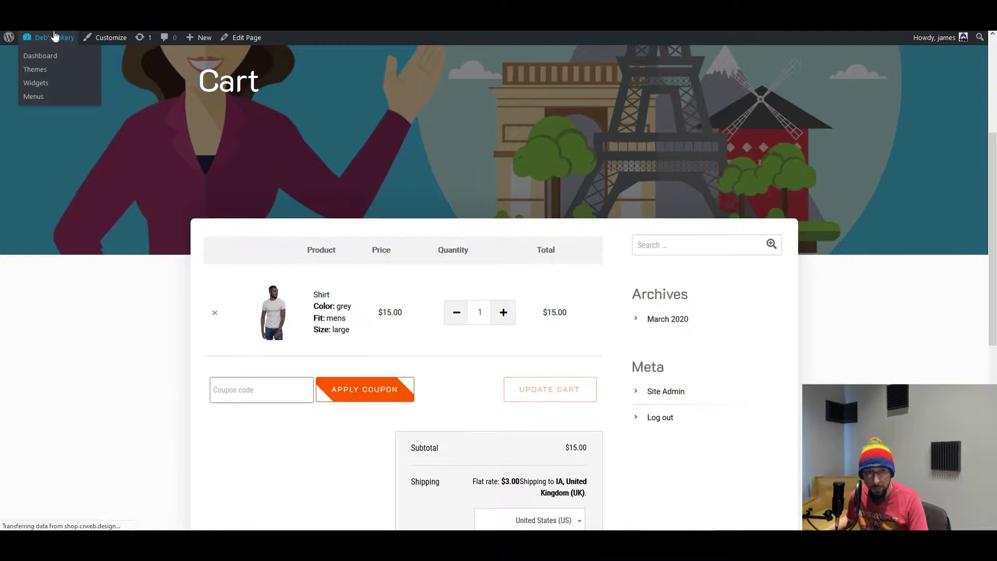
- Go to WooCommerce Settings > Payments and open the Stripe credit card settings
{"action": "mouse_move", "coordinate": [38, 216]}
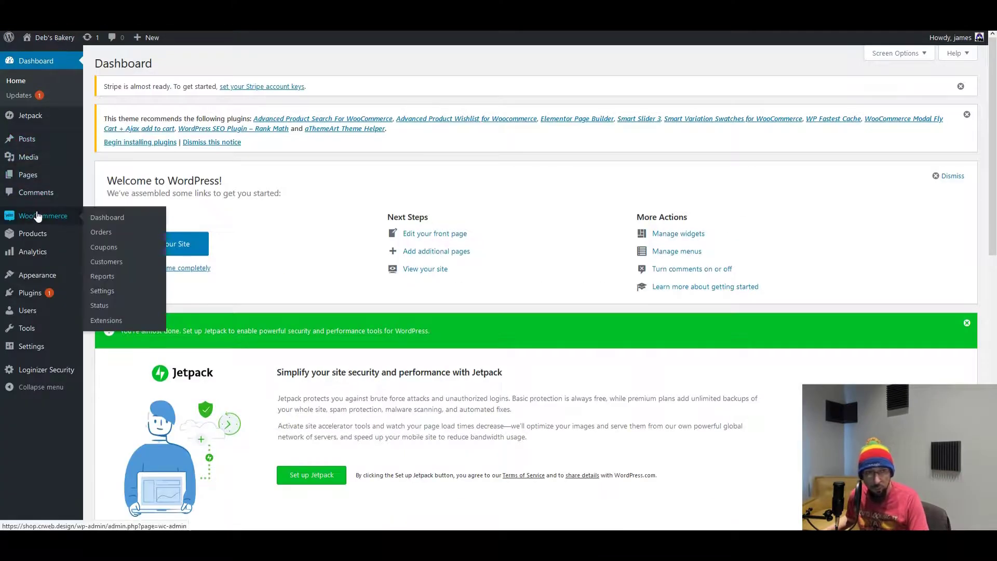
{"action": "left_click", "coordinate": [97, 292]}
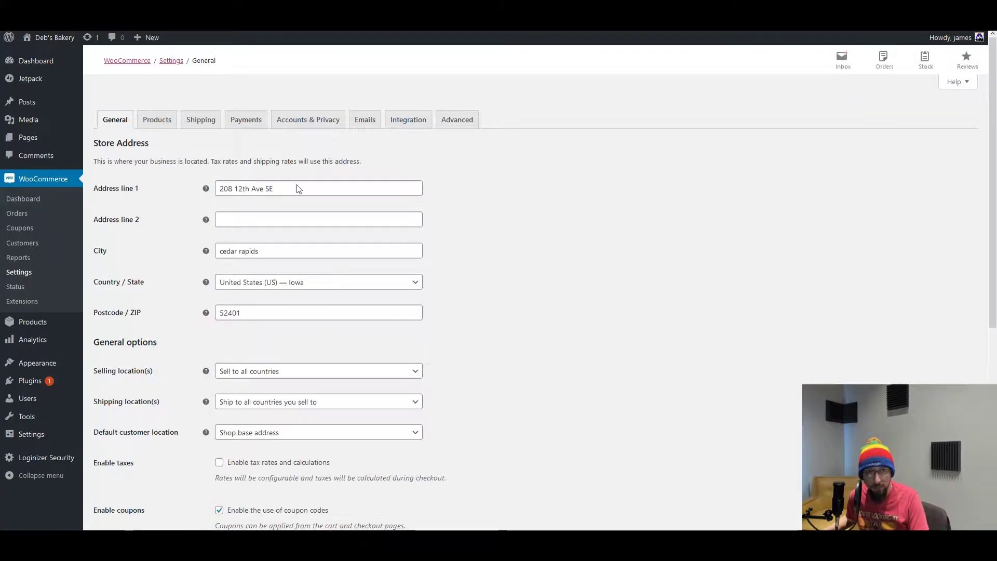
{"action": "left_click", "coordinate": [249, 122]}
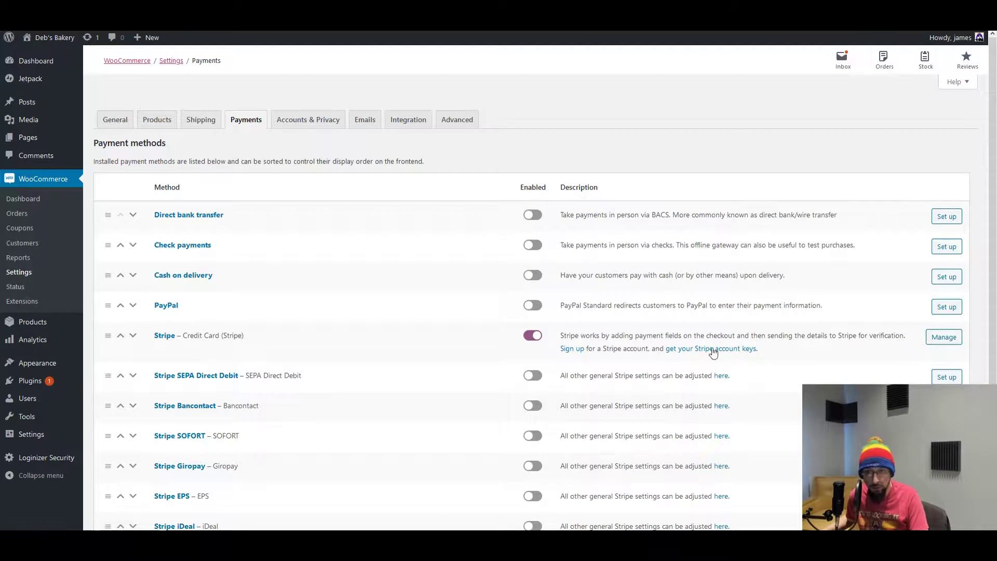
{"action": "left_click", "coordinate": [945, 337]}
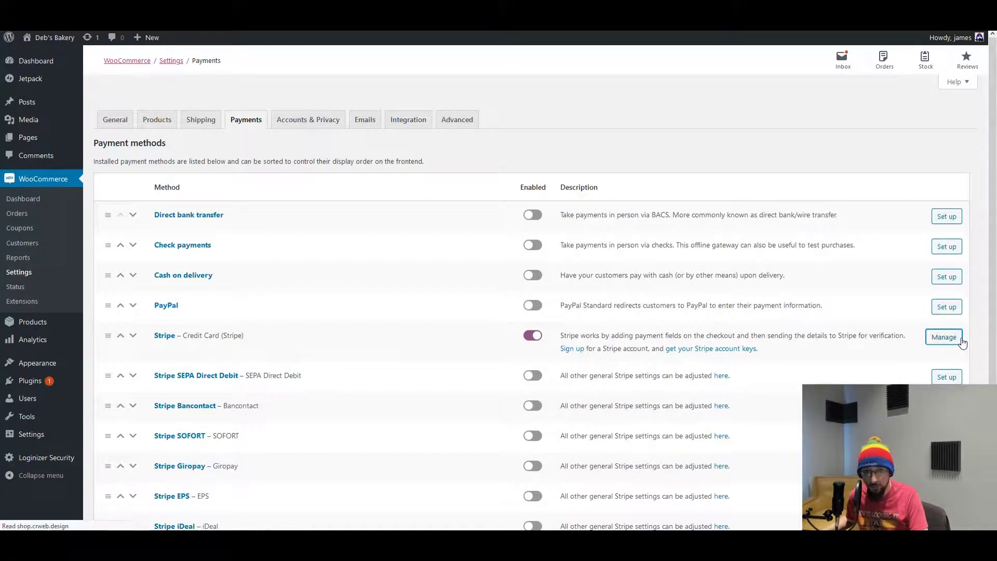
{"action": "scroll", "coordinate": [224, 233], "scroll_direction": "down", "scroll_amount": 2}
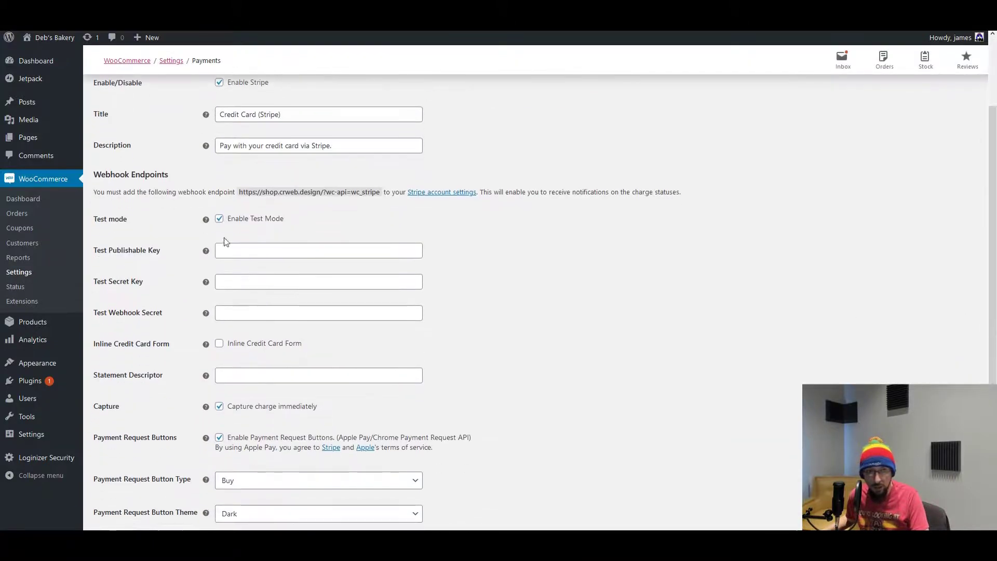
- Leave Enable Test Mode unchecked so the Live Publishable Key, Live Secret Key and Webhook Secret fields appear
{"action": "left_click", "coordinate": [218, 221]}
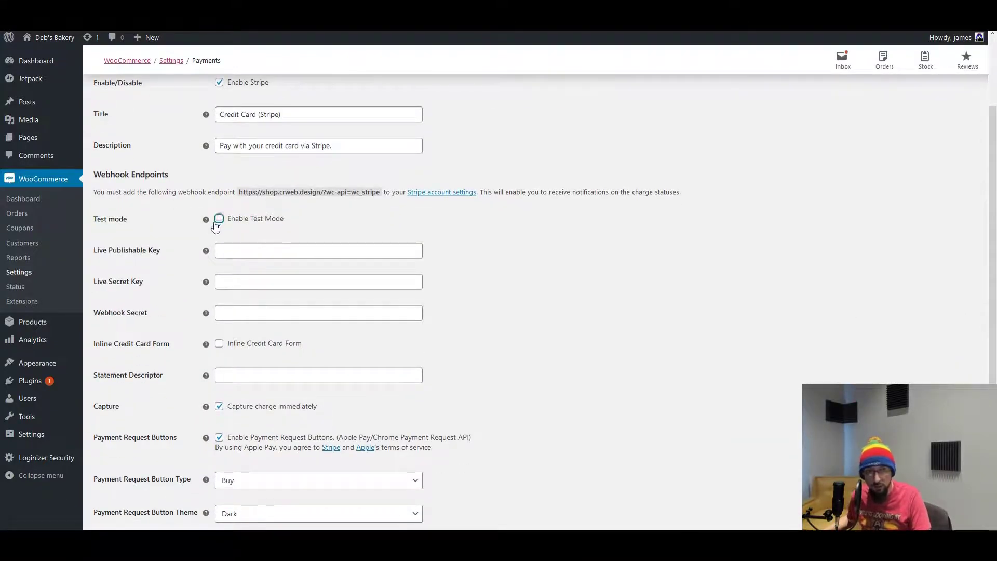
{"action": "left_click", "coordinate": [219, 220]}
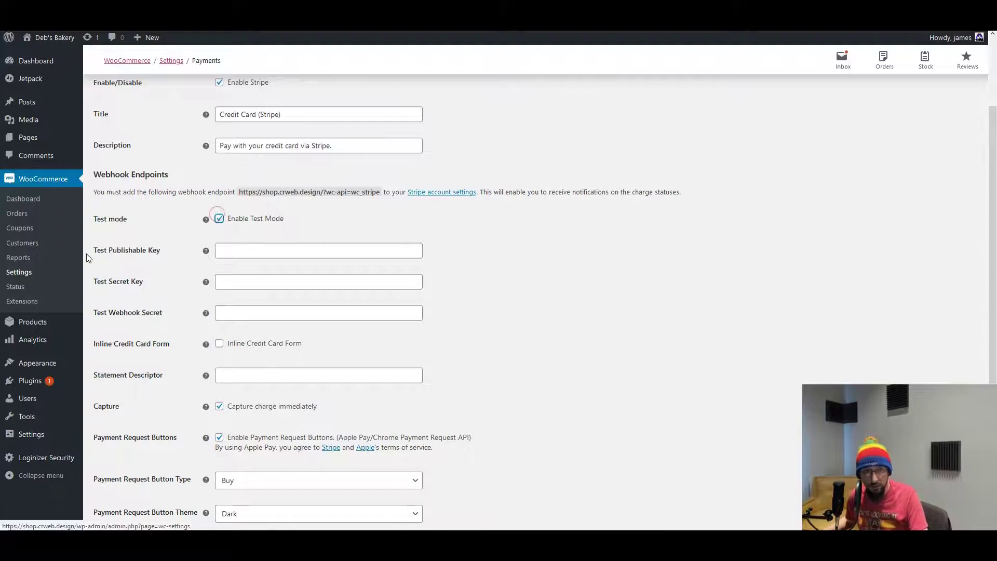
{"action": "left_click_drag", "start_coordinate": [92, 252], "coordinate": [141, 282]}
{"action": "left_click", "coordinate": [137, 259]}
{"action": "left_click", "coordinate": [218, 219]}
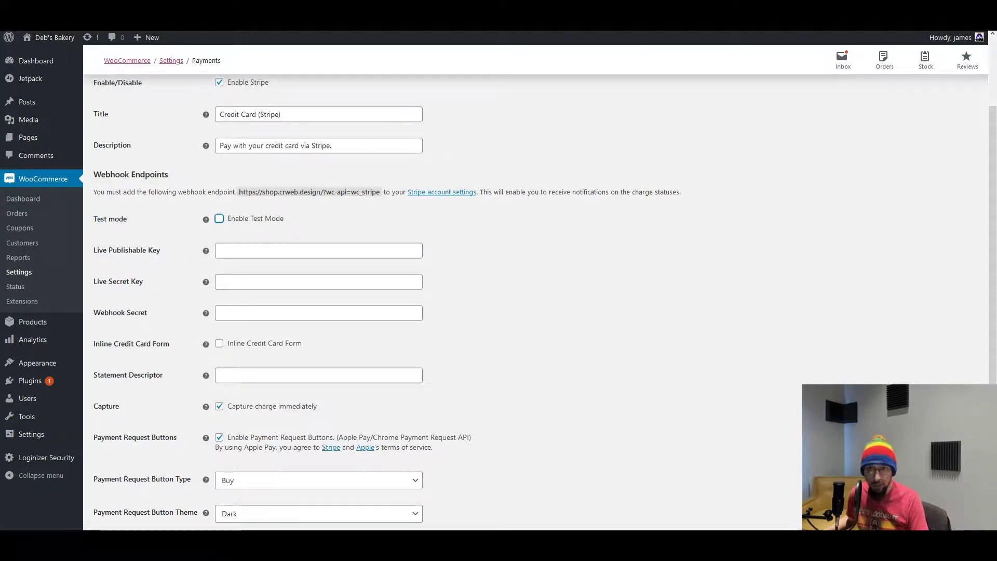
{"action": "key", "text": "ctrl+Tab"}
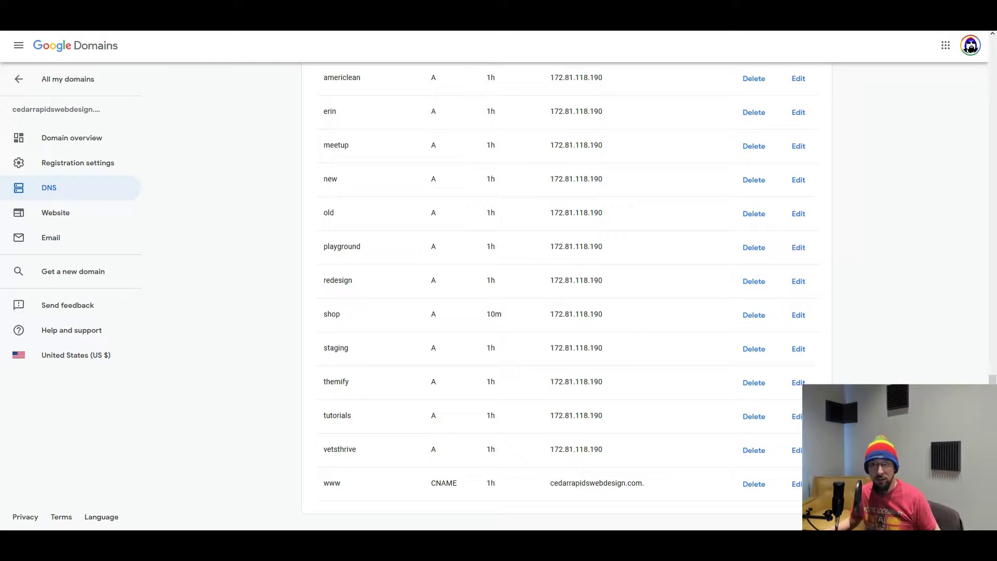
- Sign in at stripe.com with the saved e-mail and password, then enter the 6-digit verification code
{"action": "key", "text": "ctrl+l"}
{"action": "type", "text": "stripe.com"}
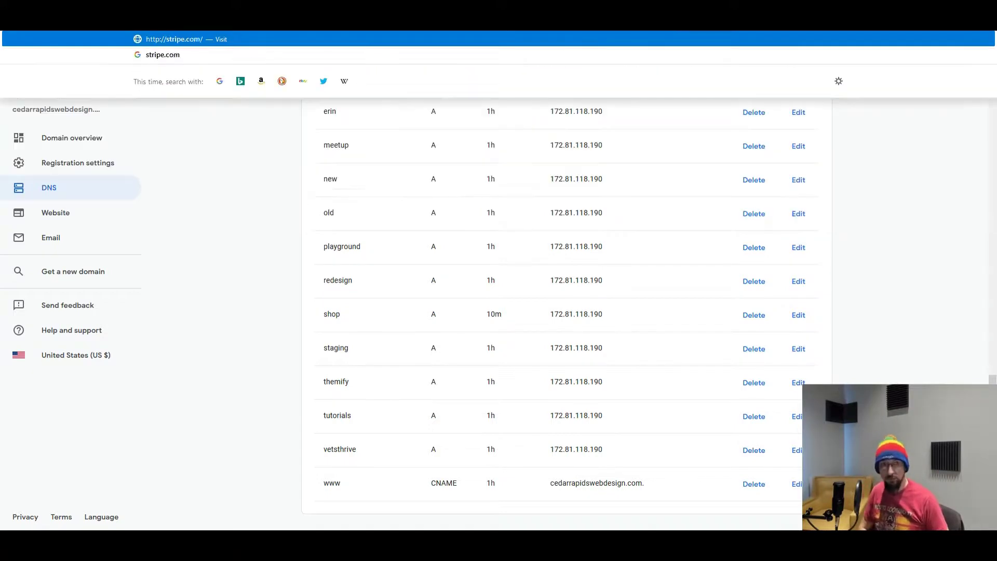
{"action": "key", "text": "Return"}
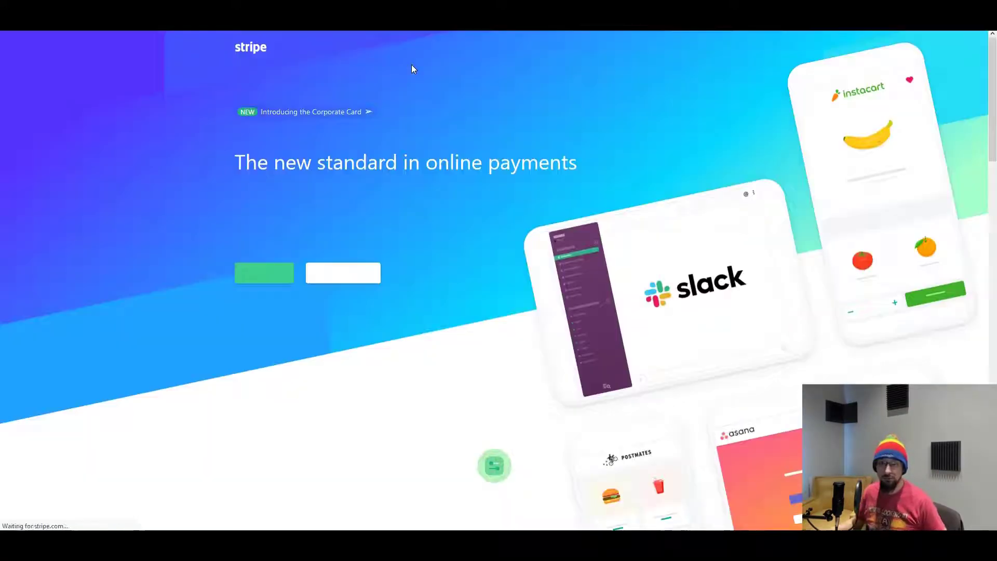
{"action": "left_click", "coordinate": [751, 49]}
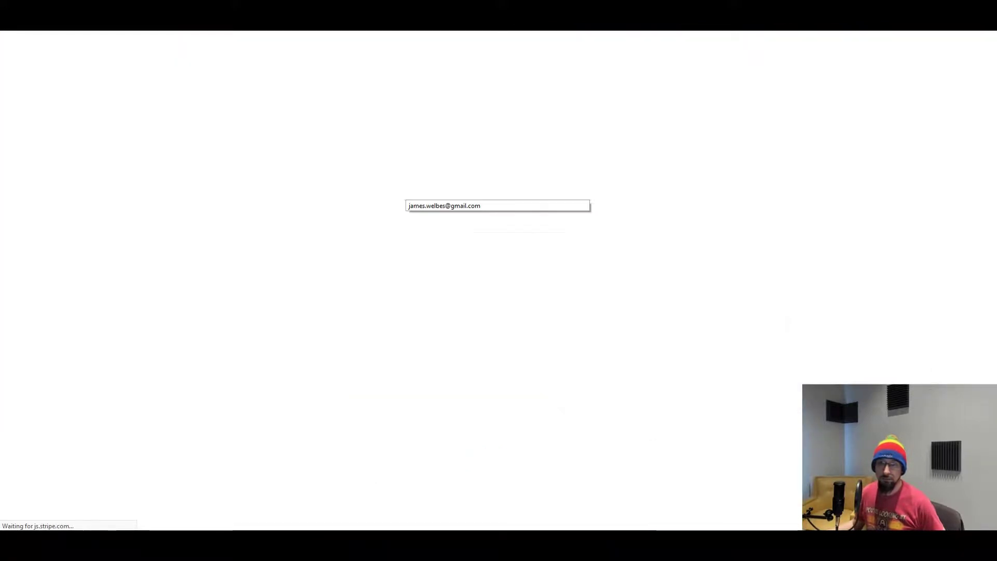
{"action": "left_click", "coordinate": [456, 203]}
{"action": "left_click", "coordinate": [449, 242]}
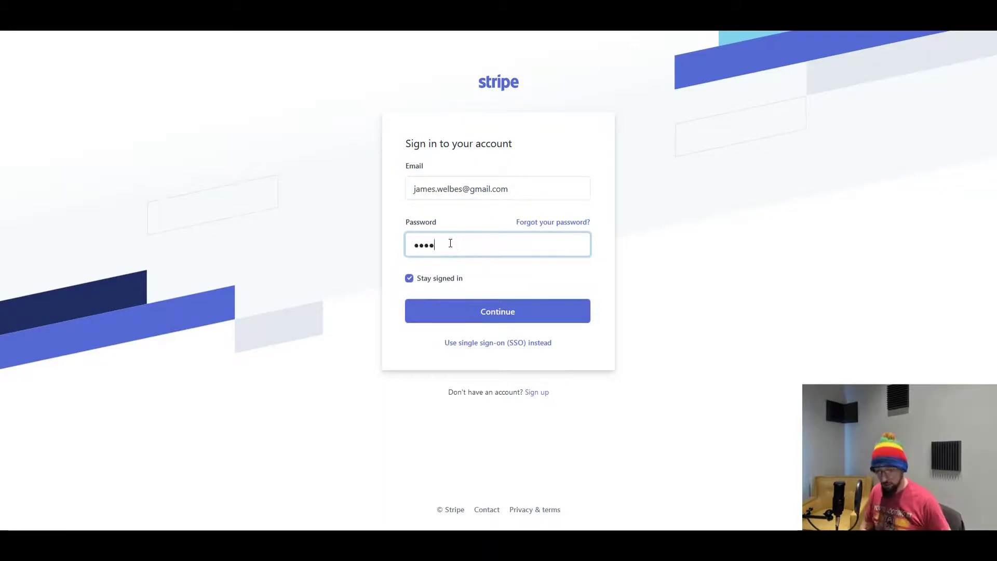
{"action": "key", "text": "Return"}
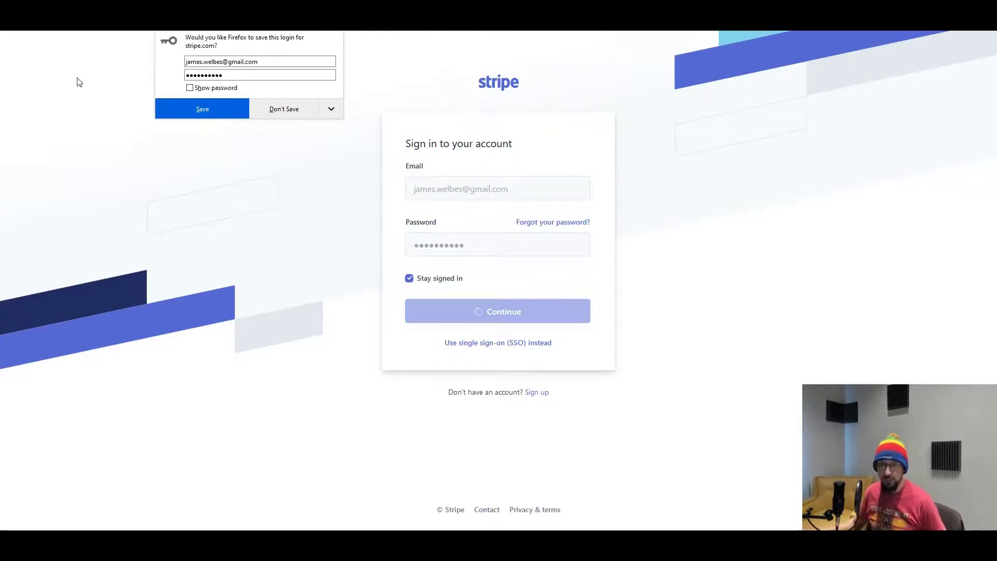
{"action": "left_click", "coordinate": [294, 110]}
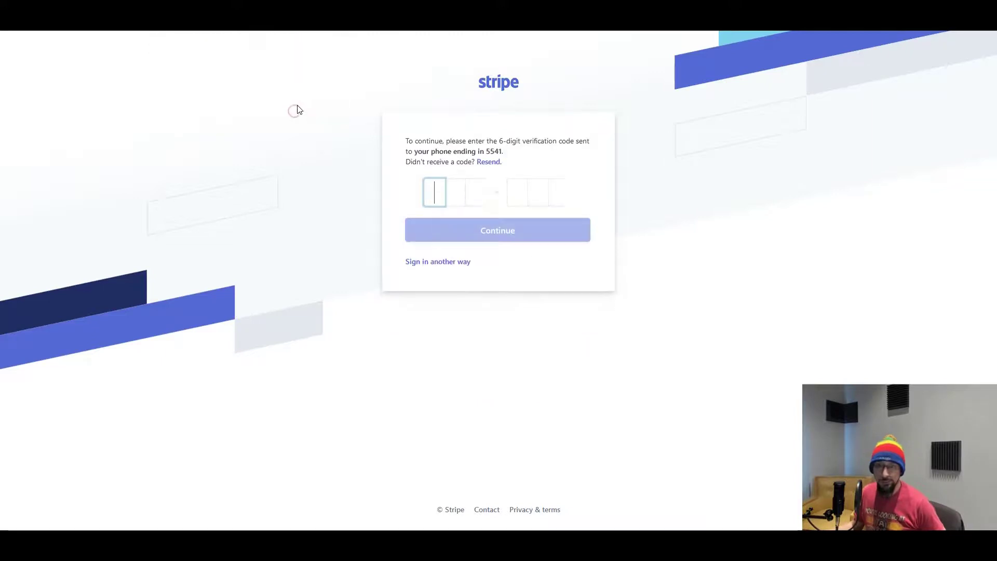
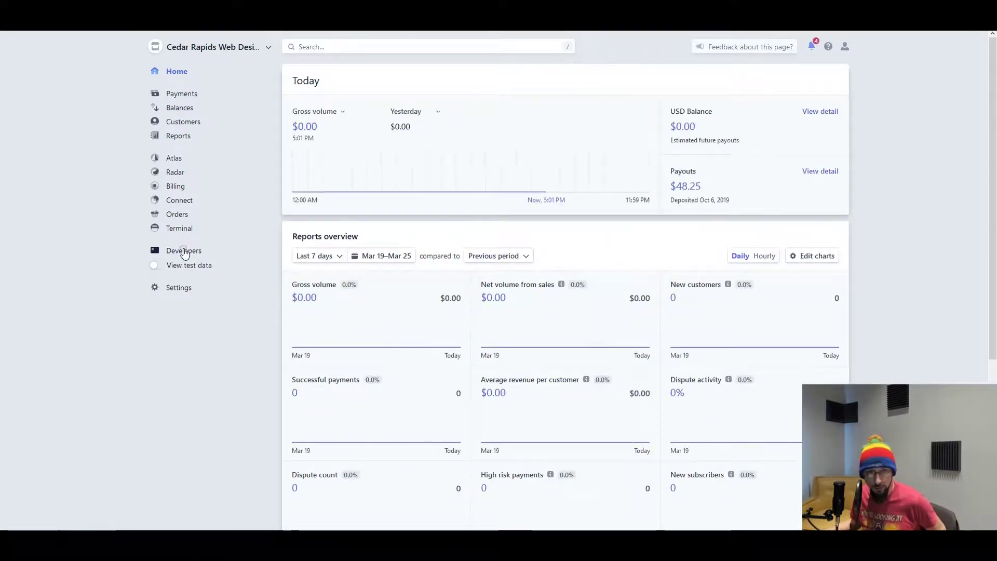
- Find the live Publishable key under Developers > API keys, then return to the WordPress Stripe settings
{"action": "left_click", "coordinate": [181, 251]}
{"action": "left_click", "coordinate": [179, 265]}
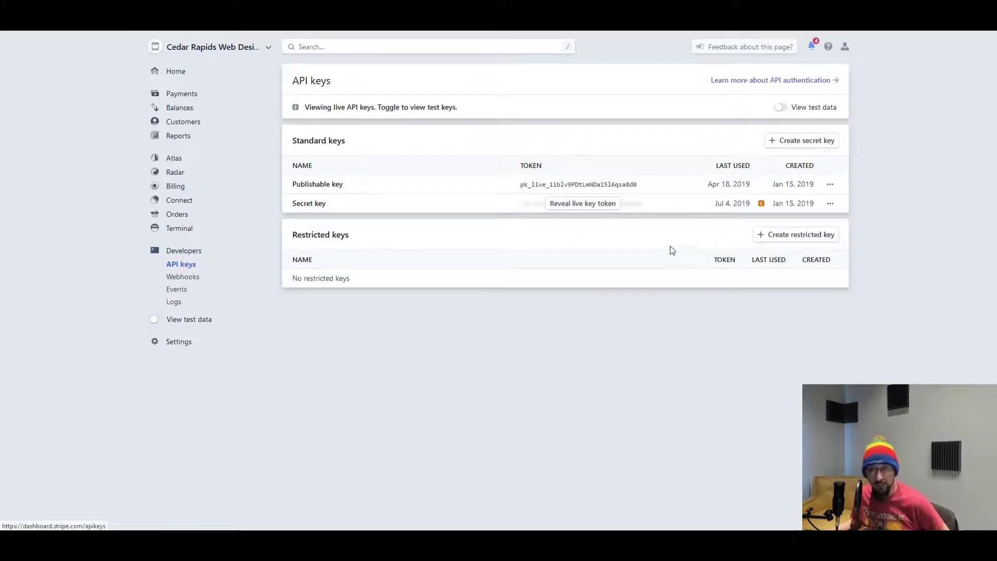
{"action": "left_click_drag", "start_coordinate": [522, 185], "coordinate": [645, 194]}
{"action": "left_click", "coordinate": [636, 186]}
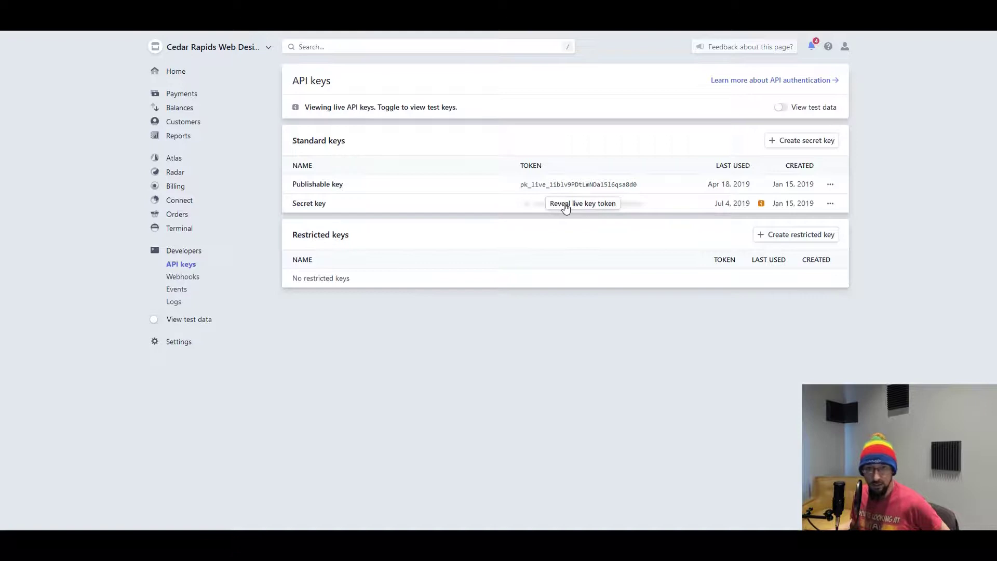
{"action": "left_click_drag", "start_coordinate": [292, 185], "coordinate": [353, 193]}
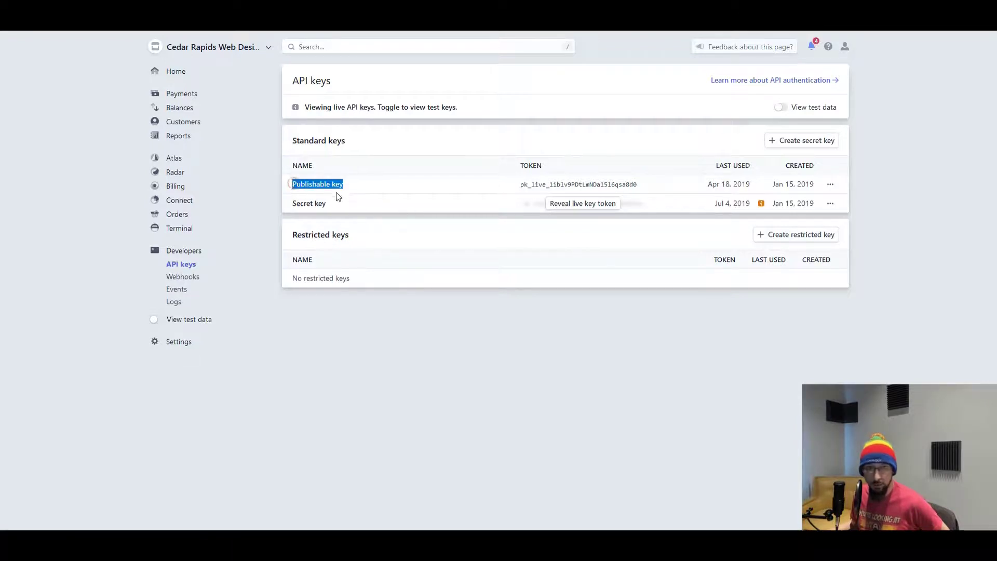
{"action": "left_click", "coordinate": [77, 7]}
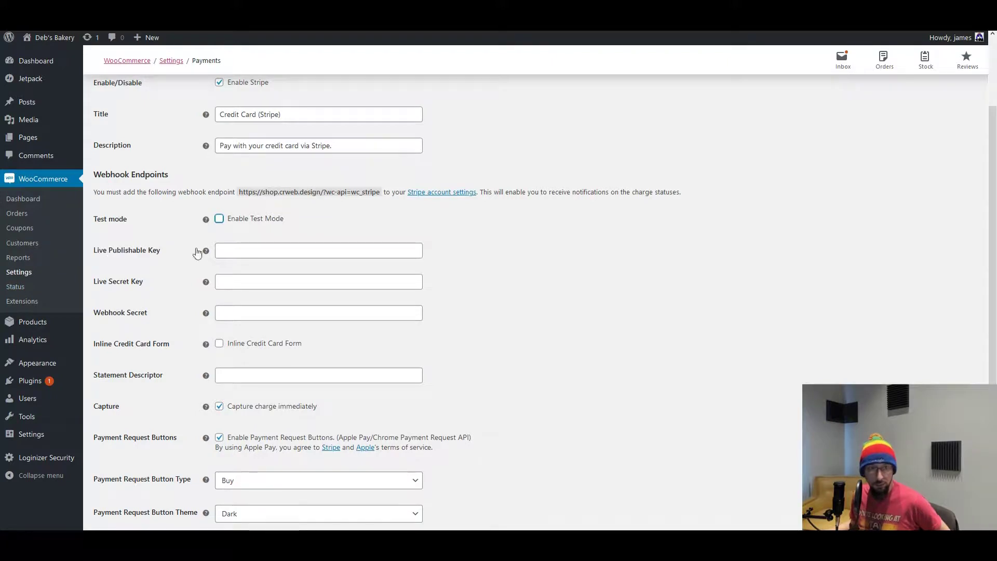
- Check the empty Live Publishable and Live Secret Key fields, then switch back to Stripe's API keys
{"action": "left_click", "coordinate": [245, 251]}
{"action": "left_click", "coordinate": [228, 279]}
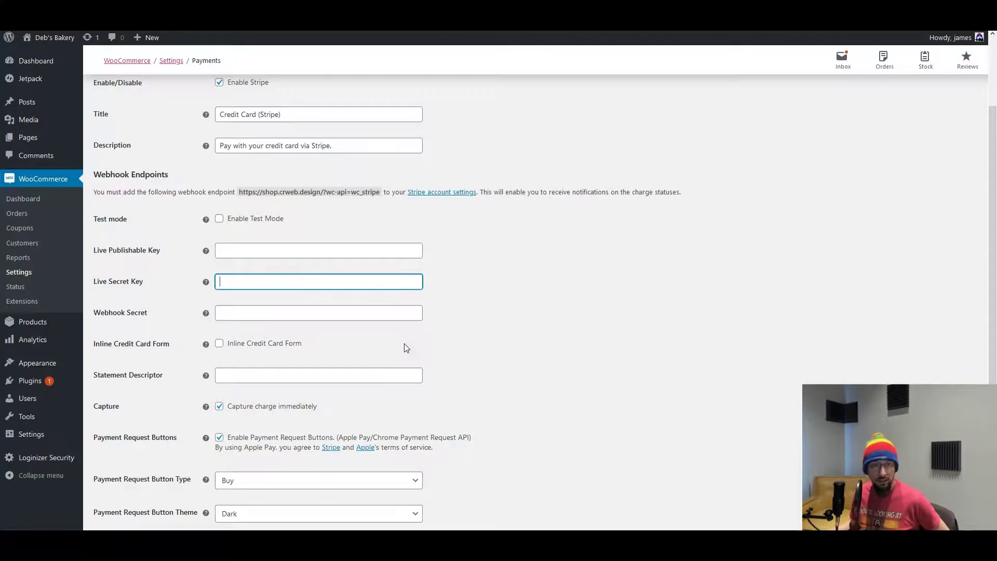
{"action": "scroll", "coordinate": [472, 358], "scroll_direction": "down", "scroll_amount": 3}
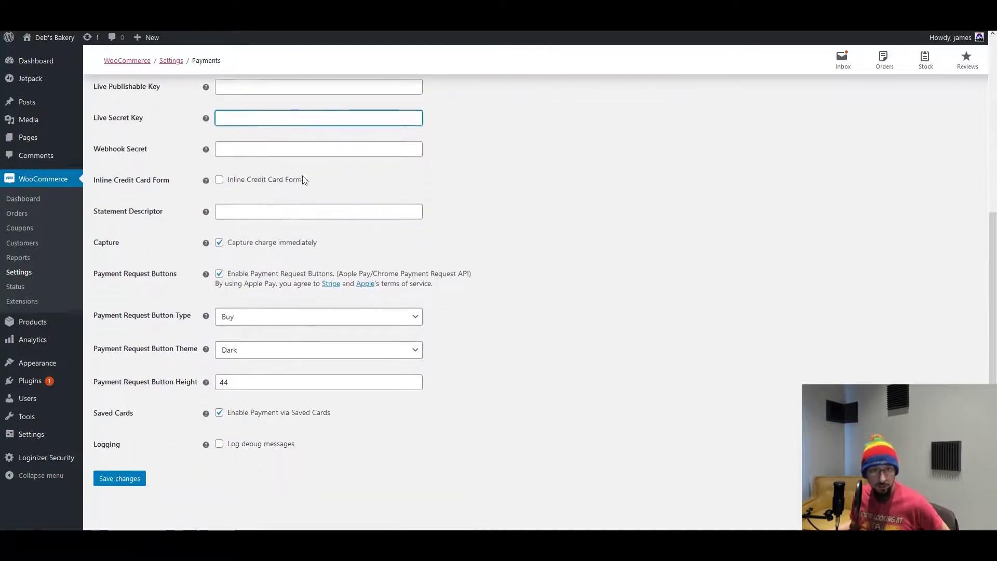
{"action": "scroll", "coordinate": [485, 391], "scroll_direction": "up", "scroll_amount": 3}
{"action": "scroll", "coordinate": [485, 391], "scroll_direction": "down", "scroll_amount": 3}
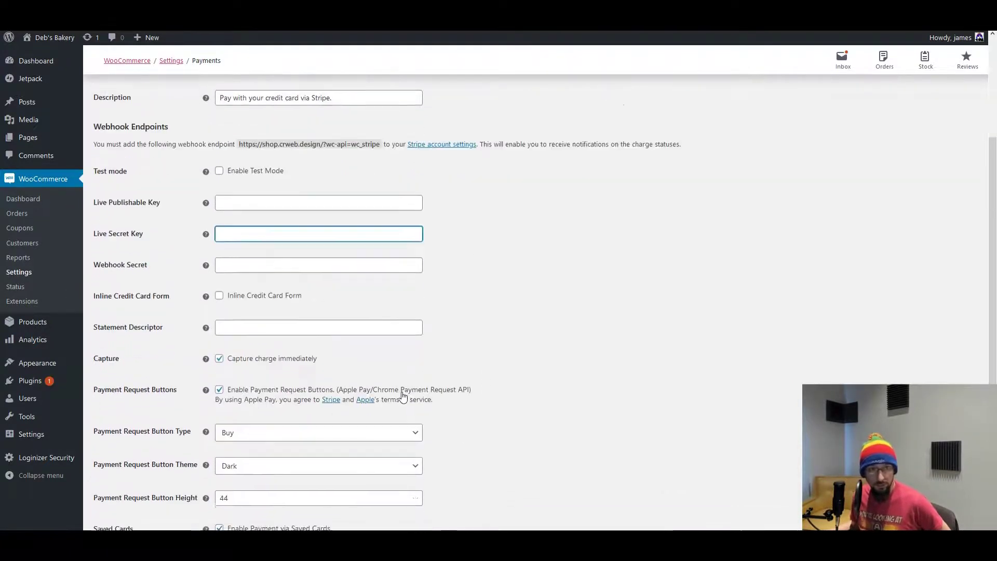
{"action": "scroll", "coordinate": [234, 369], "scroll_direction": "up", "scroll_amount": 2}
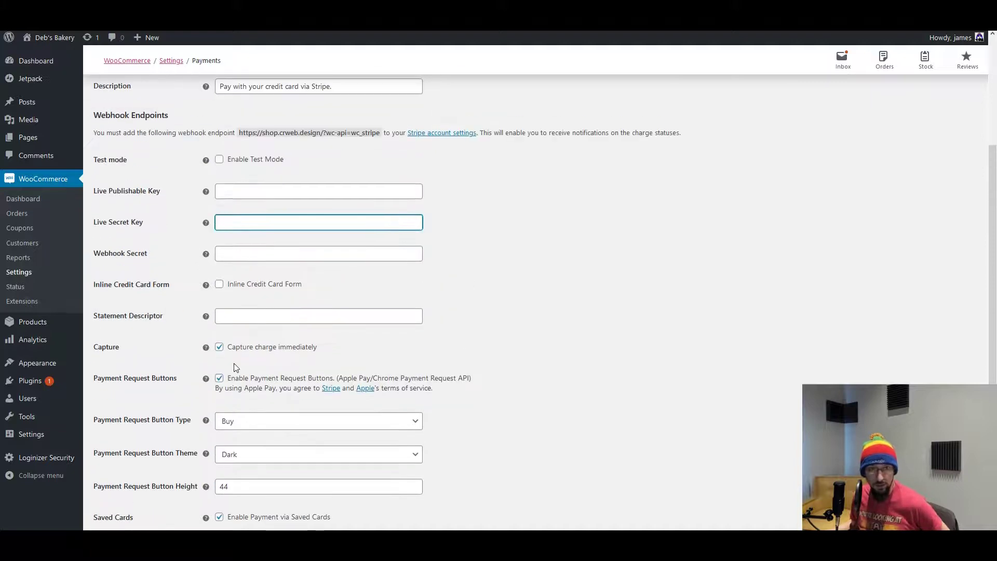
{"action": "scroll", "coordinate": [363, 359], "scroll_direction": "up", "scroll_amount": 3}
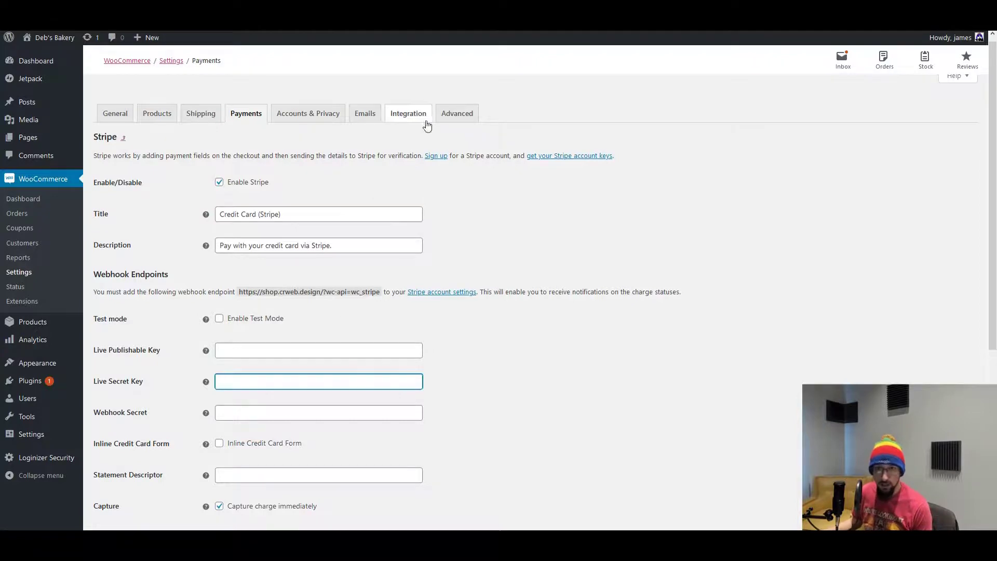
{"action": "key", "text": "alt+Tab"}
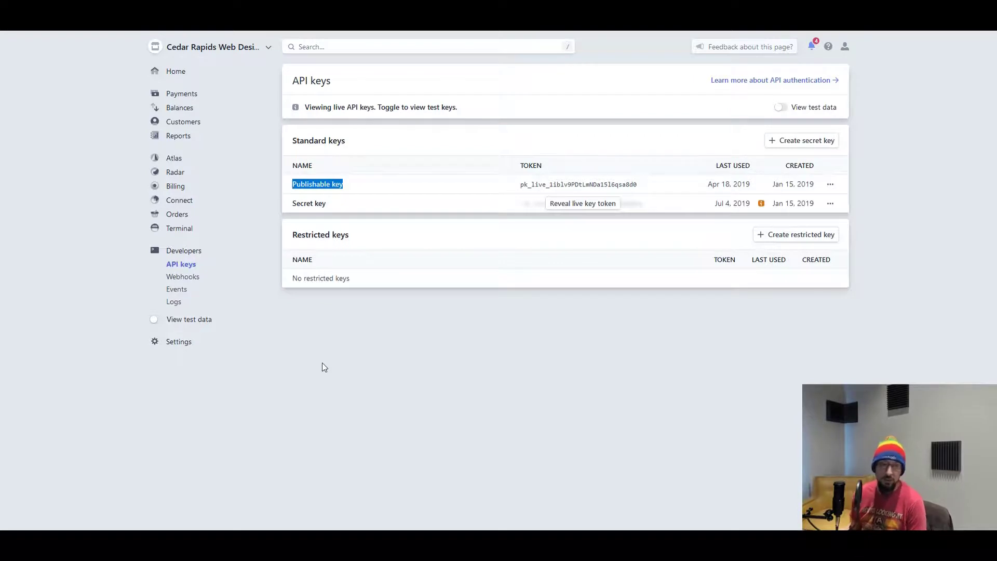
- Deselect the Publishable key text on Stripe's API keys page
{"action": "left_click", "coordinate": [625, 346]}
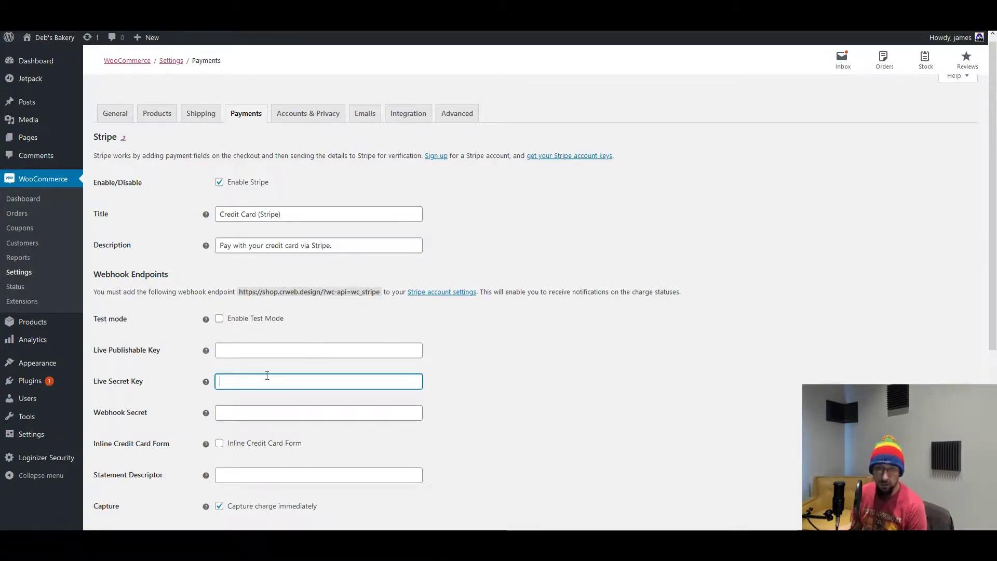
- Visit the live Deb's Bakery storefront and scroll through its front page
{"action": "left_click", "coordinate": [52, 38]}
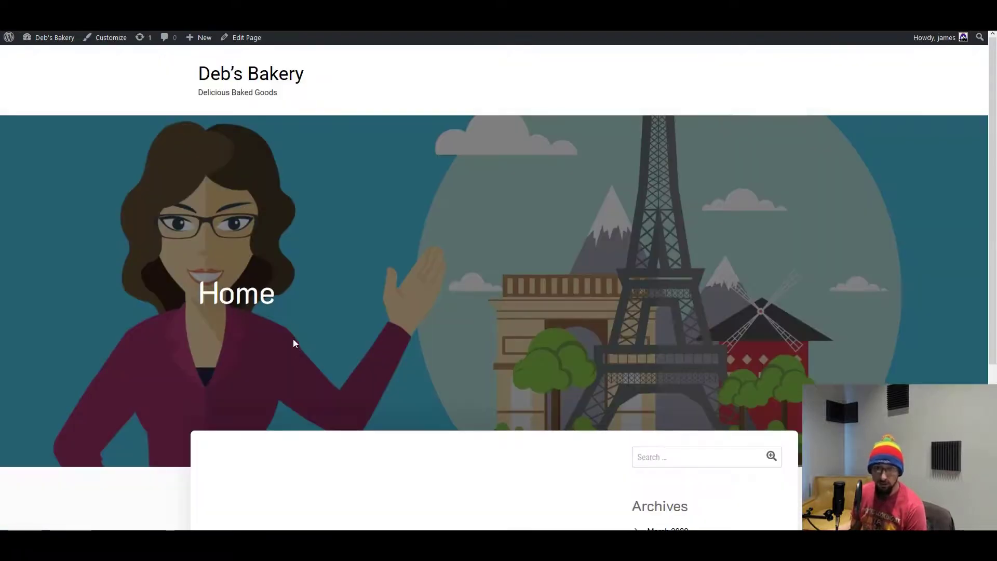
{"action": "scroll", "coordinate": [293, 339], "scroll_direction": "down", "scroll_amount": 4}
{"action": "scroll", "coordinate": [445, 82], "scroll_direction": "up", "scroll_amount": 4}
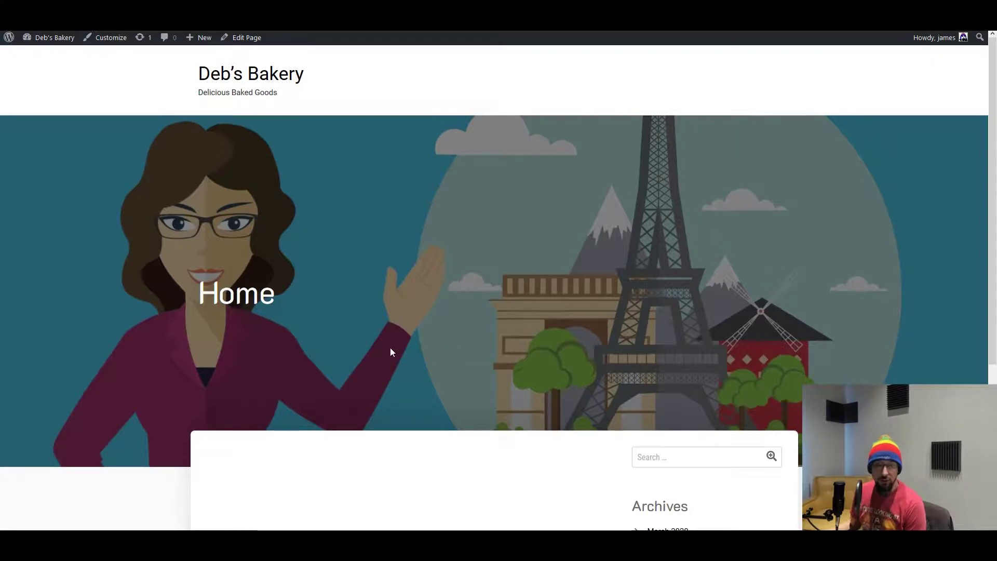
{"action": "scroll", "coordinate": [362, 280], "scroll_direction": "down", "scroll_amount": 3}
{"action": "scroll", "coordinate": [353, 258], "scroll_direction": "down", "scroll_amount": 2}
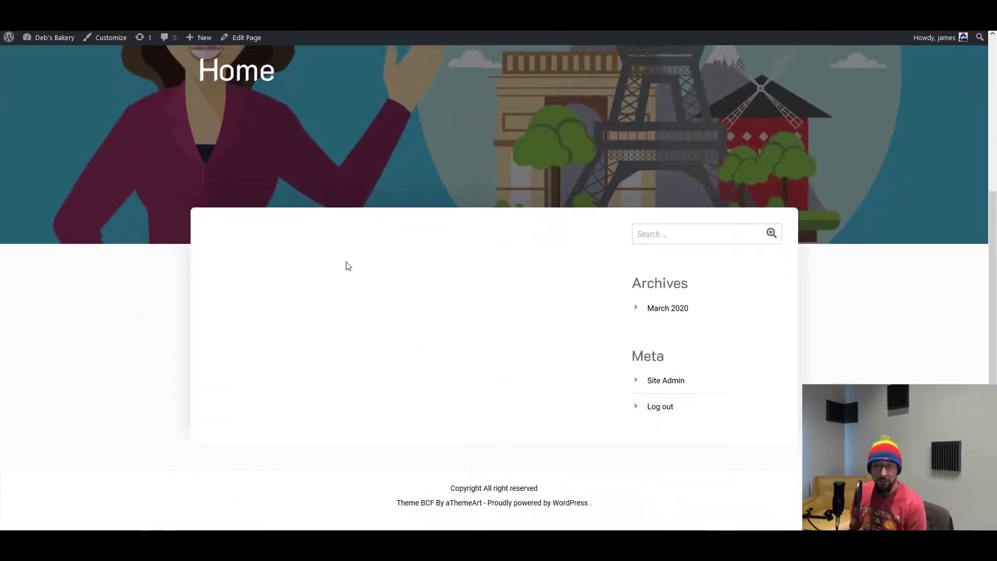
{"action": "scroll", "coordinate": [345, 265], "scroll_direction": "up", "scroll_amount": 5}
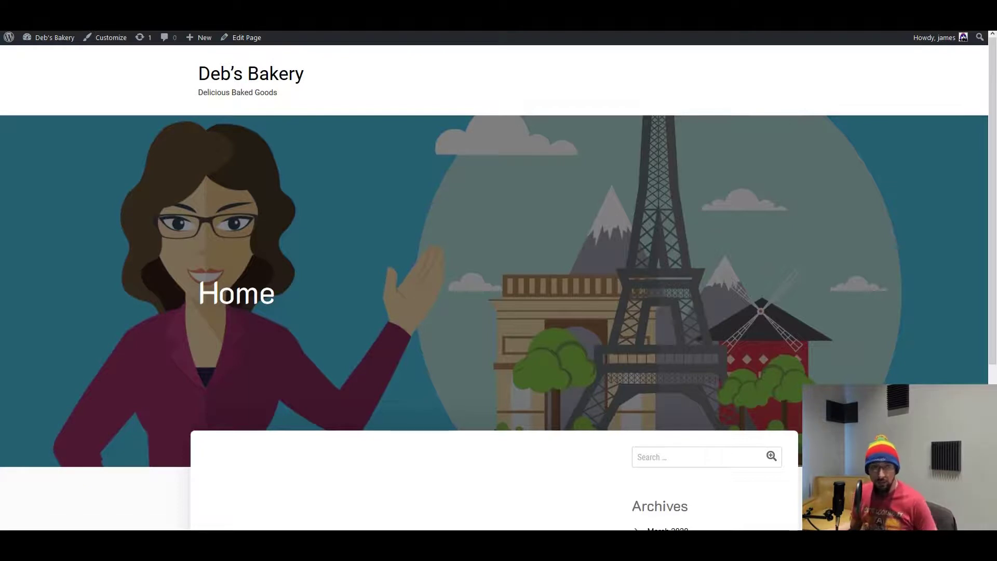
- Load the site's /shop page to see the Shirt product listing
{"action": "type", "text": "/shop.crweb.design/shop"}
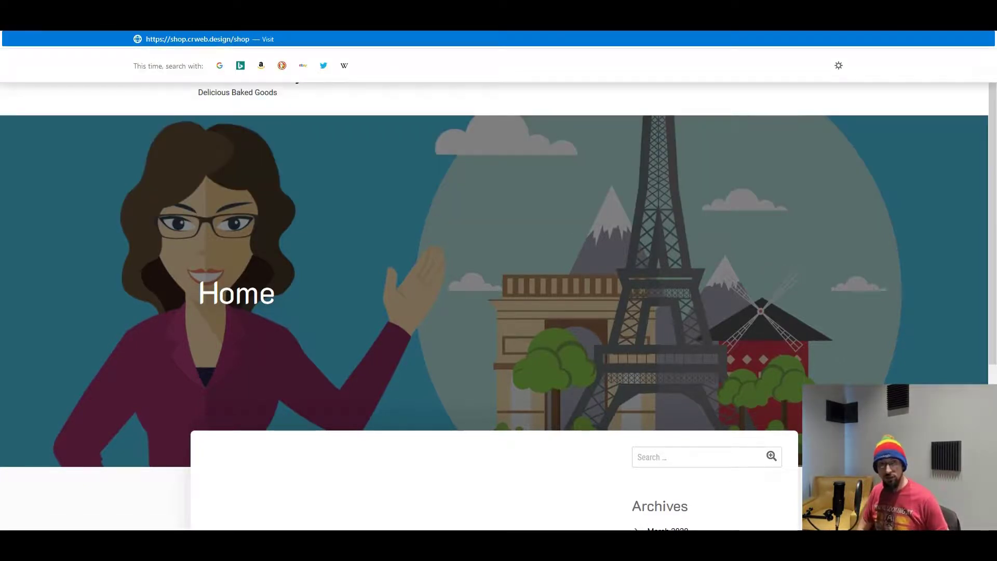
{"action": "key", "text": "Return"}
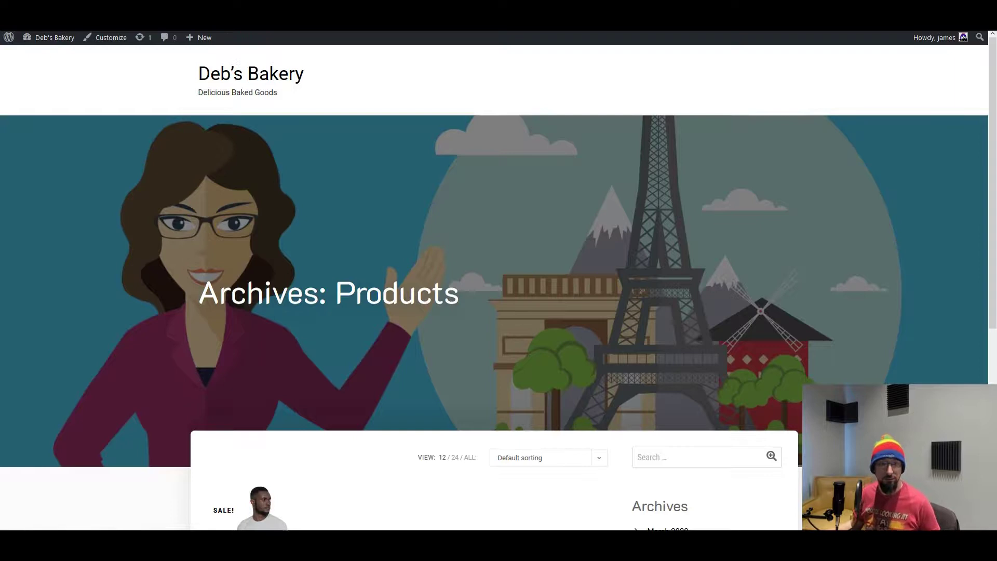
{"action": "scroll", "coordinate": [289, 334], "scroll_direction": "down", "scroll_amount": 4}
{"action": "scroll", "coordinate": [289, 283], "scroll_direction": "down", "scroll_amount": 2}
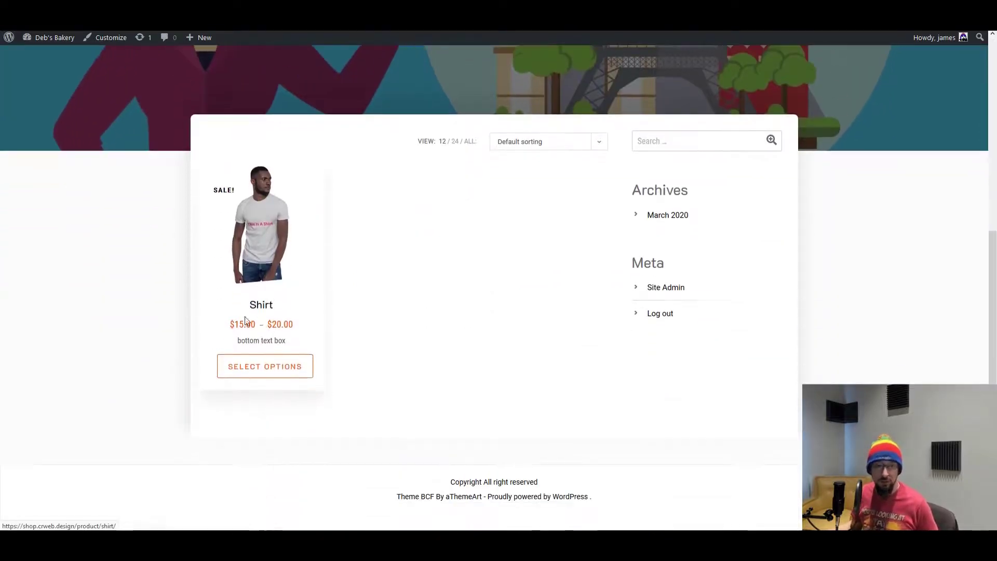
{"action": "scroll", "coordinate": [289, 283], "scroll_direction": "up", "scroll_amount": 6}
- Under Settings > Reading, set the static Homepage to Shop and save the changes
{"action": "left_click", "coordinate": [42, 42]}
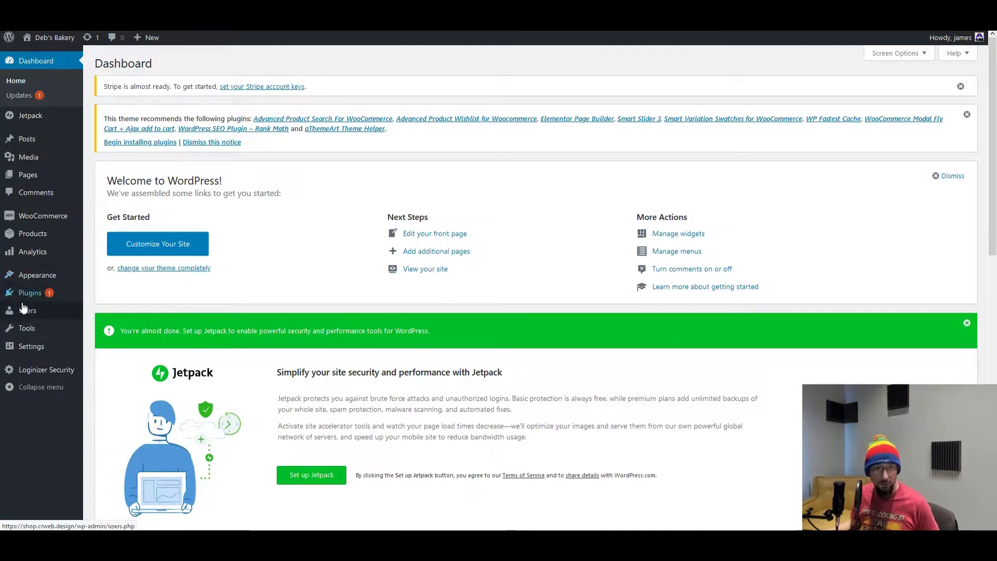
{"action": "mouse_move", "coordinate": [28, 350]}
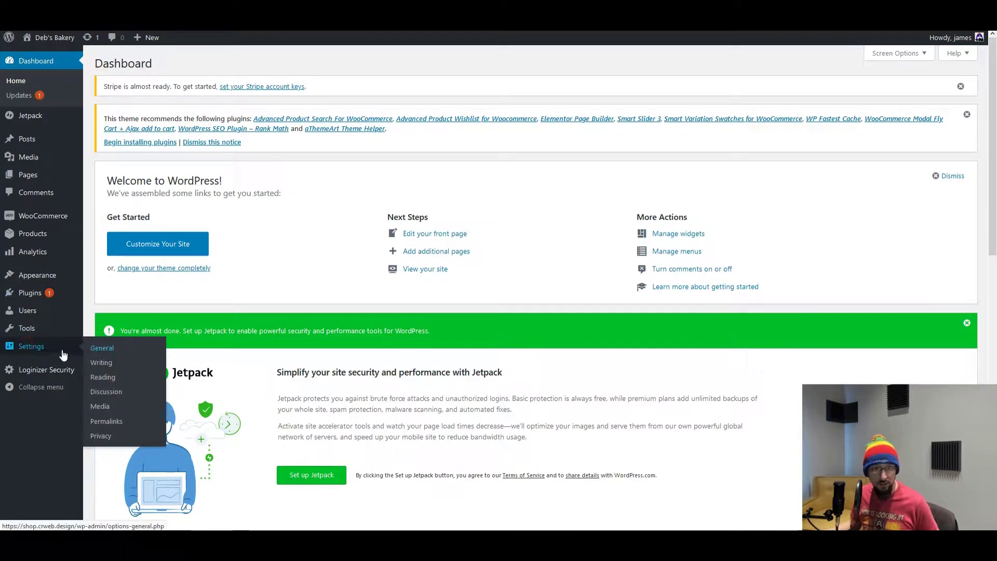
{"action": "left_click", "coordinate": [99, 349]}
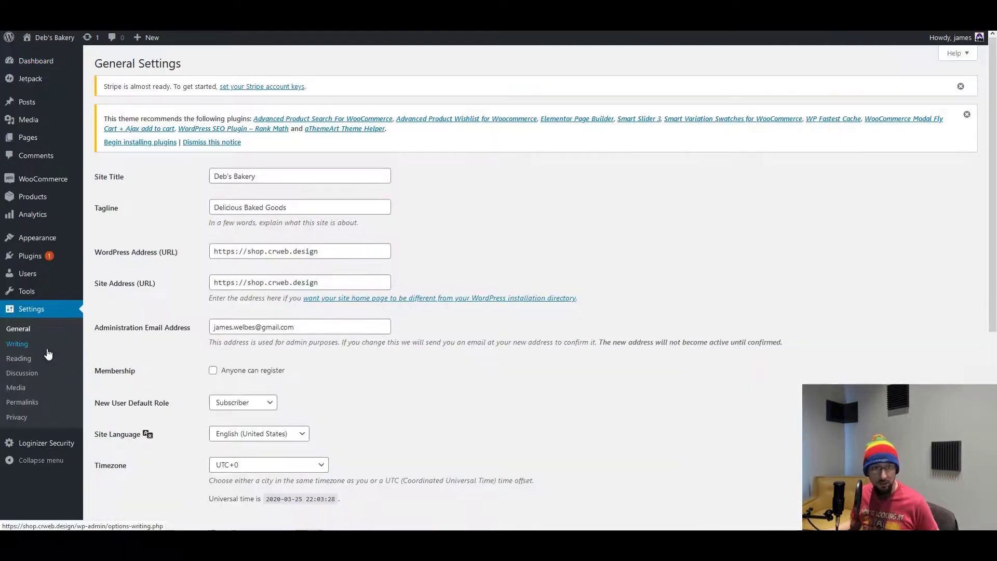
{"action": "left_click", "coordinate": [17, 362]}
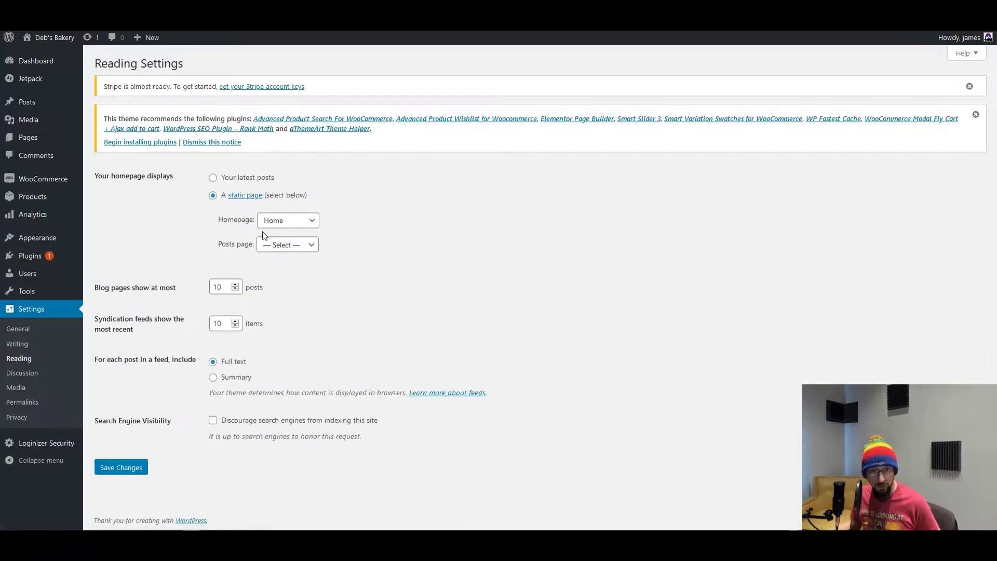
{"action": "left_click", "coordinate": [280, 224]}
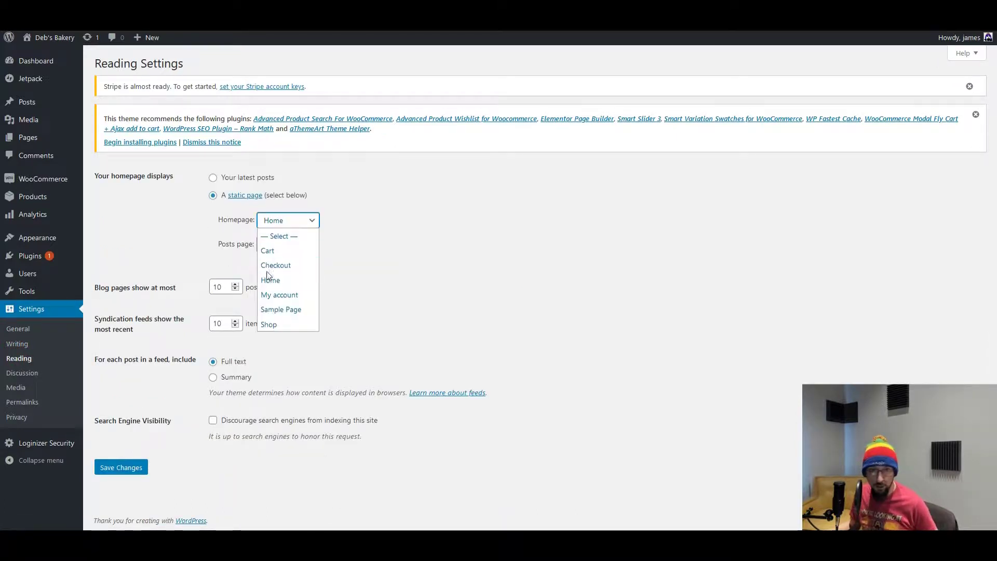
{"action": "left_click", "coordinate": [275, 324]}
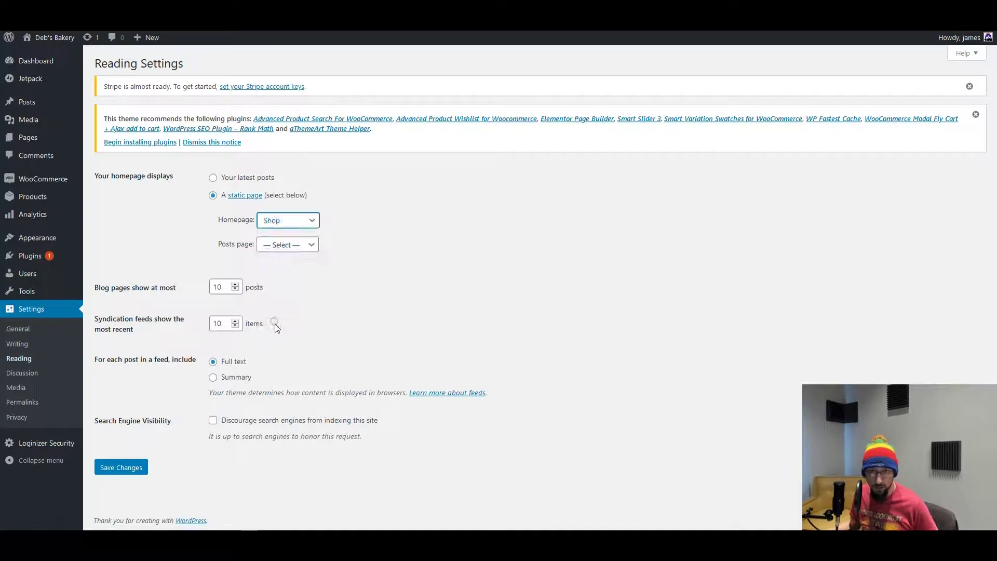
{"action": "left_click", "coordinate": [136, 221]}
{"action": "left_click", "coordinate": [134, 465]}
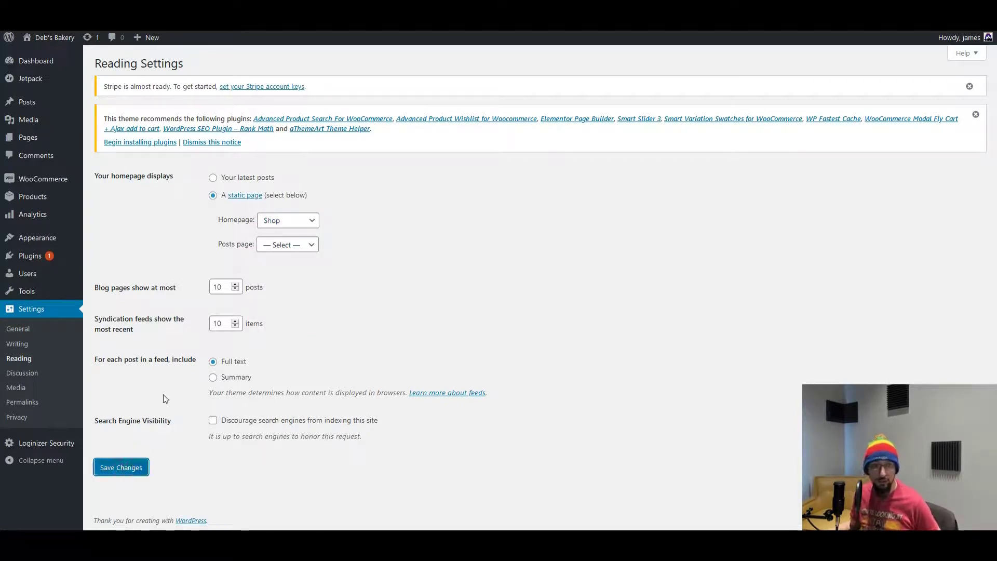
{"action": "left_click", "coordinate": [50, 39]}
- Scroll the front page to the Shirt at $15.00–$20.00 and the Archives and Meta widgets
{"action": "scroll", "coordinate": [338, 250], "scroll_direction": "down", "scroll_amount": 1}
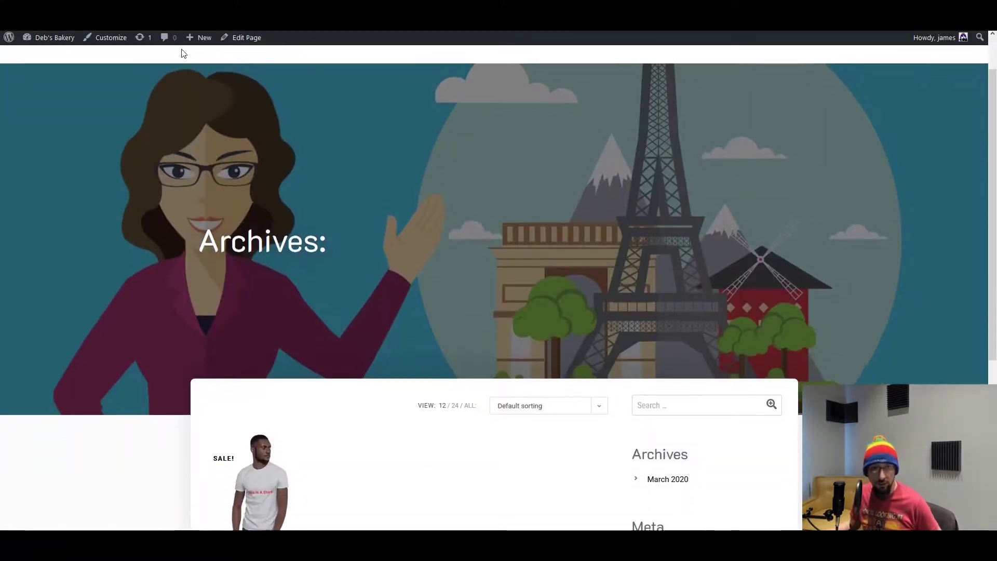
{"action": "scroll", "coordinate": [259, 213], "scroll_direction": "down", "scroll_amount": 4}
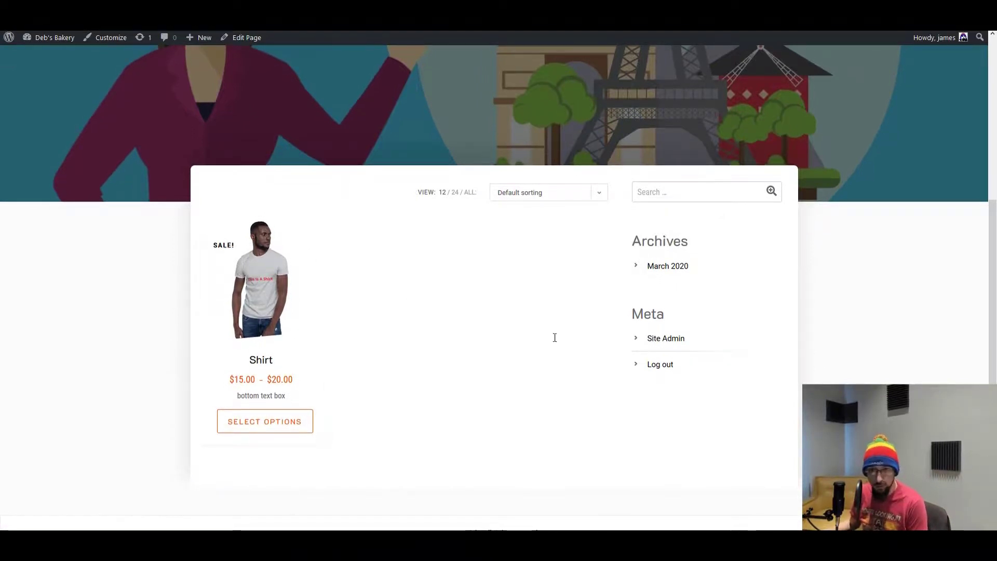
{"action": "scroll", "coordinate": [470, 312], "scroll_direction": "down", "scroll_amount": 1}
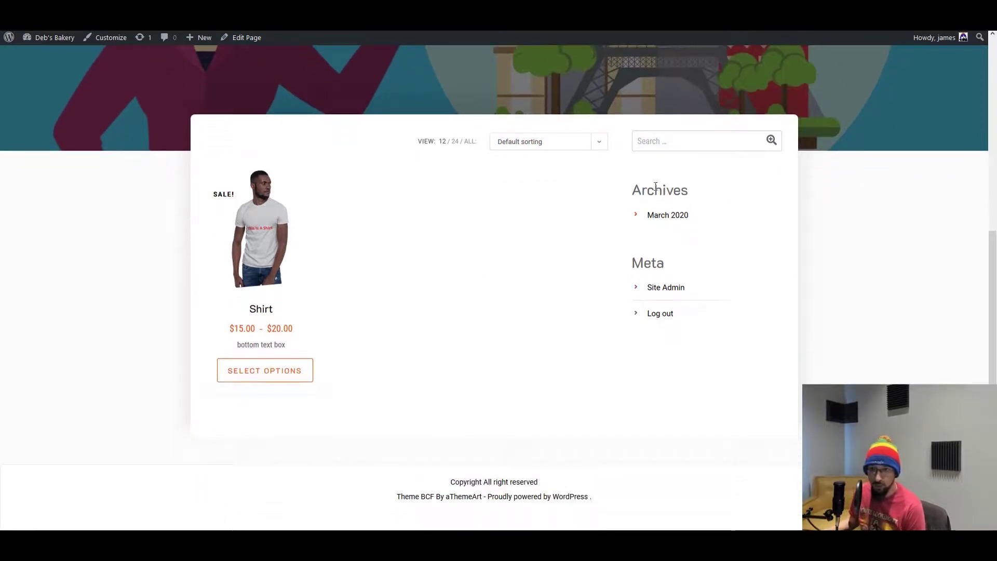
{"action": "left_click_drag", "start_coordinate": [629, 188], "coordinate": [687, 317]}
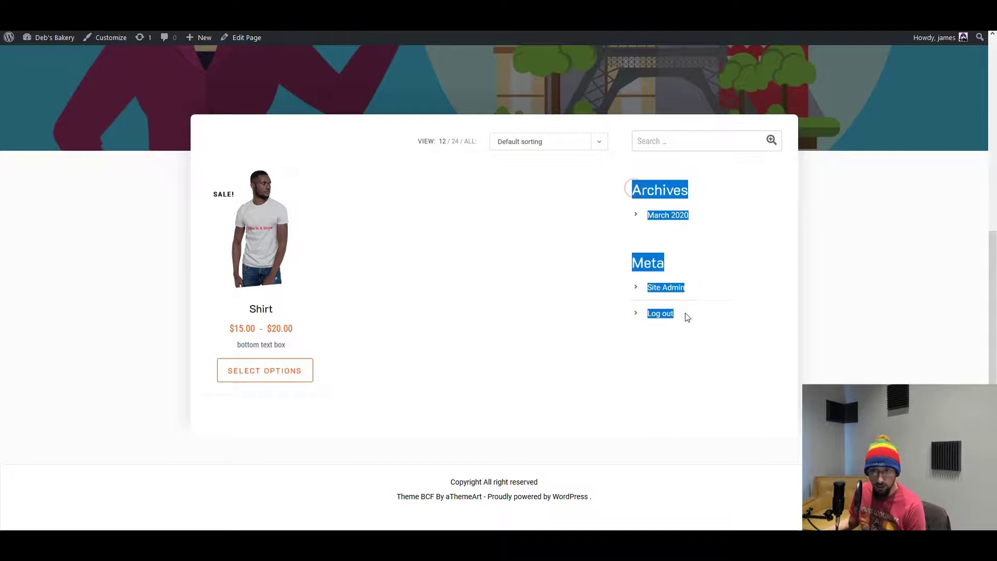
{"action": "left_click", "coordinate": [686, 367]}
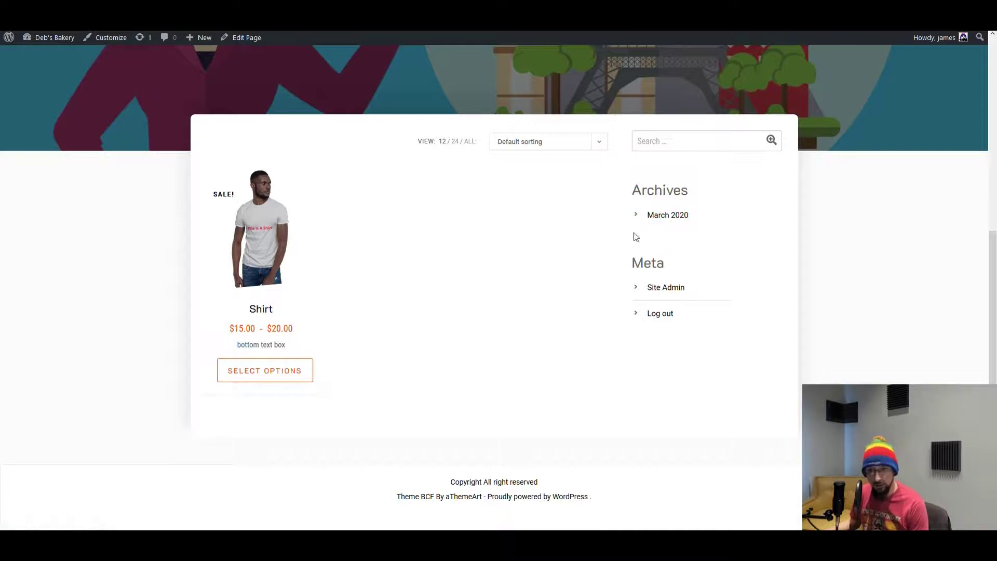
- Place the Product Search widget in the Sidebar widget area, then view the live shop
{"action": "mouse_move", "coordinate": [55, 38]}
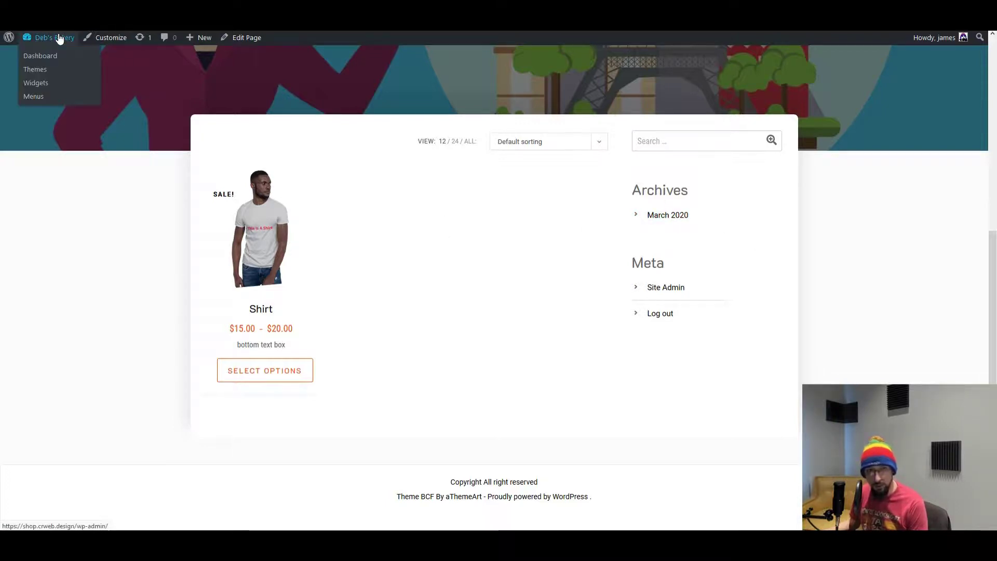
{"action": "left_click", "coordinate": [34, 84]}
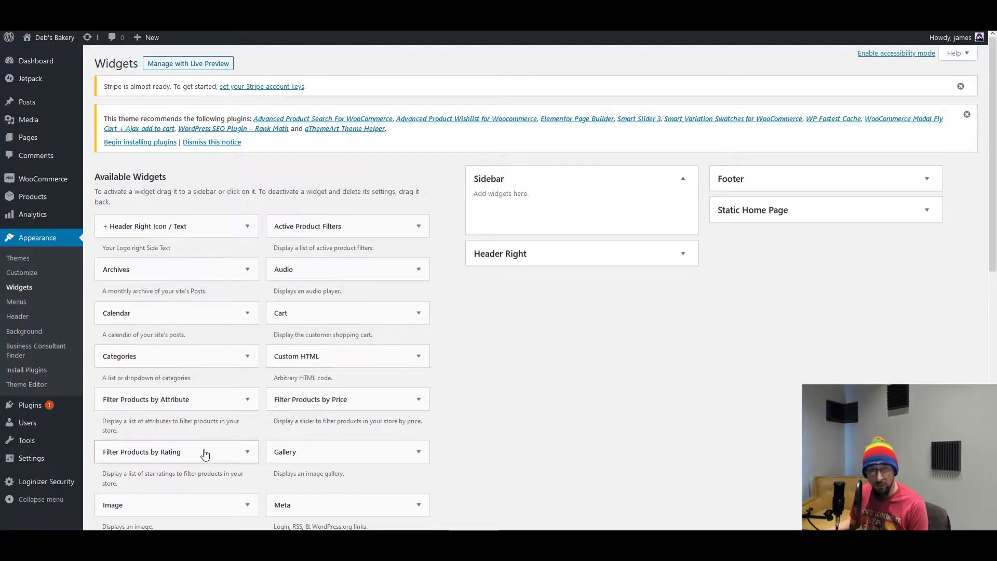
{"action": "scroll", "coordinate": [218, 446], "scroll_direction": "down", "scroll_amount": 4}
{"action": "scroll", "coordinate": [211, 430], "scroll_direction": "down", "scroll_amount": 3}
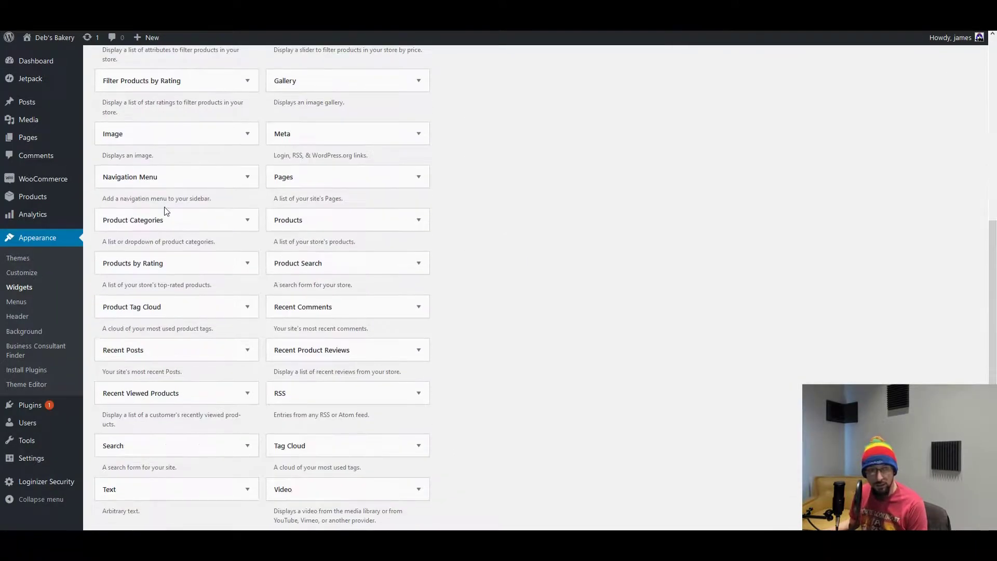
{"action": "scroll", "coordinate": [177, 233], "scroll_direction": "up", "scroll_amount": 1}
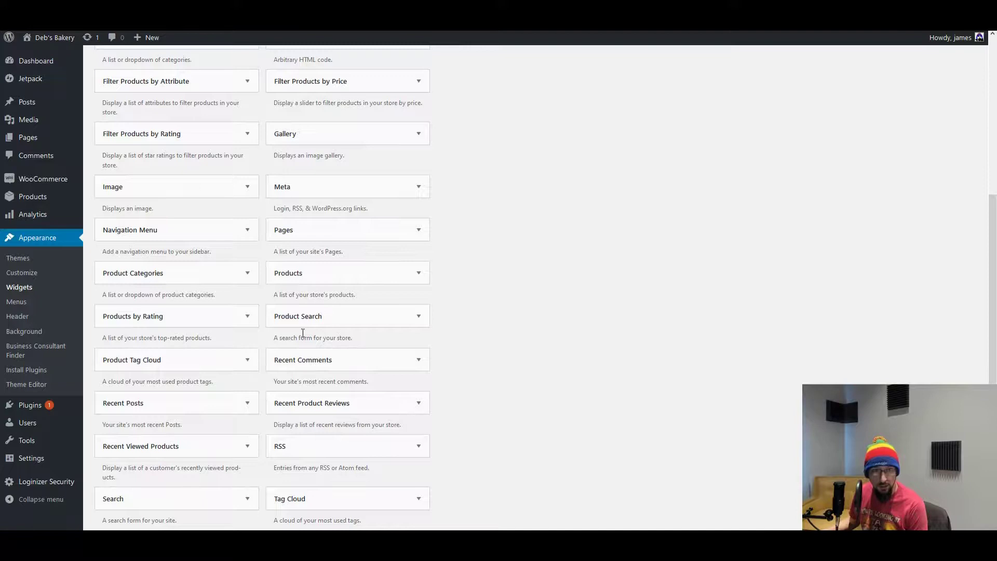
{"action": "scroll", "coordinate": [390, 354], "scroll_direction": "up", "scroll_amount": 2}
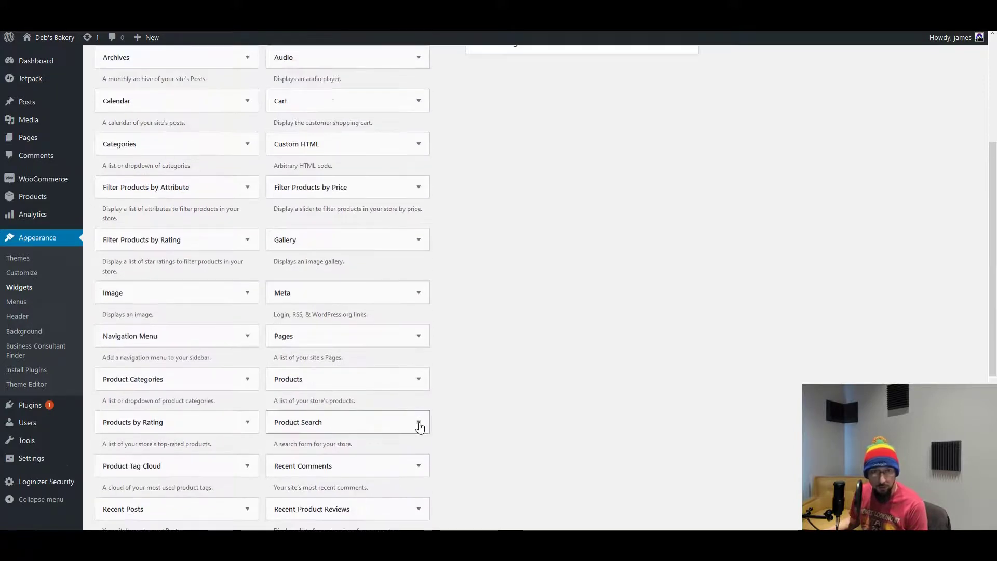
{"action": "left_click", "coordinate": [419, 423]}
{"action": "scroll", "coordinate": [322, 415], "scroll_direction": "down", "scroll_amount": 2}
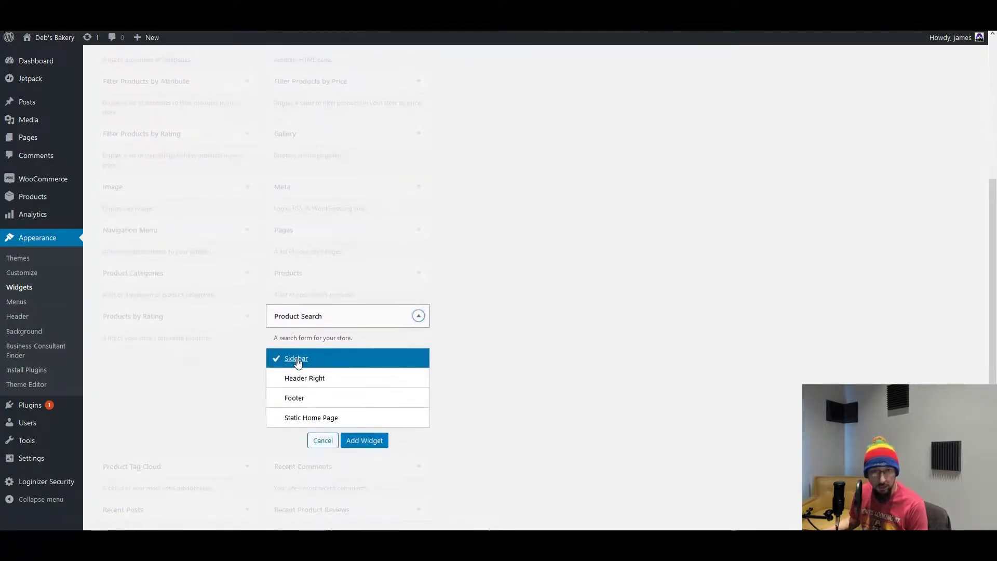
{"action": "left_click", "coordinate": [365, 440]}
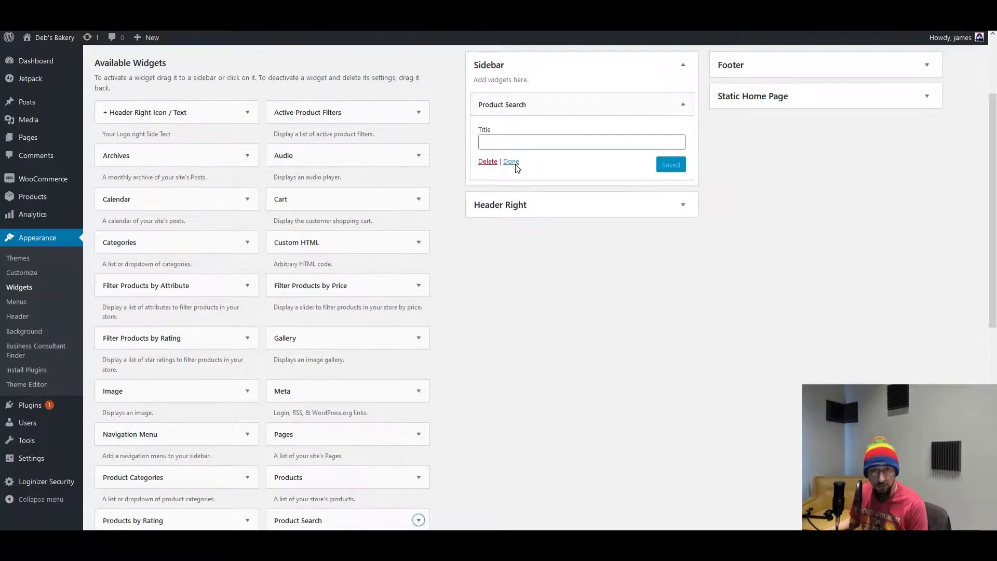
{"action": "scroll", "coordinate": [517, 168], "scroll_direction": "up", "scroll_amount": 2}
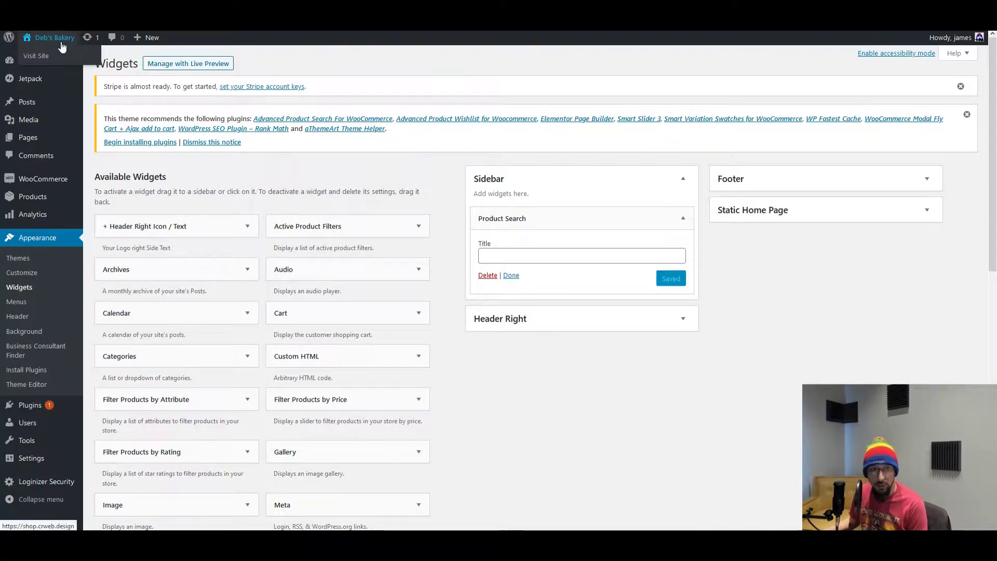
{"action": "left_click", "coordinate": [65, 48]}
- Add the Filter Products by Attribute widget to the Sidebar area
{"action": "scroll", "coordinate": [633, 462], "scroll_direction": "down", "scroll_amount": 3}
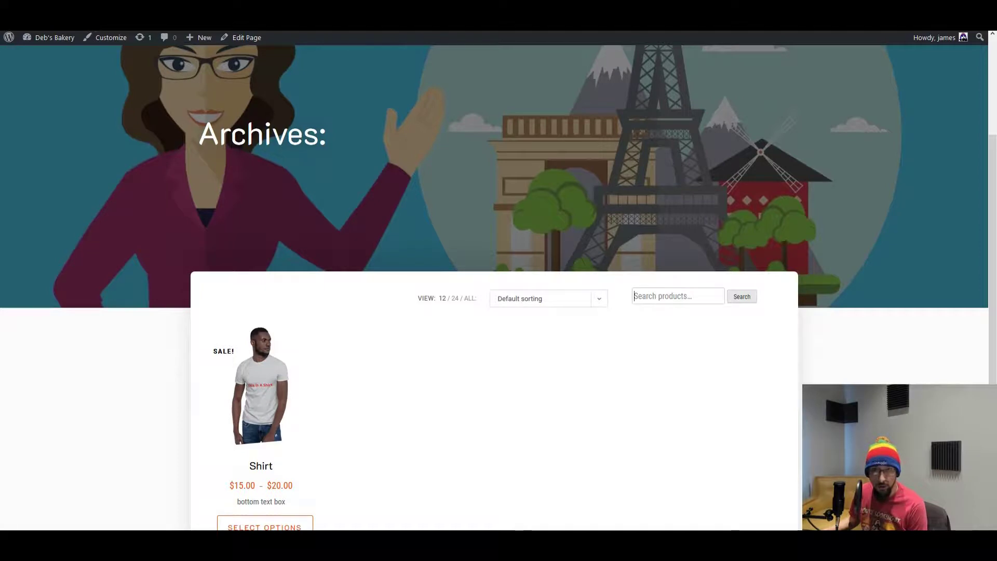
{"action": "mouse_move", "coordinate": [49, 37]}
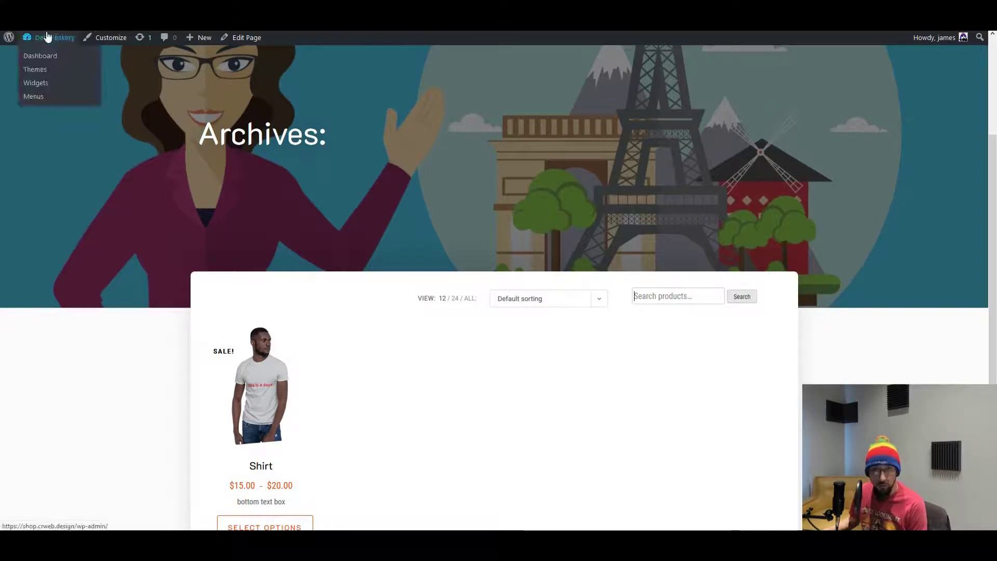
{"action": "left_click", "coordinate": [35, 84]}
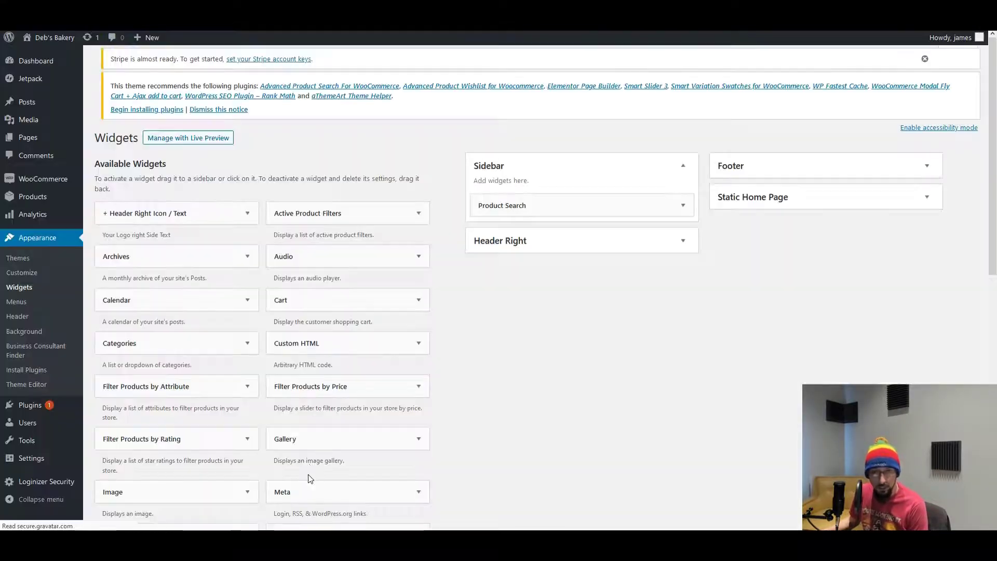
{"action": "scroll", "coordinate": [211, 444], "scroll_direction": "down", "scroll_amount": 5}
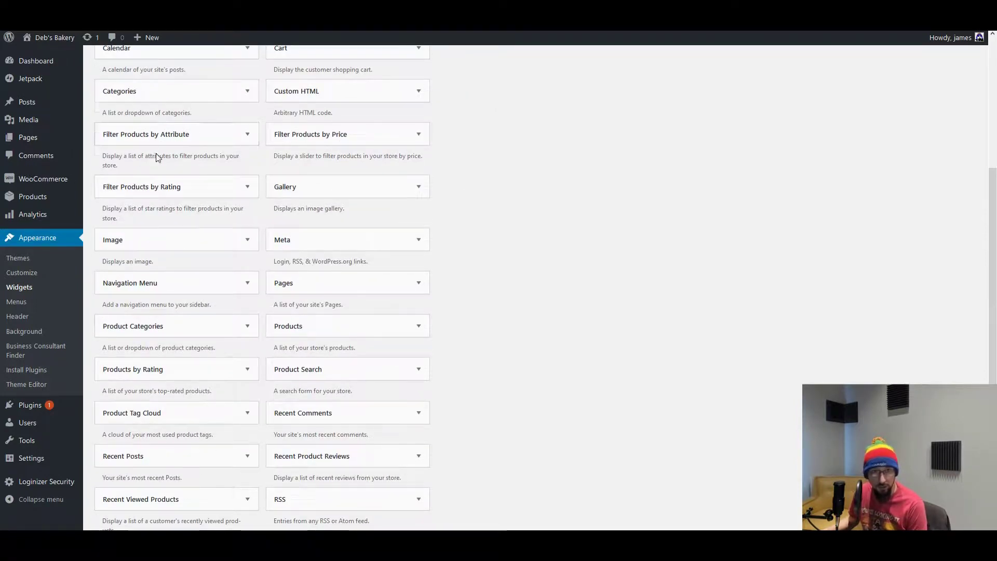
{"action": "scroll", "coordinate": [156, 156], "scroll_direction": "up", "scroll_amount": 2}
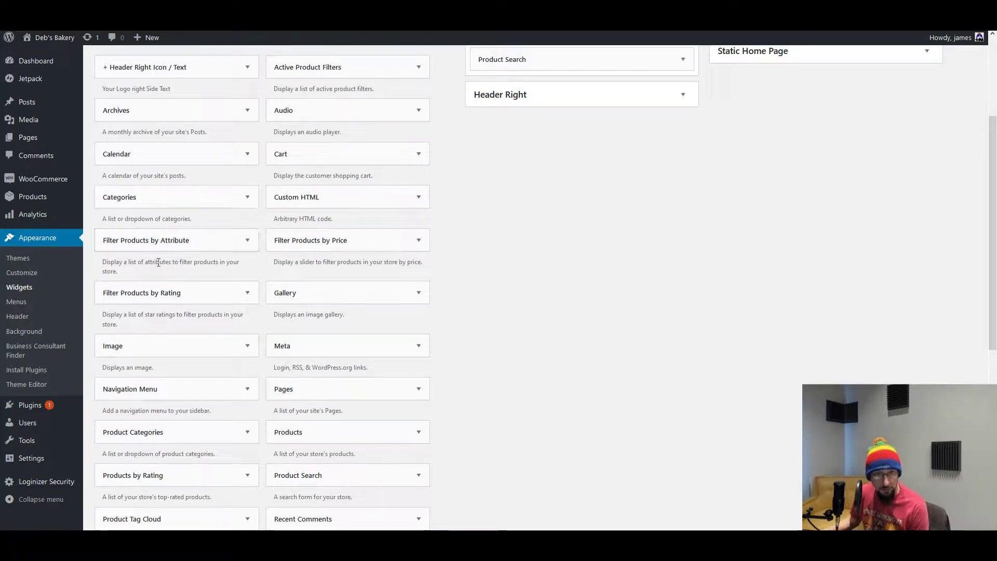
{"action": "left_click", "coordinate": [247, 241]}
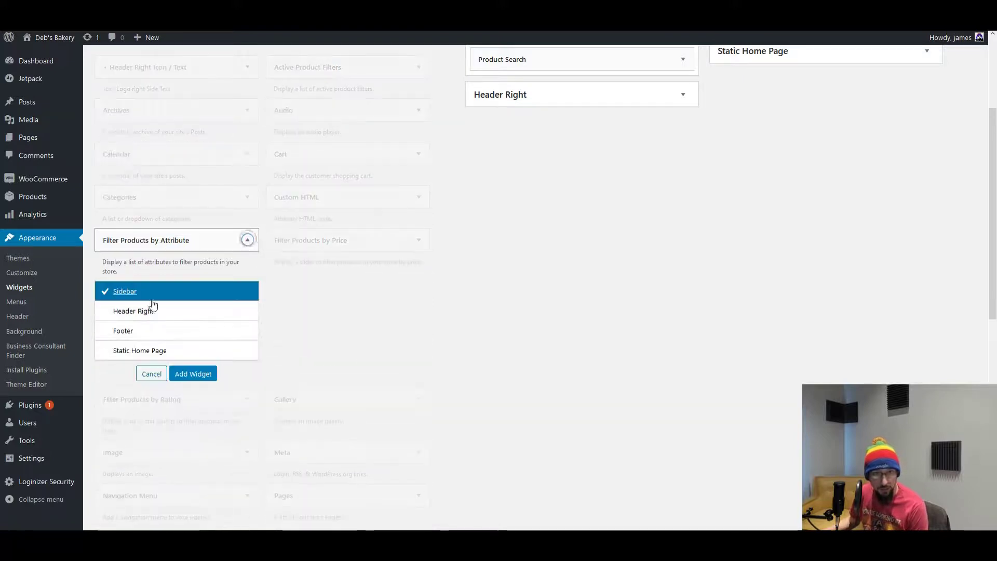
{"action": "left_click", "coordinate": [190, 375]}
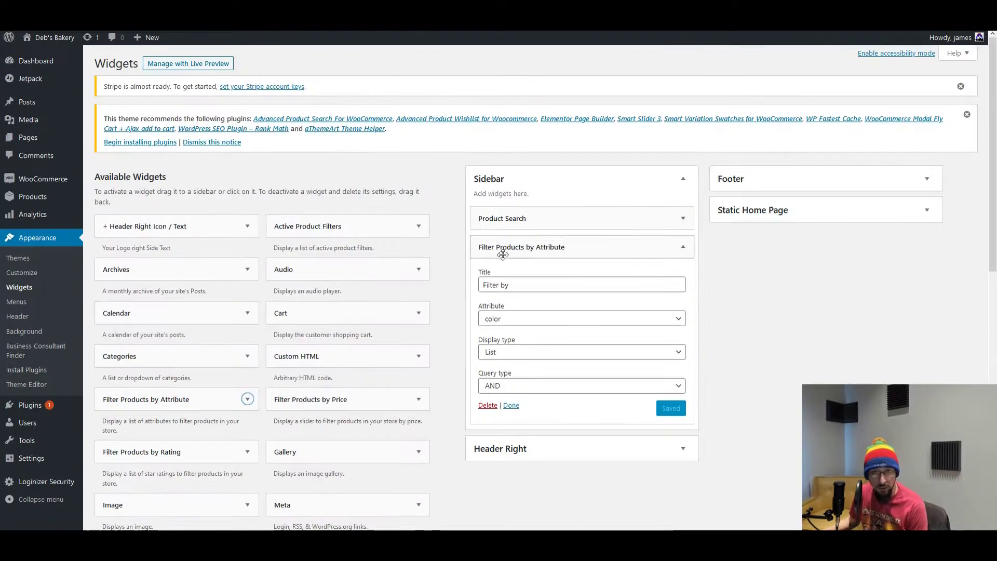
- Keep color as the filter attribute and view the shop's new colour filter list
{"action": "scroll", "coordinate": [506, 259], "scroll_direction": "down", "scroll_amount": 1}
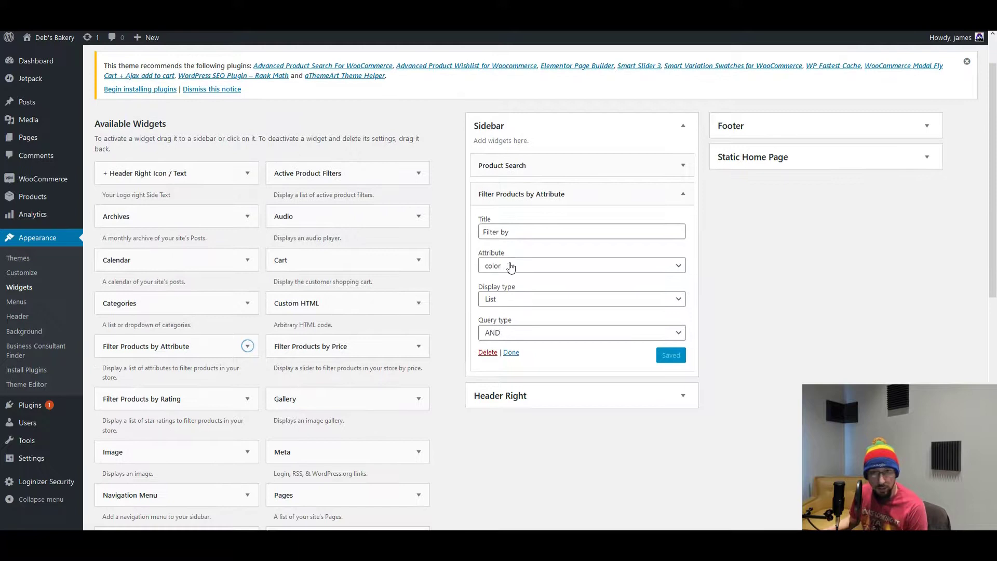
{"action": "left_click", "coordinate": [511, 266]}
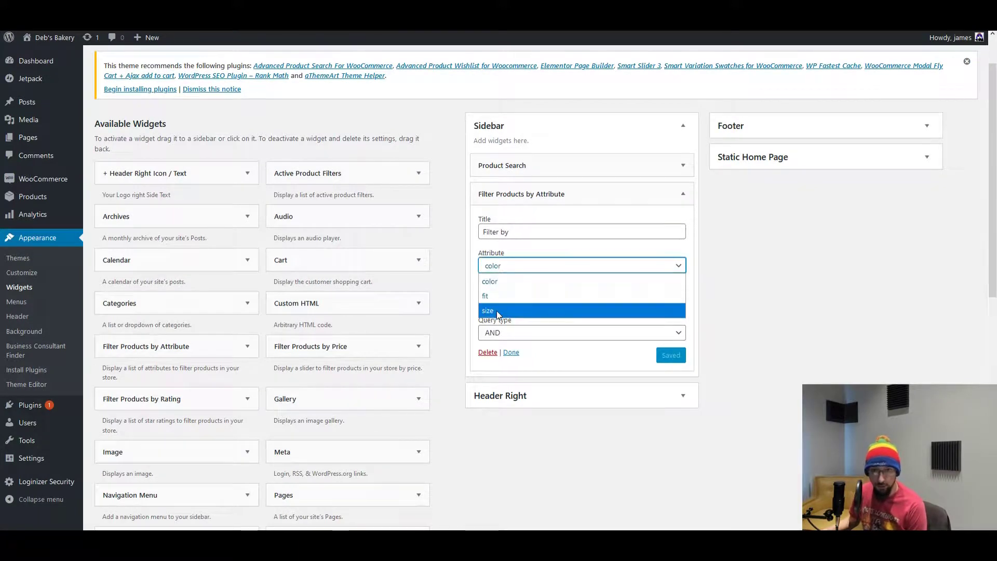
{"action": "left_click", "coordinate": [499, 270]}
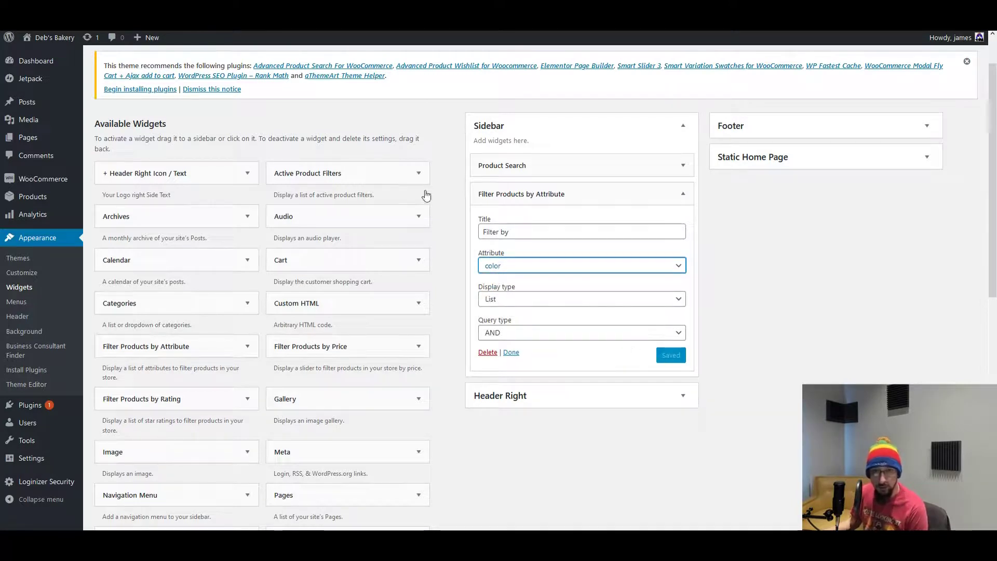
{"action": "left_click", "coordinate": [63, 39]}
{"action": "left_click", "coordinate": [63, 39]}
{"action": "scroll", "coordinate": [319, 232], "scroll_direction": "down", "scroll_amount": 5}
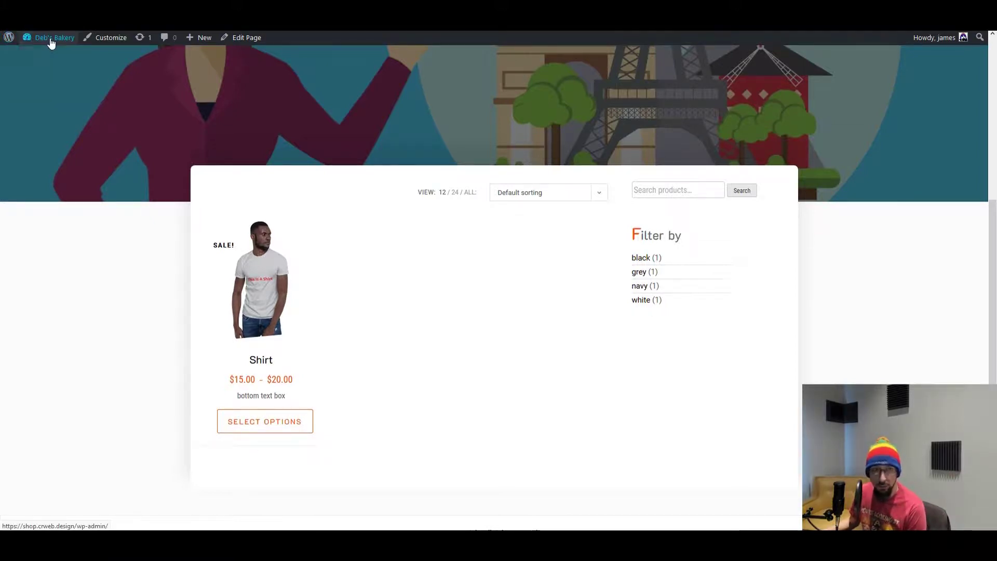
- Add a Products widget to the Sidebar set to show On-sale products, and save it
{"action": "mouse_move", "coordinate": [49, 37]}
{"action": "left_click", "coordinate": [37, 83]}
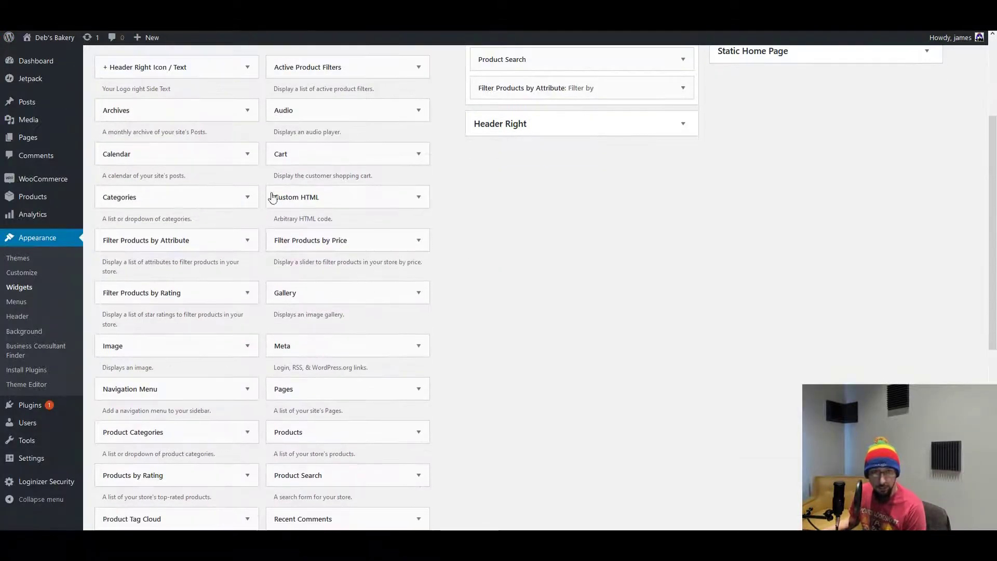
{"action": "scroll", "coordinate": [285, 395], "scroll_direction": "down", "scroll_amount": 2}
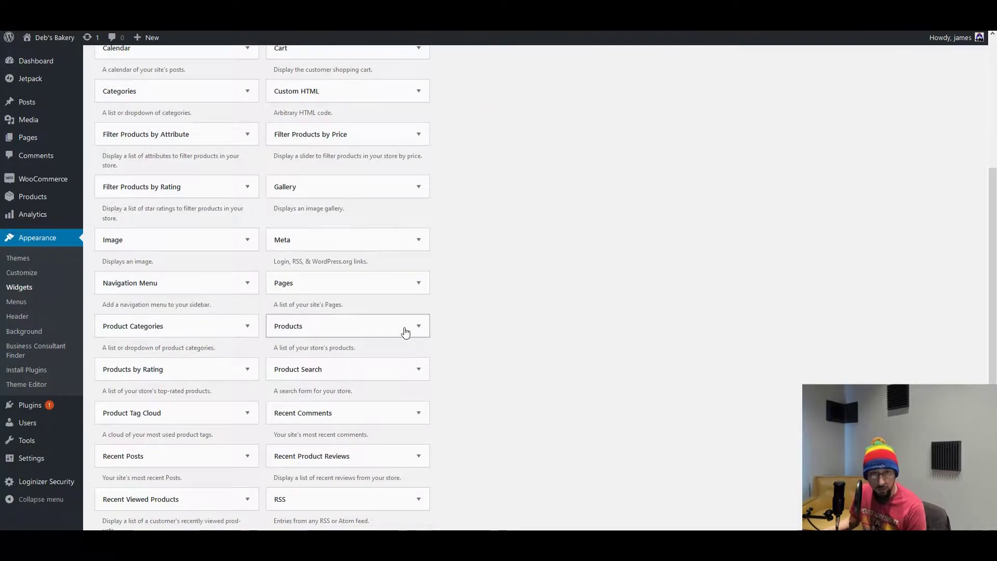
{"action": "left_click", "coordinate": [418, 326]}
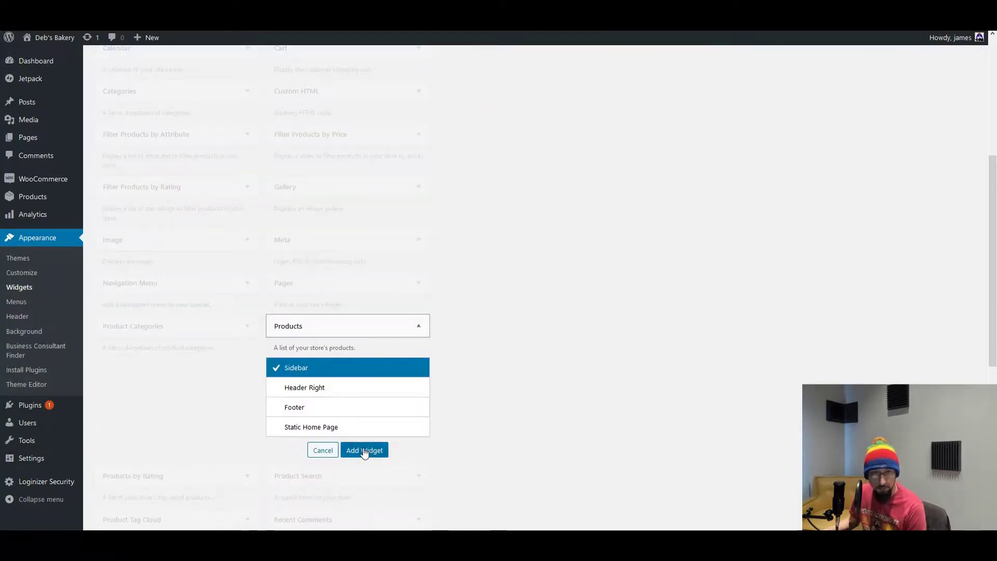
{"action": "left_click", "coordinate": [364, 450]}
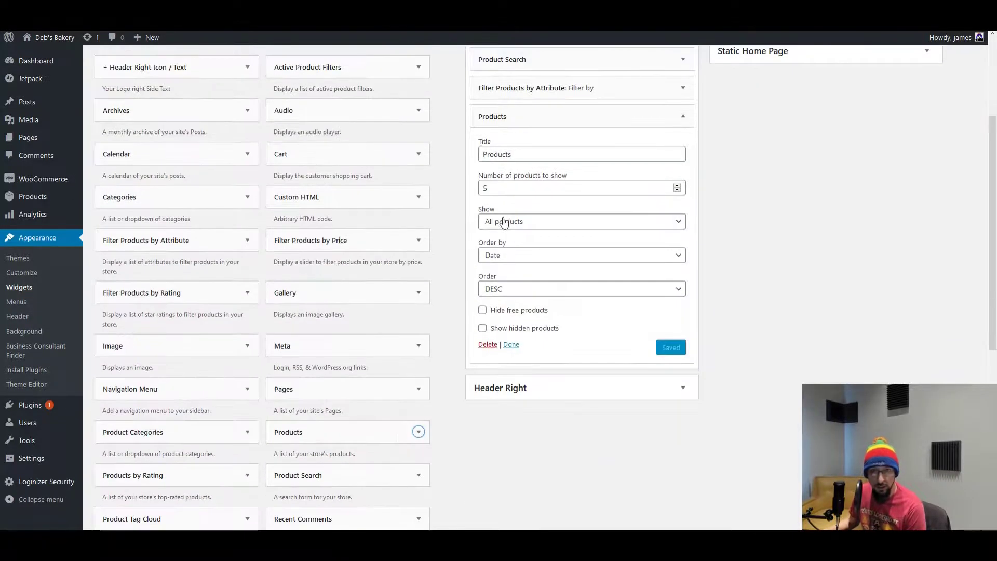
{"action": "left_click", "coordinate": [514, 221]}
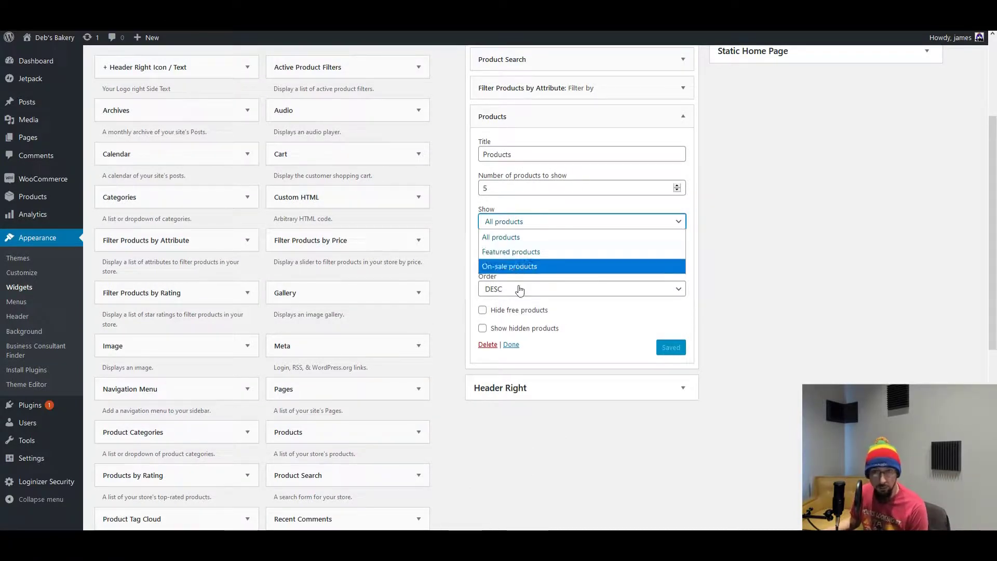
{"action": "left_click", "coordinate": [528, 268]}
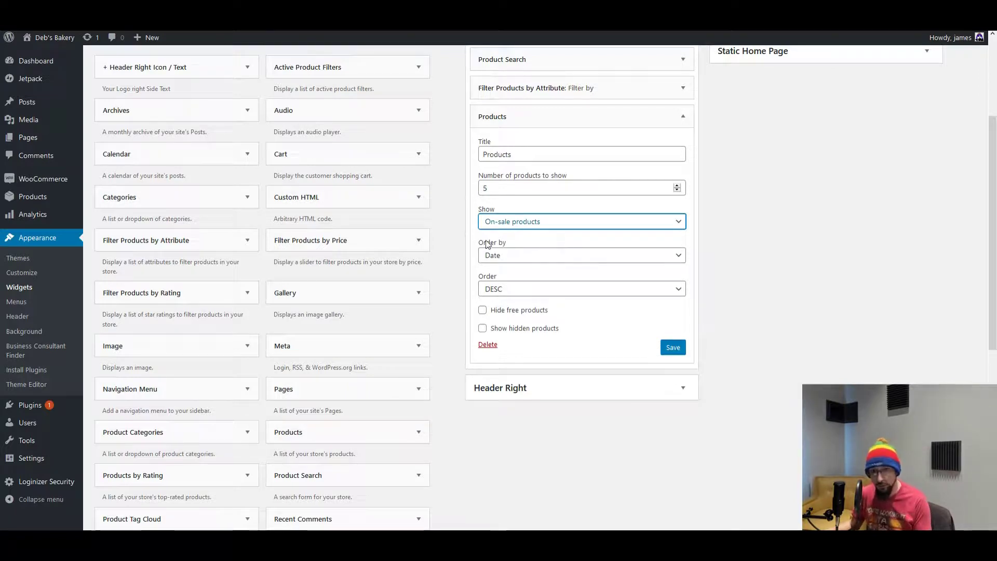
{"action": "scroll", "coordinate": [526, 250], "scroll_direction": "up", "scroll_amount": 3}
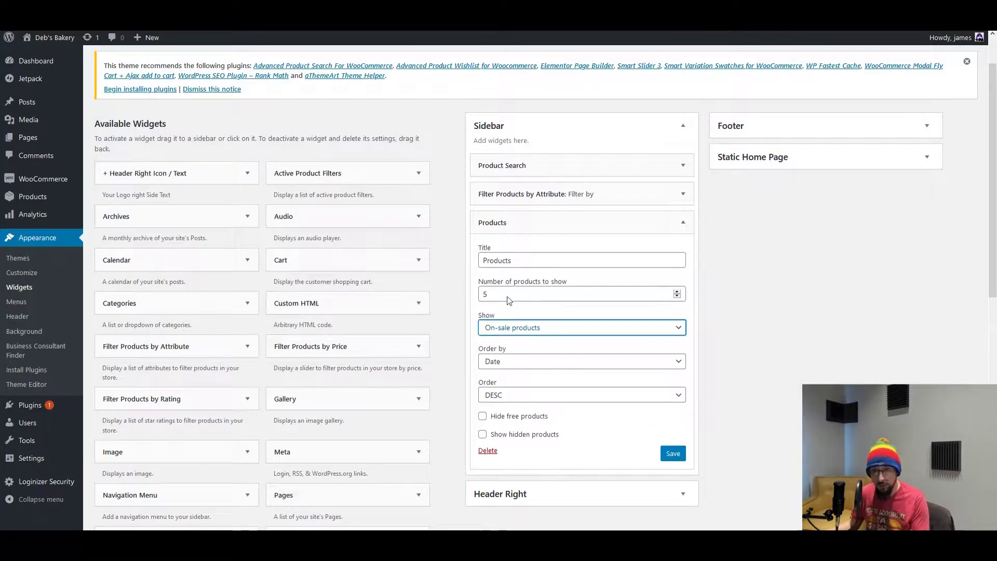
{"action": "left_click", "coordinate": [672, 453]}
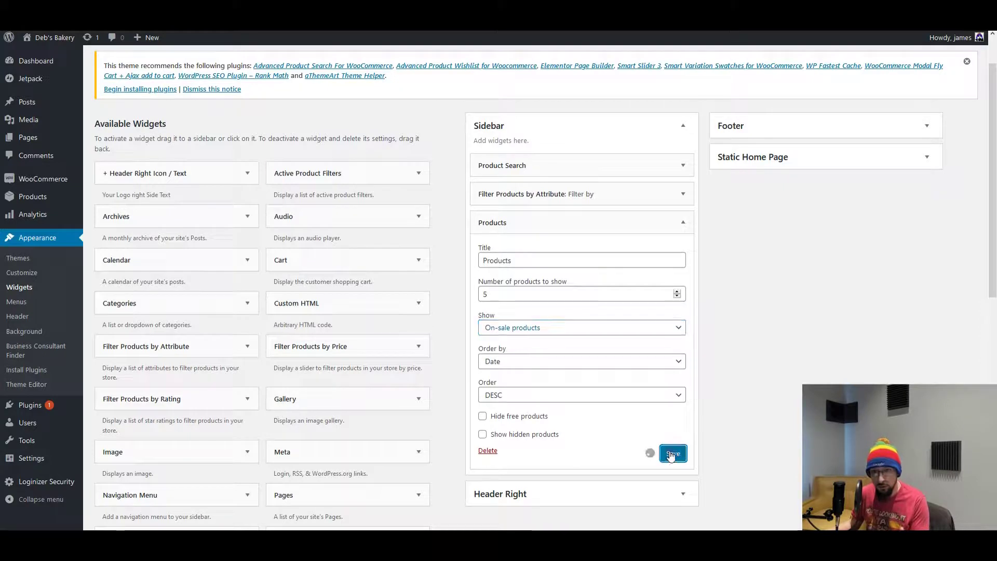
- Visit the shop and check the sidebar's search box, colour filter and Shirt products list
{"action": "mouse_move", "coordinate": [52, 38]}
{"action": "left_click", "coordinate": [54, 56]}
{"action": "scroll", "coordinate": [147, 156], "scroll_direction": "down", "scroll_amount": 4}
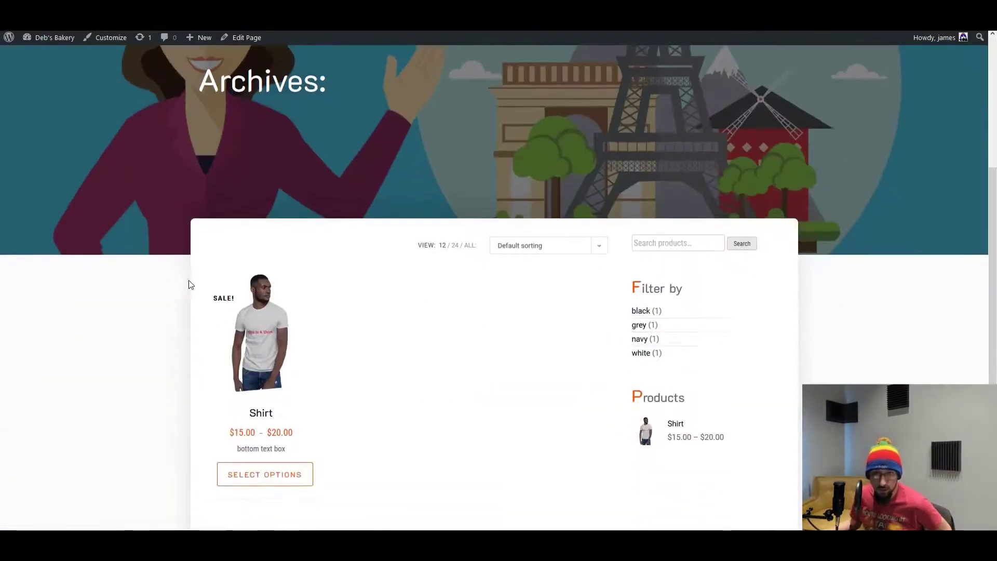
{"action": "scroll", "coordinate": [212, 227], "scroll_direction": "down", "scroll_amount": 1}
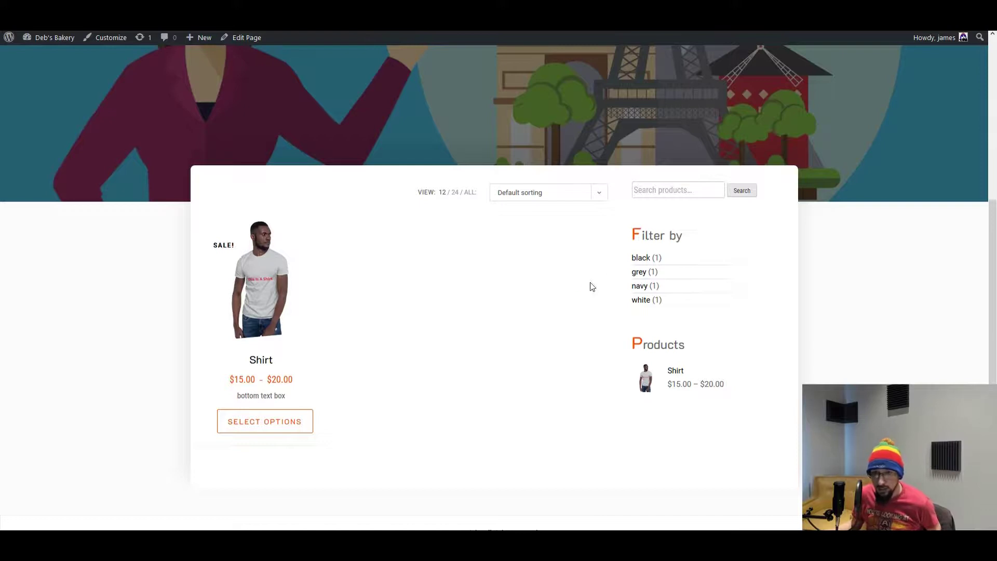
{"action": "scroll", "coordinate": [650, 344], "scroll_direction": "down", "scroll_amount": 1}
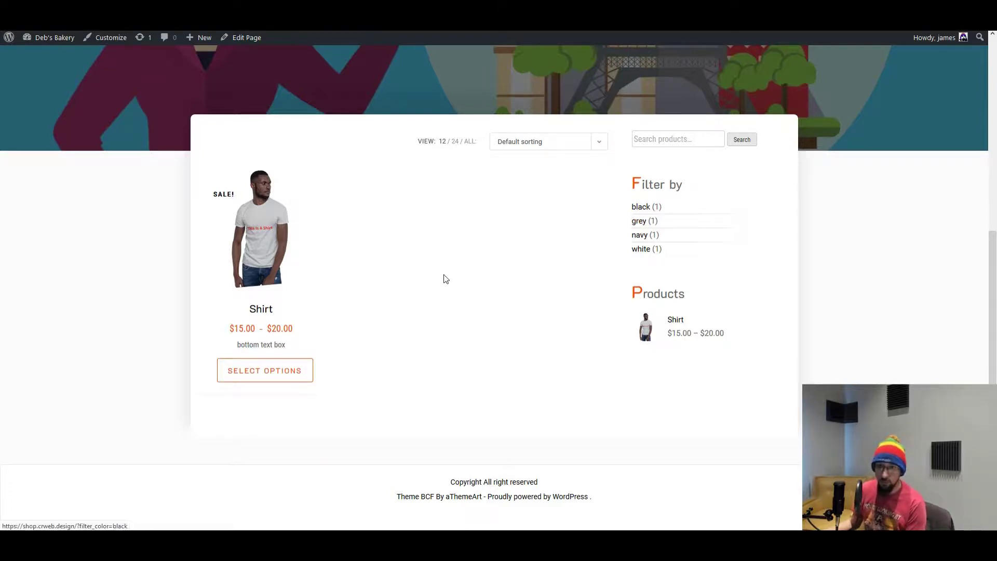
{"action": "scroll", "coordinate": [351, 251], "scroll_direction": "up", "scroll_amount": 5}
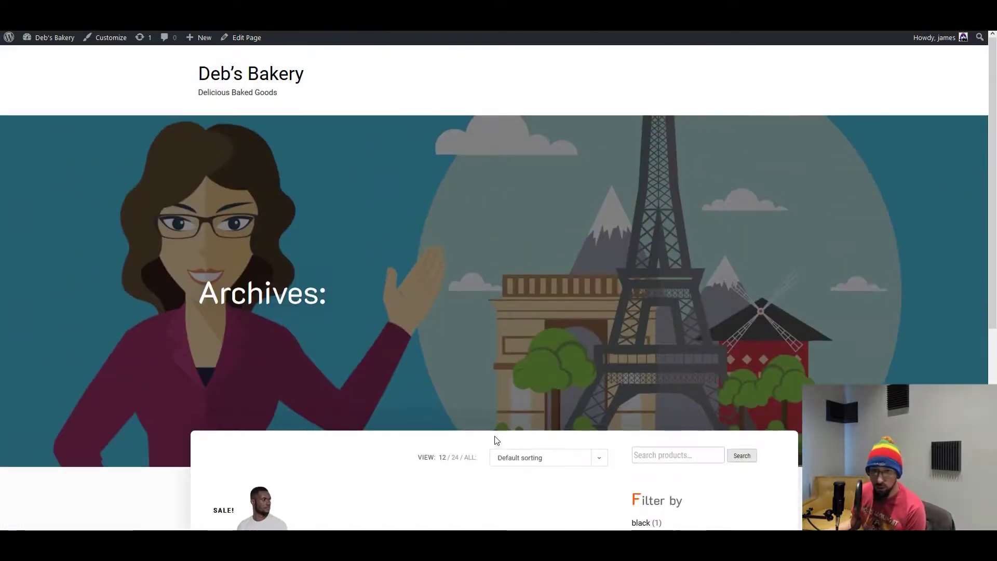
{"action": "scroll", "coordinate": [496, 440], "scroll_direction": "down", "scroll_amount": 2}
{"action": "scroll", "coordinate": [695, 484], "scroll_direction": "up", "scroll_amount": 2}
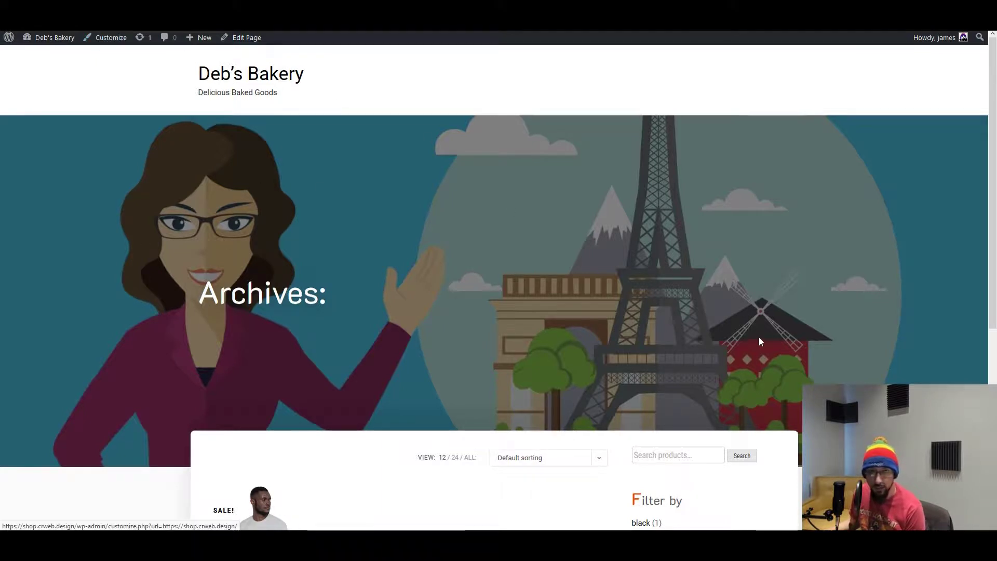
{"action": "left_click", "coordinate": [107, 34]}
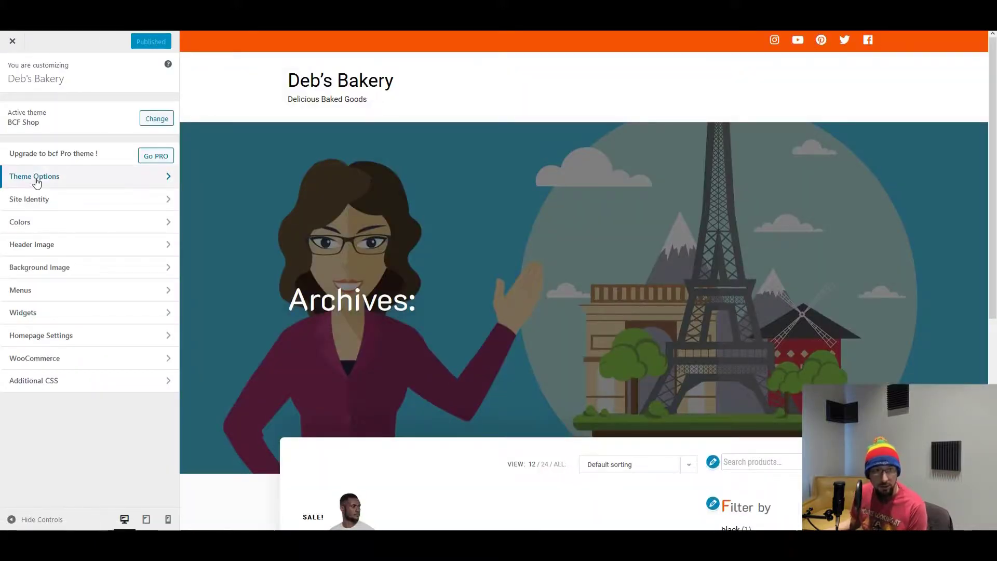
- Browse the Theme Options sections, including Global Options and Import Demo content
{"action": "left_click", "coordinate": [47, 179]}
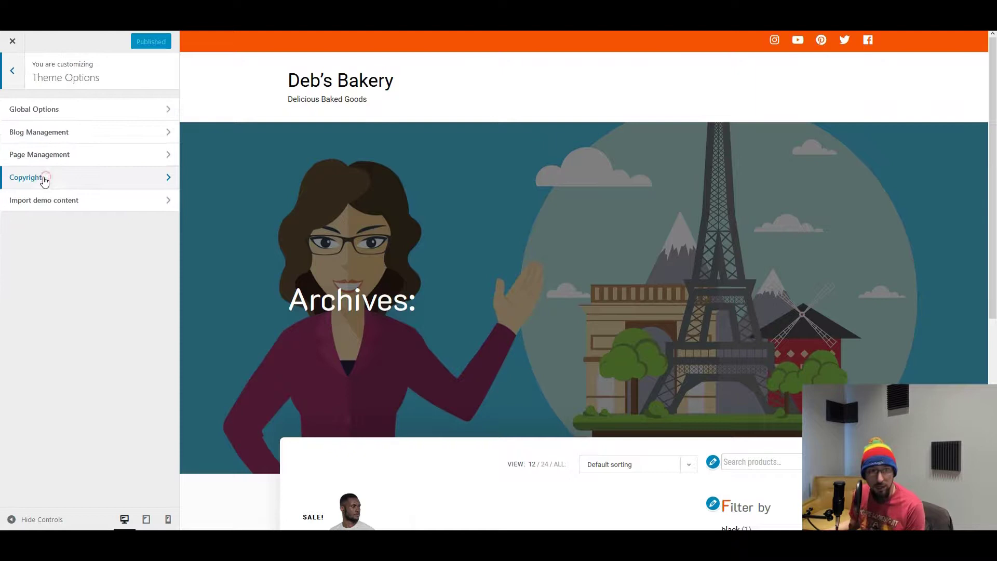
{"action": "left_click", "coordinate": [29, 107]}
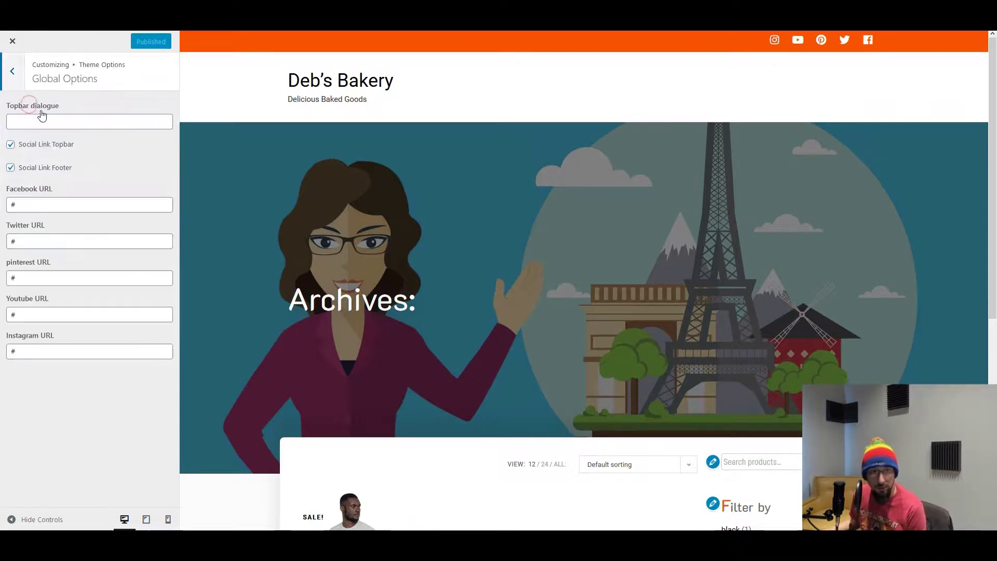
{"action": "left_click", "coordinate": [12, 82]}
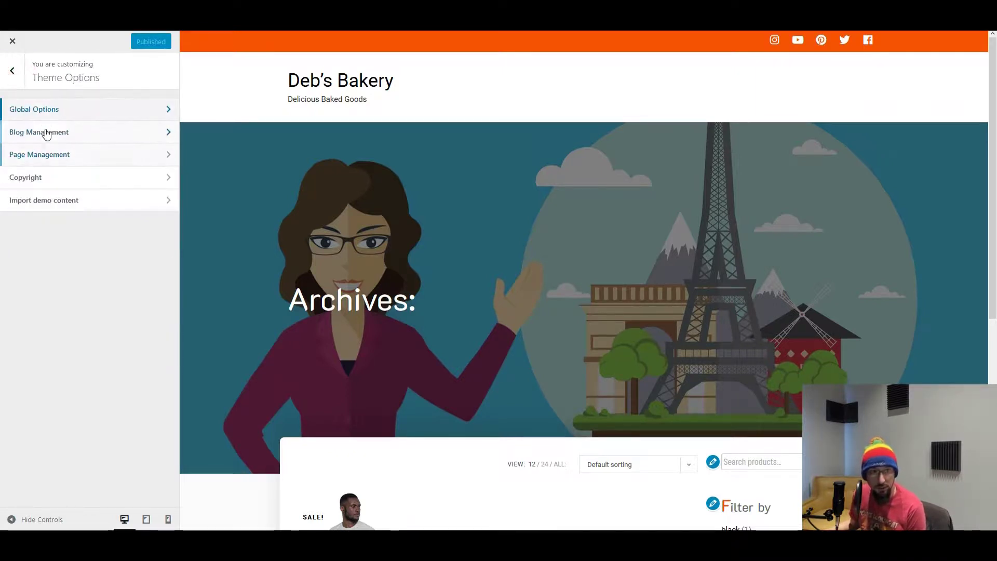
{"action": "left_click", "coordinate": [37, 203]}
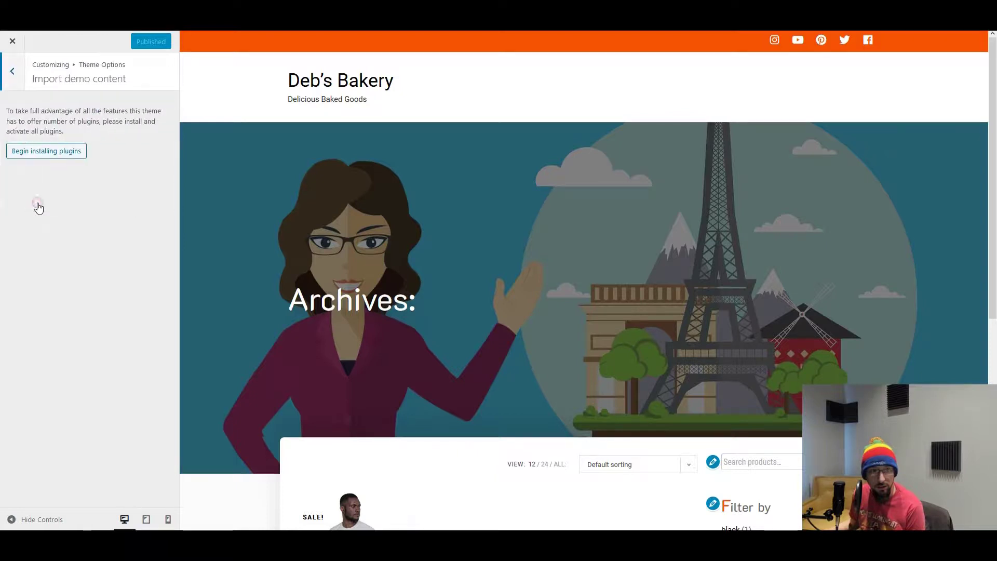
{"action": "left_click", "coordinate": [18, 87]}
- Set Page Management's default Page Layout Options to No Sidebar
{"action": "left_click", "coordinate": [60, 154]}
{"action": "left_click", "coordinate": [60, 148]}
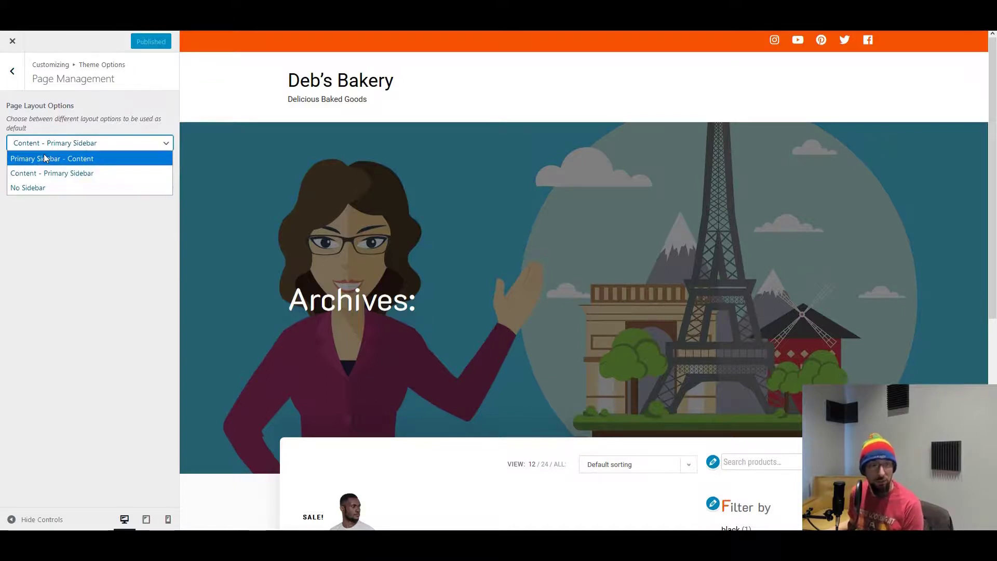
{"action": "left_click", "coordinate": [37, 189]}
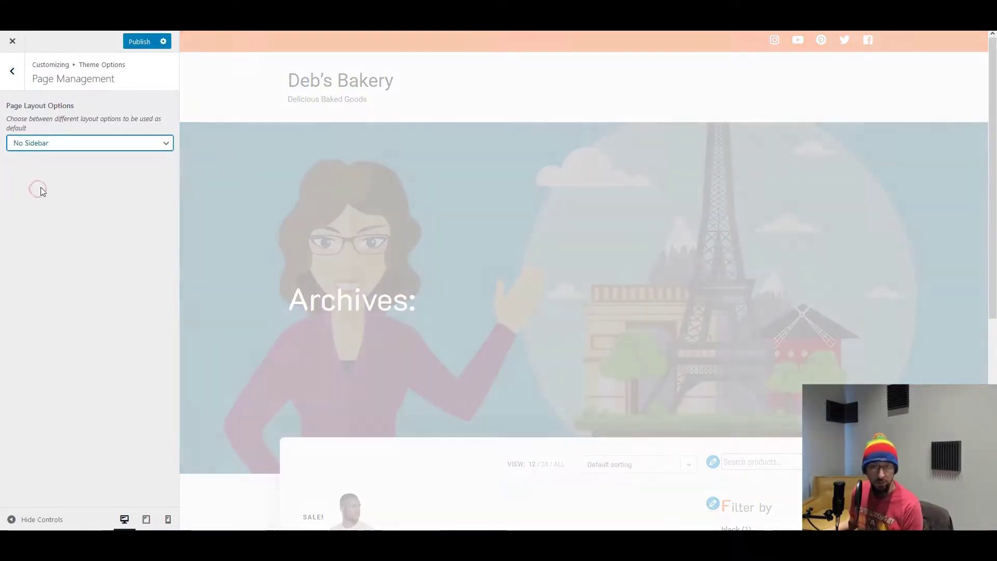
{"action": "scroll", "coordinate": [519, 394], "scroll_direction": "down", "scroll_amount": 4}
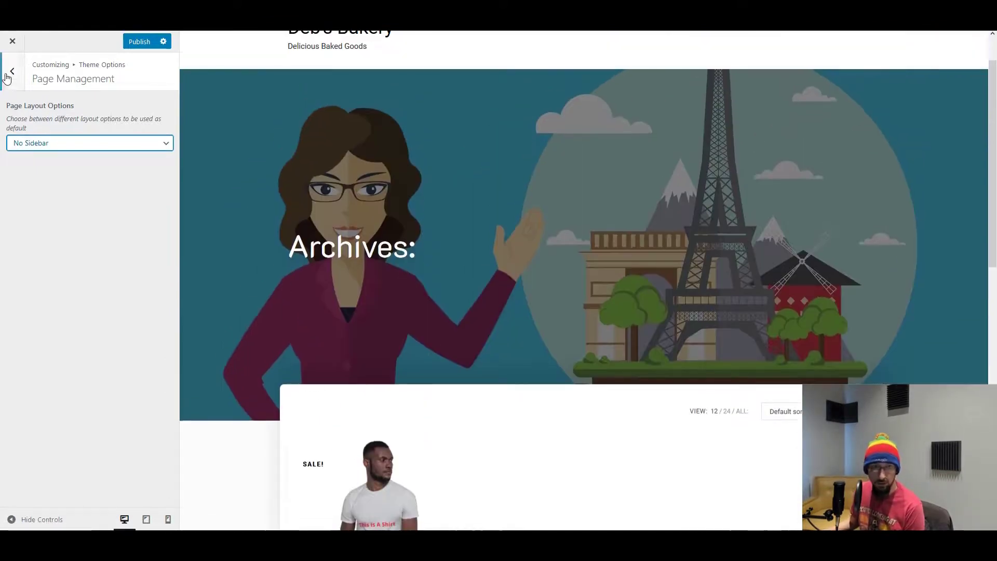
- Look through Blog Management, then open Global Options
{"action": "left_click", "coordinate": [8, 73]}
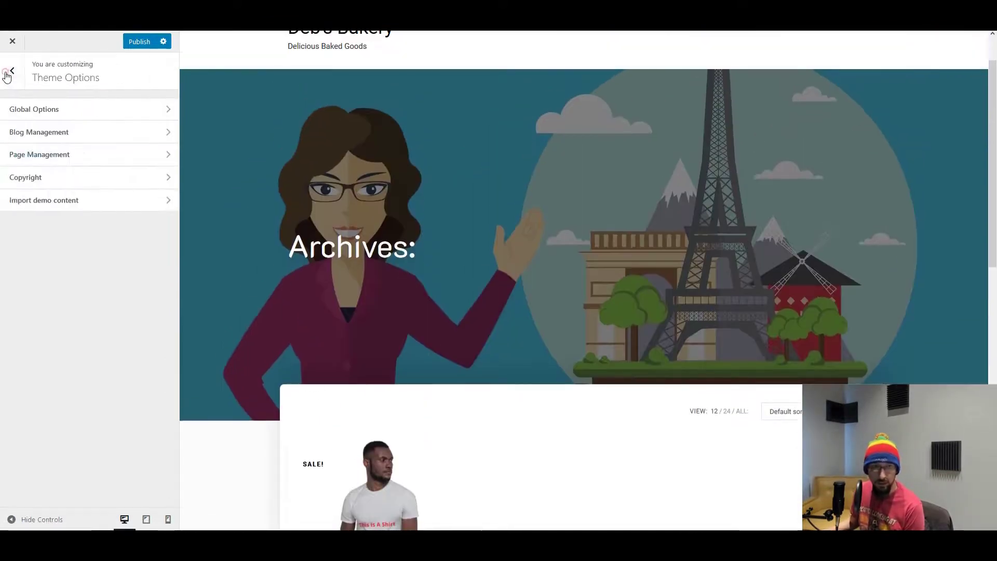
{"action": "left_click", "coordinate": [56, 132]}
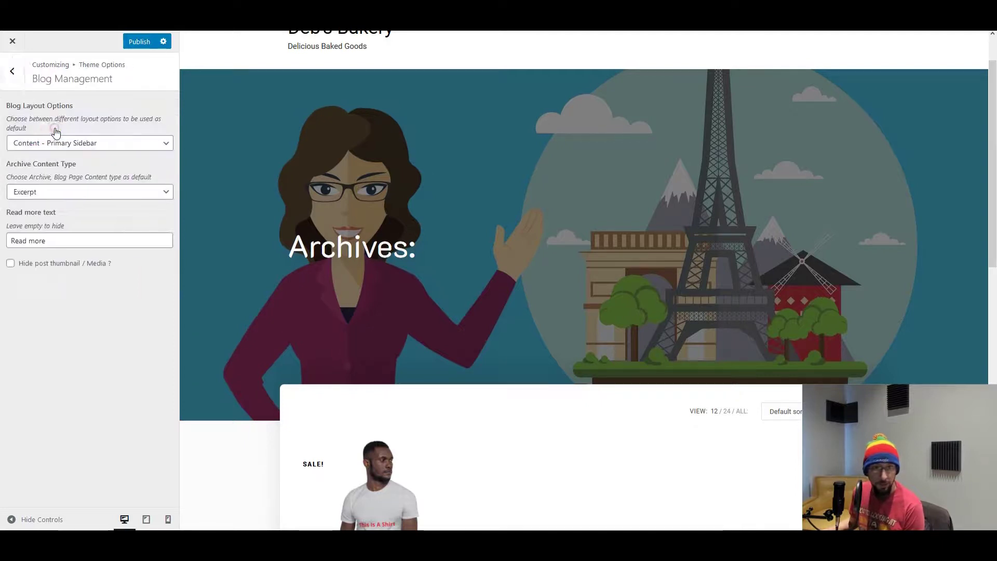
{"action": "left_click", "coordinate": [16, 73]}
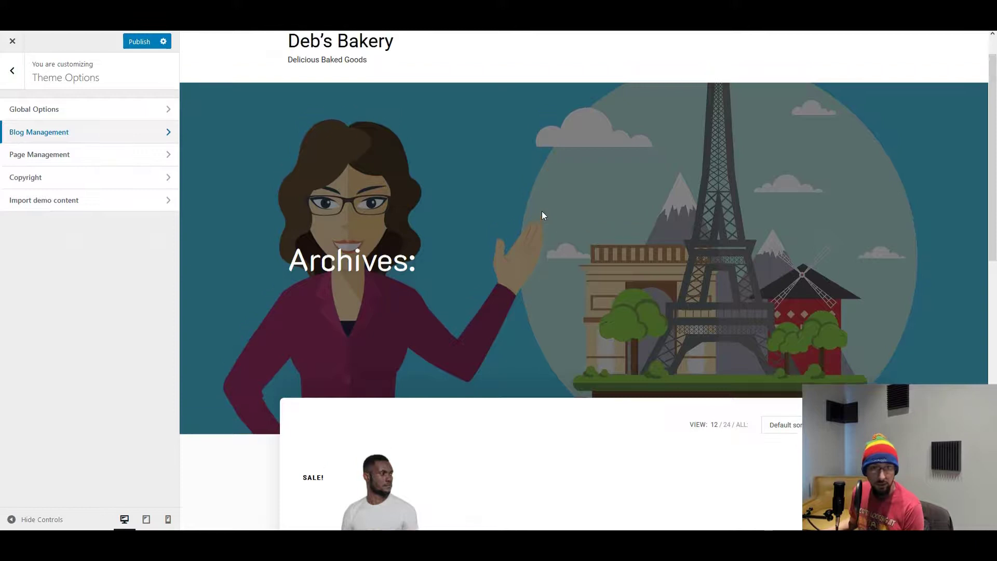
{"action": "left_click", "coordinate": [61, 106]}
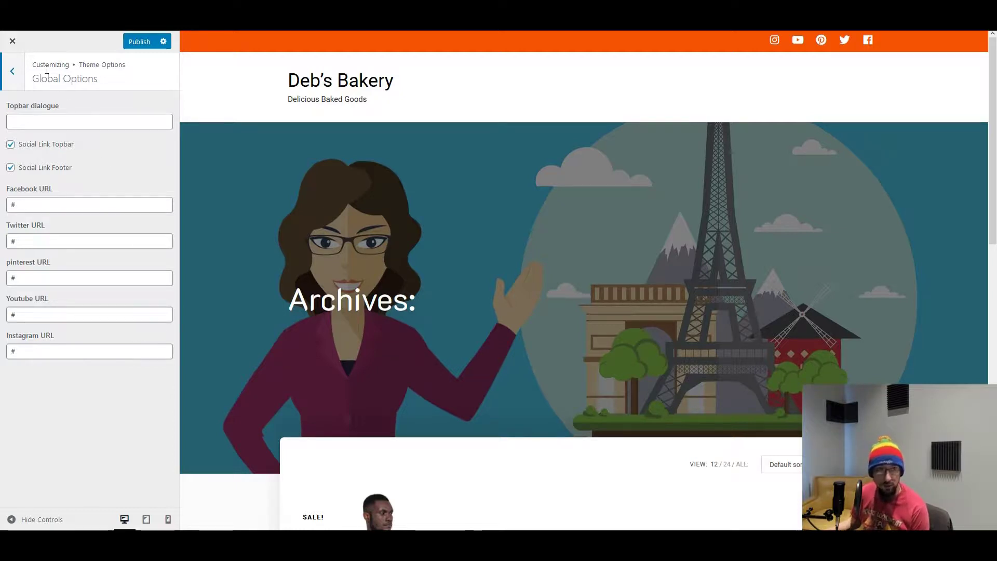
- Back out to the Customizer root and confirm Homepage Settings show Shop as the homepage
{"action": "left_click", "coordinate": [11, 72]}
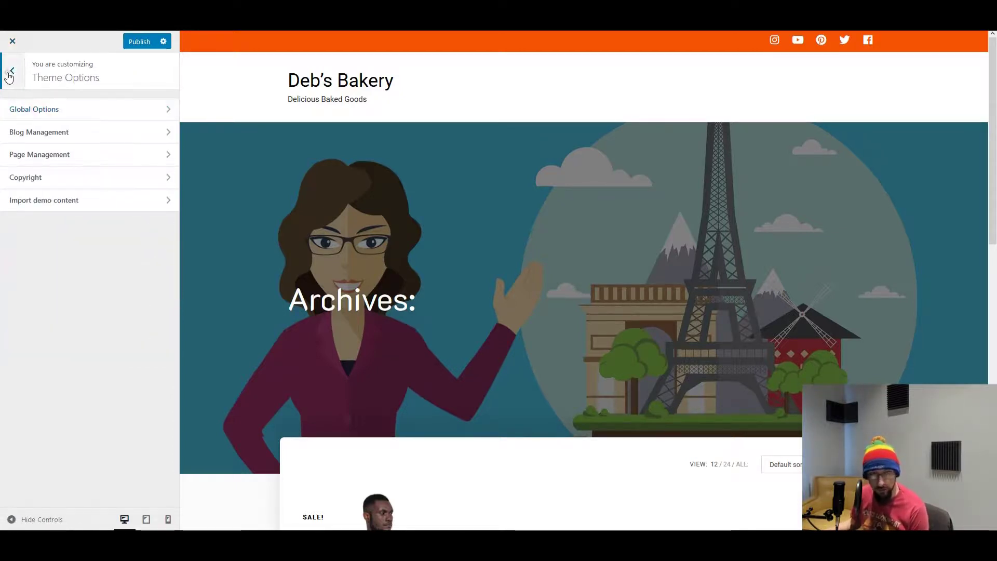
{"action": "left_click", "coordinate": [10, 73]}
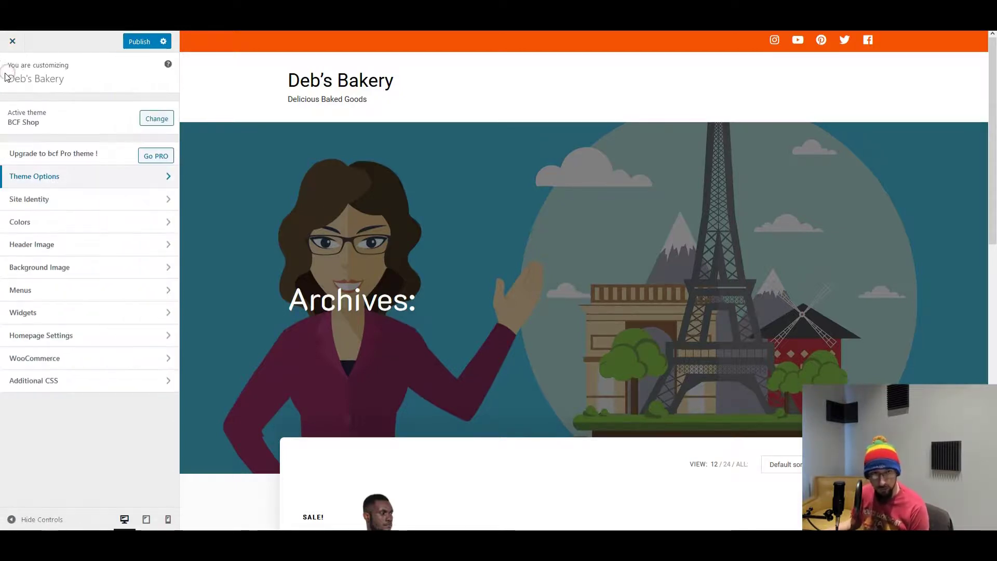
{"action": "left_click", "coordinate": [27, 339]}
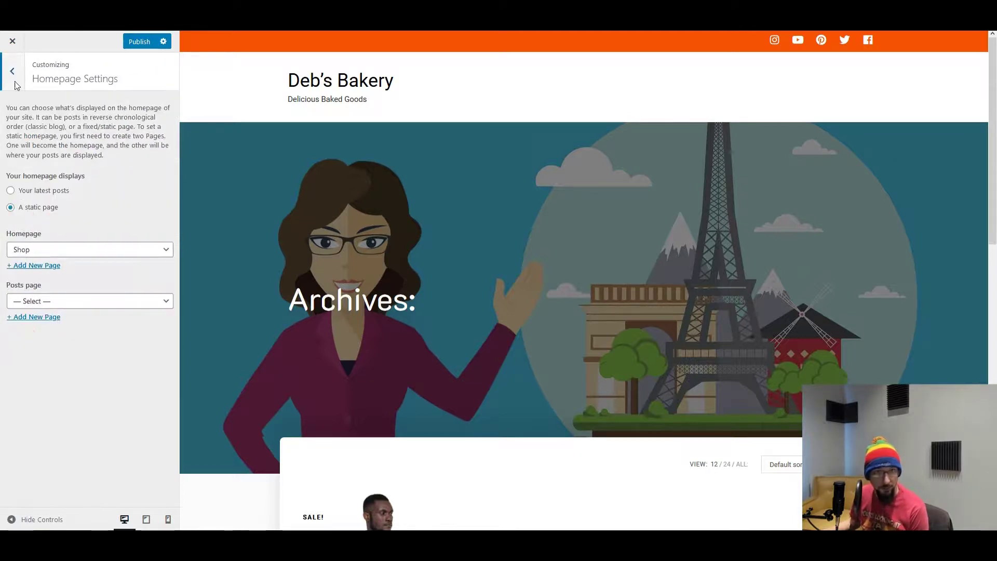
{"action": "left_click", "coordinate": [12, 73]}
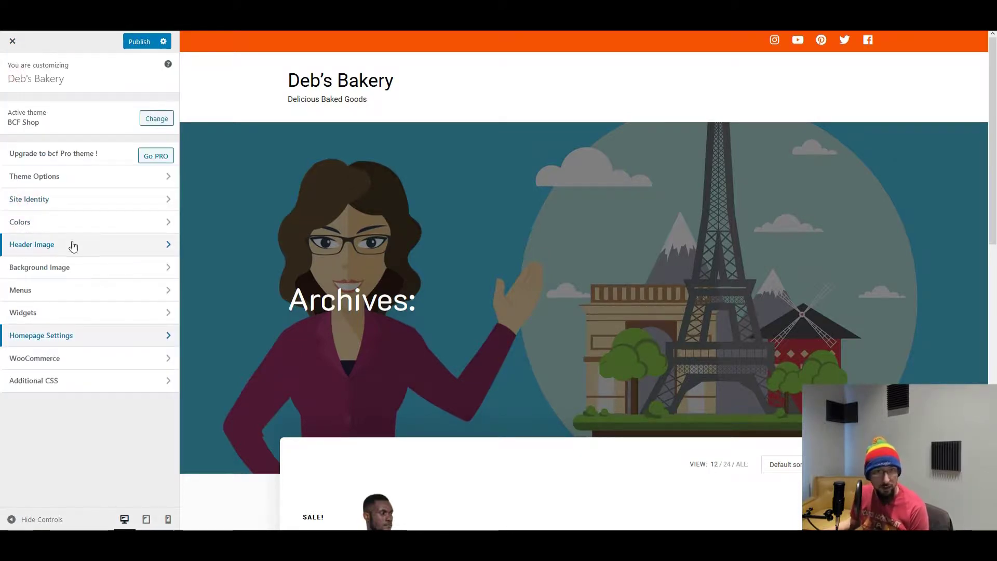
{"action": "left_click", "coordinate": [19, 246]}
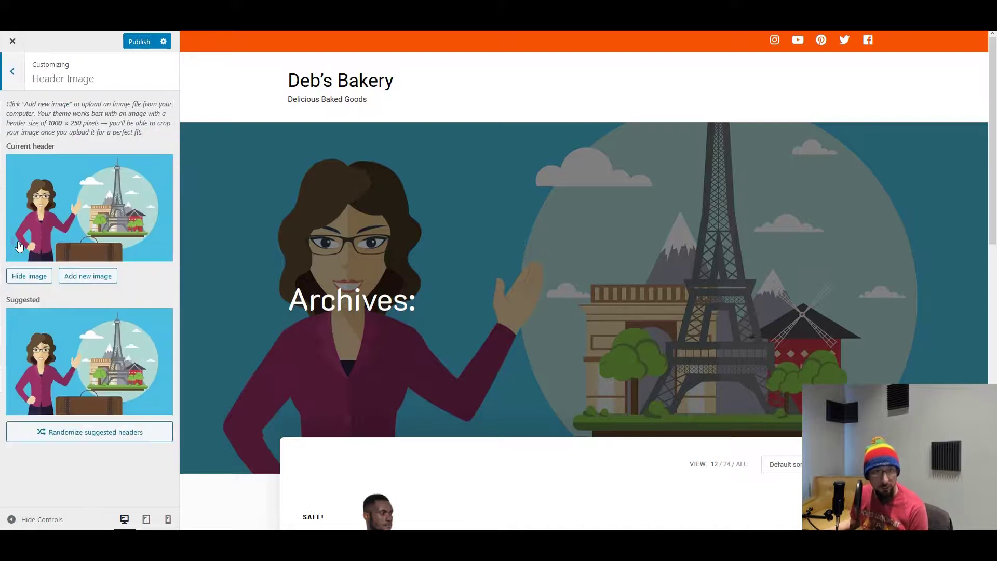
- Hide the current cartoon Paris header image
{"action": "left_click", "coordinate": [30, 276]}
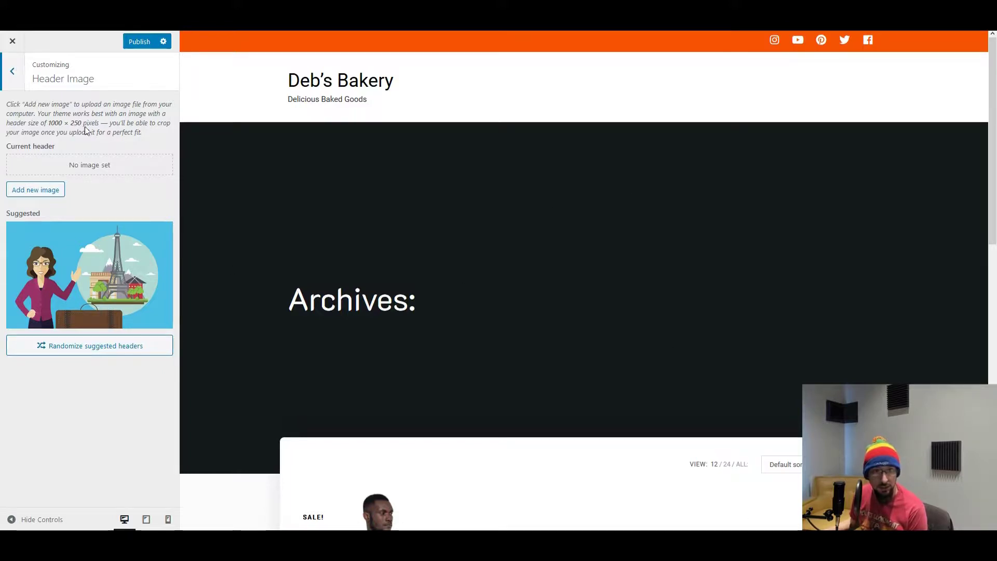
{"action": "scroll", "coordinate": [437, 347], "scroll_direction": "down", "scroll_amount": 3}
{"action": "scroll", "coordinate": [437, 347], "scroll_direction": "up", "scroll_amount": 3}
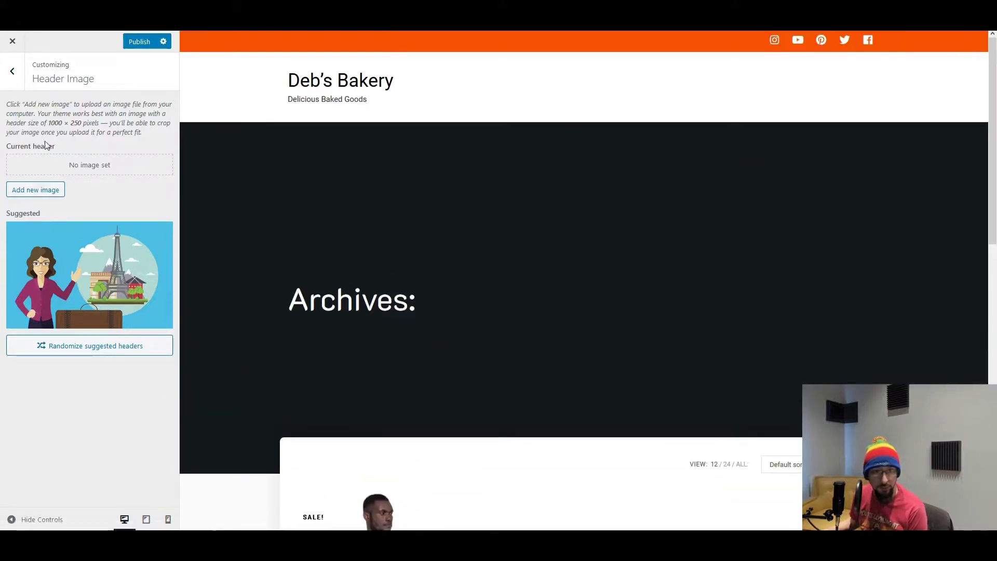
{"action": "left_click", "coordinate": [12, 72]}
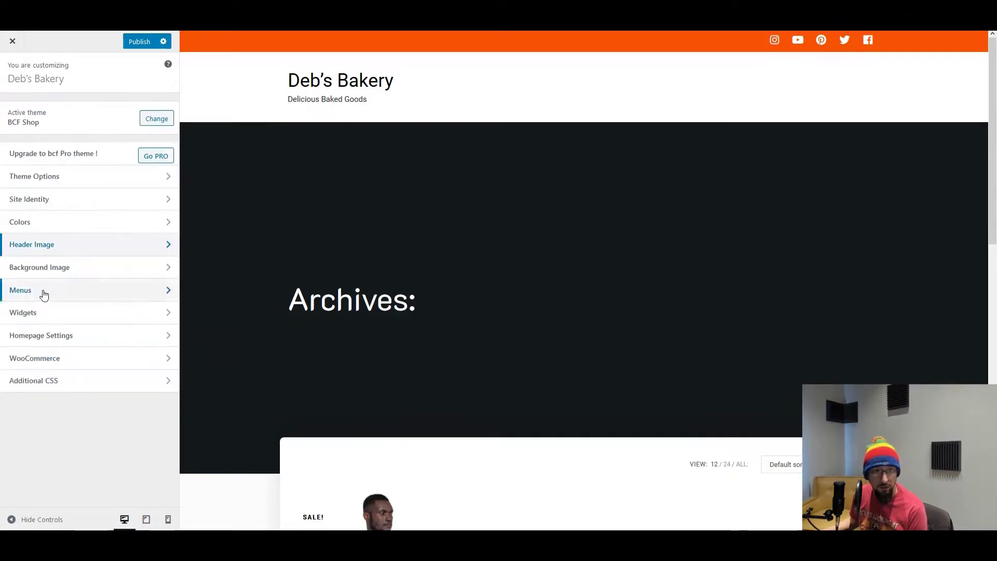
- Start uploading a new header image, then cancel the file picker and close the chooser
{"action": "left_click", "coordinate": [47, 254]}
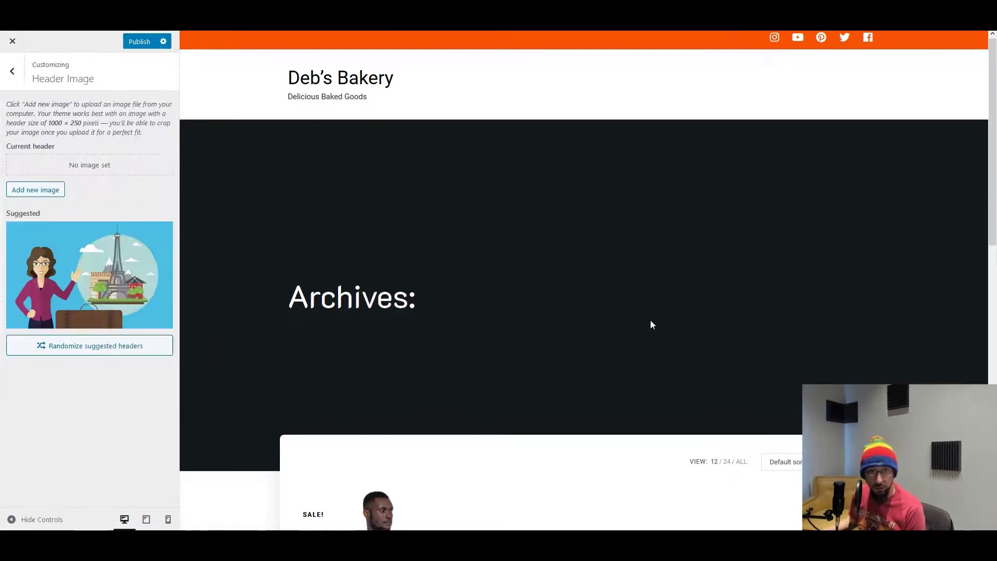
{"action": "left_click", "coordinate": [42, 191]}
{"action": "left_click", "coordinate": [43, 80]}
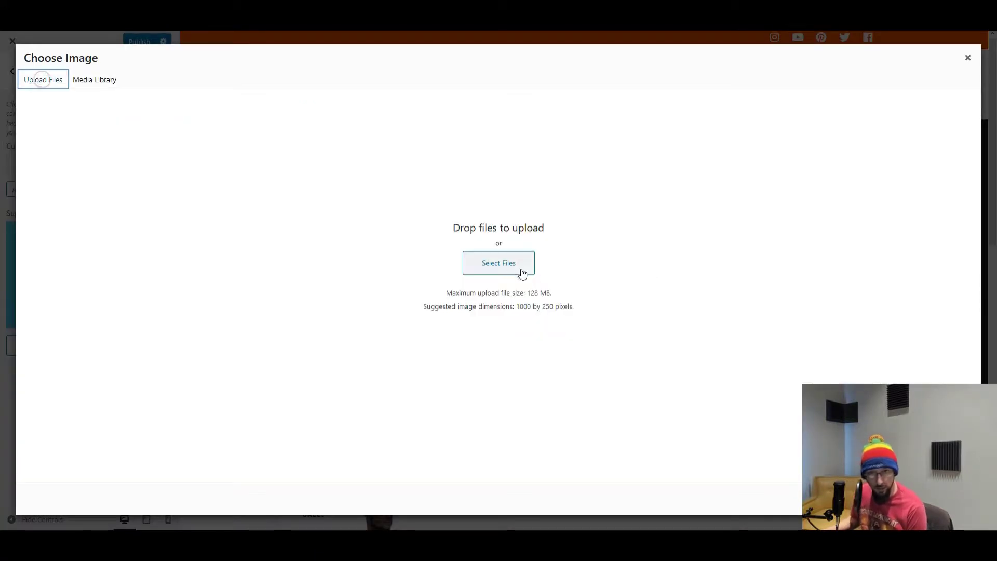
{"action": "left_click", "coordinate": [491, 265]}
{"action": "key", "text": "Escape"}
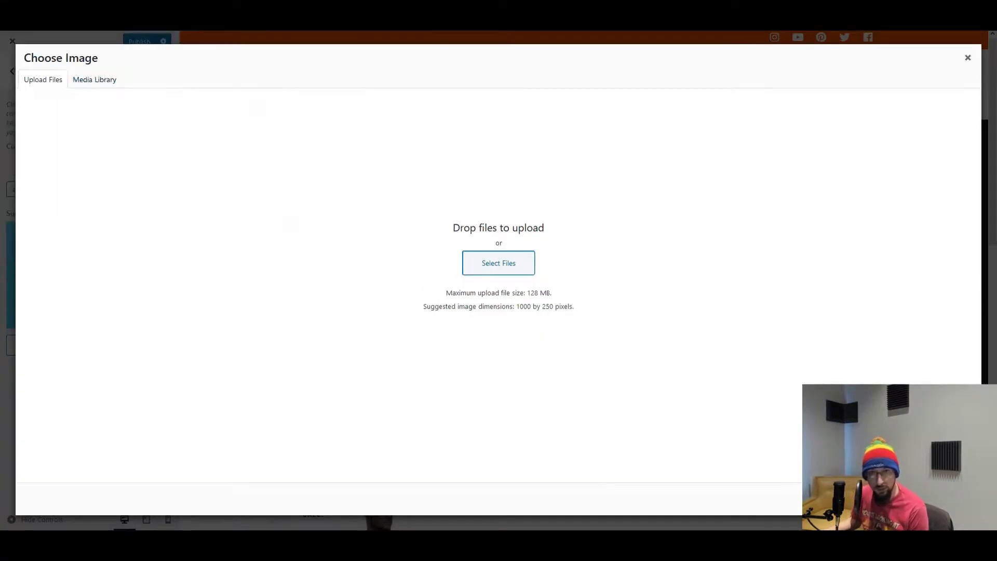
{"action": "left_click", "coordinate": [967, 58]}
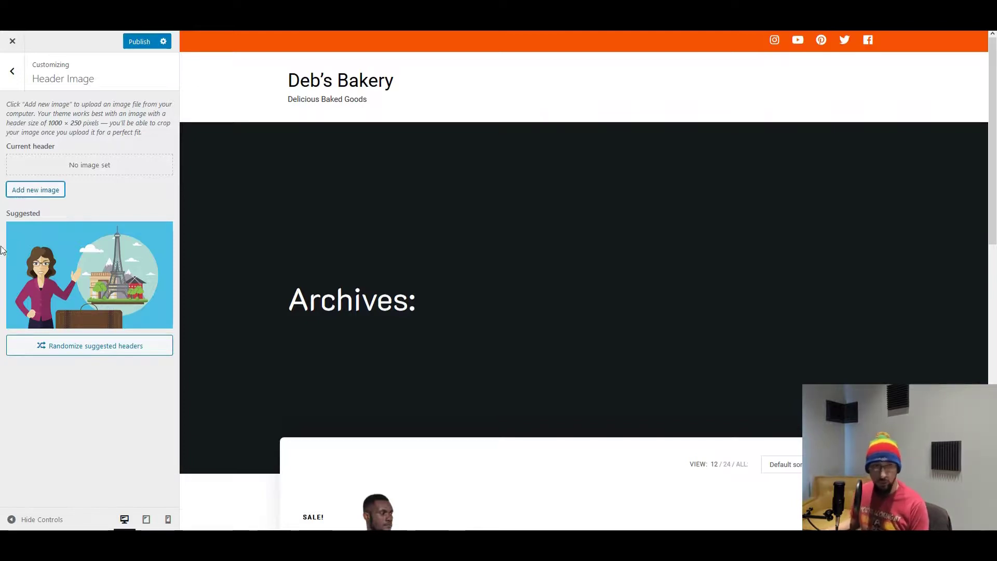
{"action": "left_click", "coordinate": [12, 71]}
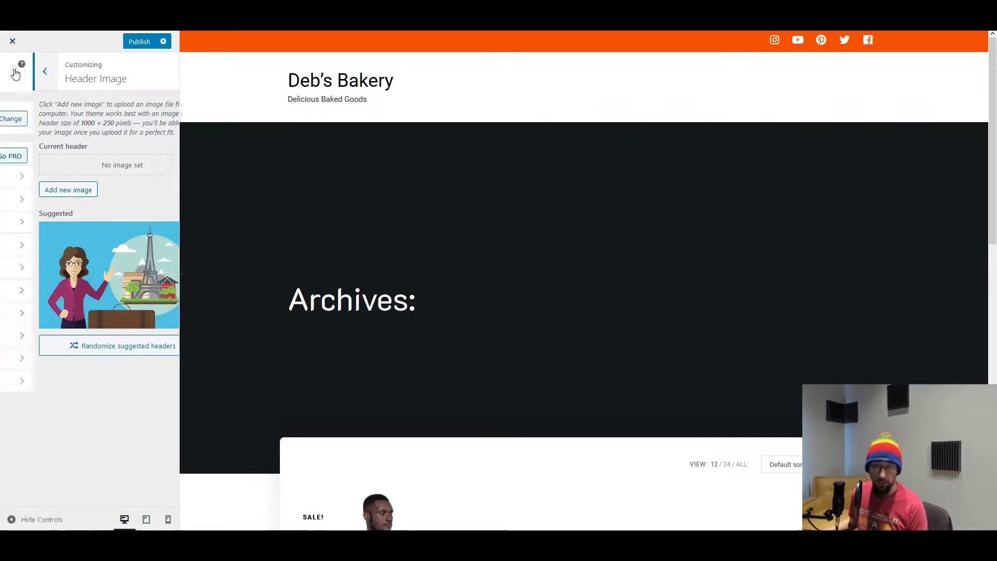
- Close the Customizer, confirming the unsaved-changes warning, and load the live shop page
{"action": "left_click", "coordinate": [13, 43]}
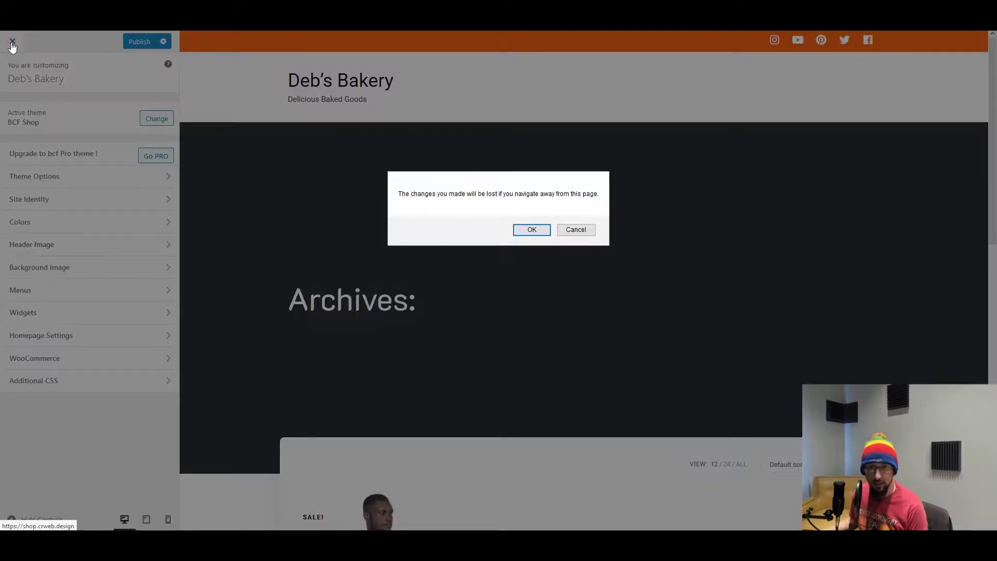
{"action": "left_click", "coordinate": [532, 229]}
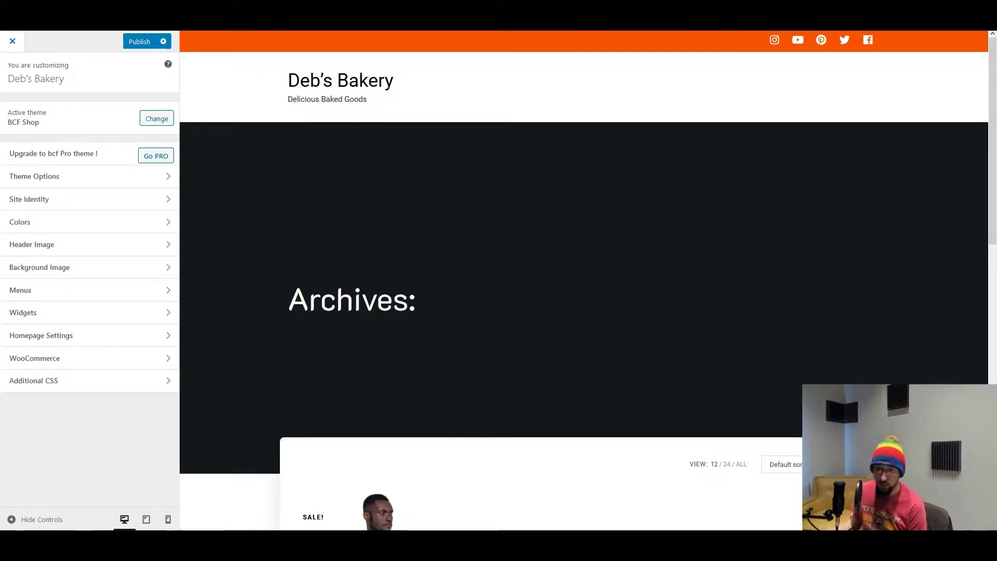
{"action": "scroll", "coordinate": [475, 241], "scroll_direction": "down", "scroll_amount": 3}
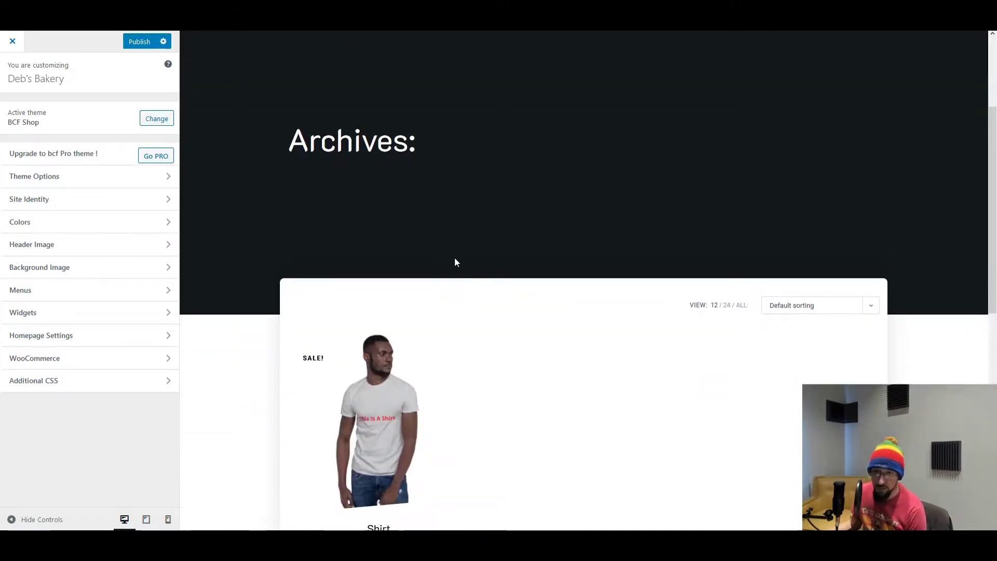
{"action": "scroll", "coordinate": [454, 257], "scroll_direction": "down", "scroll_amount": 3}
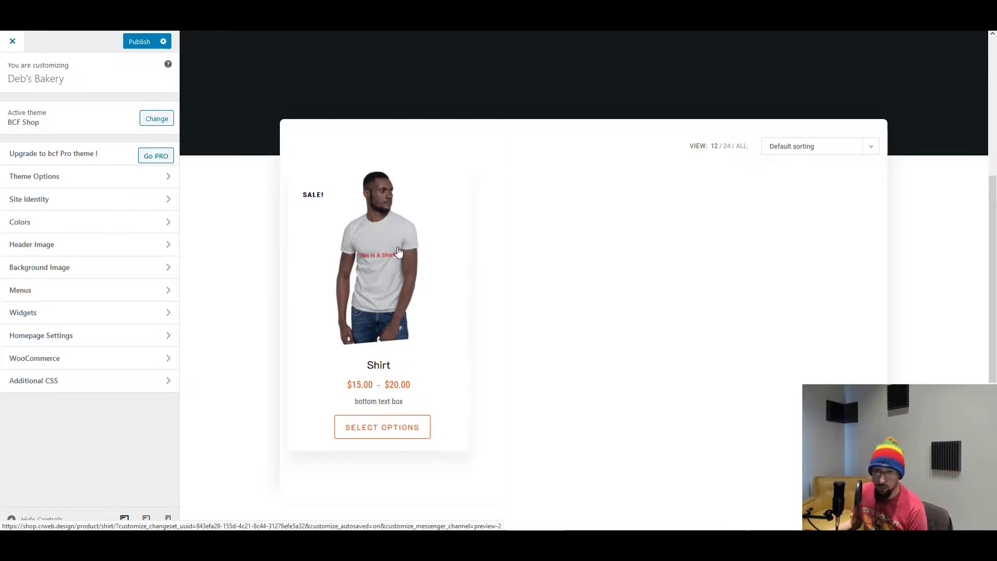
{"action": "scroll", "coordinate": [401, 254], "scroll_direction": "up", "scroll_amount": 5}
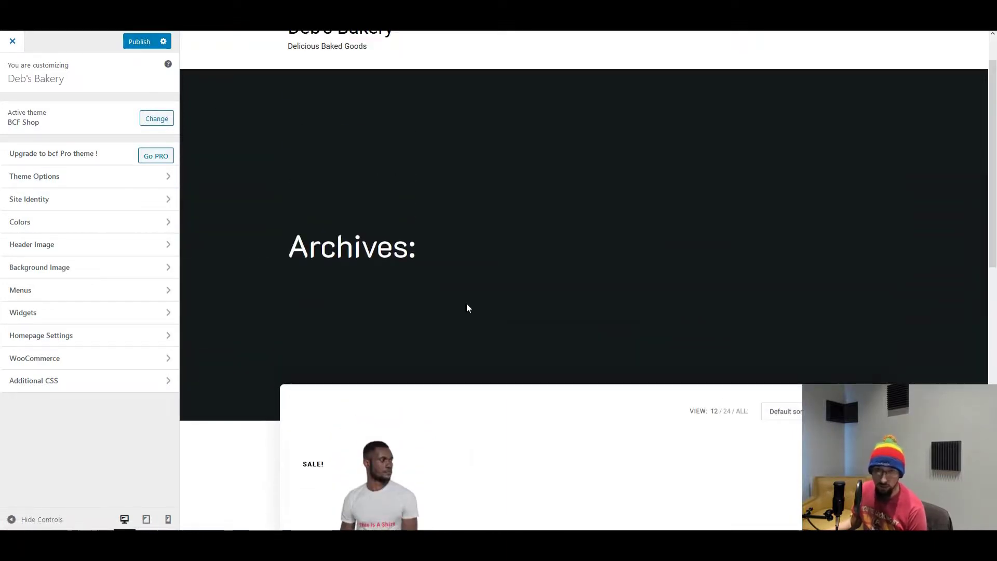
{"action": "scroll", "coordinate": [330, 135], "scroll_direction": "up", "scroll_amount": 2}
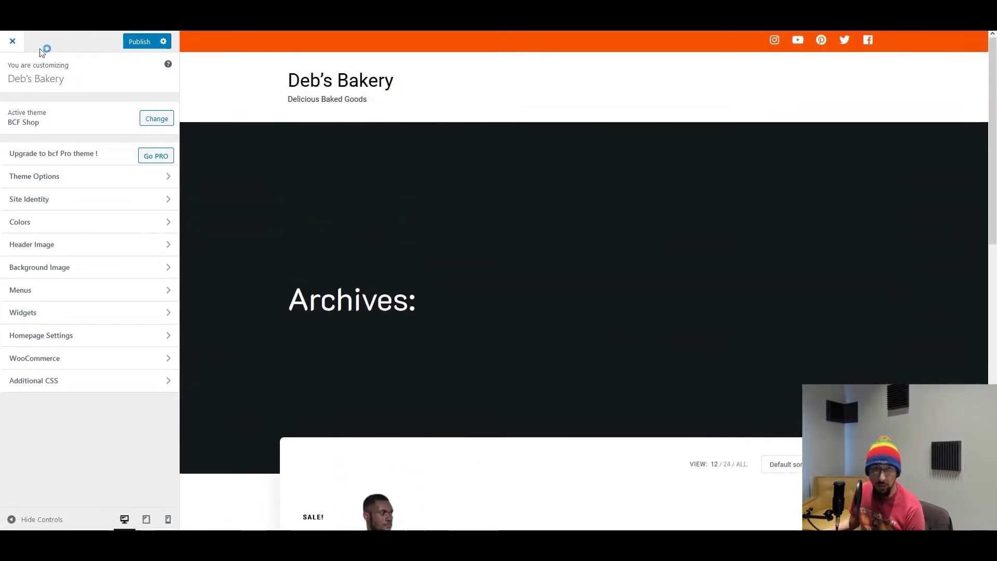
{"action": "left_click", "coordinate": [13, 41]}
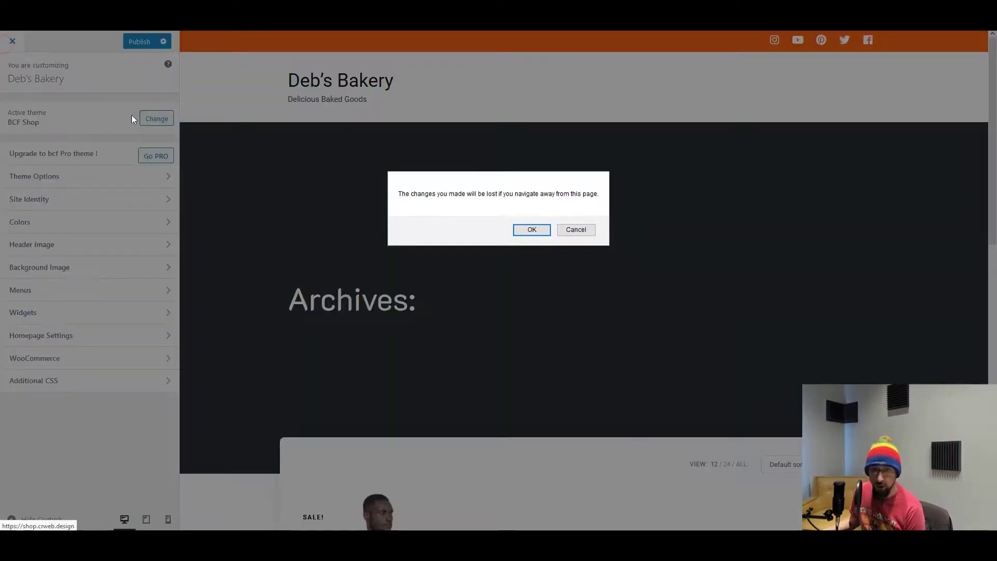
{"action": "left_click", "coordinate": [545, 230]}
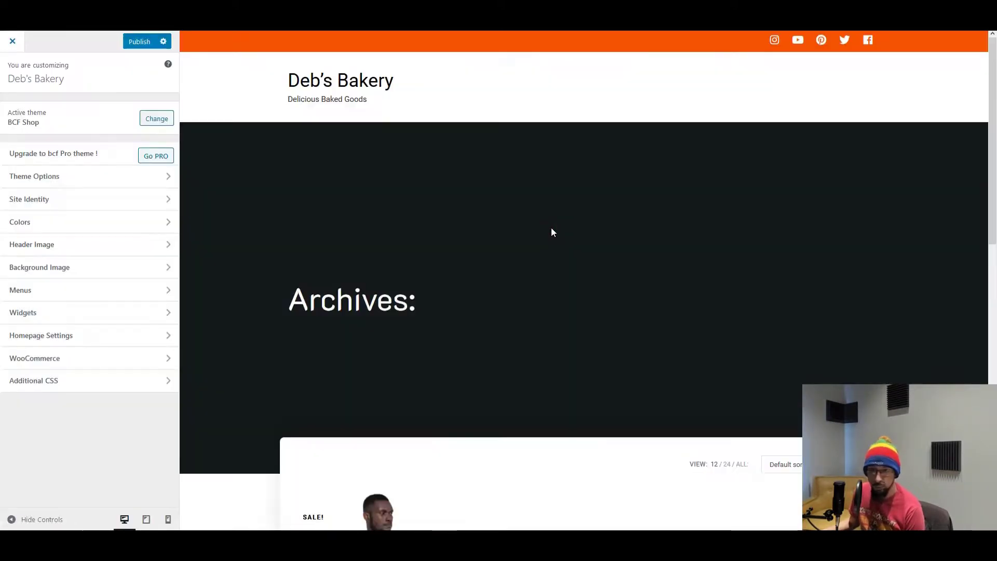
{"action": "scroll", "coordinate": [284, 253], "scroll_direction": "down", "scroll_amount": 3}
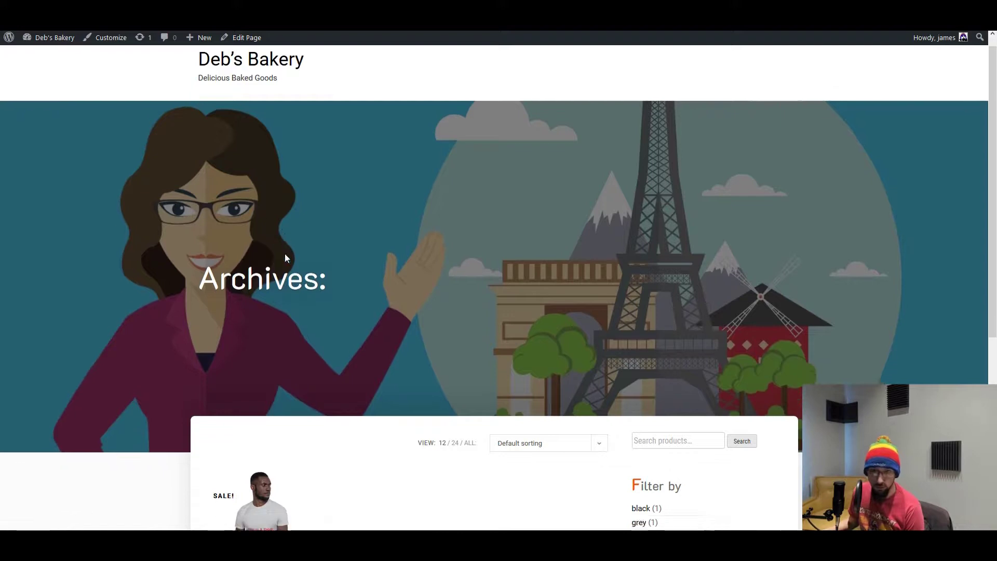
- Open the Shirt product page from the shop and relaunch the Customizer on it
{"action": "scroll", "coordinate": [267, 255], "scroll_direction": "up", "scroll_amount": 3}
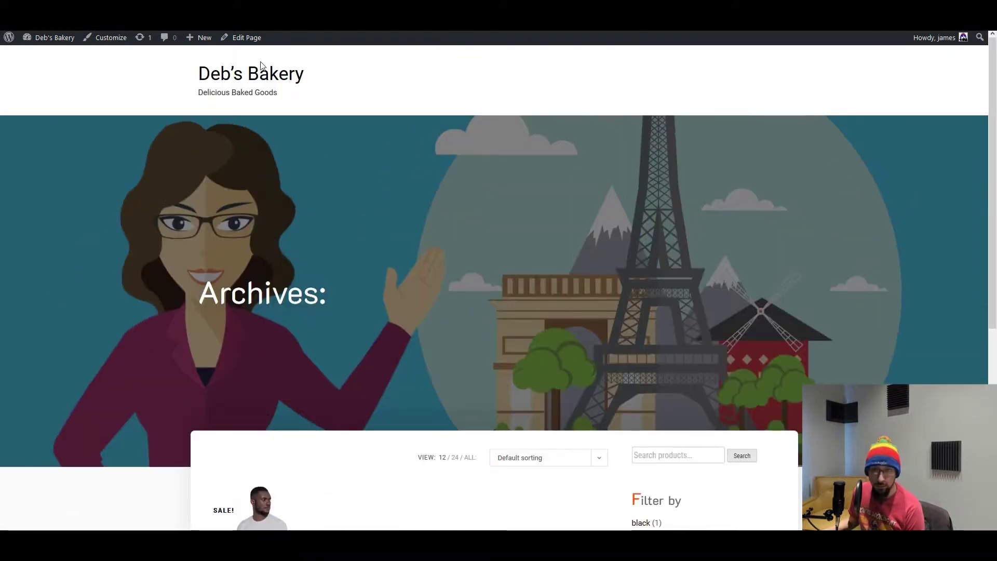
{"action": "scroll", "coordinate": [360, 185], "scroll_direction": "down", "scroll_amount": 6}
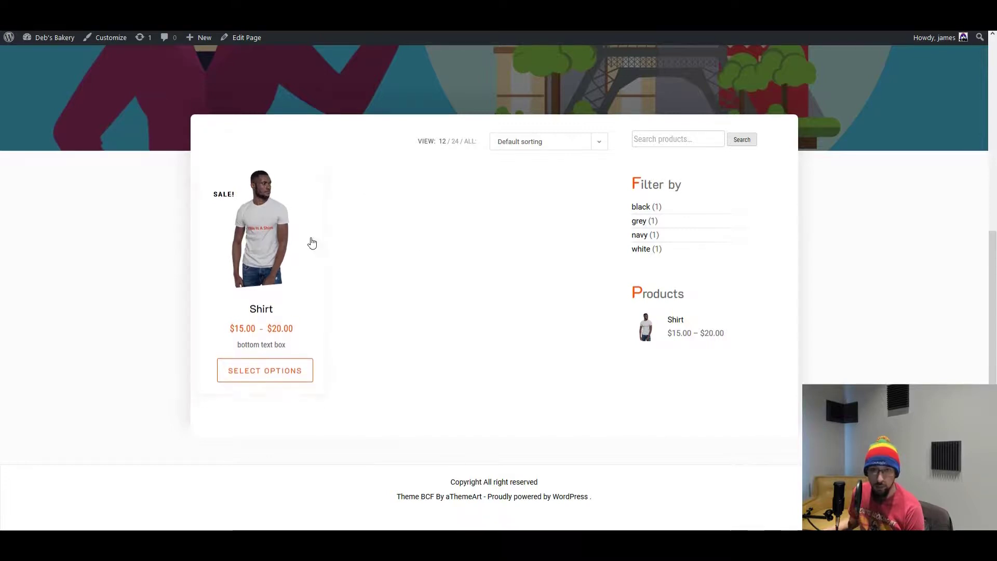
{"action": "left_click", "coordinate": [266, 238]}
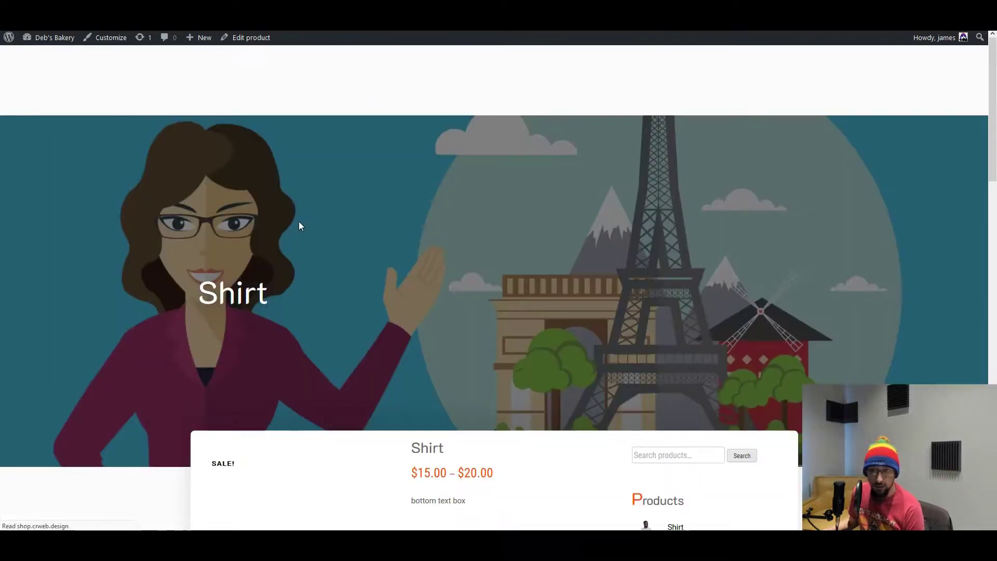
{"action": "scroll", "coordinate": [303, 284], "scroll_direction": "down", "scroll_amount": 5}
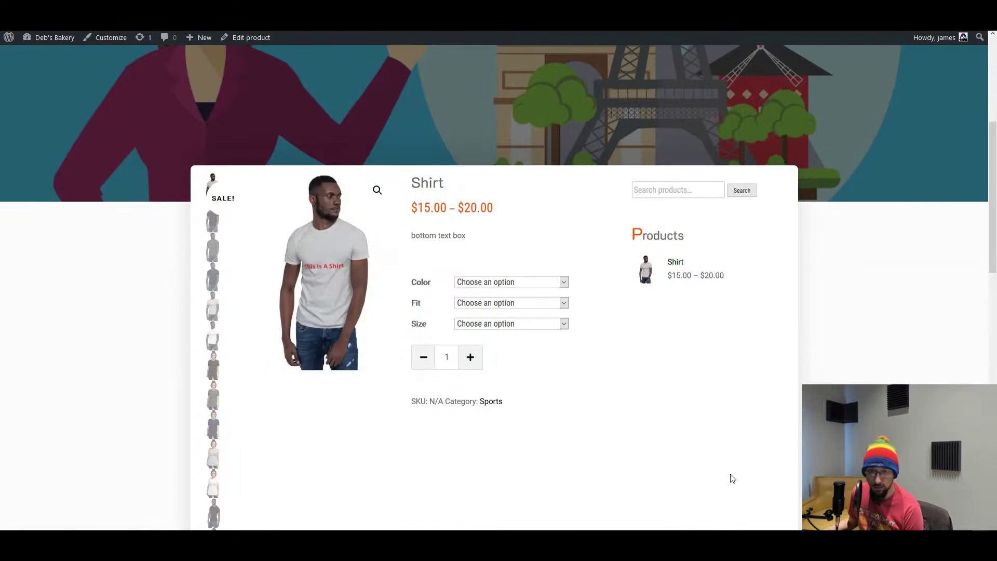
{"action": "scroll", "coordinate": [583, 392], "scroll_direction": "up", "scroll_amount": 5}
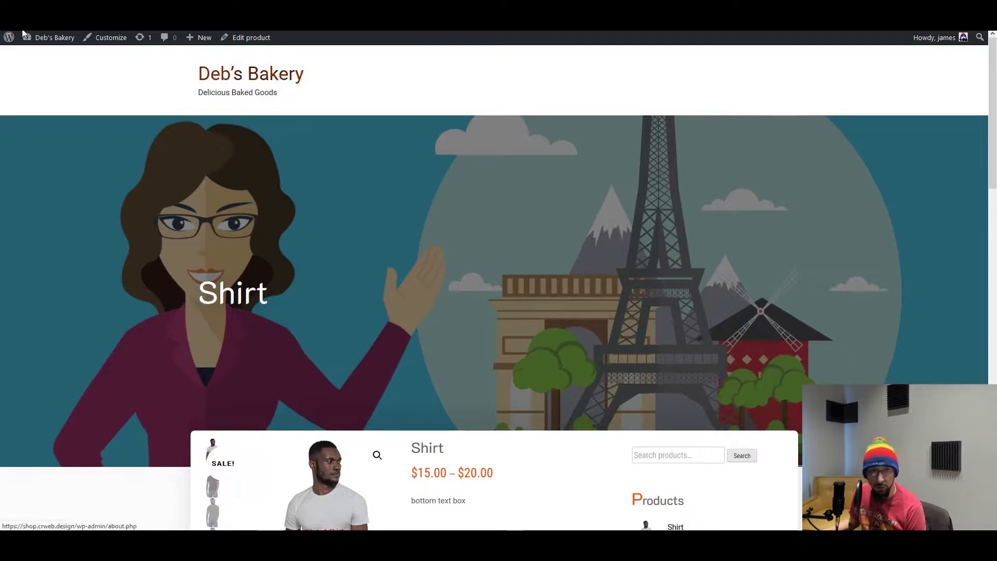
{"action": "left_click", "coordinate": [108, 39]}
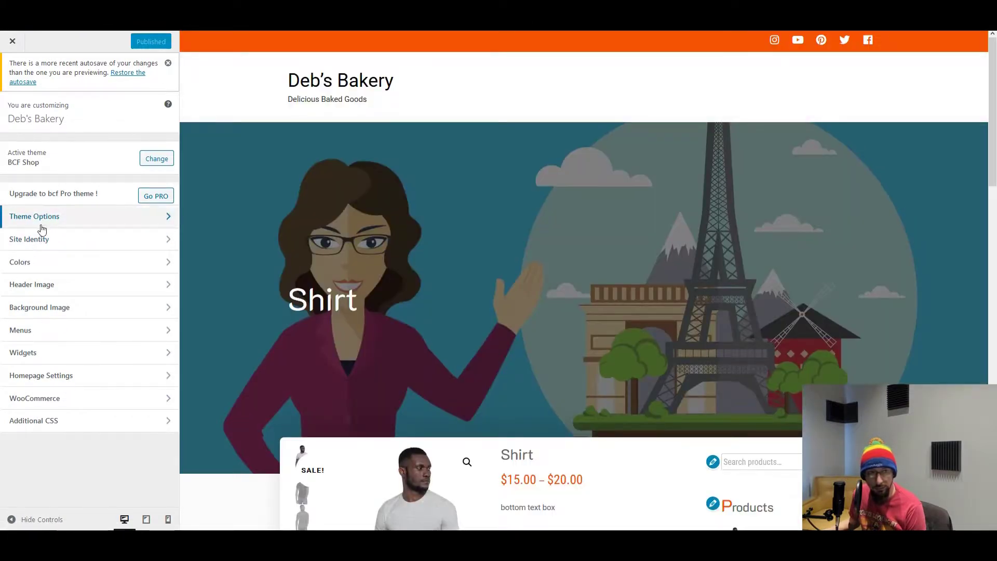
- In Site Identity, turn Display Site Title and Tagline off, then back on
{"action": "left_click", "coordinate": [22, 242]}
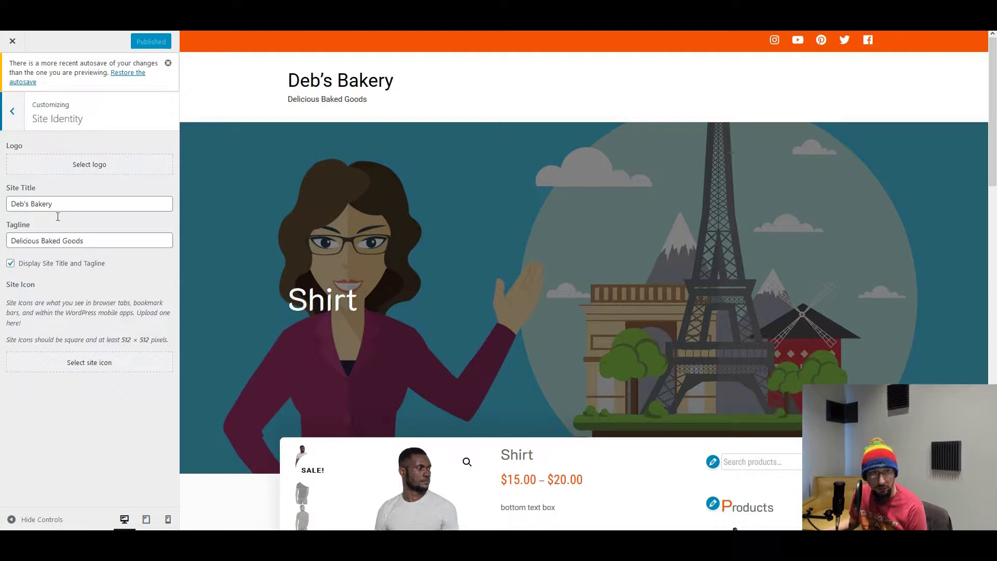
{"action": "left_click", "coordinate": [12, 262]}
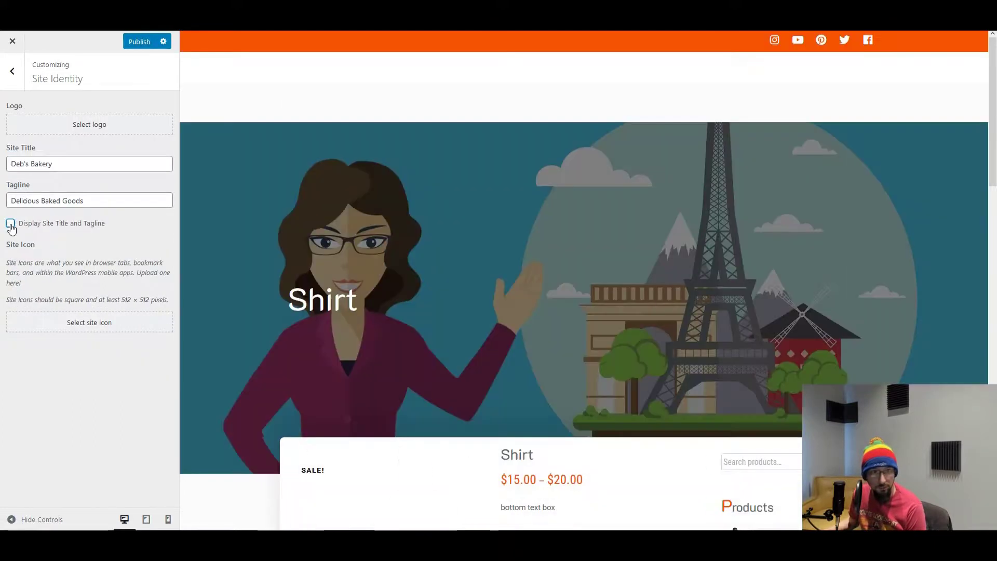
{"action": "left_click", "coordinate": [10, 224]}
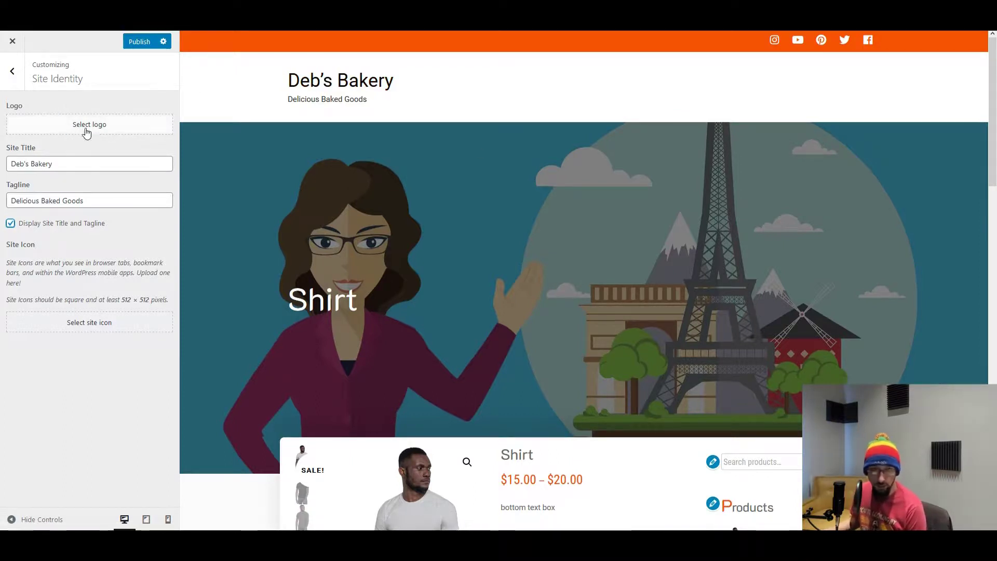
- Choose mockup_Left-Front_Womens-3_White.png from the computer as the new logo image
{"action": "left_click", "coordinate": [87, 133]}
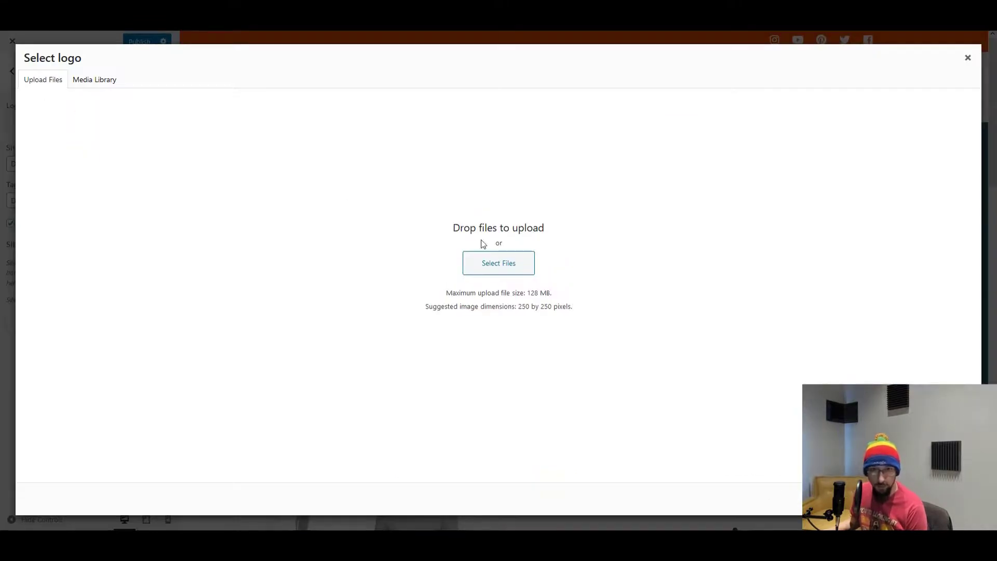
{"action": "left_click", "coordinate": [478, 264]}
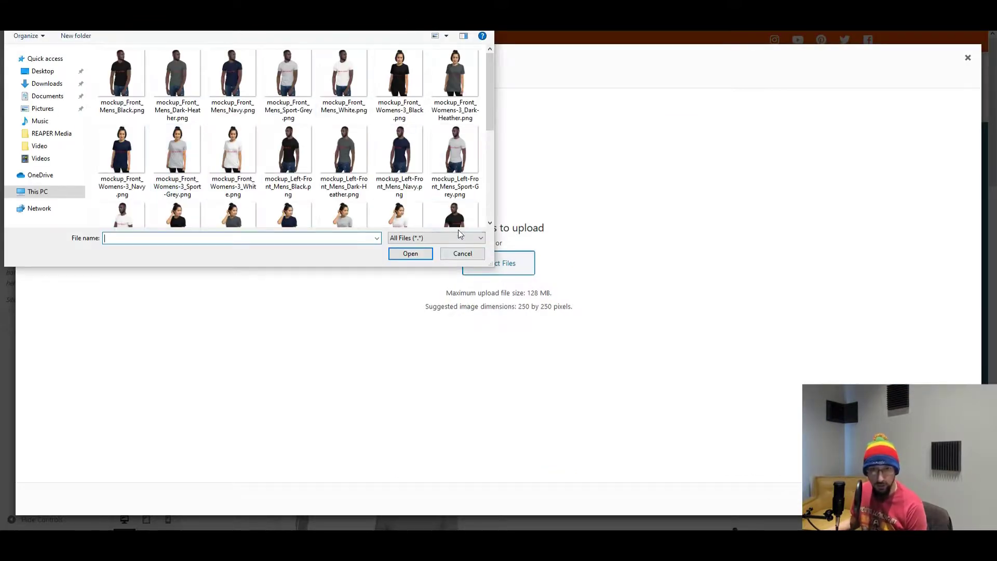
{"action": "scroll", "coordinate": [351, 155], "scroll_direction": "down", "scroll_amount": 4}
{"action": "scroll", "coordinate": [232, 150], "scroll_direction": "up", "scroll_amount": 4}
{"action": "scroll", "coordinate": [154, 142], "scroll_direction": "down", "scroll_amount": 2}
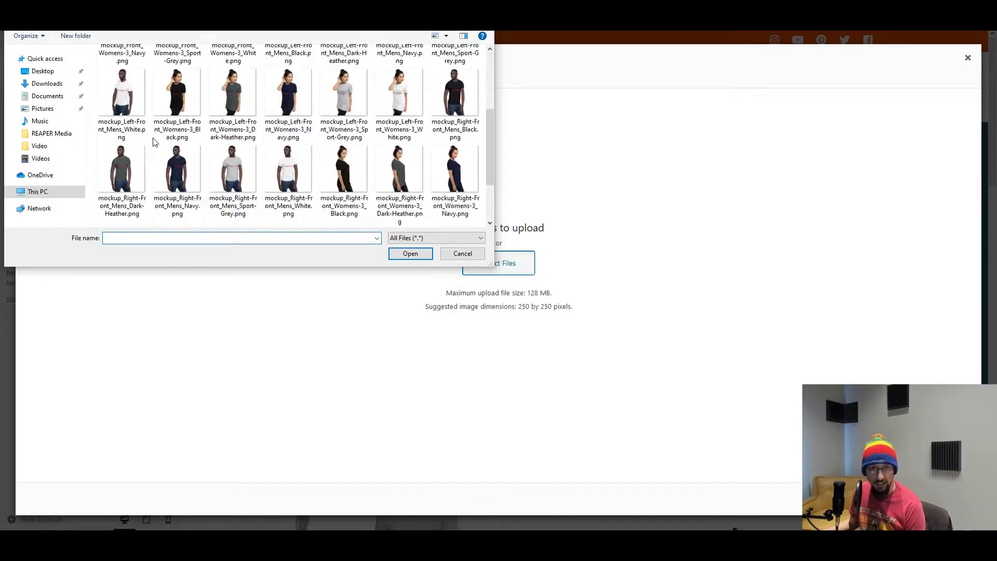
{"action": "left_click", "coordinate": [400, 96]}
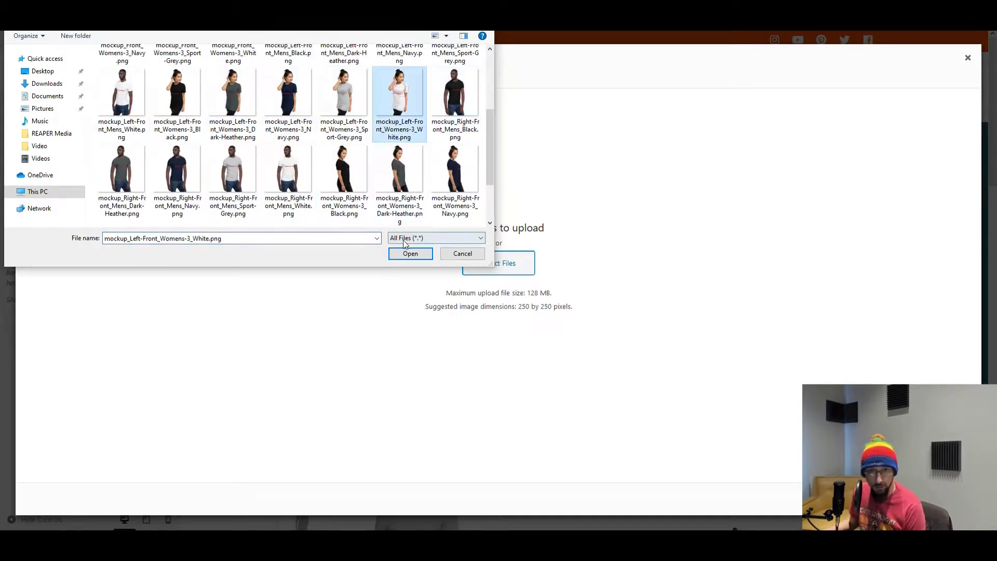
- Upload the image, apply it as the cropped site logo, then remove it from the header
{"action": "left_click", "coordinate": [407, 254]}
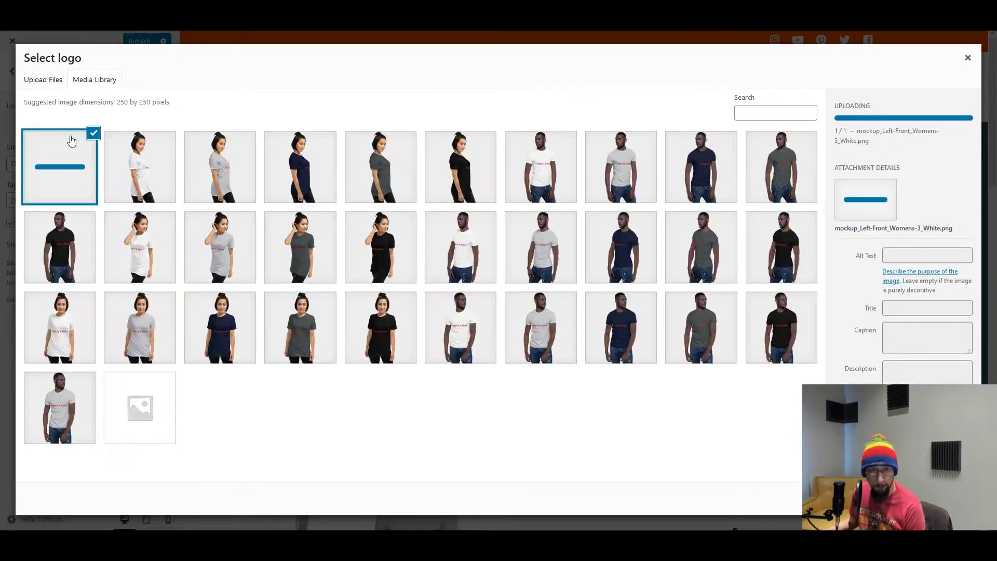
{"action": "left_click", "coordinate": [957, 498]}
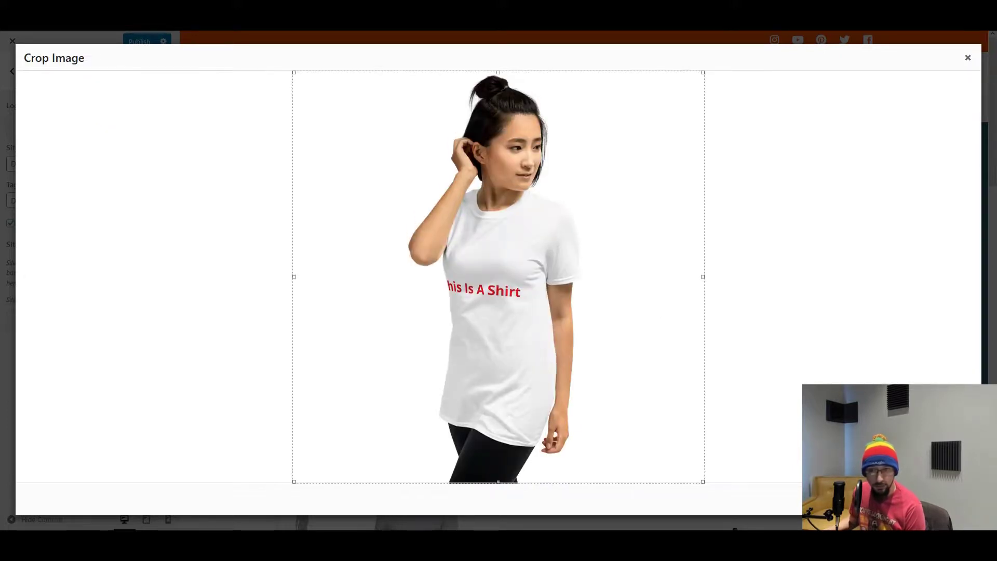
{"action": "left_click", "coordinate": [889, 499]}
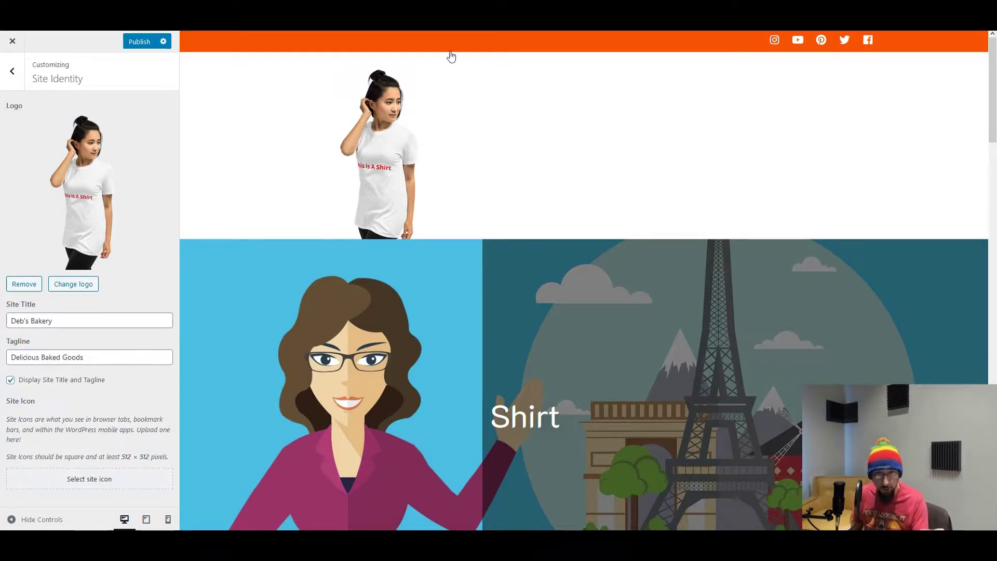
{"action": "left_click", "coordinate": [19, 285]}
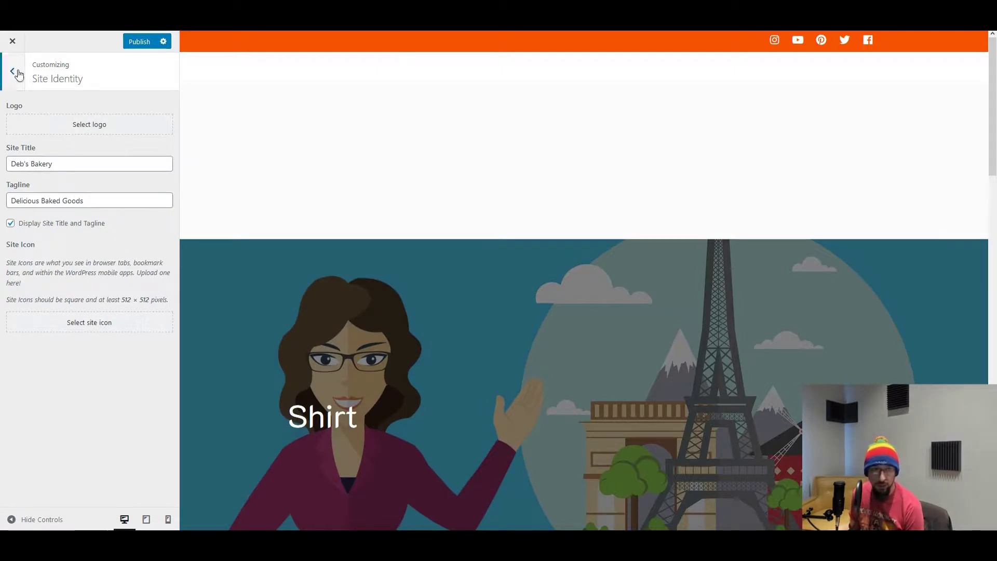
- Publish the Site Identity changes and close the Customizer to see the live Shirt page
{"action": "left_click", "coordinate": [141, 42]}
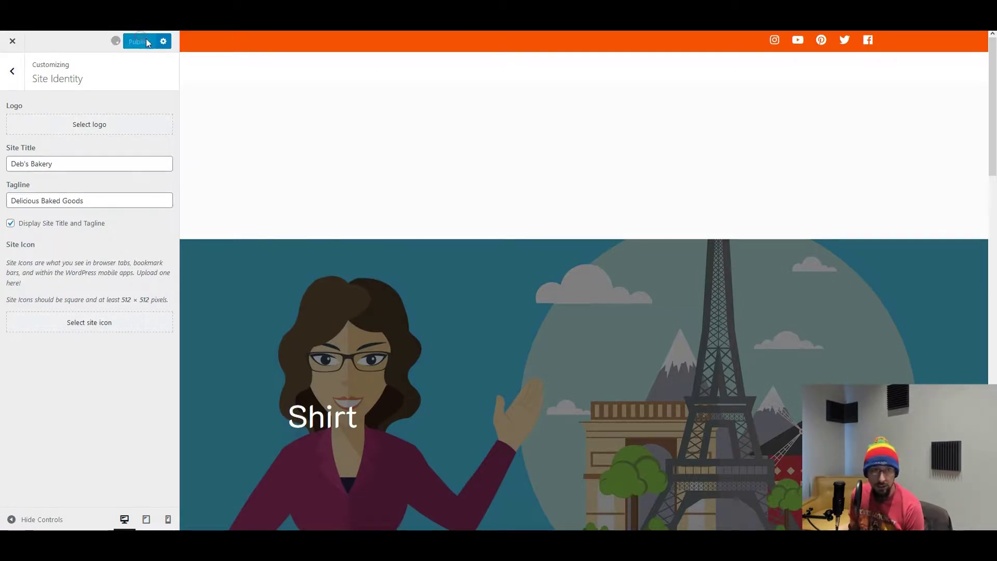
{"action": "left_click", "coordinate": [19, 45]}
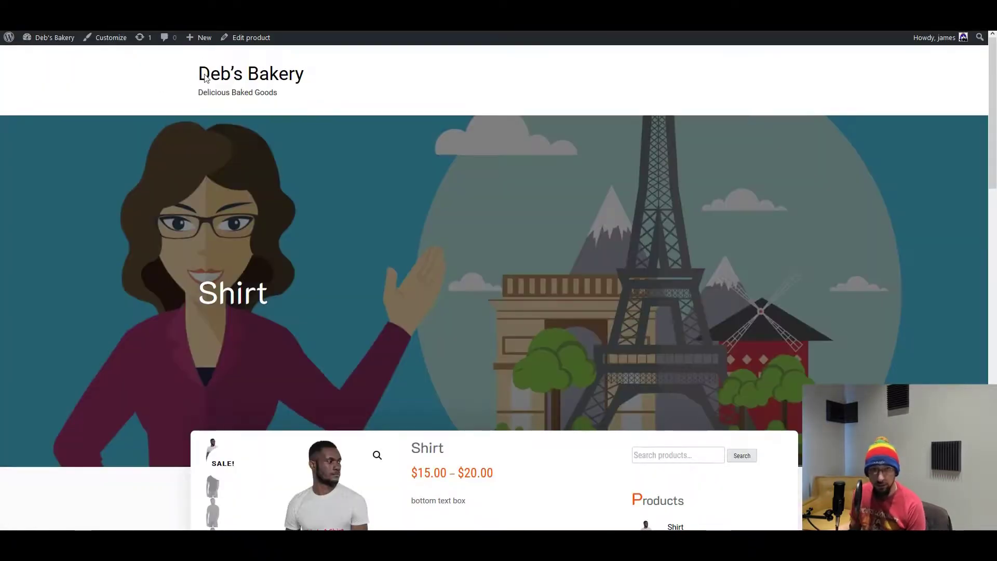
{"action": "left_click_drag", "start_coordinate": [285, 98], "coordinate": [220, 74]}
{"action": "left_click", "coordinate": [219, 74]}
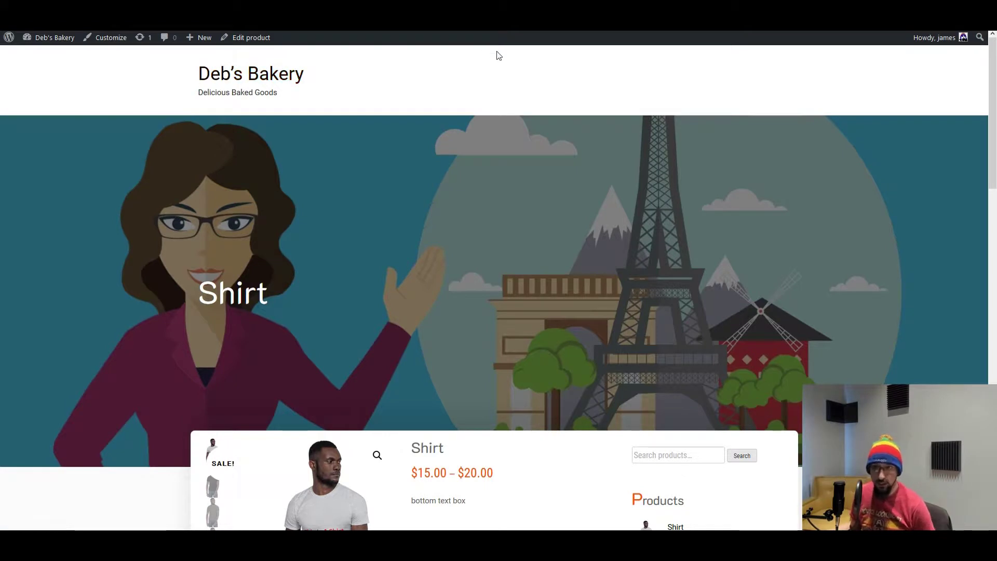
{"action": "scroll", "coordinate": [494, 265], "scroll_direction": "down", "scroll_amount": 3}
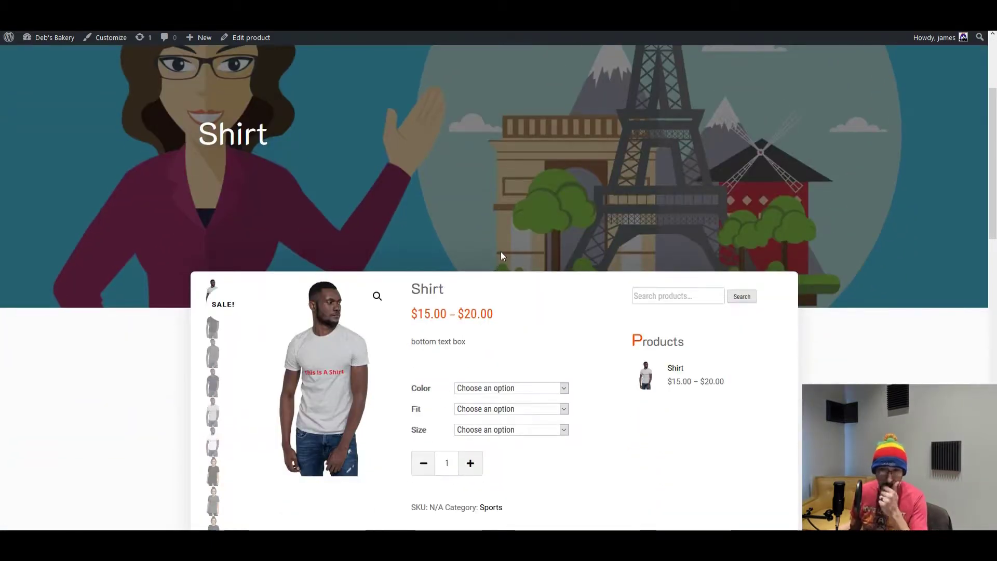
{"action": "scroll", "coordinate": [490, 208], "scroll_direction": "up", "scroll_amount": 3}
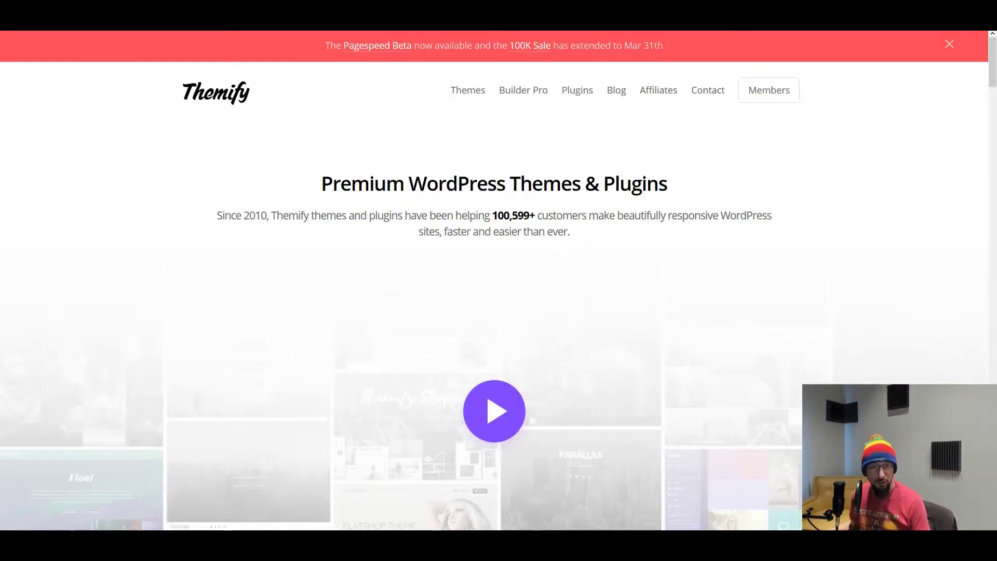
{"action": "mouse_move", "coordinate": [471, 95]}
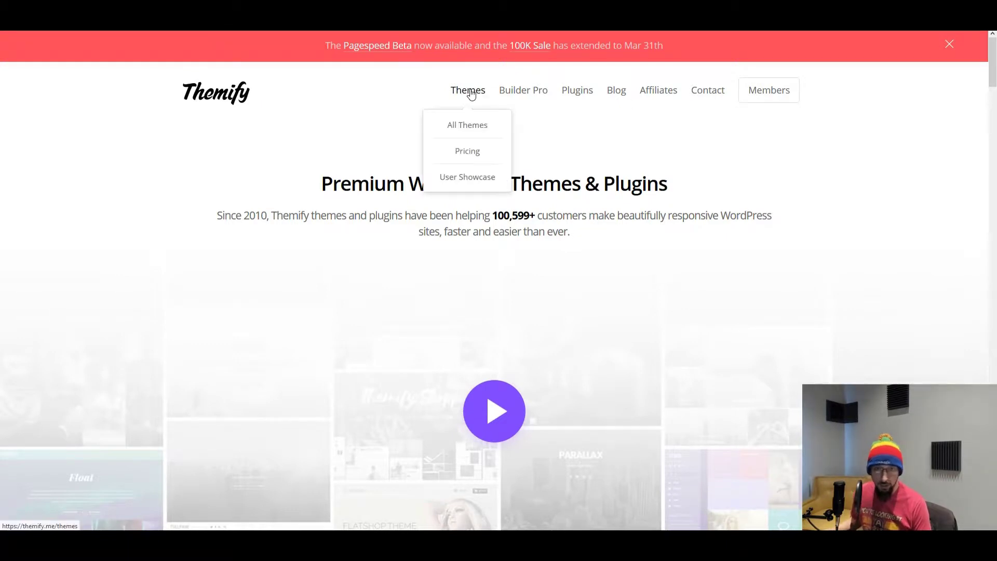
{"action": "left_click", "coordinate": [467, 130]}
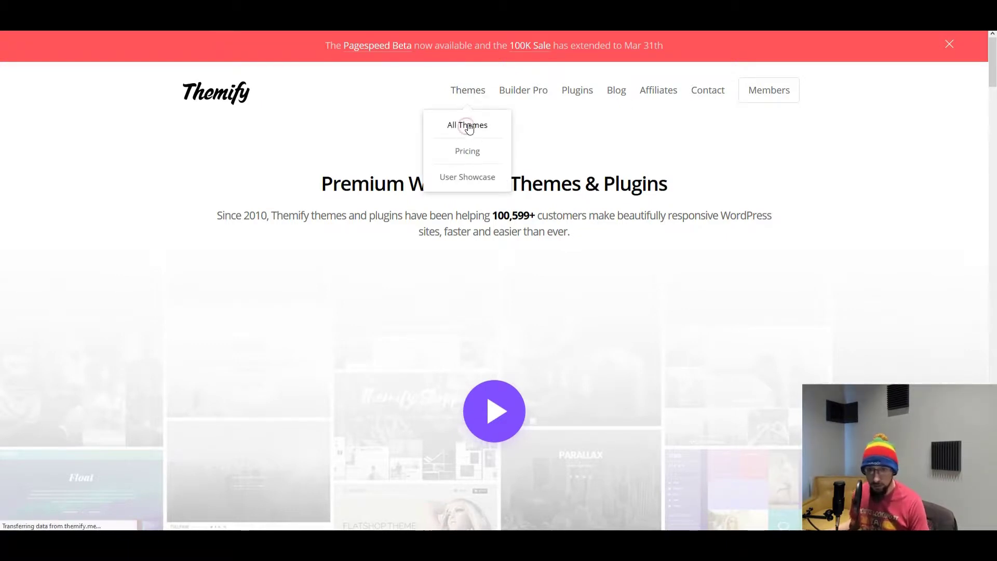
{"action": "scroll", "coordinate": [183, 301], "scroll_direction": "down", "scroll_amount": 3}
{"action": "scroll", "coordinate": [183, 301], "scroll_direction": "down", "scroll_amount": 2}
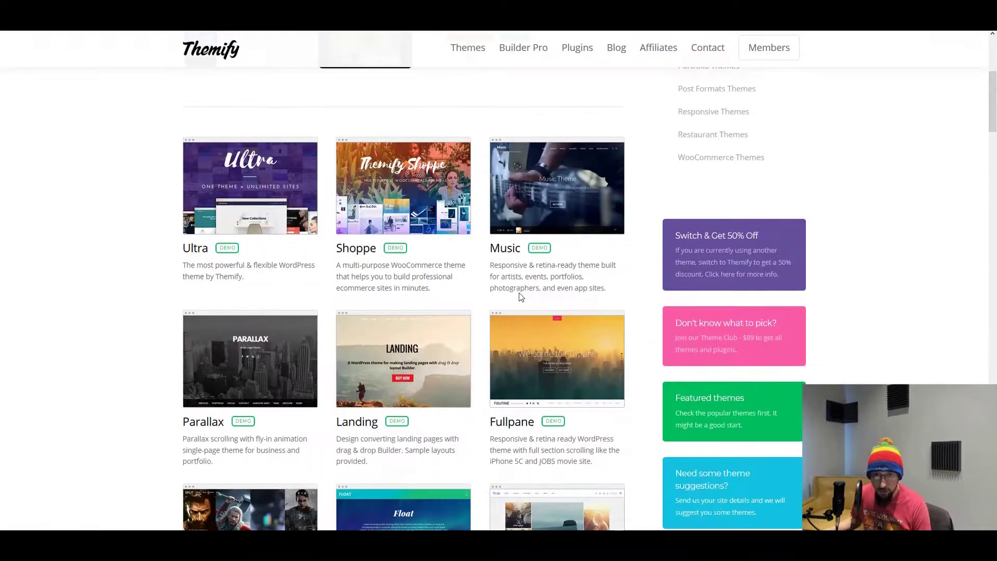
{"action": "scroll", "coordinate": [282, 314], "scroll_direction": "down", "scroll_amount": 15}
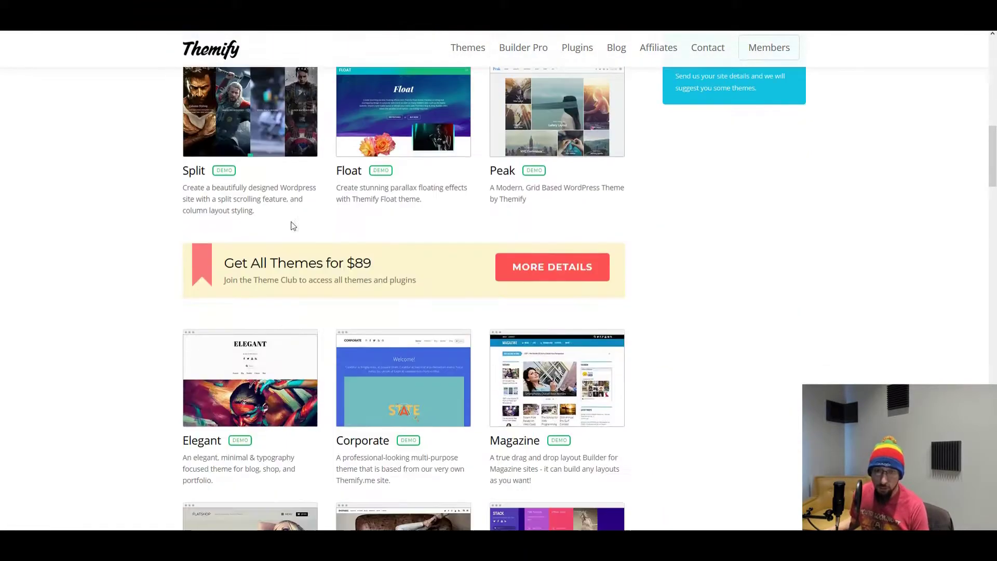
{"action": "scroll", "coordinate": [301, 316], "scroll_direction": "down", "scroll_amount": 5}
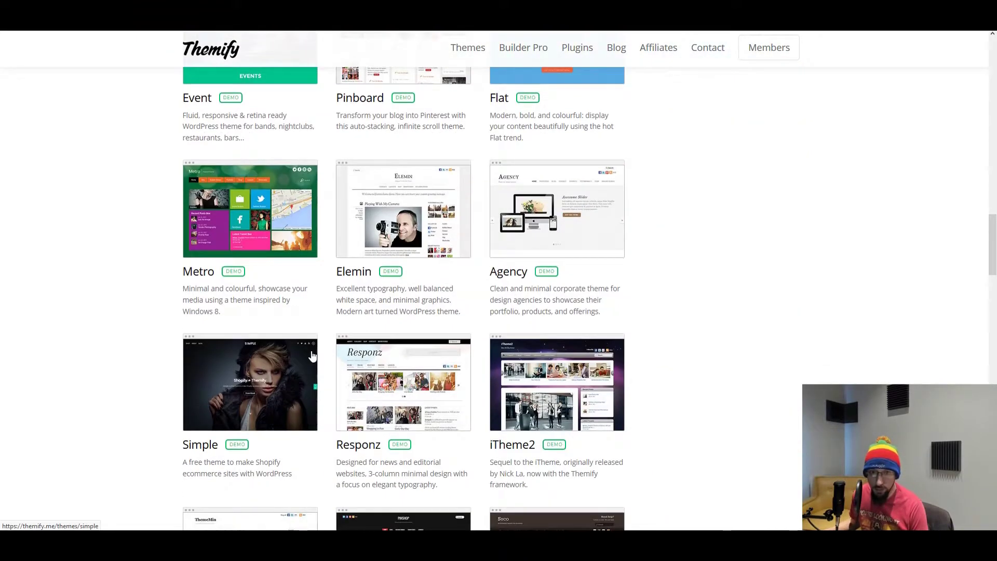
{"action": "scroll", "coordinate": [298, 337], "scroll_direction": "down", "scroll_amount": 1}
{"action": "scroll", "coordinate": [304, 332], "scroll_direction": "up", "scroll_amount": 3}
{"action": "scroll", "coordinate": [306, 358], "scroll_direction": "up", "scroll_amount": 6}
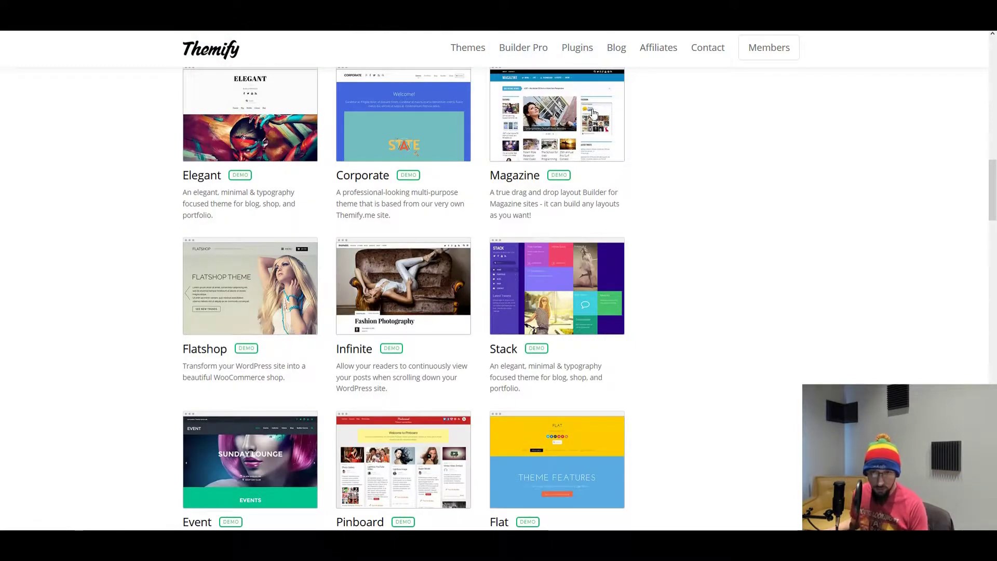
{"action": "scroll", "coordinate": [441, 301], "scroll_direction": "up", "scroll_amount": 1}
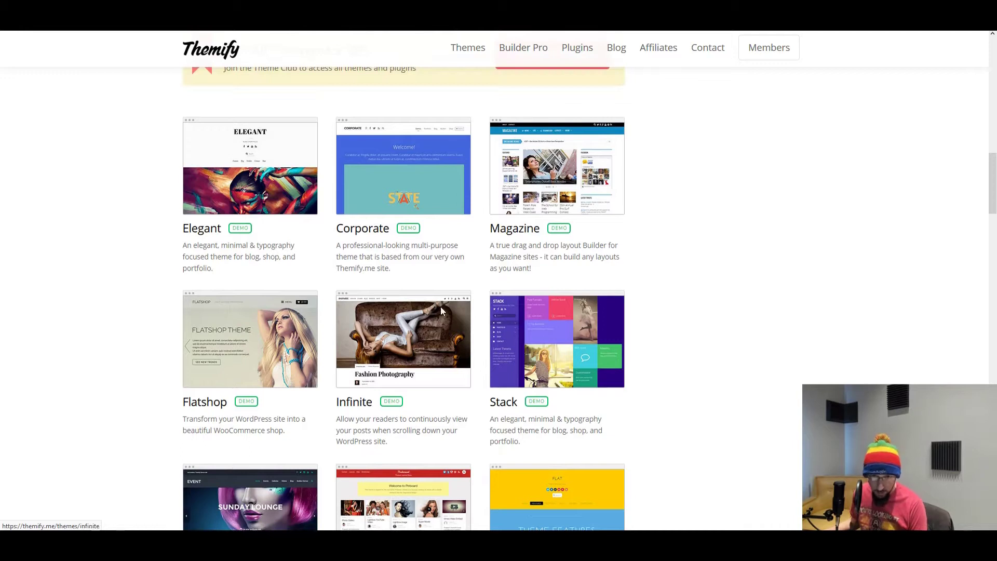
{"action": "scroll", "coordinate": [196, 408], "scroll_direction": "down", "scroll_amount": 5}
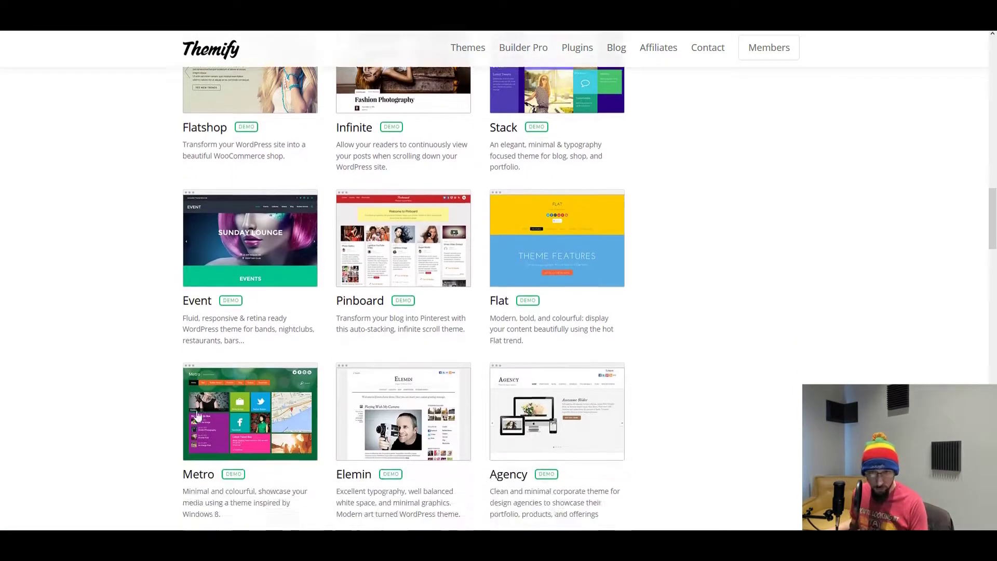
{"action": "scroll", "coordinate": [223, 409], "scroll_direction": "down", "scroll_amount": 2}
{"action": "scroll", "coordinate": [529, 353], "scroll_direction": "down", "scroll_amount": 2}
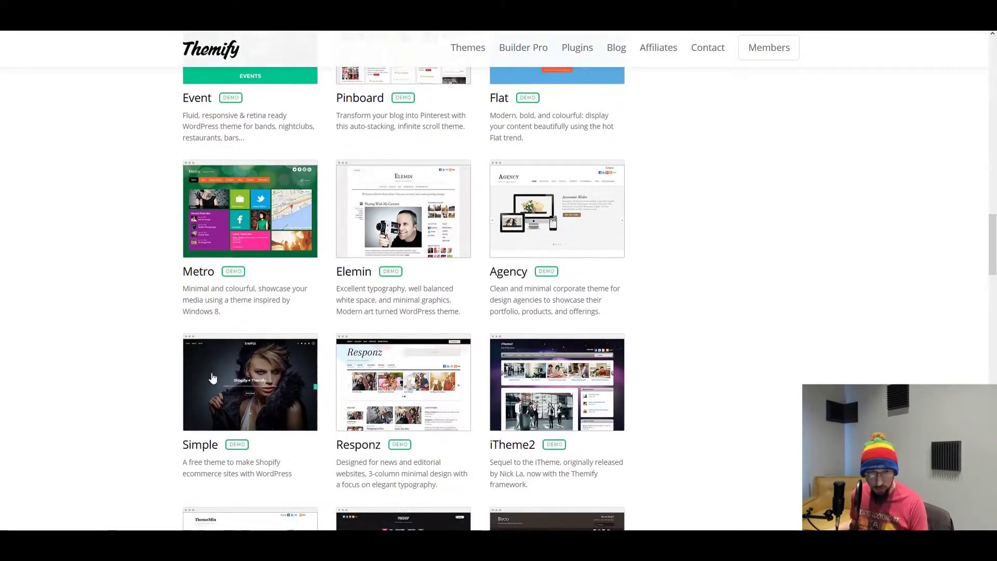
{"action": "scroll", "coordinate": [138, 404], "scroll_direction": "up", "scroll_amount": 7}
{"action": "scroll", "coordinate": [138, 386], "scroll_direction": "up", "scroll_amount": 3}
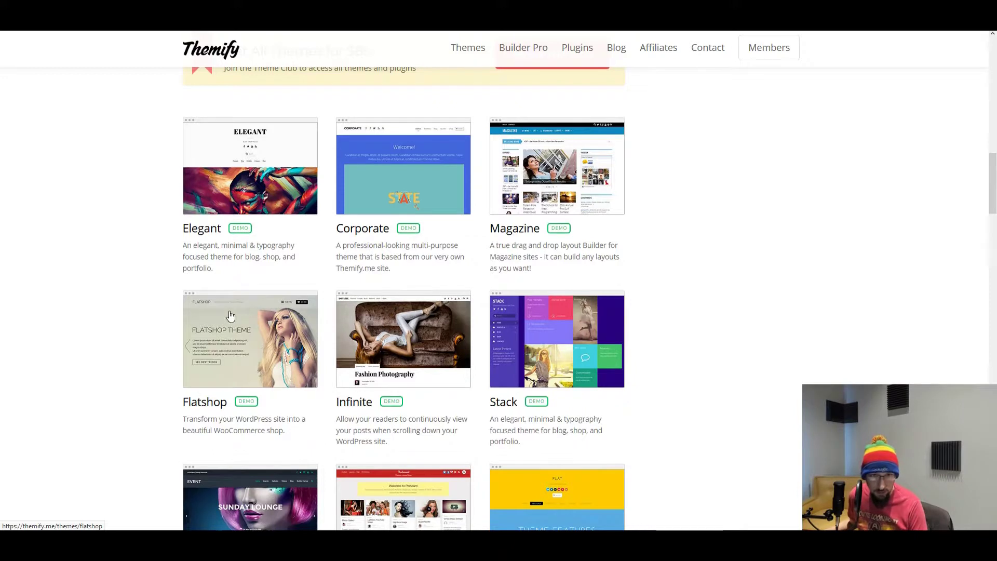
{"action": "scroll", "coordinate": [268, 343], "scroll_direction": "up", "scroll_amount": 2}
{"action": "scroll", "coordinate": [266, 364], "scroll_direction": "down", "scroll_amount": 6}
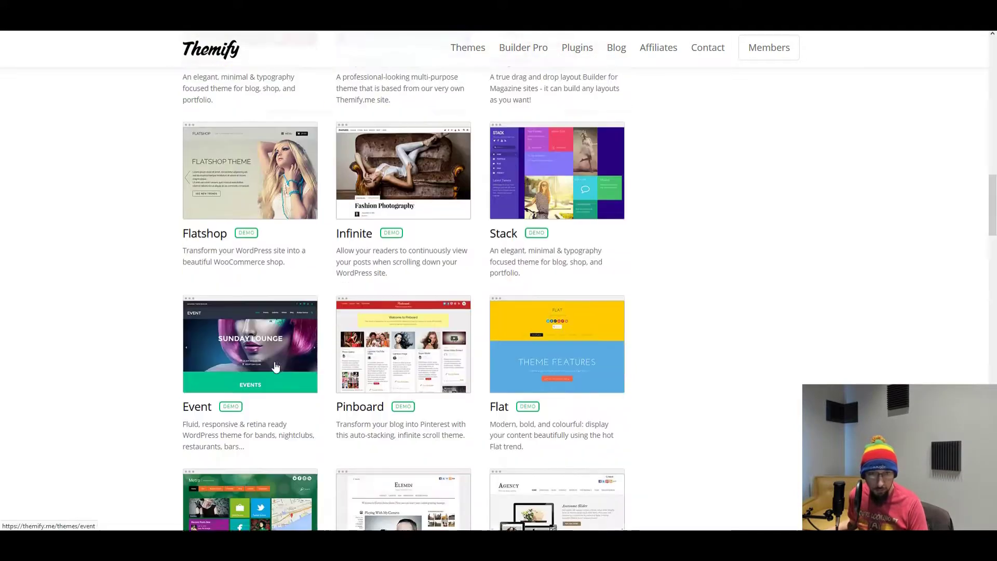
{"action": "scroll", "coordinate": [559, 353], "scroll_direction": "down", "scroll_amount": 4}
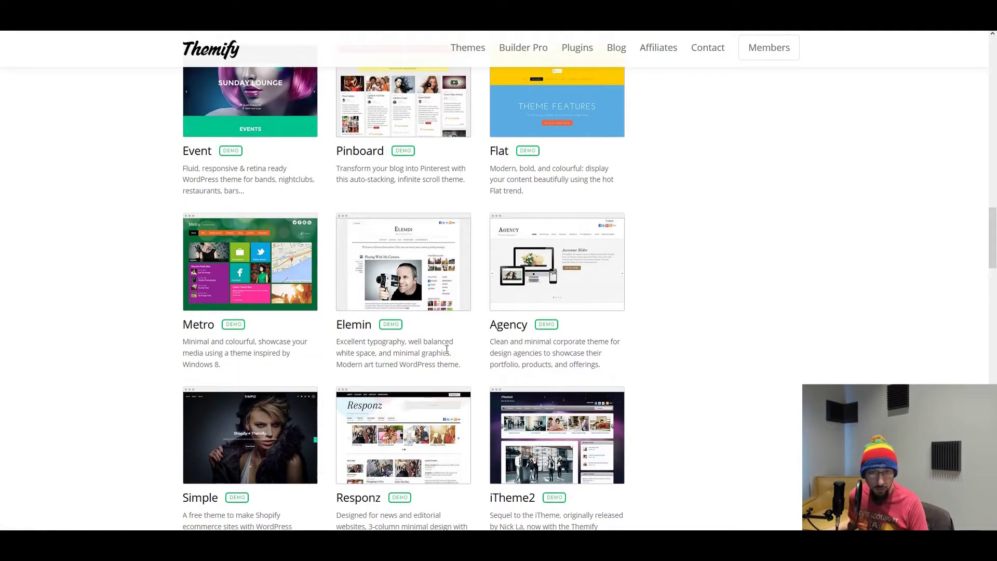
{"action": "scroll", "coordinate": [446, 350], "scroll_direction": "down", "scroll_amount": 3}
{"action": "scroll", "coordinate": [370, 366], "scroll_direction": "down", "scroll_amount": 2}
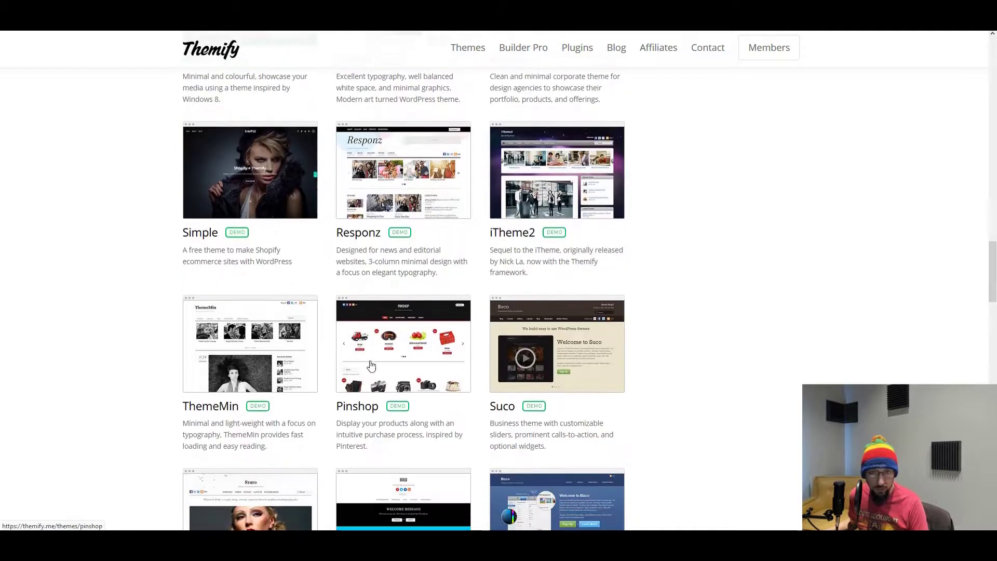
{"action": "scroll", "coordinate": [401, 352], "scroll_direction": "down", "scroll_amount": 8}
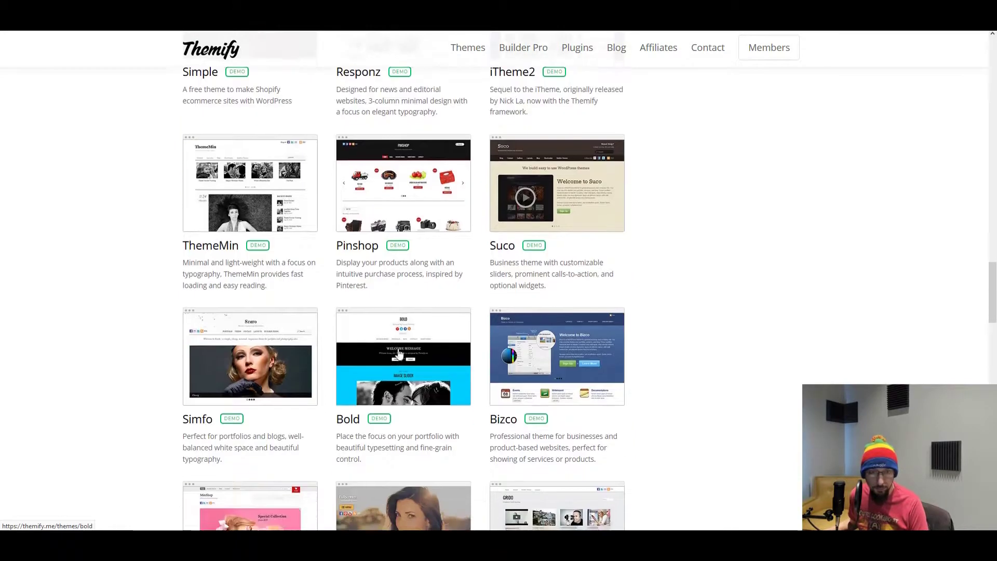
{"action": "scroll", "coordinate": [400, 324], "scroll_direction": "down", "scroll_amount": 2}
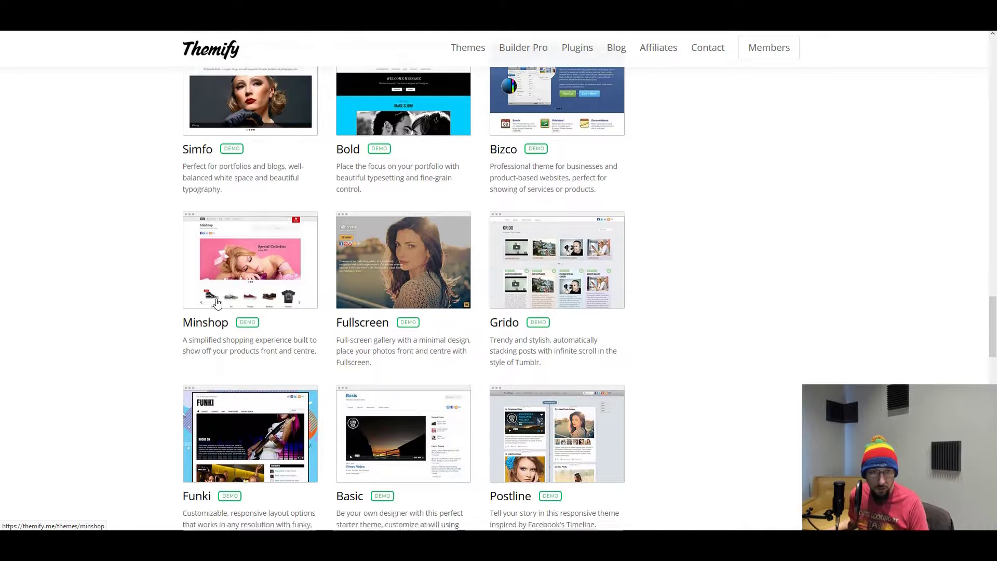
{"action": "scroll", "coordinate": [319, 374], "scroll_direction": "down", "scroll_amount": 3}
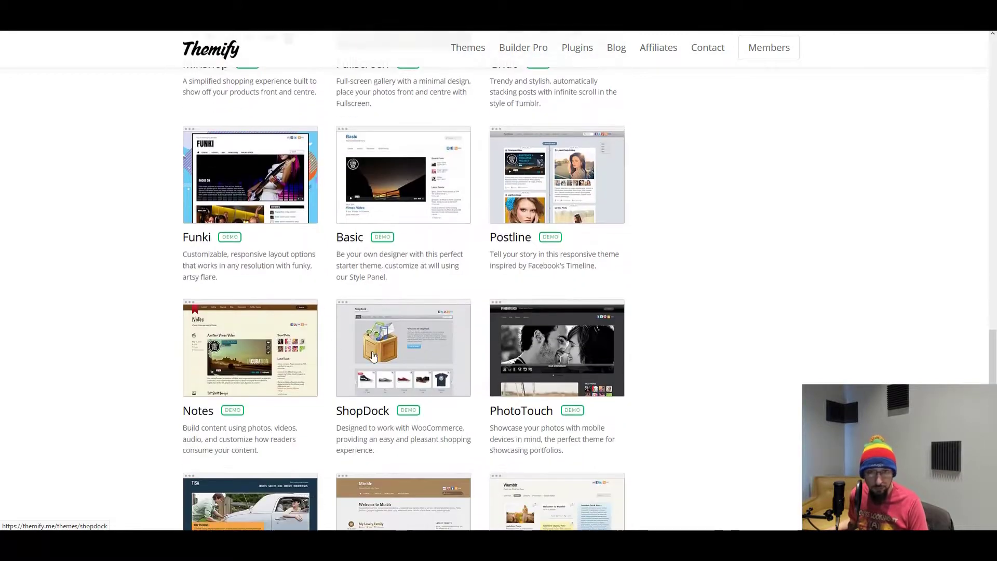
{"action": "scroll", "coordinate": [391, 340], "scroll_direction": "down", "scroll_amount": 2}
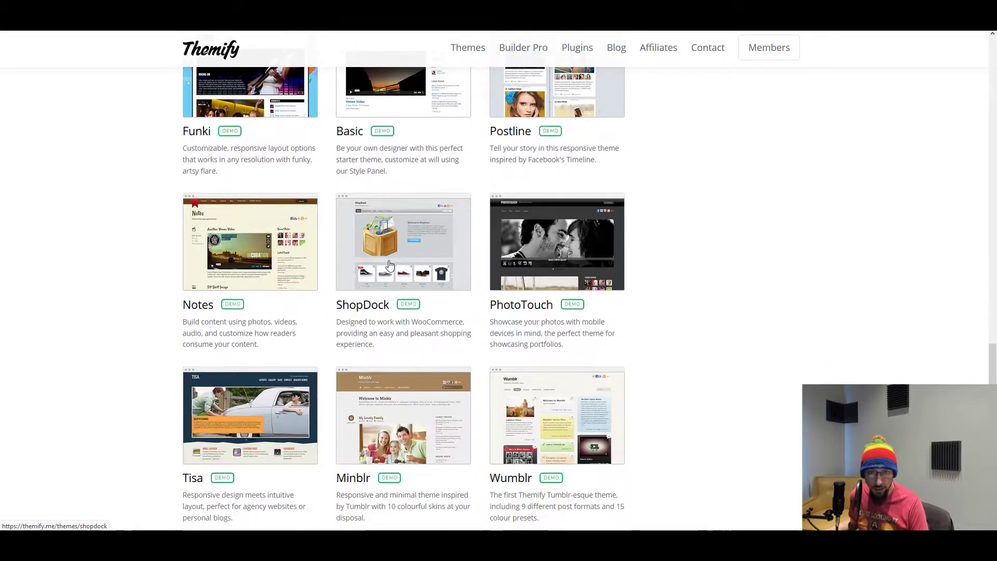
{"action": "scroll", "coordinate": [337, 264], "scroll_direction": "down", "scroll_amount": 10}
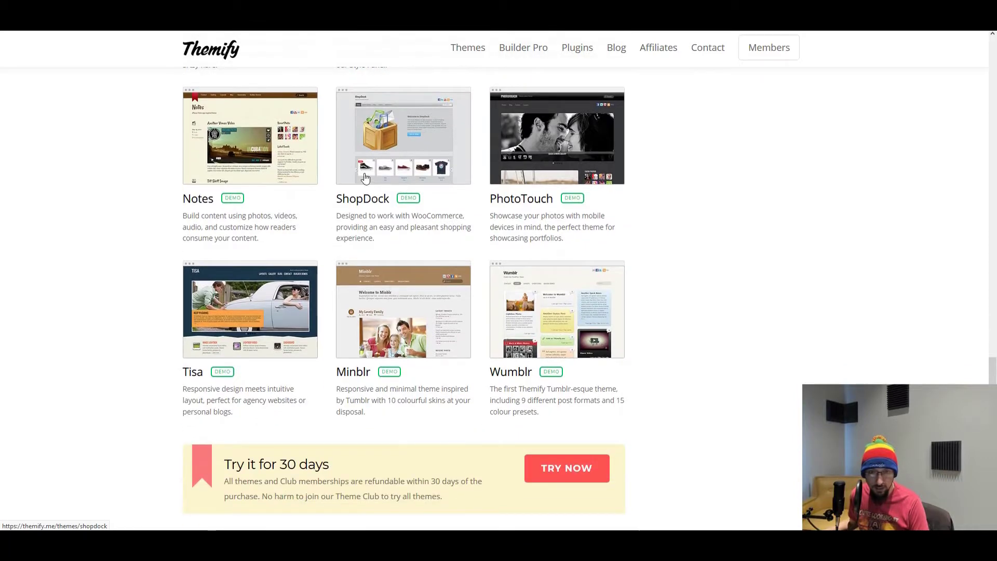
{"action": "scroll", "coordinate": [403, 205], "scroll_direction": "up", "scroll_amount": 10}
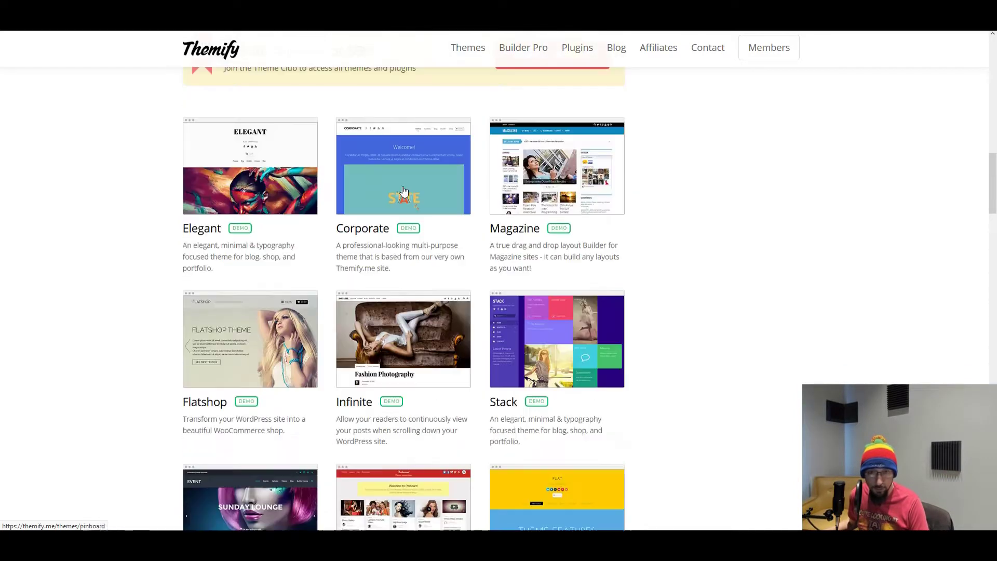
{"action": "scroll", "coordinate": [404, 188], "scroll_direction": "up", "scroll_amount": 15}
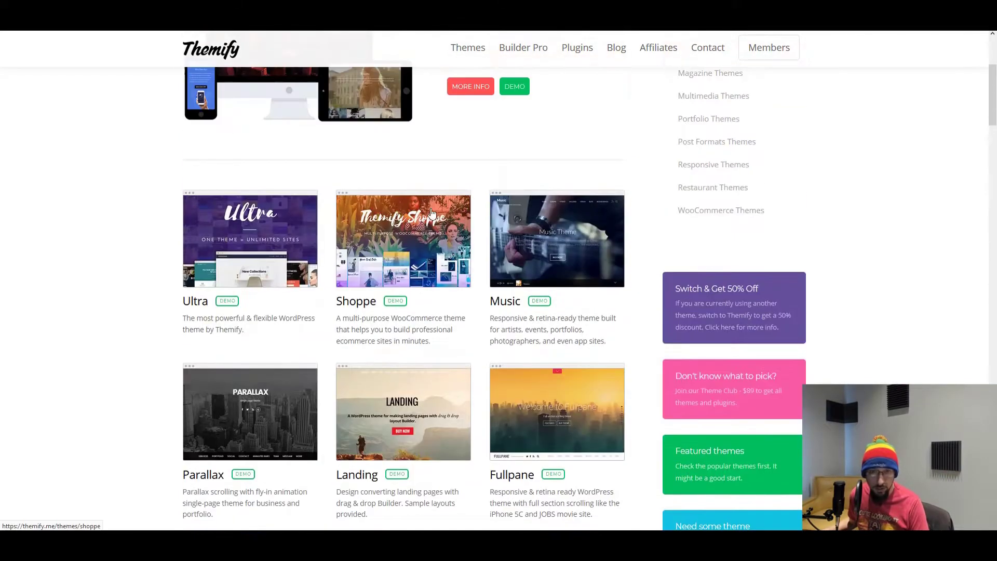
{"action": "scroll", "coordinate": [429, 216], "scroll_direction": "down", "scroll_amount": 3}
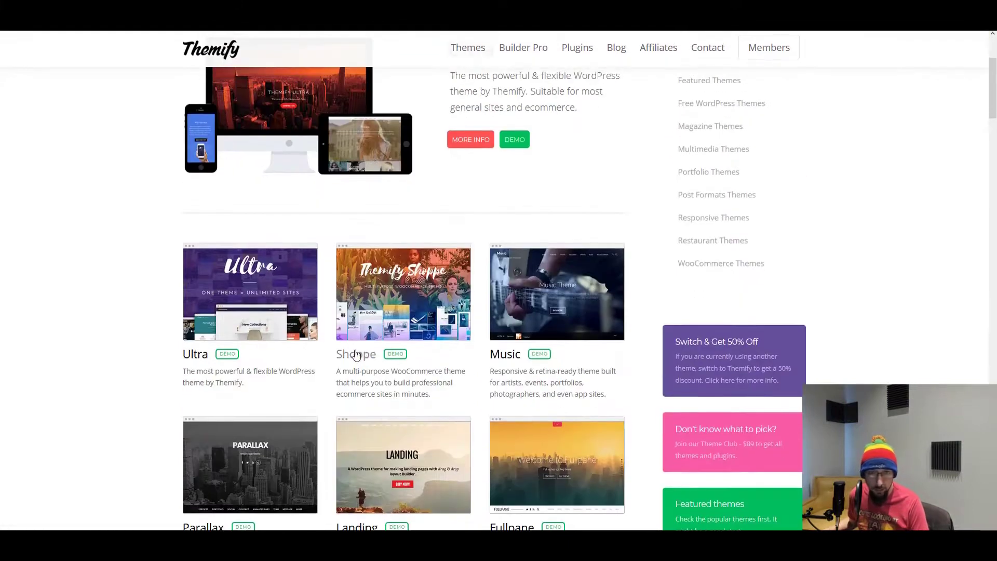
{"action": "scroll", "coordinate": [394, 221], "scroll_direction": "down", "scroll_amount": 2}
{"action": "scroll", "coordinate": [390, 199], "scroll_direction": "down", "scroll_amount": 3}
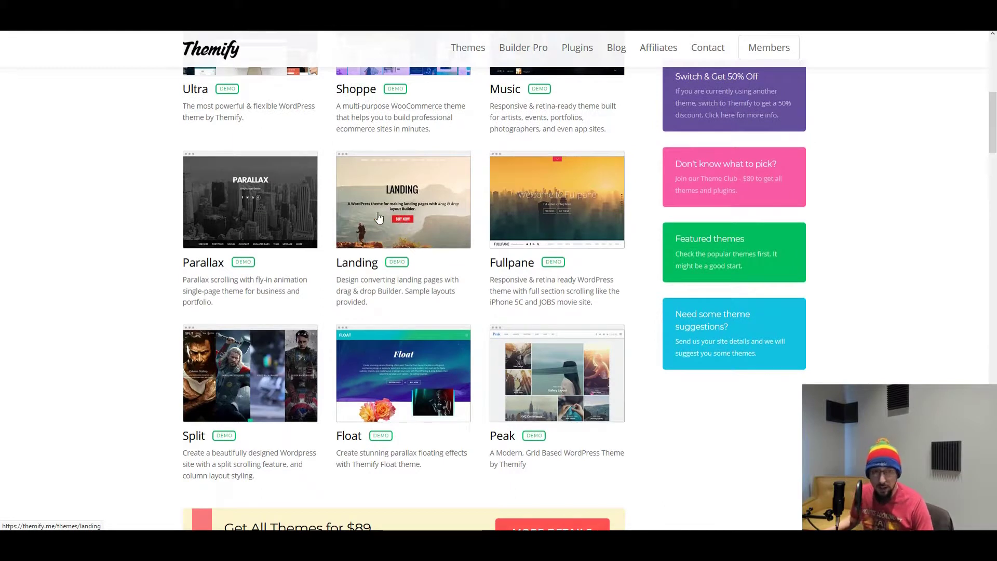
{"action": "scroll", "coordinate": [388, 231], "scroll_direction": "up", "scroll_amount": 3}
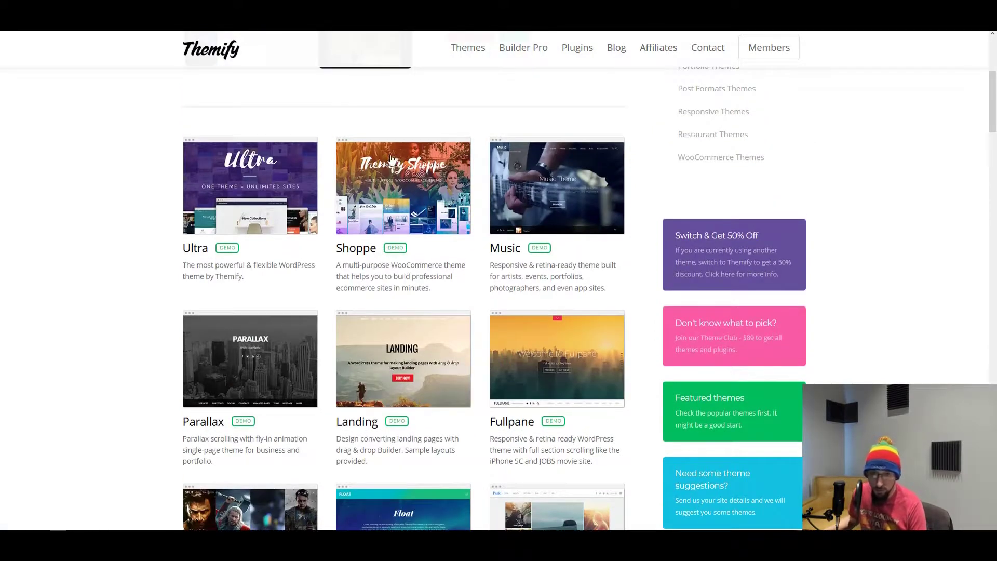
- Review Themify's Shoppe WooCommerce theme page, priced from $59, before returning to the Shirt tab
{"action": "left_click", "coordinate": [391, 192]}
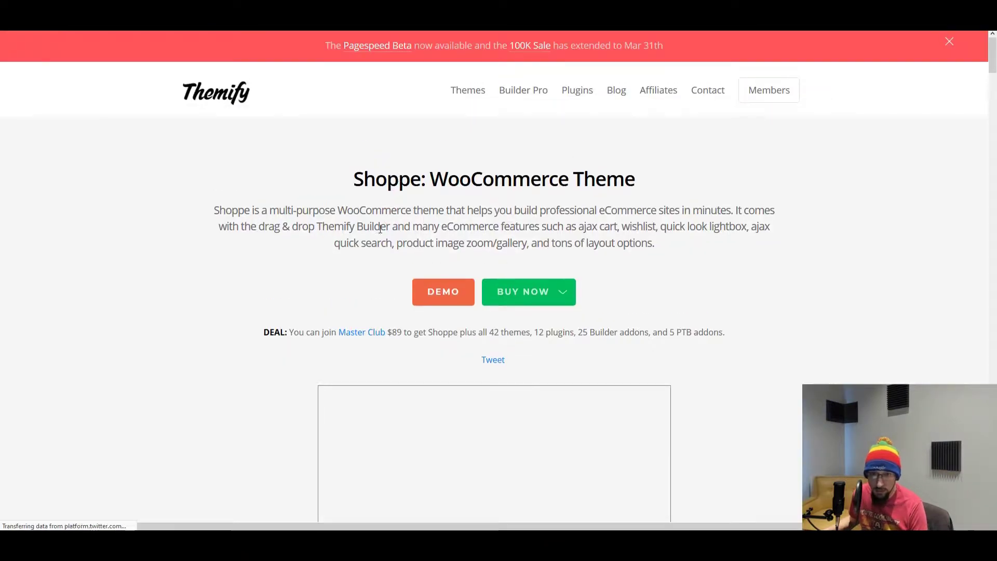
{"action": "left_click", "coordinate": [563, 300]}
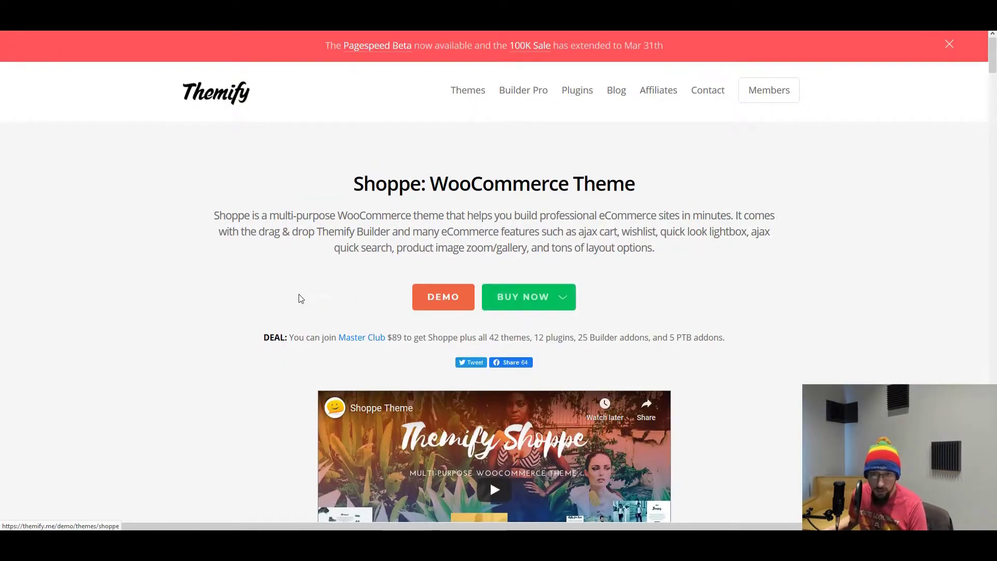
{"action": "scroll", "coordinate": [306, 285], "scroll_direction": "down", "scroll_amount": 3}
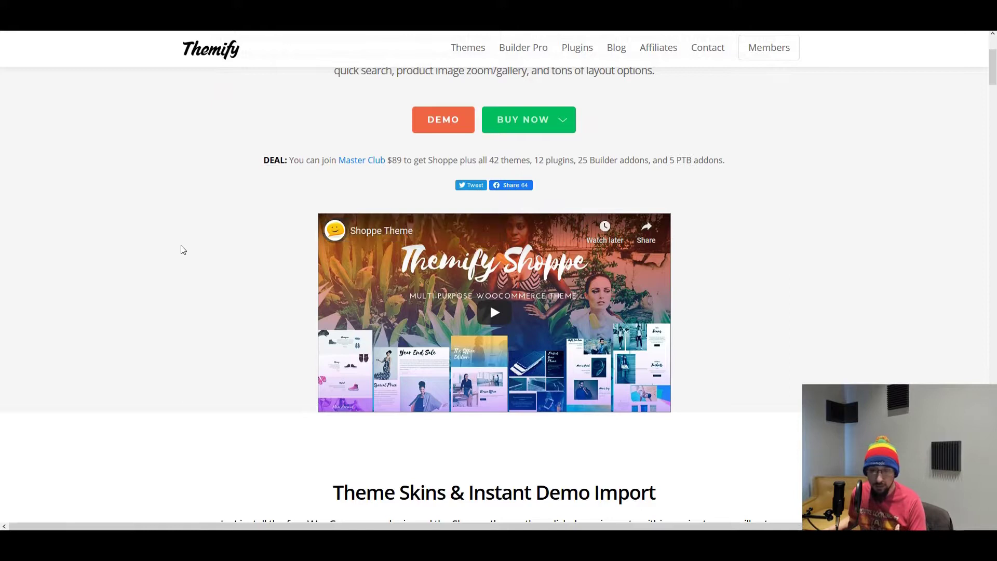
{"action": "scroll", "coordinate": [77, 332], "scroll_direction": "up", "scroll_amount": 3}
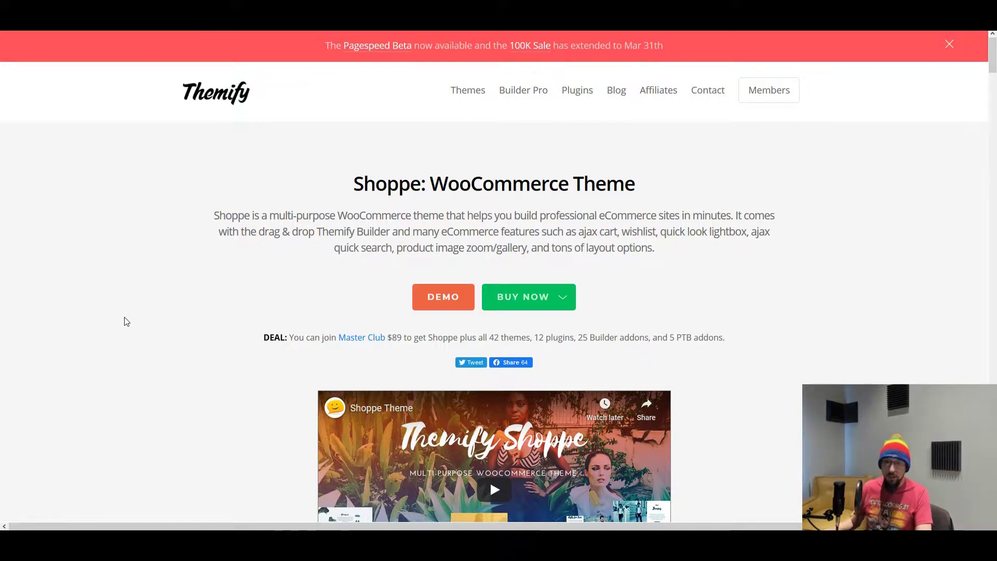
{"action": "mouse_move", "coordinate": [524, 297]}
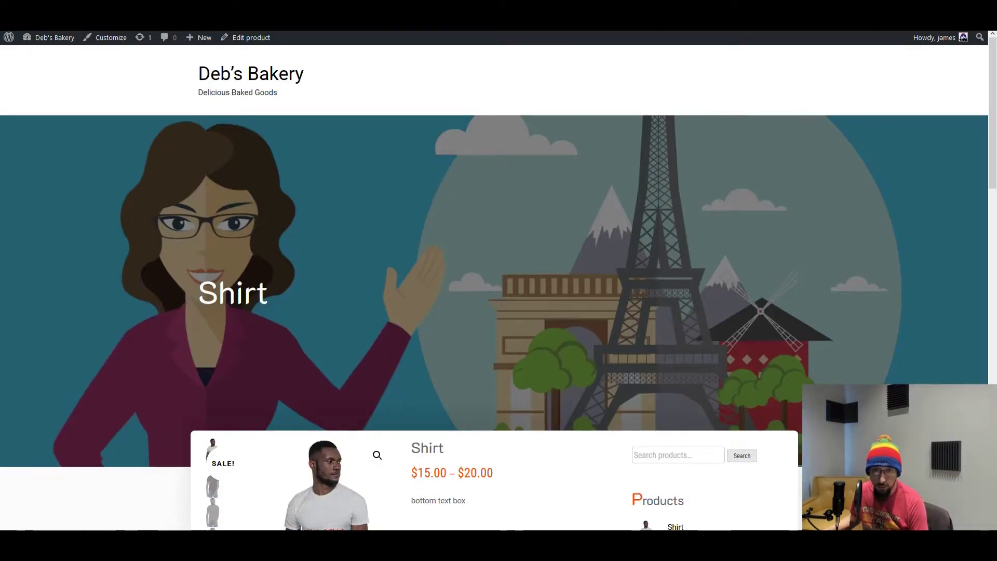
- Navigate from the Shirt page via the dashboard and Appearance > Themes to Add Themes
{"action": "left_click", "coordinate": [60, 36]}
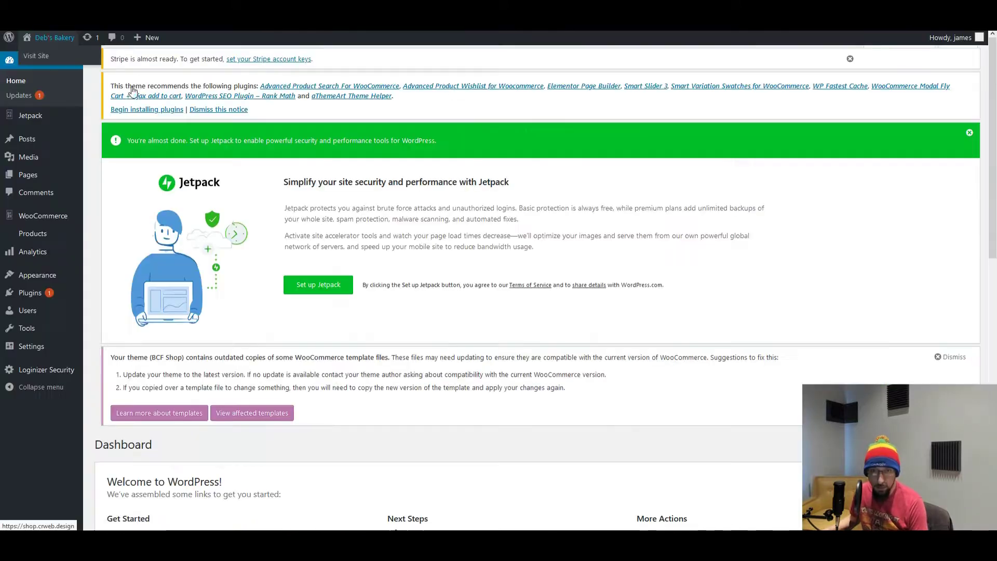
{"action": "mouse_move", "coordinate": [68, 275]}
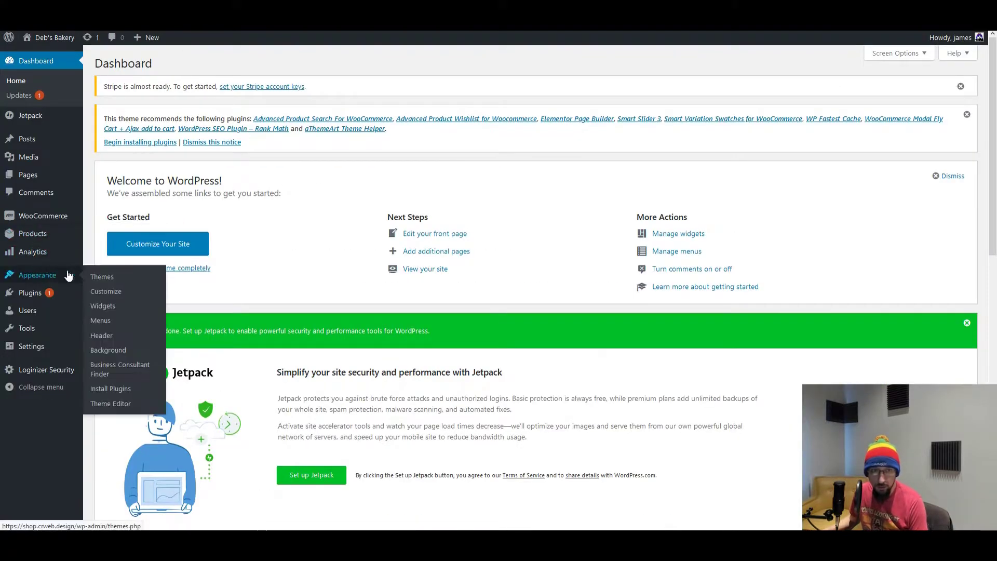
{"action": "left_click", "coordinate": [99, 279]}
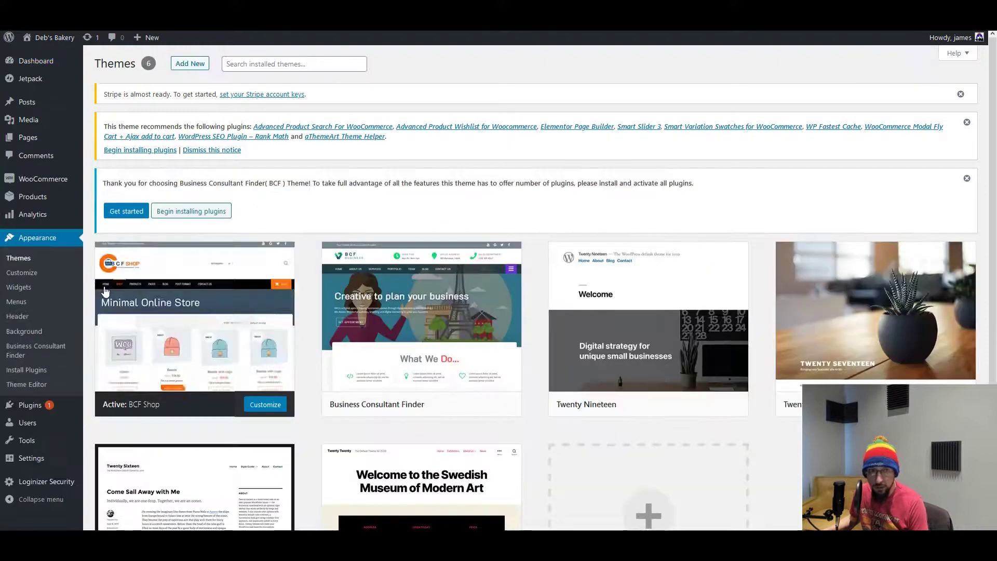
{"action": "left_click", "coordinate": [185, 64]}
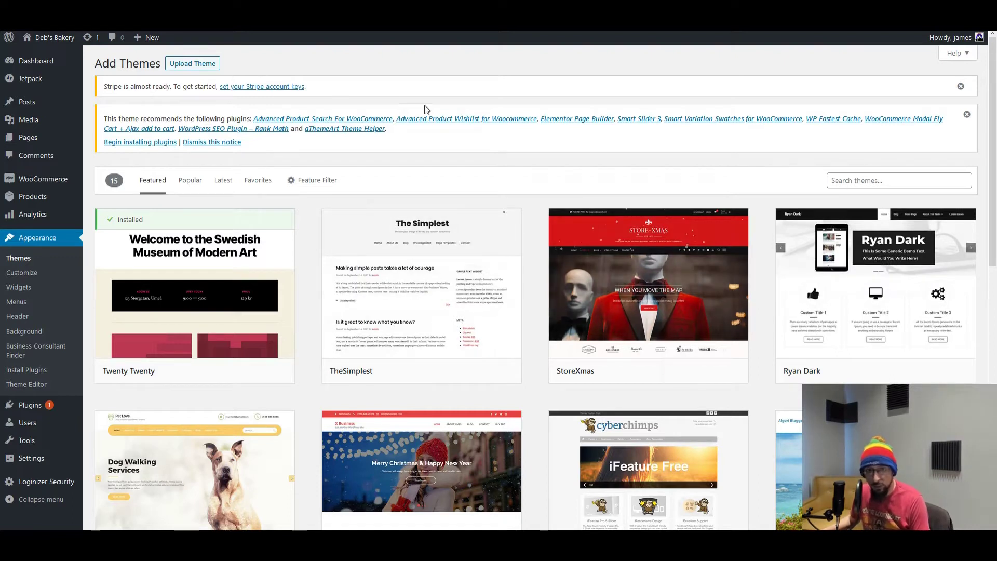
- Open the Upload Theme form, cancel the file picker with no zip chosen, and revisit the Shoppe page
{"action": "left_click", "coordinate": [203, 64]}
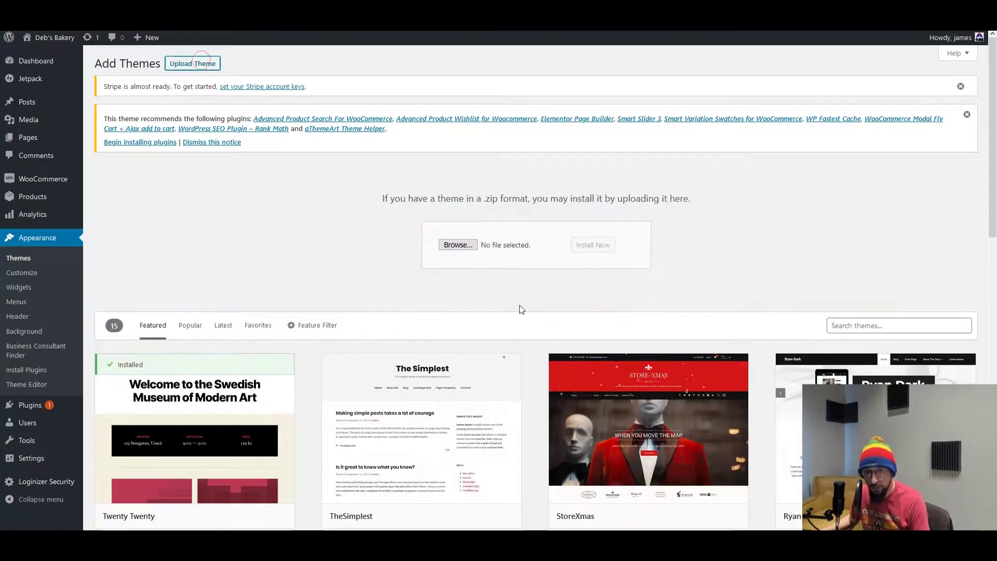
{"action": "left_click", "coordinate": [457, 251]}
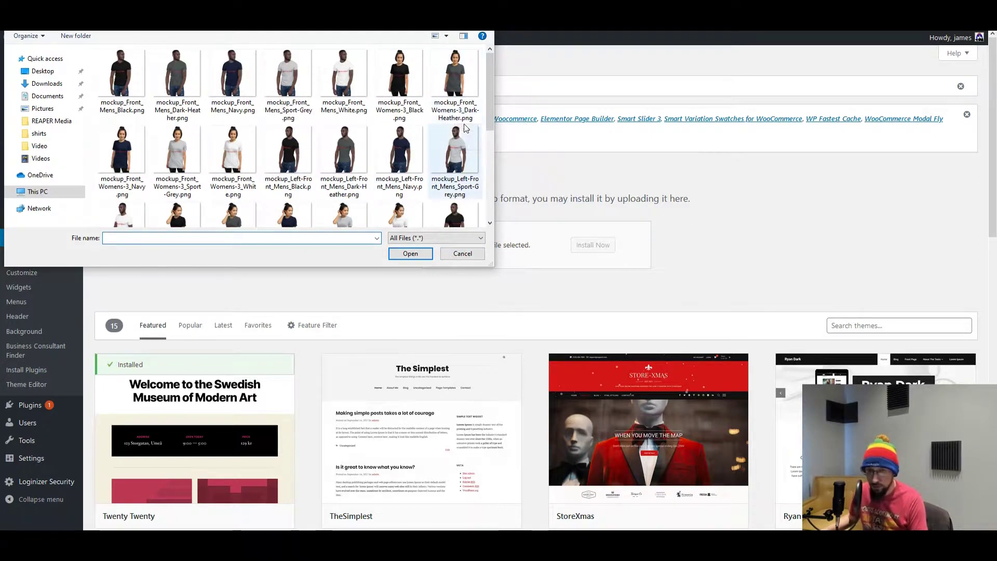
{"action": "key", "text": "Escape"}
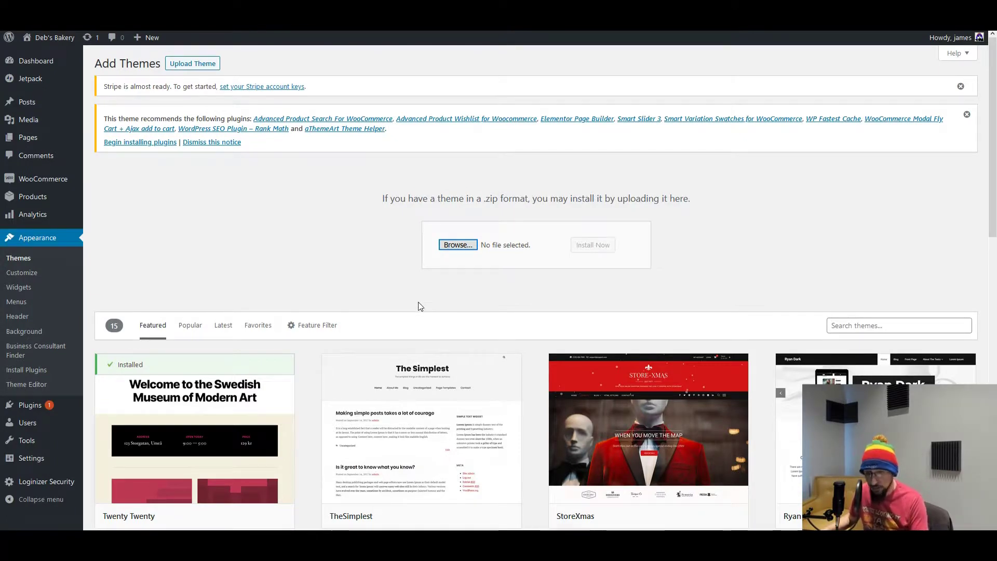
{"action": "scroll", "coordinate": [346, 258], "scroll_direction": "down", "scroll_amount": 2}
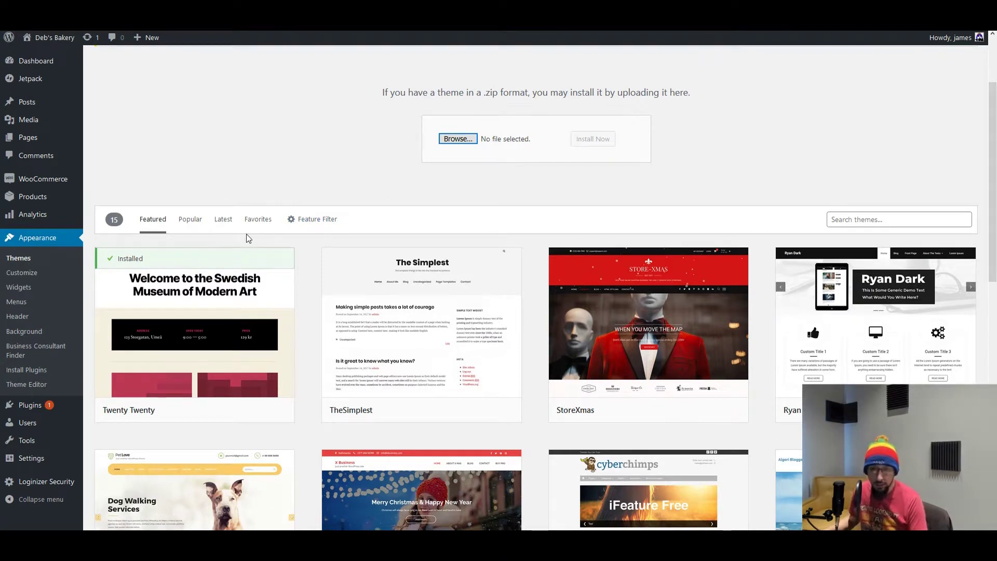
{"action": "left_click", "coordinate": [261, 143]}
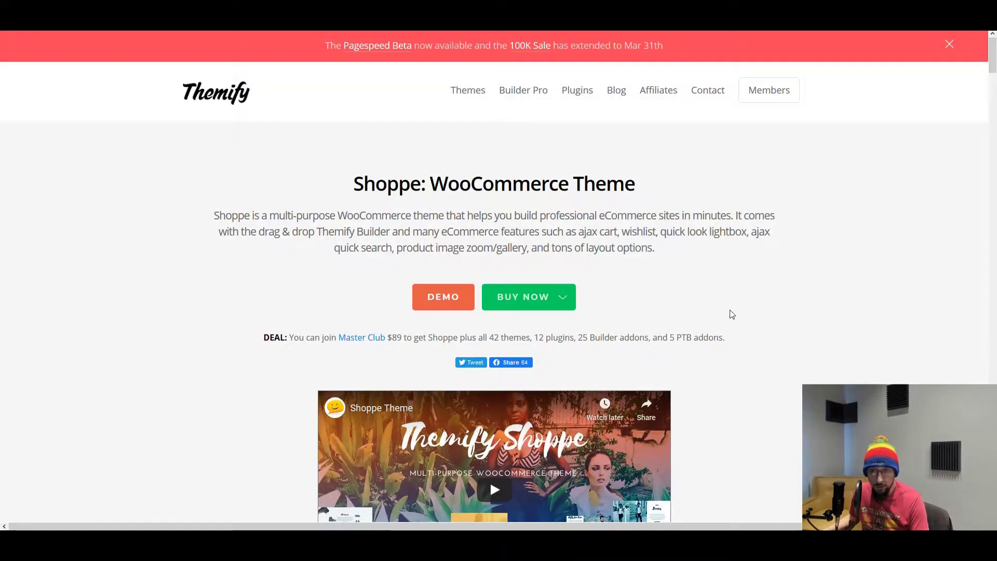
- Sign in to the Themify member area with the account username and password
{"action": "mouse_move", "coordinate": [773, 104]}
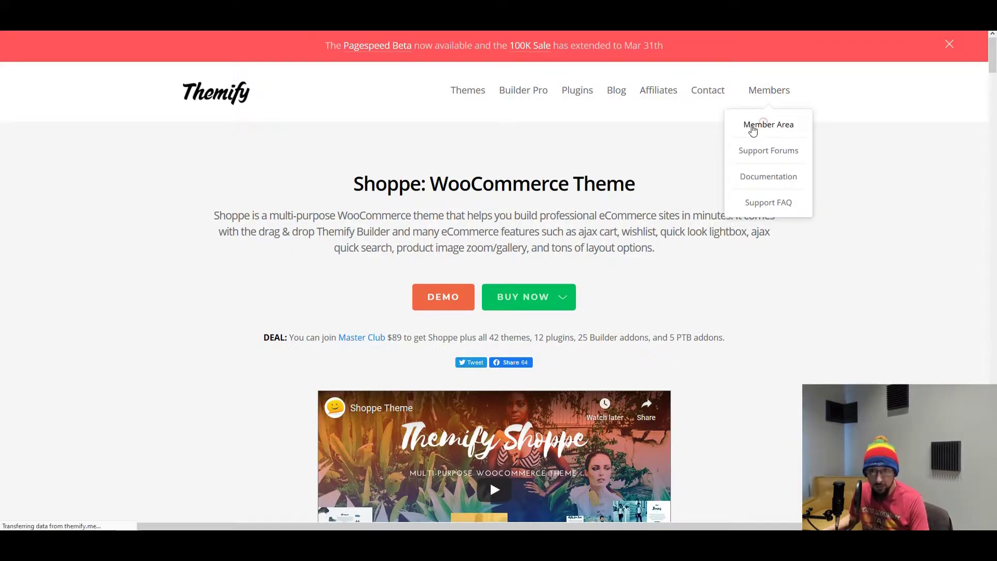
{"action": "left_click", "coordinate": [761, 123]}
{"action": "left_click", "coordinate": [343, 173]}
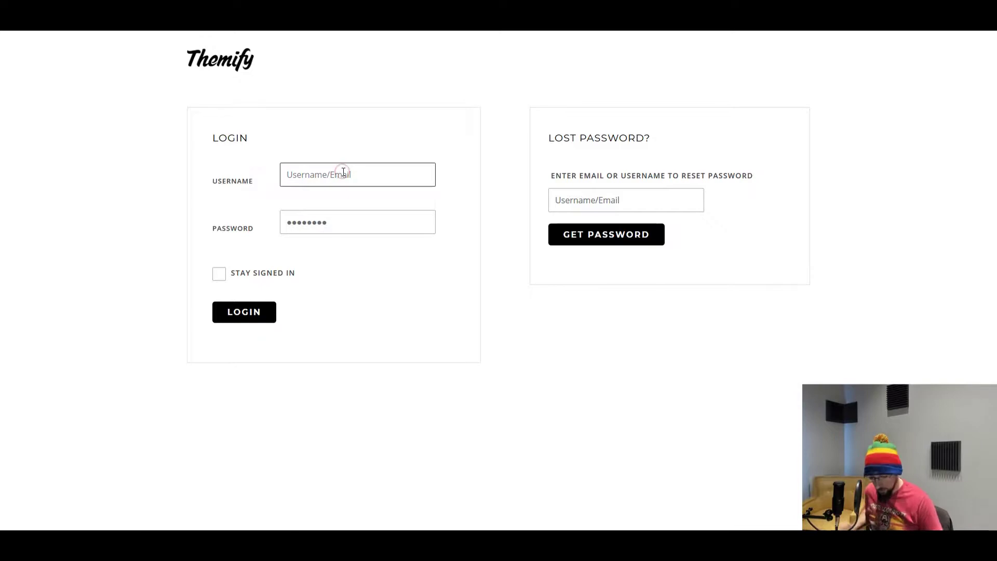
{"action": "type", "text": "highpr"}
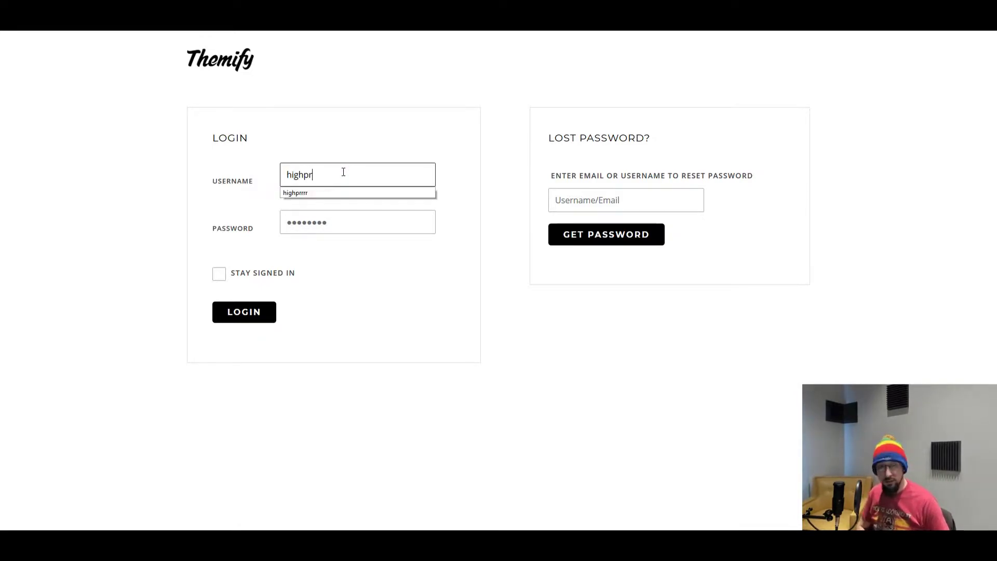
{"action": "type", "text": "rrr"}
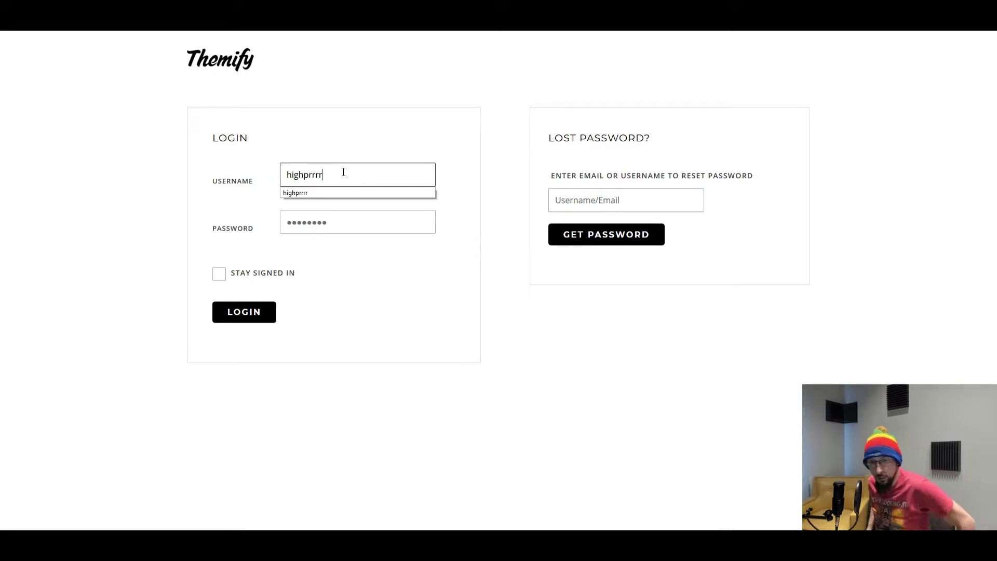
{"action": "left_click", "coordinate": [350, 219]}
{"action": "type", "text": "•••••••••••"}
{"action": "key", "text": "Return"}
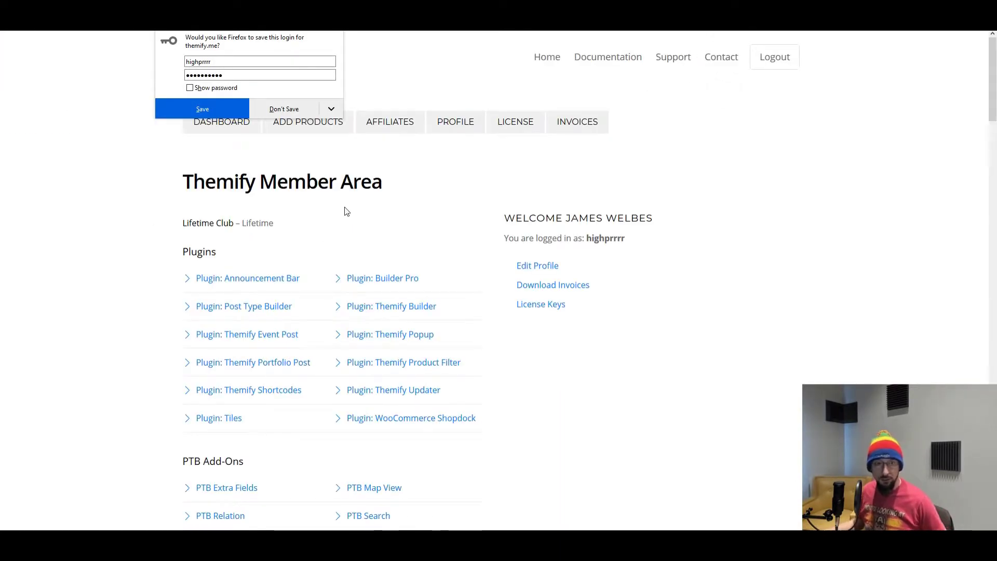
{"action": "left_click", "coordinate": [402, 212]}
- Find the Minshop Theme on the member page and save minshop.zip to disk
{"action": "scroll", "coordinate": [396, 229], "scroll_direction": "down", "scroll_amount": 3}
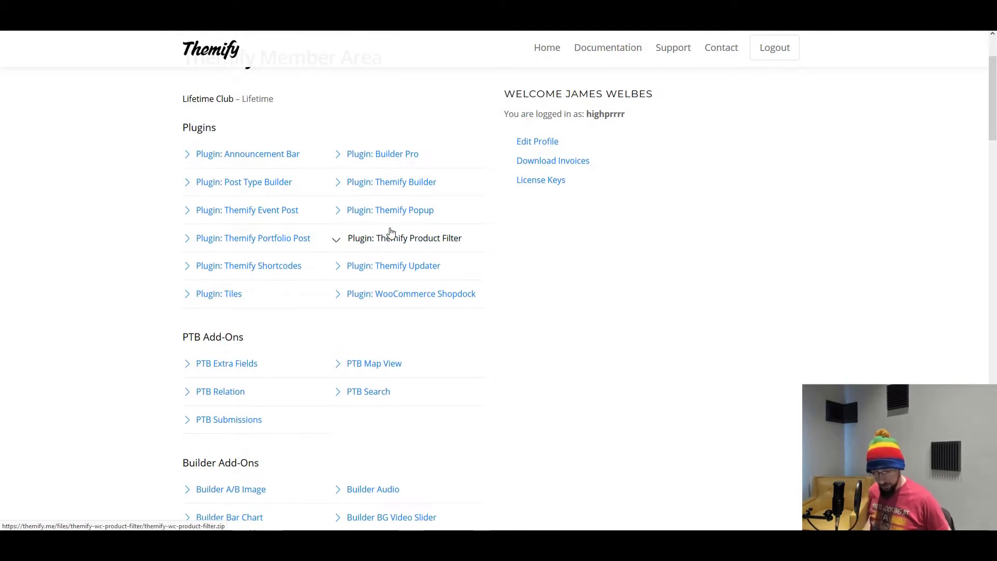
{"action": "key", "text": "ctrl+f"}
{"action": "type", "text": "min"}
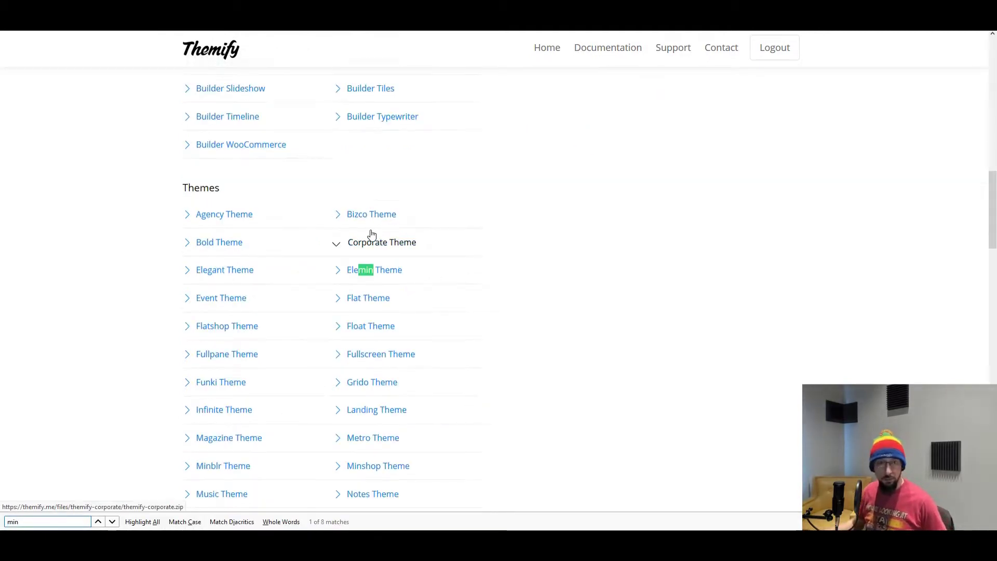
{"action": "key", "text": "Return"}
{"action": "key", "text": "Return"}
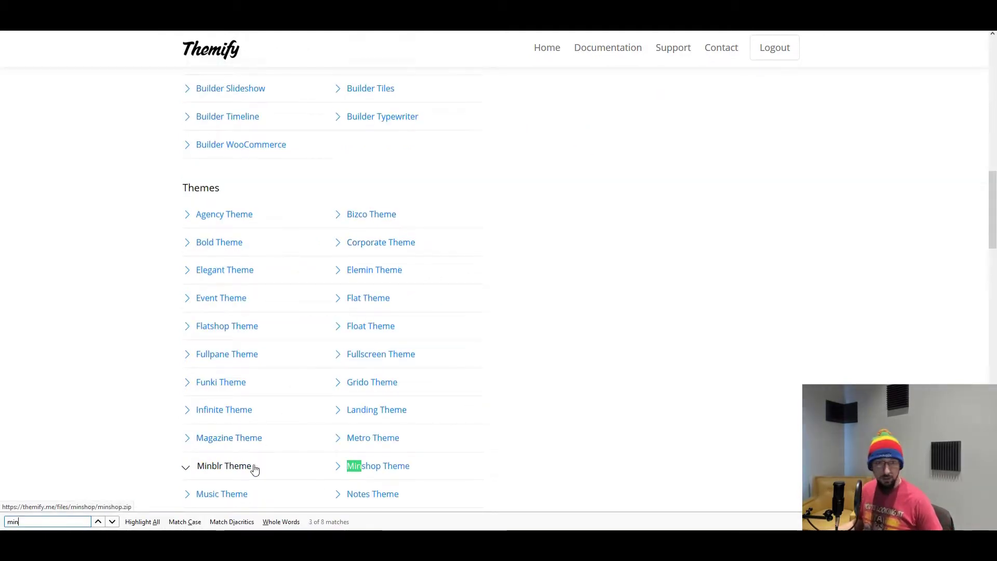
{"action": "left_click", "coordinate": [359, 466]}
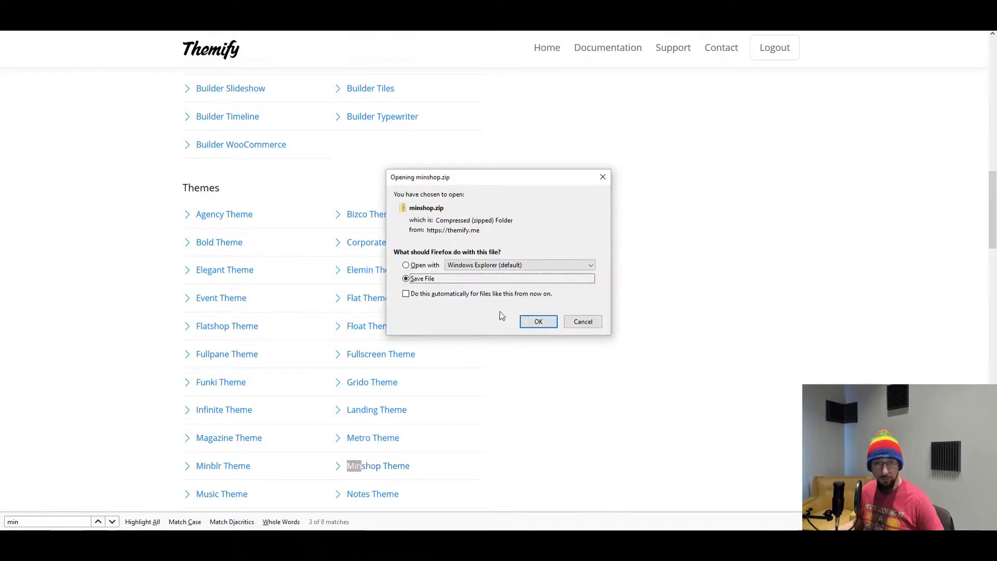
{"action": "left_click", "coordinate": [537, 322]}
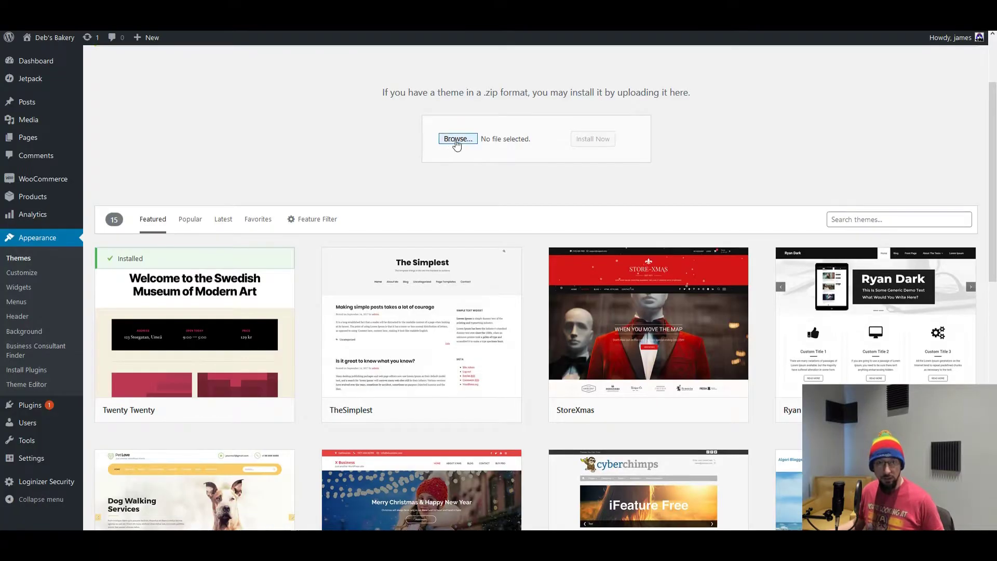
- Upload minshop.zip from the Downloads folder and install the Minshop theme
{"action": "left_click", "coordinate": [458, 138]}
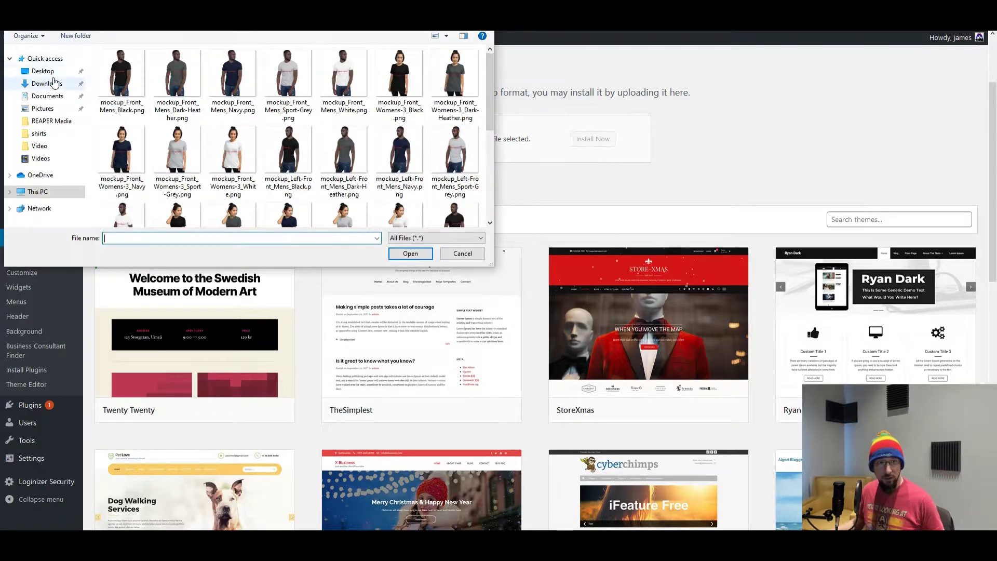
{"action": "left_click", "coordinate": [46, 83]}
{"action": "left_click", "coordinate": [119, 81]}
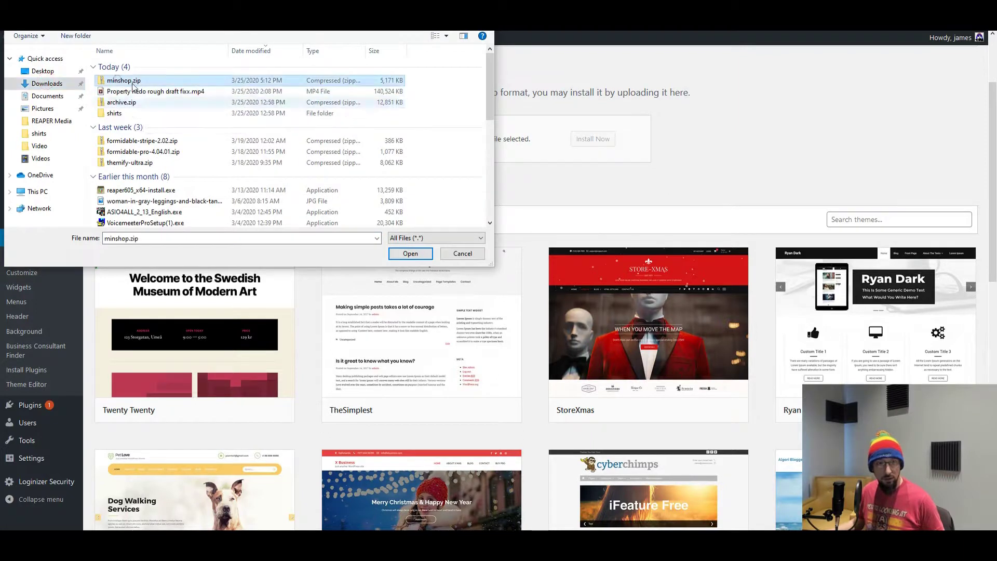
{"action": "double_click", "coordinate": [119, 80]}
{"action": "left_click", "coordinate": [596, 139]}
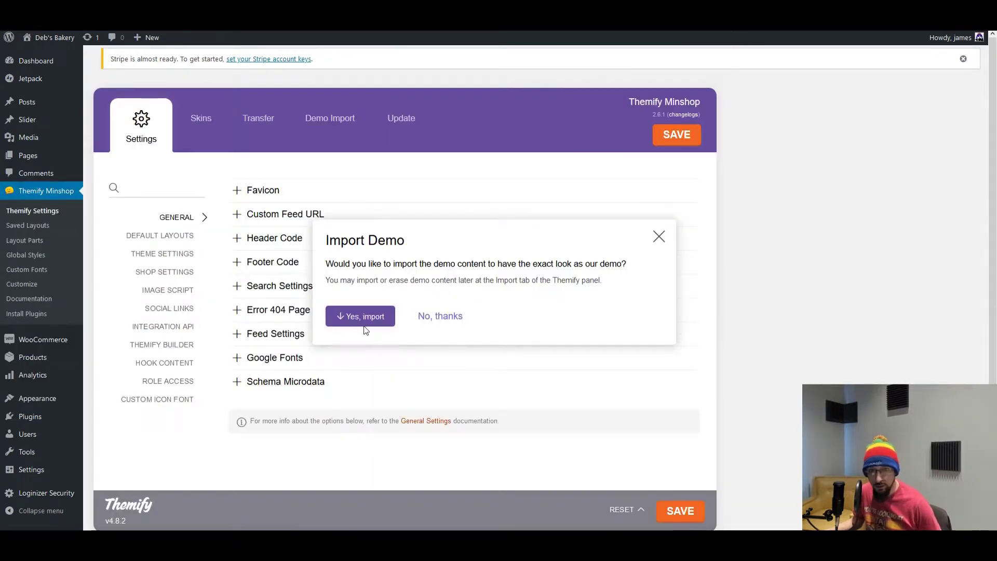
- Import the Minshop demo content and open the live Deb's Bakery storefront
{"action": "left_click", "coordinate": [353, 317]}
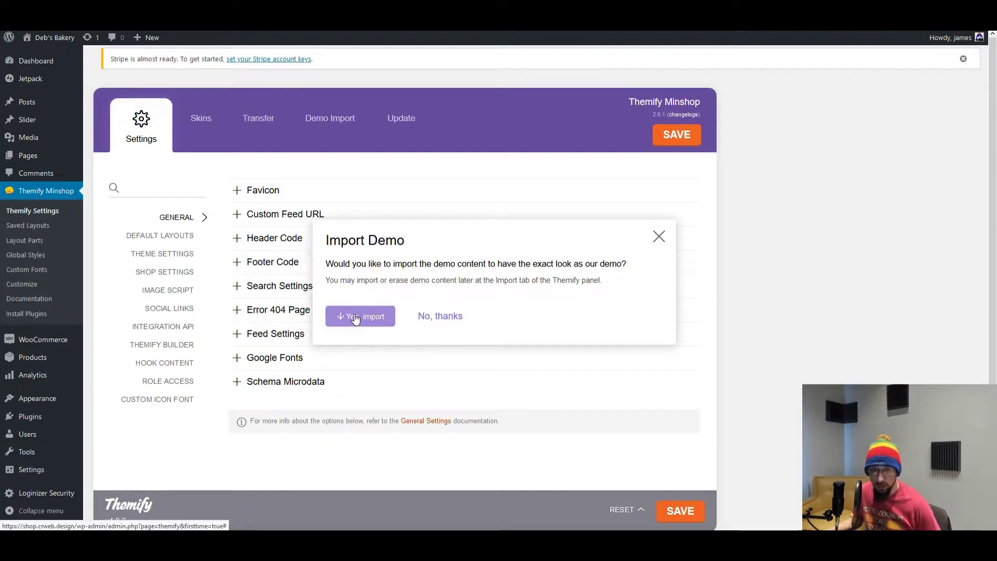
{"action": "left_click", "coordinate": [390, 287]}
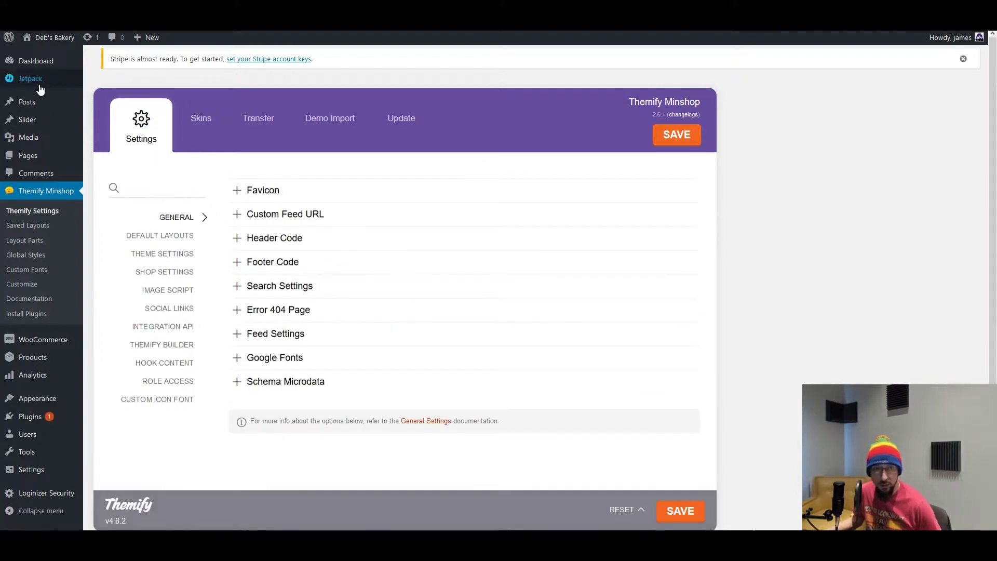
{"action": "left_click", "coordinate": [52, 47]}
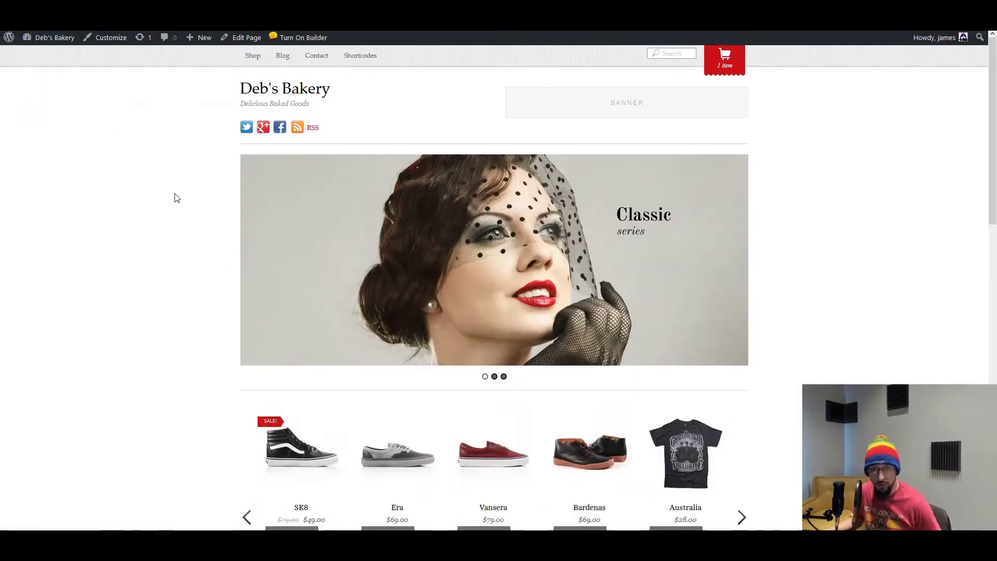
- Scroll through the Minshop demo slider and product carousel, with SK8 on sale at $49.00
{"action": "scroll", "coordinate": [171, 204], "scroll_direction": "down", "scroll_amount": 6}
{"action": "scroll", "coordinate": [130, 325], "scroll_direction": "up", "scroll_amount": 6}
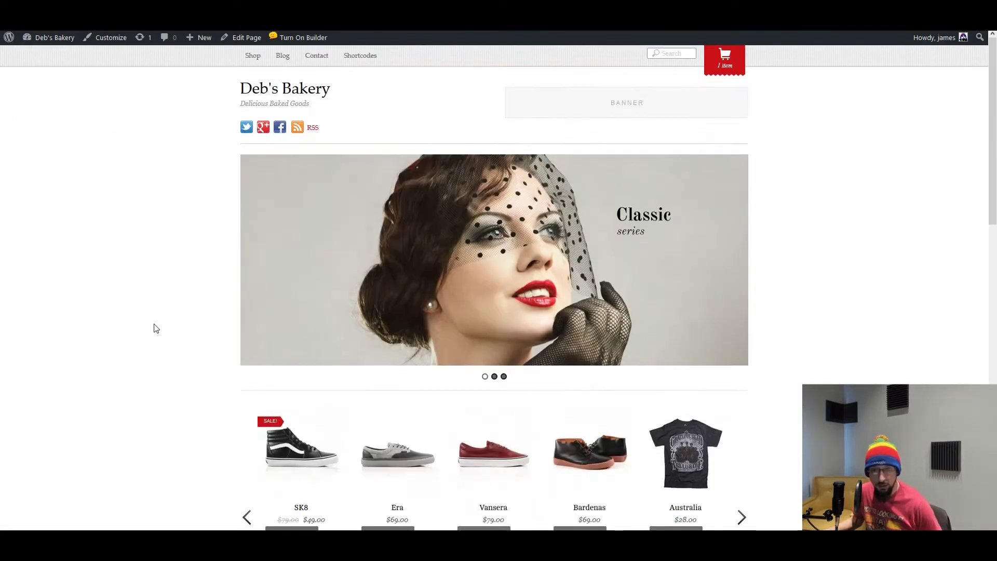
{"action": "scroll", "coordinate": [661, 239], "scroll_direction": "down", "scroll_amount": 15}
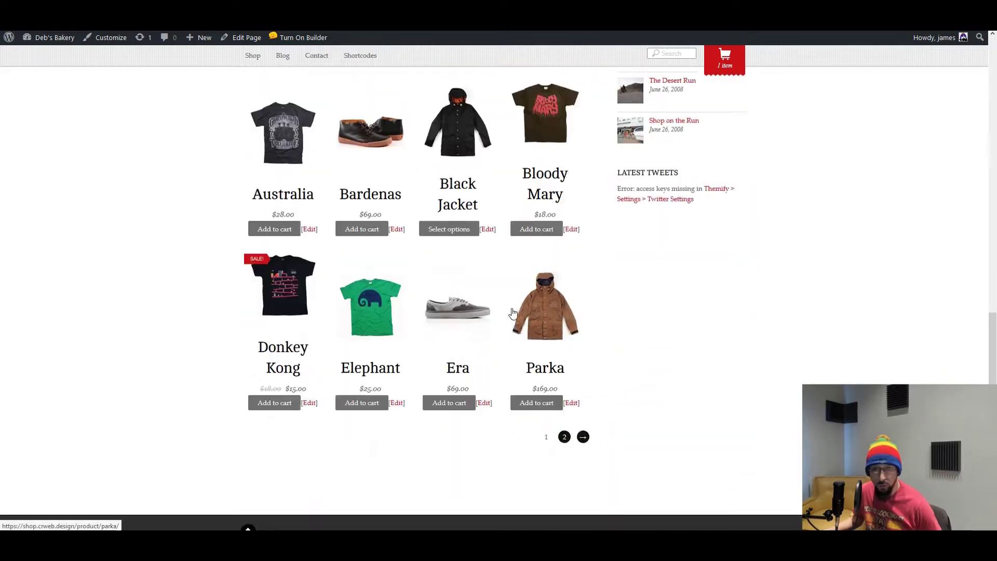
{"action": "scroll", "coordinate": [477, 315], "scroll_direction": "up", "scroll_amount": 15}
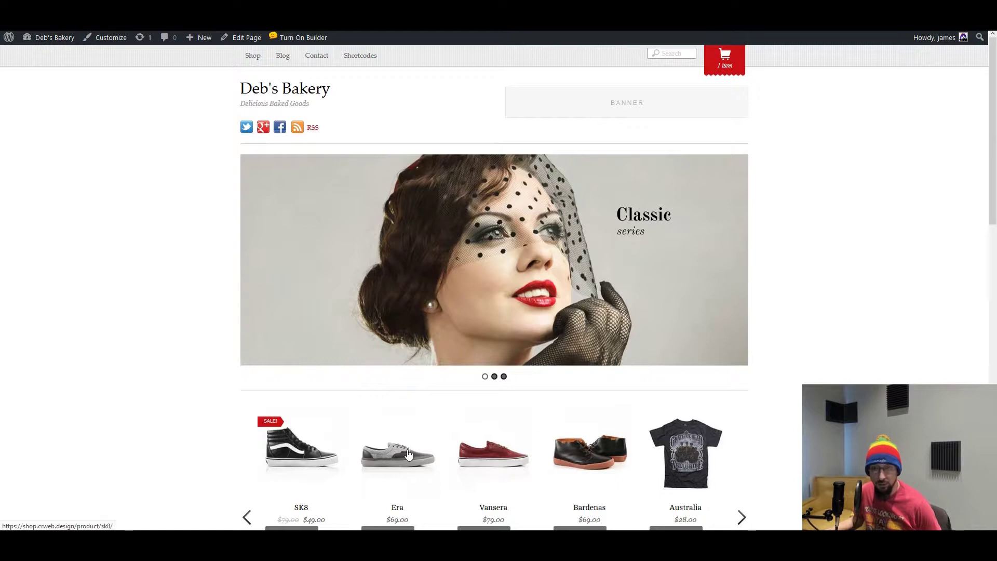
{"action": "scroll", "coordinate": [584, 322], "scroll_direction": "down", "scroll_amount": 3}
{"action": "scroll", "coordinate": [617, 348], "scroll_direction": "up", "scroll_amount": 3}
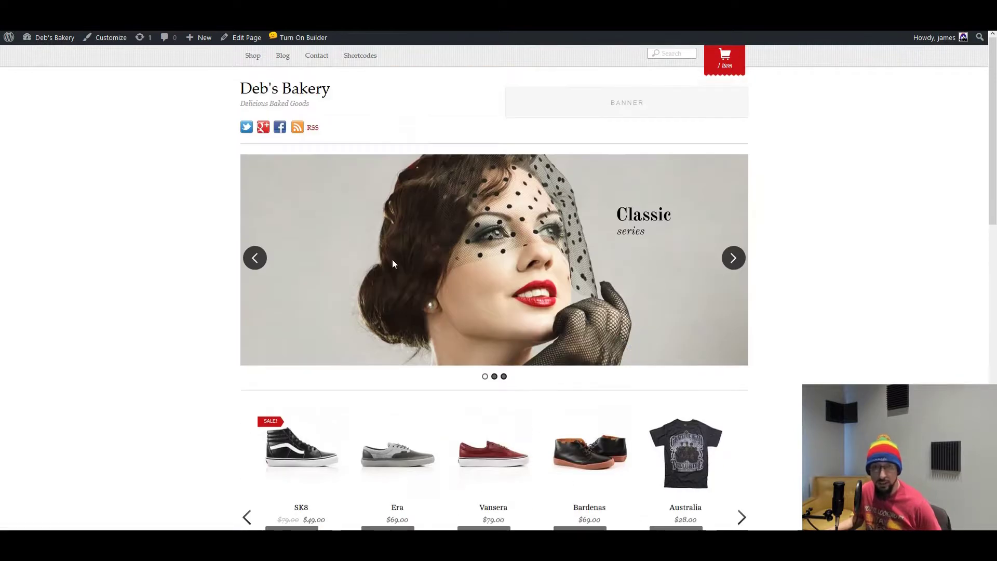
- Move all 16 demo products to the trash with the Move to Trash bulk action
{"action": "left_click", "coordinate": [51, 44]}
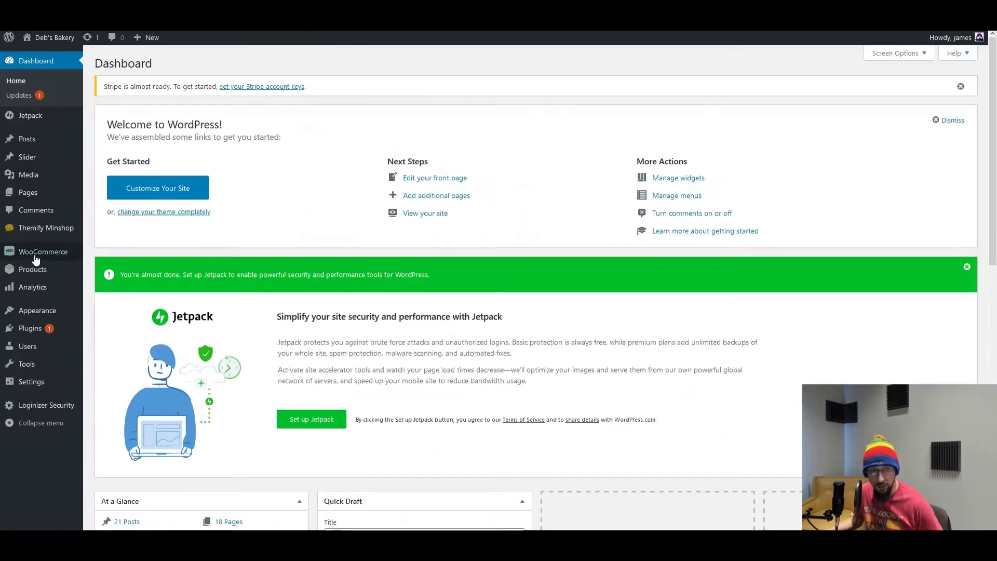
{"action": "left_click", "coordinate": [33, 277]}
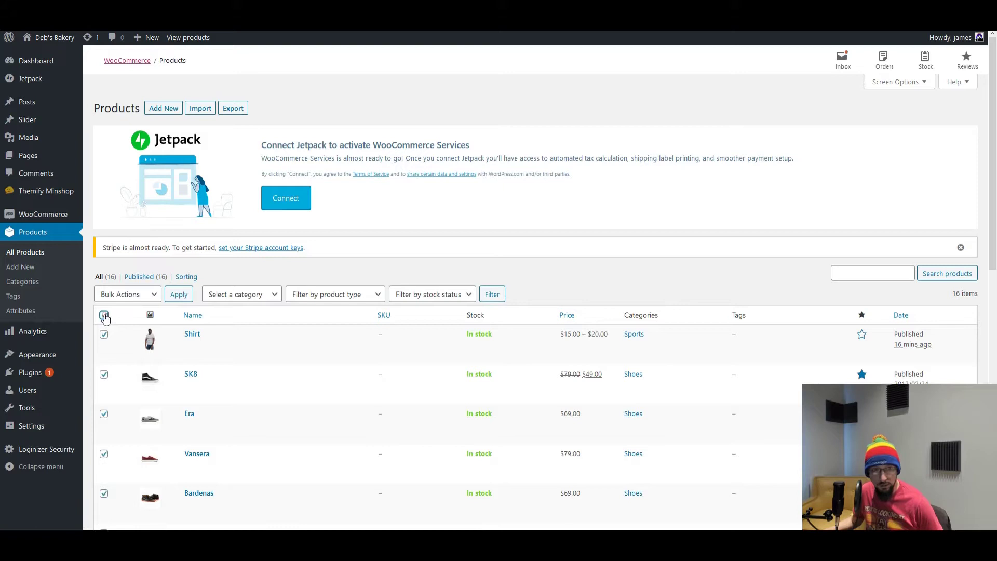
{"action": "scroll", "coordinate": [119, 314], "scroll_direction": "down", "scroll_amount": 10}
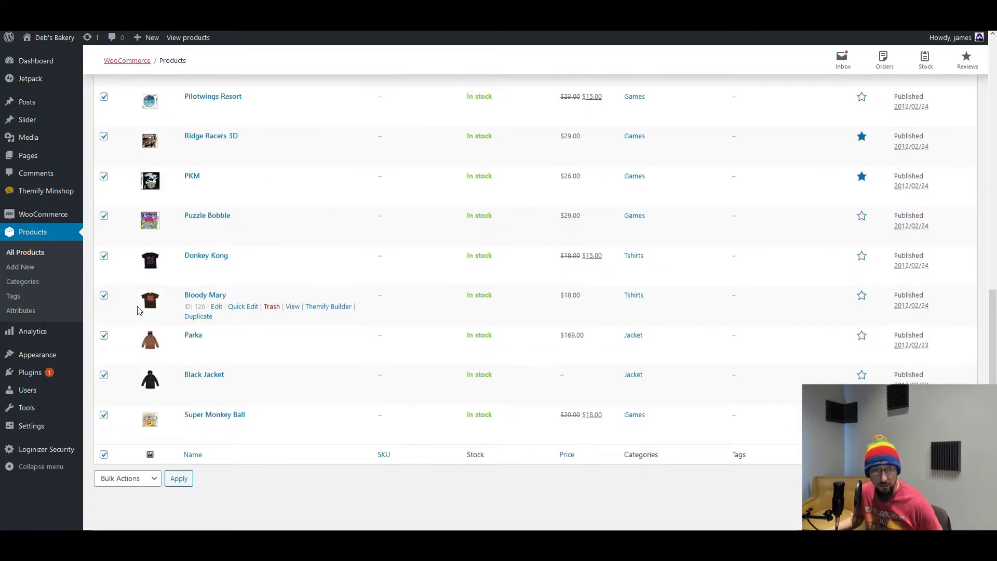
{"action": "scroll", "coordinate": [177, 337], "scroll_direction": "up", "scroll_amount": 10}
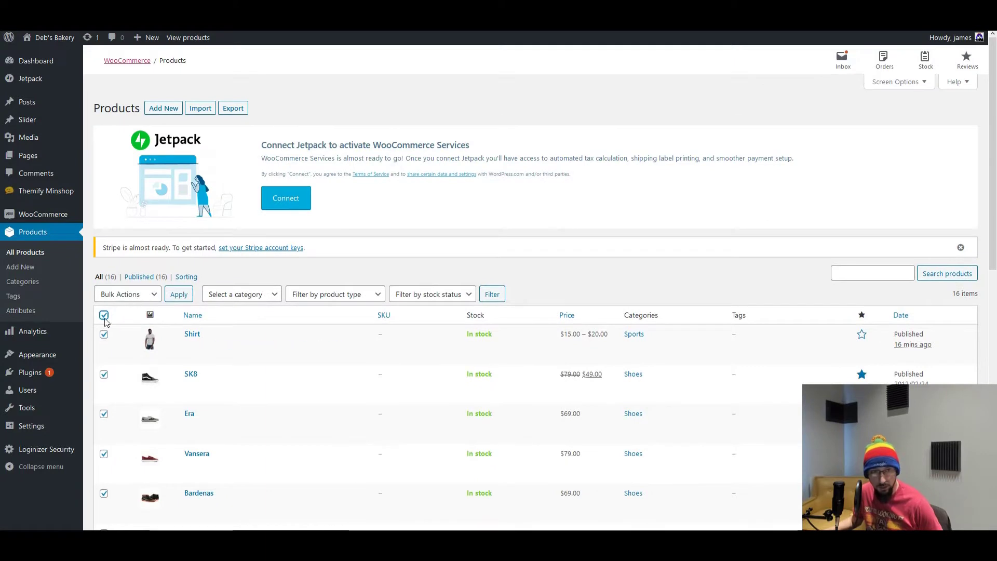
{"action": "left_click", "coordinate": [117, 300]}
{"action": "left_click", "coordinate": [118, 338]}
{"action": "left_click", "coordinate": [172, 295]}
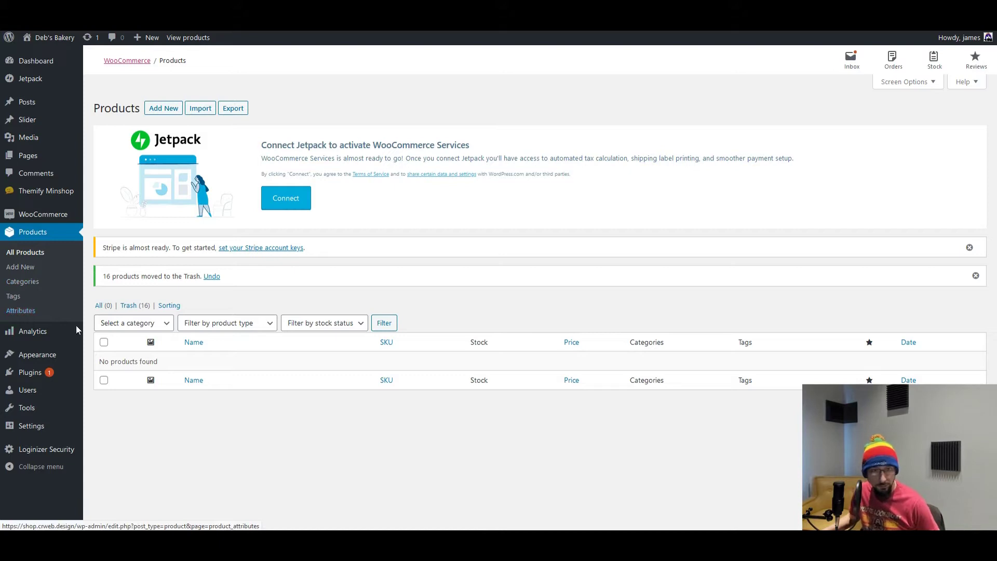
{"action": "left_click", "coordinate": [101, 308]}
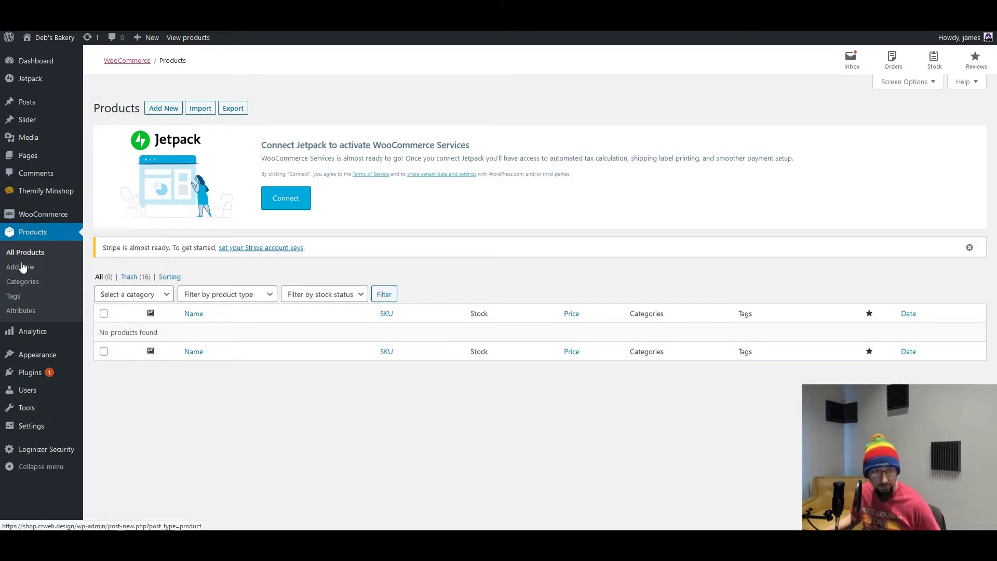
- Check the attributes page, return to the empty product list, and start a new product
{"action": "left_click", "coordinate": [20, 311]}
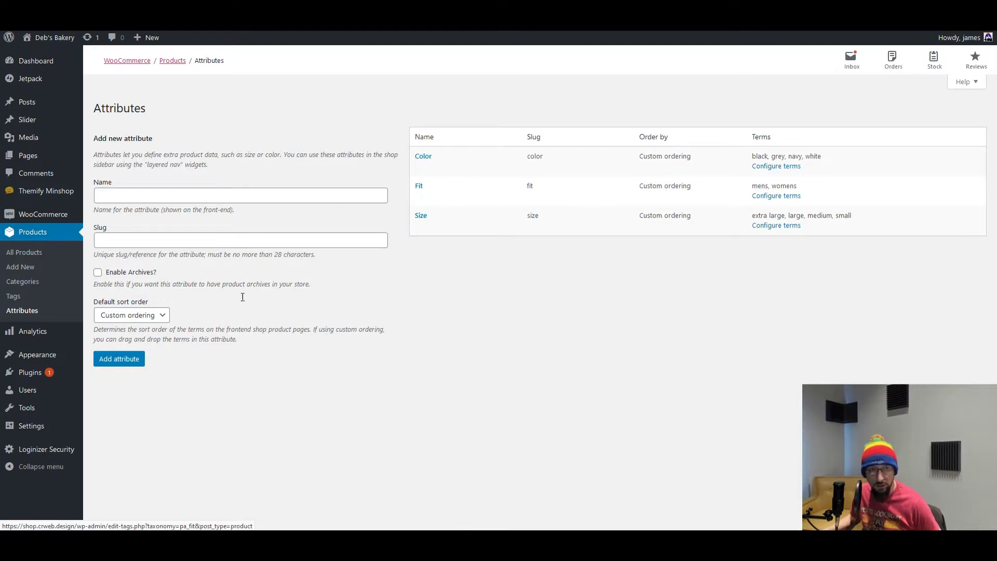
{"action": "left_click", "coordinate": [26, 253]}
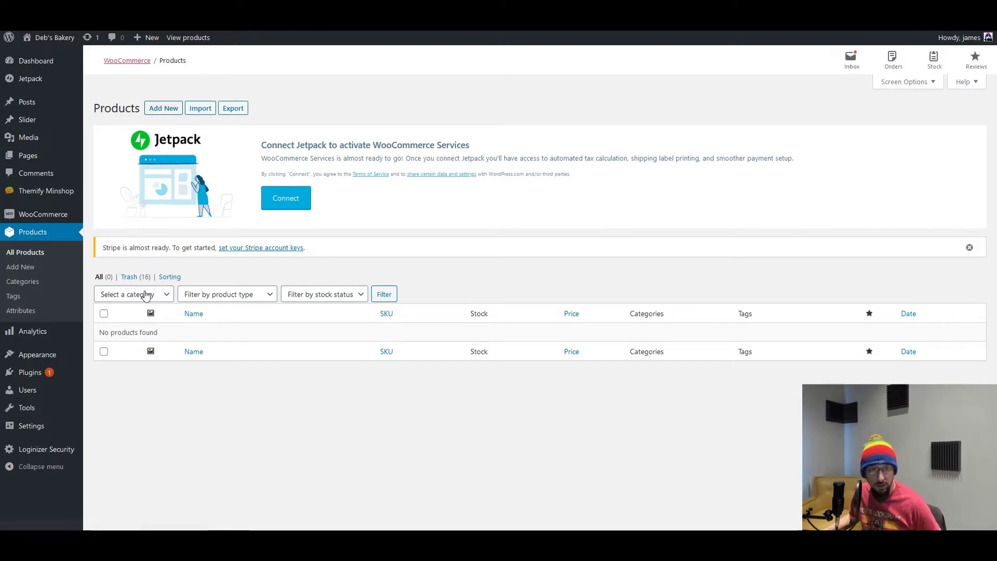
{"action": "left_click", "coordinate": [161, 109]}
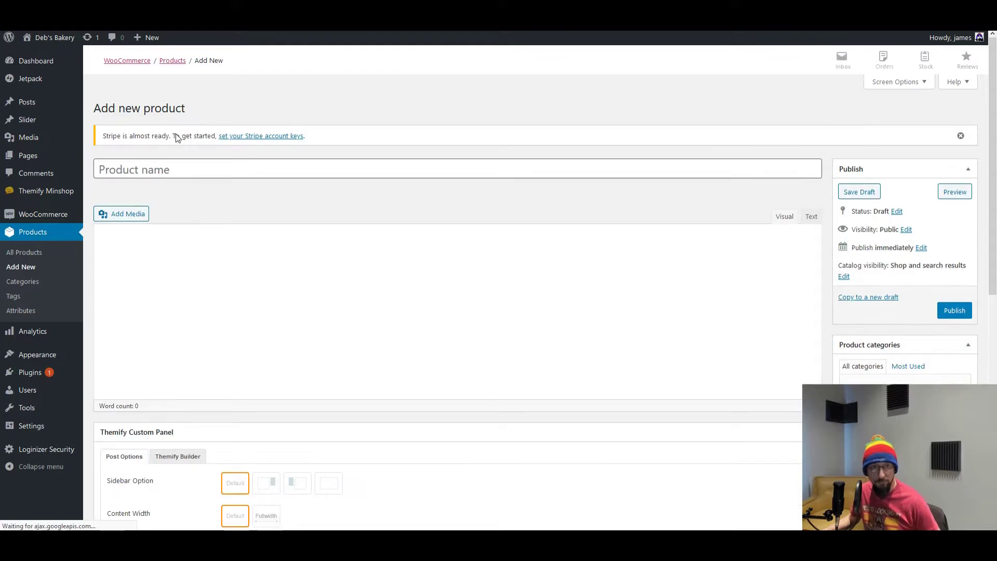
- Name the new product 'Shirt' and save it as a draft
{"action": "left_click", "coordinate": [181, 168]}
{"action": "type", "text": "Shirt"}
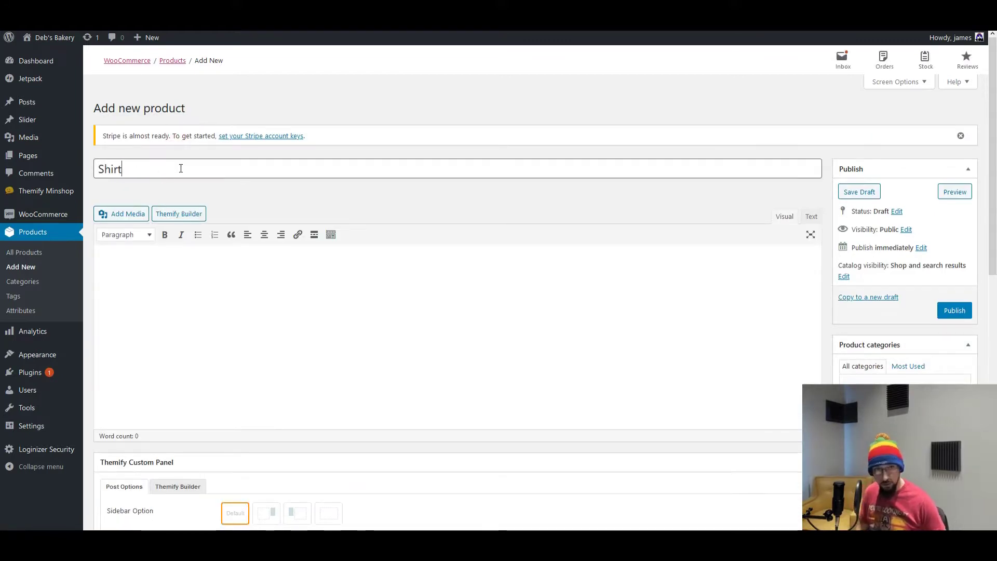
{"action": "left_click", "coordinate": [621, 188]}
{"action": "scroll", "coordinate": [663, 388], "scroll_direction": "down", "scroll_amount": 3}
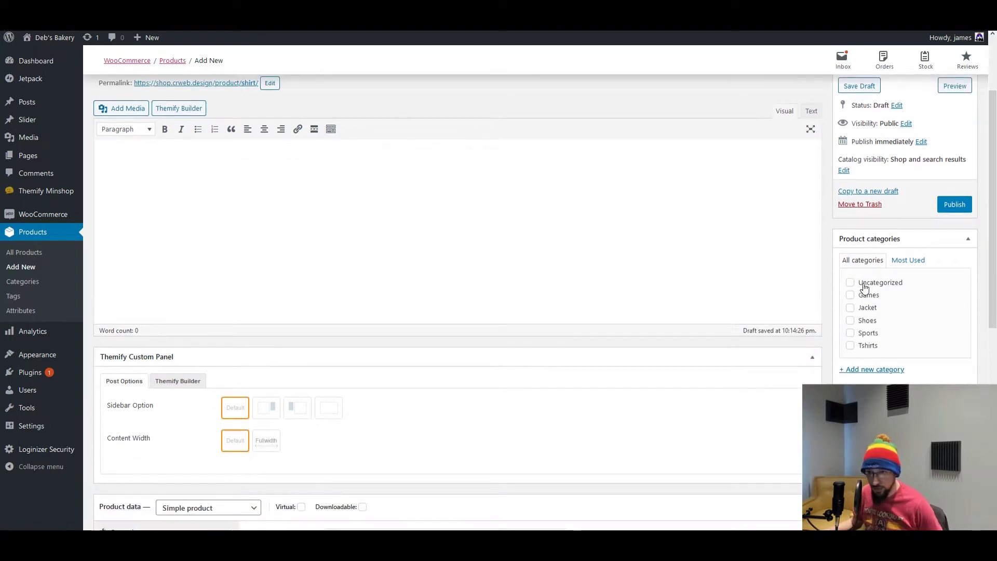
{"action": "scroll", "coordinate": [850, 337], "scroll_direction": "down", "scroll_amount": 2}
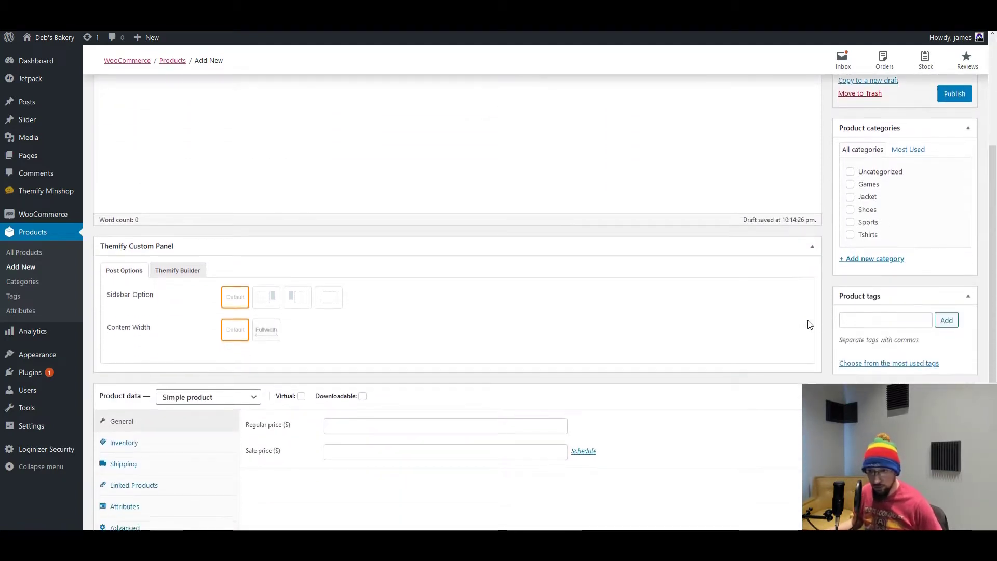
{"action": "scroll", "coordinate": [807, 324], "scroll_direction": "down", "scroll_amount": 3}
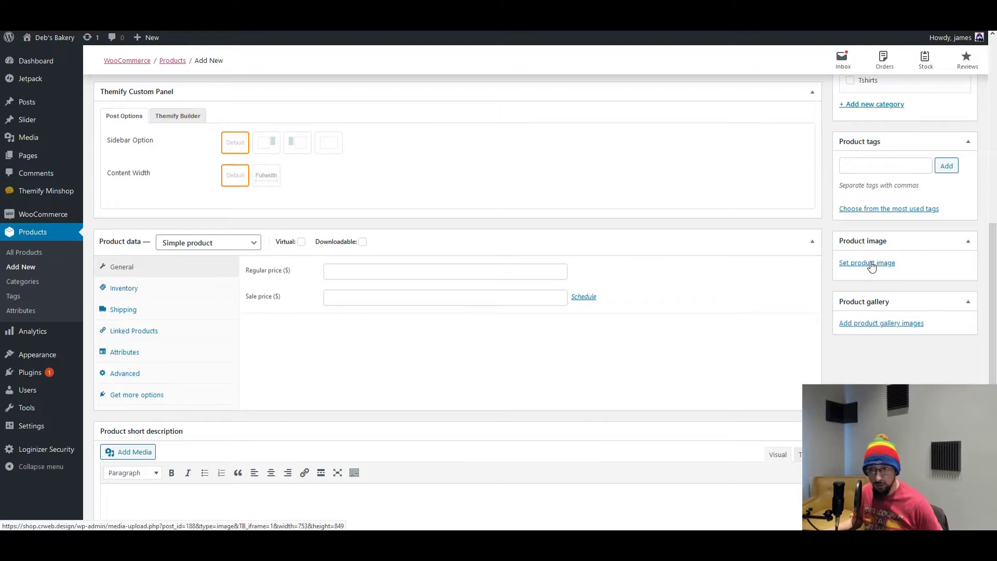
- Set the grey men's tee photo as the product image
{"action": "left_click", "coordinate": [871, 263]}
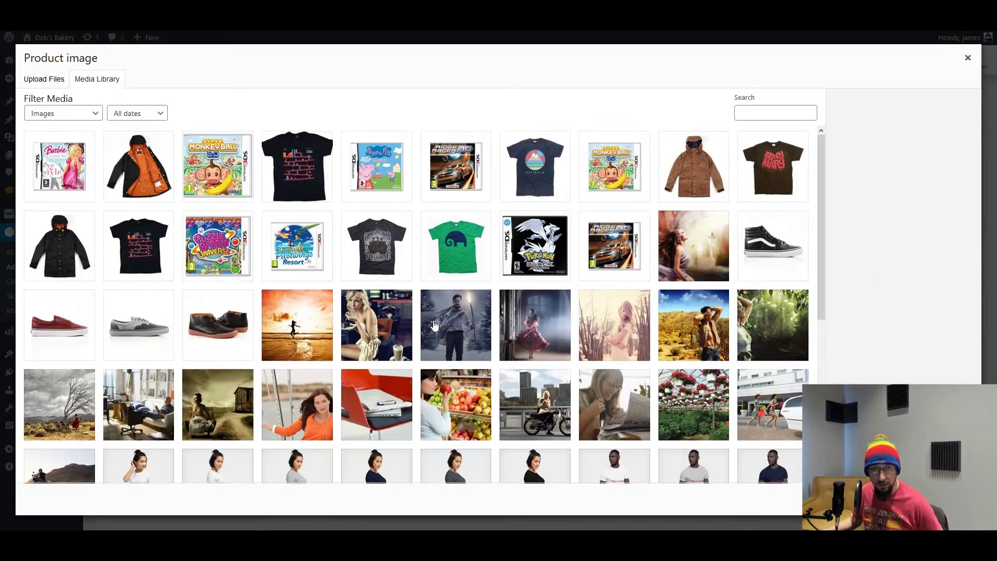
{"action": "scroll", "coordinate": [467, 325], "scroll_direction": "down", "scroll_amount": 5}
{"action": "left_click", "coordinate": [629, 339]}
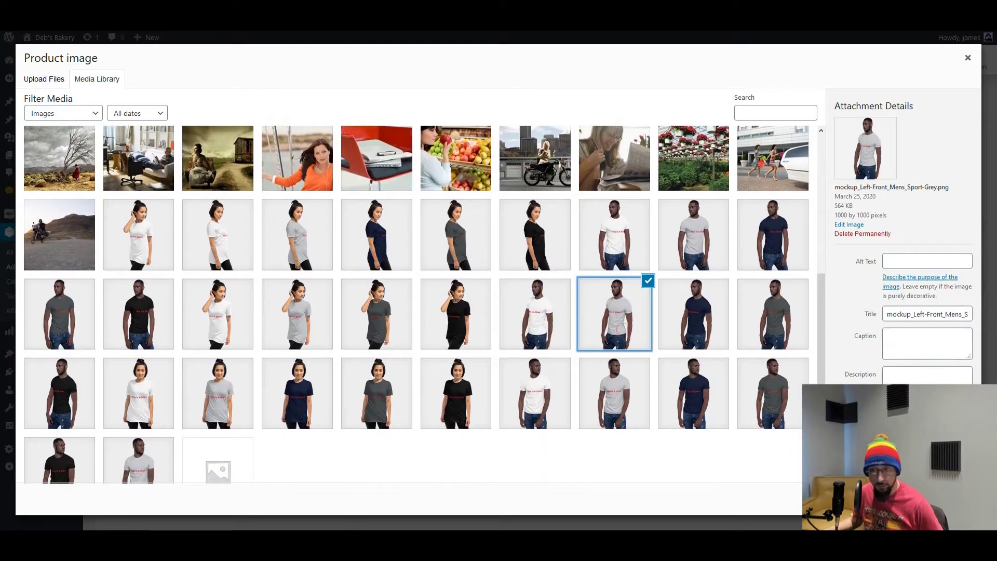
{"action": "left_click", "coordinate": [941, 499]}
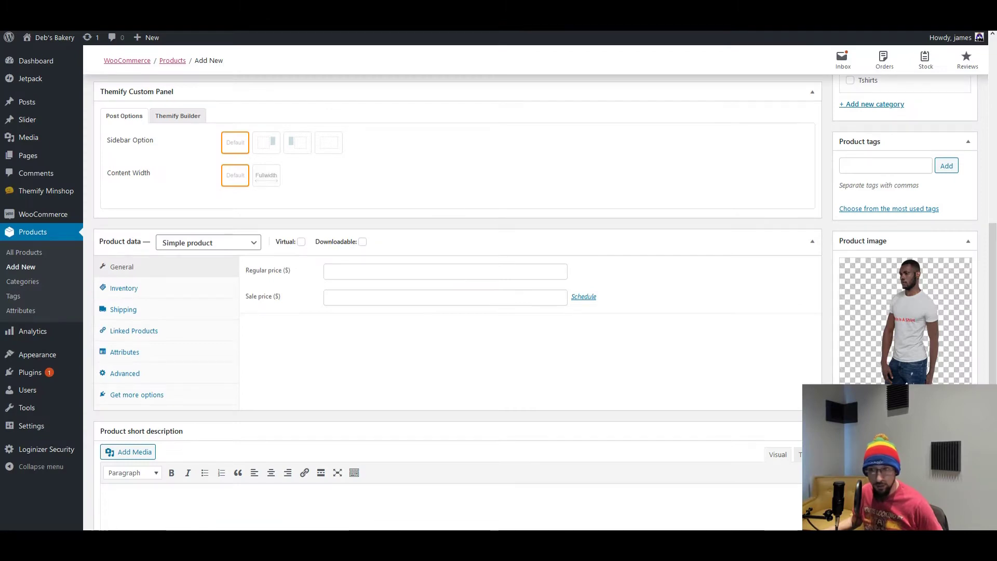
- Add six white and navy tee photos of women and men to the product gallery
{"action": "left_click", "coordinate": [878, 472]}
{"action": "scroll", "coordinate": [455, 373], "scroll_direction": "down", "scroll_amount": 4}
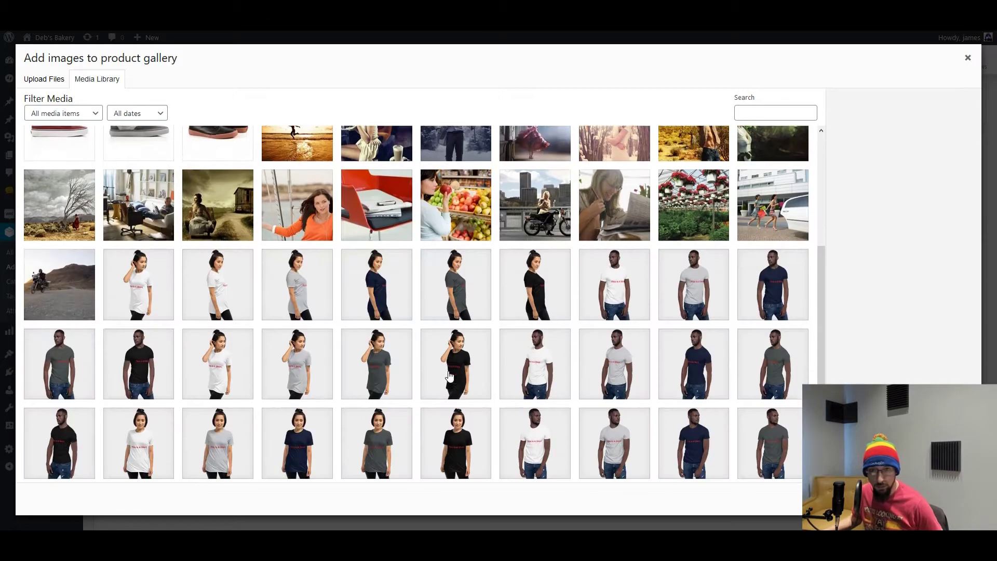
{"action": "left_click", "coordinate": [141, 295]}
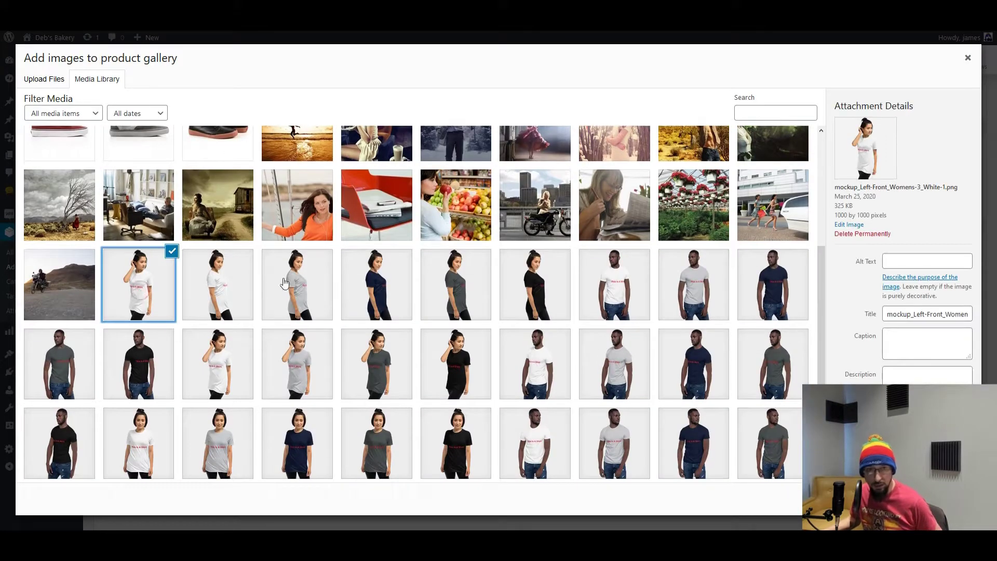
{"action": "left_click", "coordinate": [365, 287]}
{"action": "left_click", "coordinate": [623, 285]}
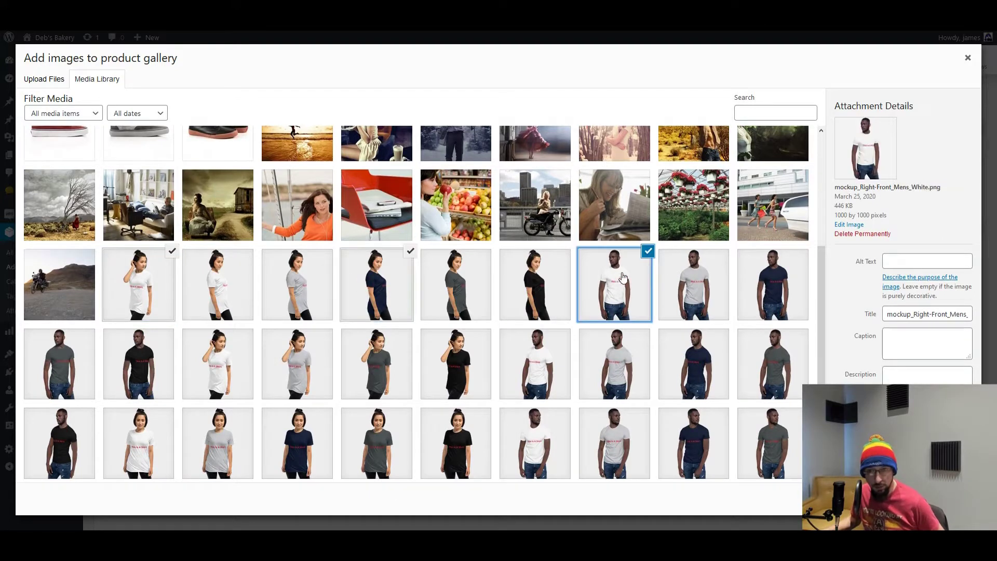
{"action": "left_click", "coordinate": [750, 283]}
{"action": "left_click", "coordinate": [221, 372]}
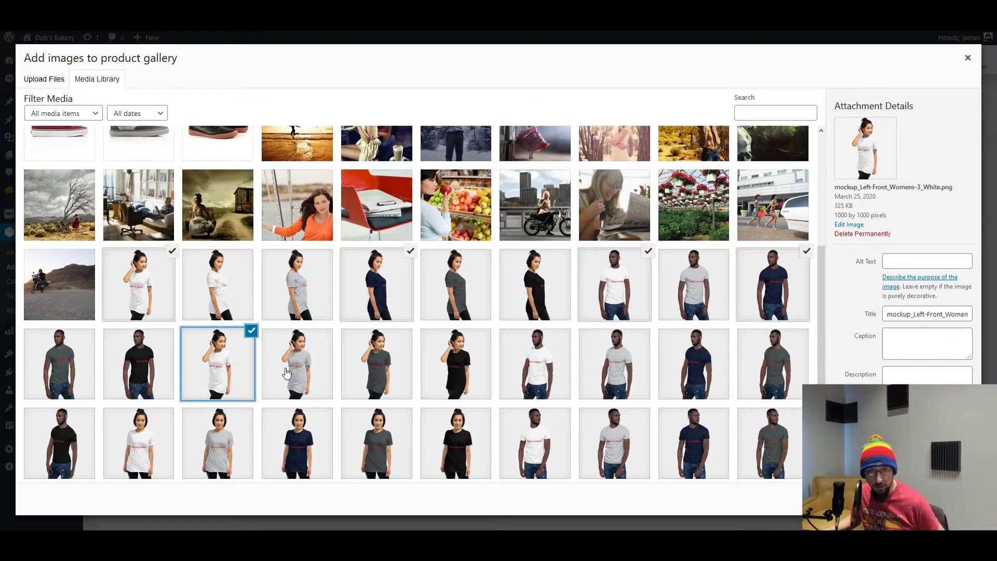
{"action": "left_click", "coordinate": [528, 438]}
{"action": "left_click", "coordinate": [942, 499]}
- Set the product's Regular price to 15 in the Product data section
{"action": "scroll", "coordinate": [942, 499], "scroll_direction": "down", "scroll_amount": 2}
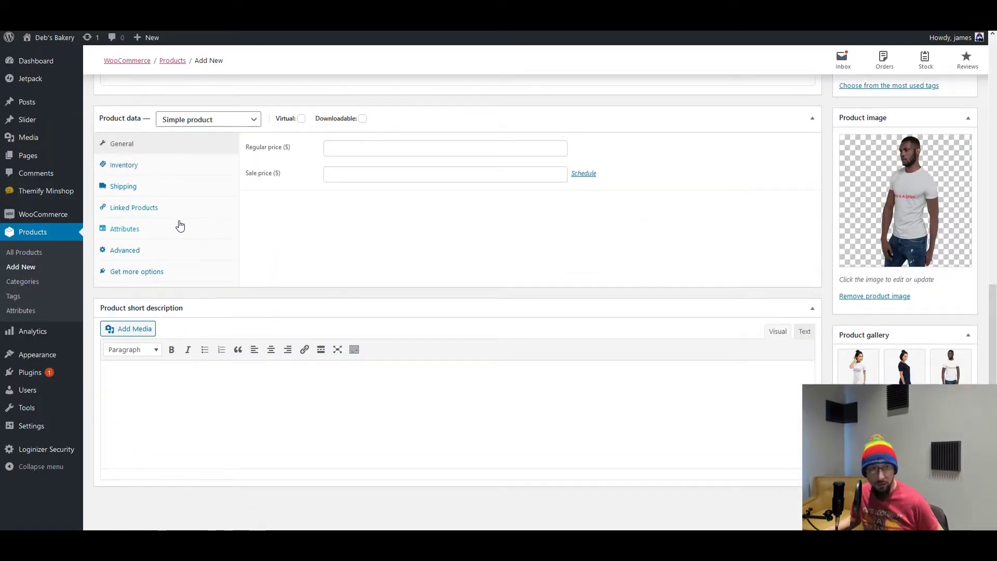
{"action": "left_click", "coordinate": [201, 126]}
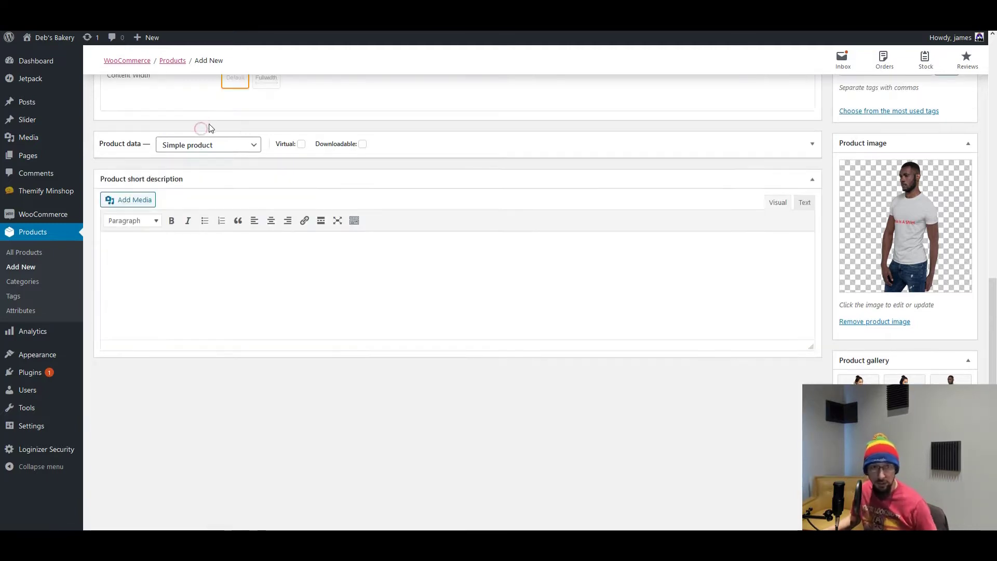
{"action": "left_click", "coordinate": [200, 145]}
{"action": "left_click", "coordinate": [414, 145]}
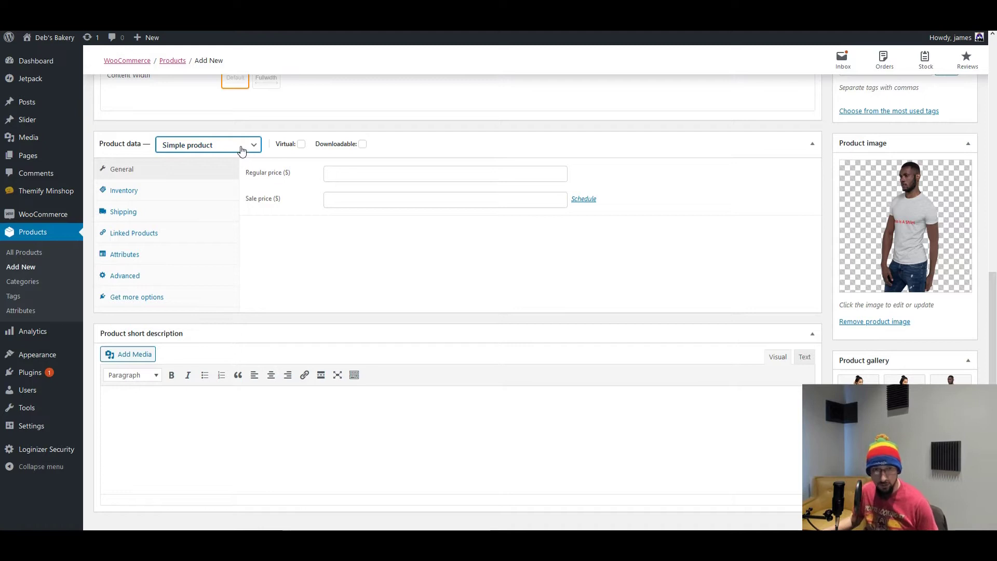
{"action": "left_click", "coordinate": [341, 173]}
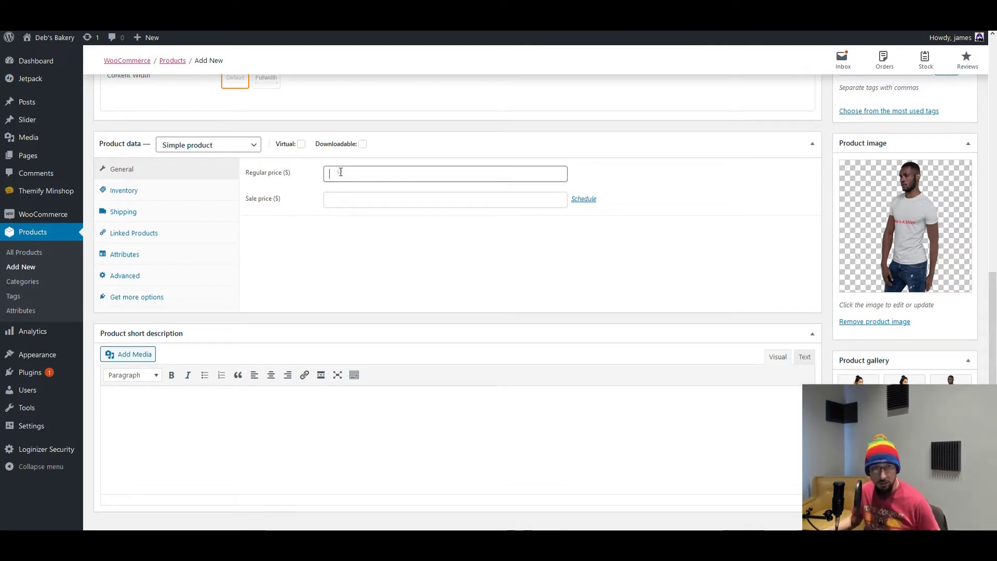
{"action": "type", "text": "15"}
{"action": "left_click", "coordinate": [350, 254]}
- Enter the short description 'This is an awesome, high quality t s'
{"action": "scroll", "coordinate": [688, 405], "scroll_direction": "up", "scroll_amount": 5}
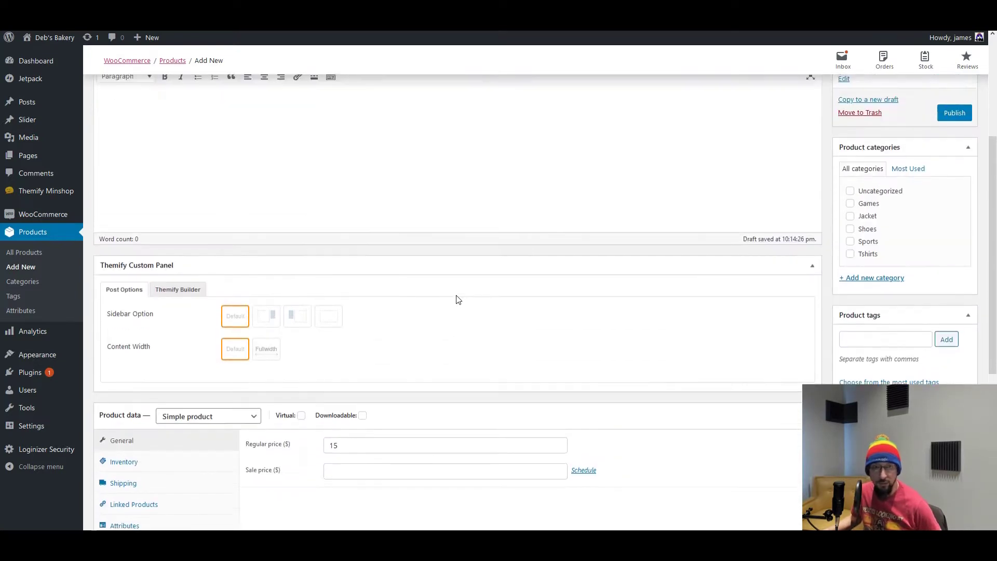
{"action": "scroll", "coordinate": [458, 300], "scroll_direction": "up", "scroll_amount": 3}
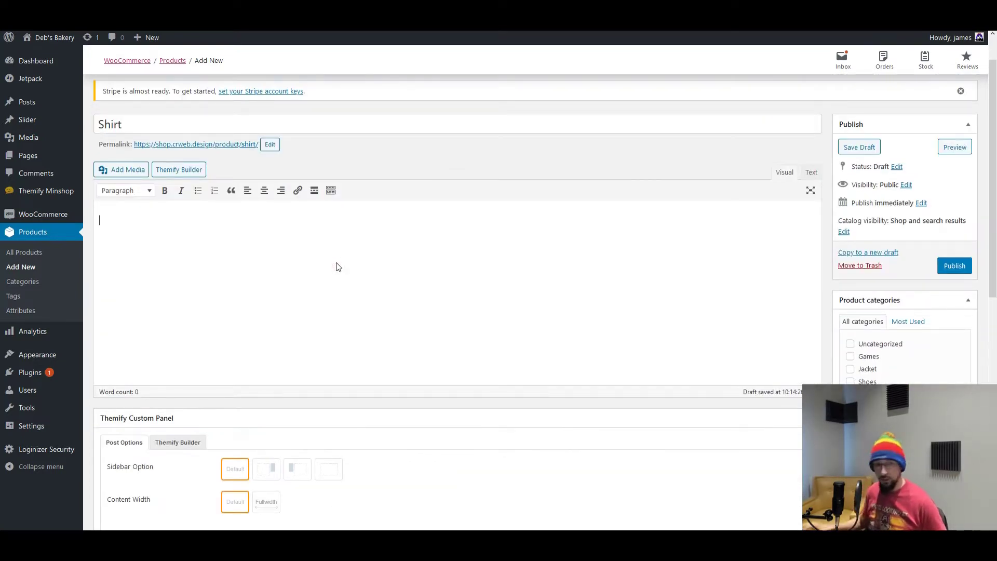
{"action": "scroll", "coordinate": [303, 379], "scroll_direction": "down", "scroll_amount": 8}
{"action": "left_click", "coordinate": [283, 406]}
{"action": "type", "text": "This is an aweso"}
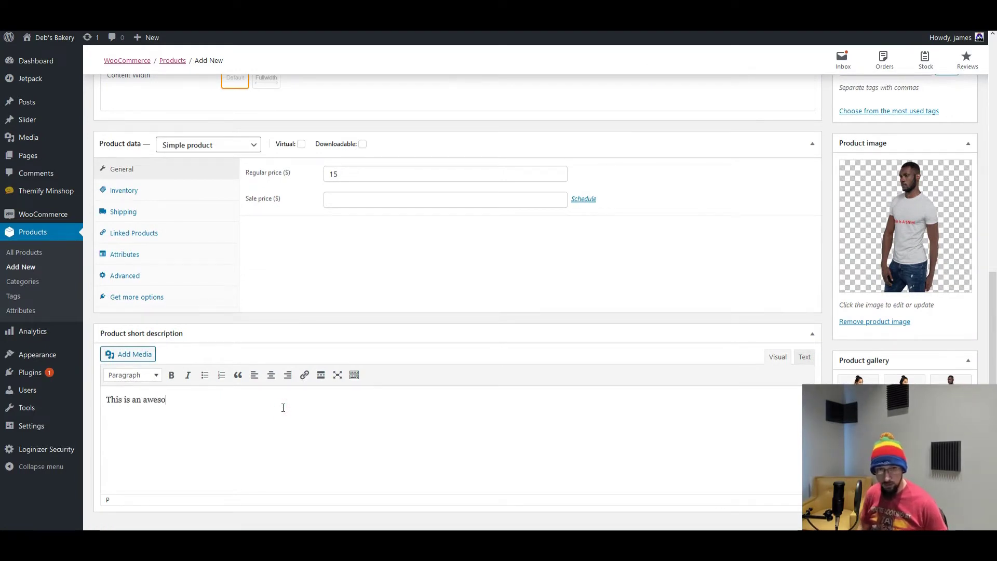
{"action": "type", "text": "me, high quality t shirt!"}
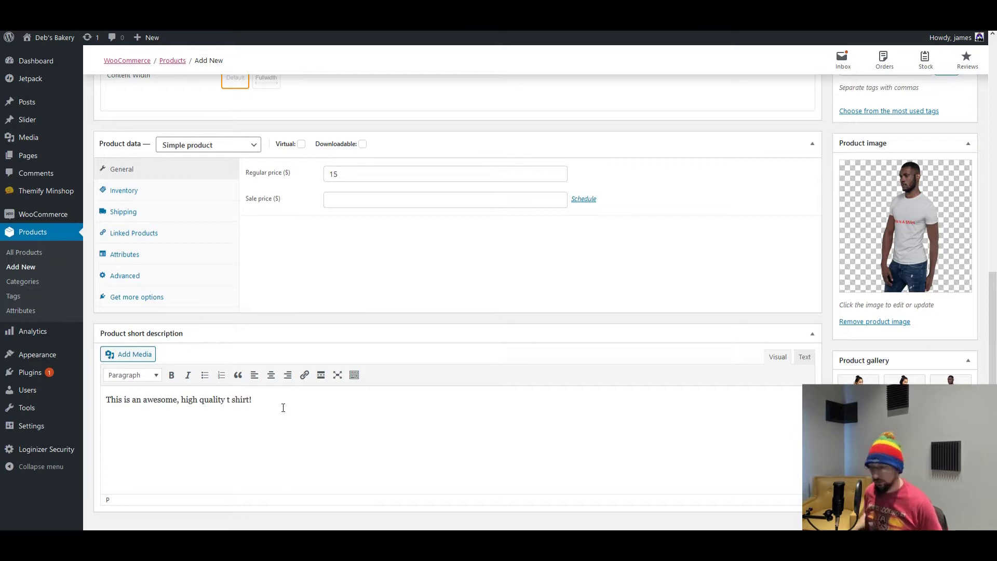
- Publish the Shirt product and view the shop's public front end
{"action": "scroll", "coordinate": [767, 283], "scroll_direction": "up", "scroll_amount": 10}
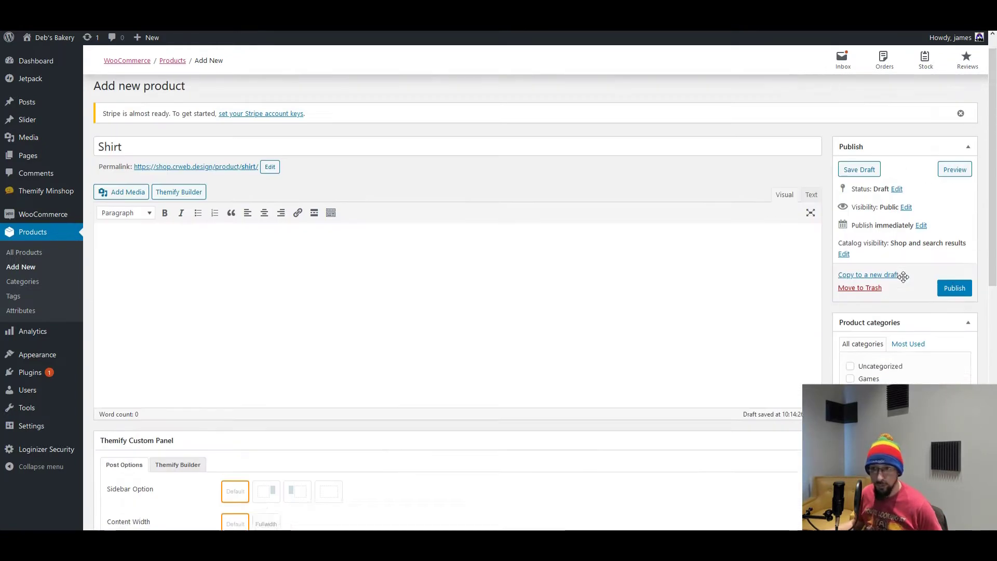
{"action": "left_click", "coordinate": [954, 311]}
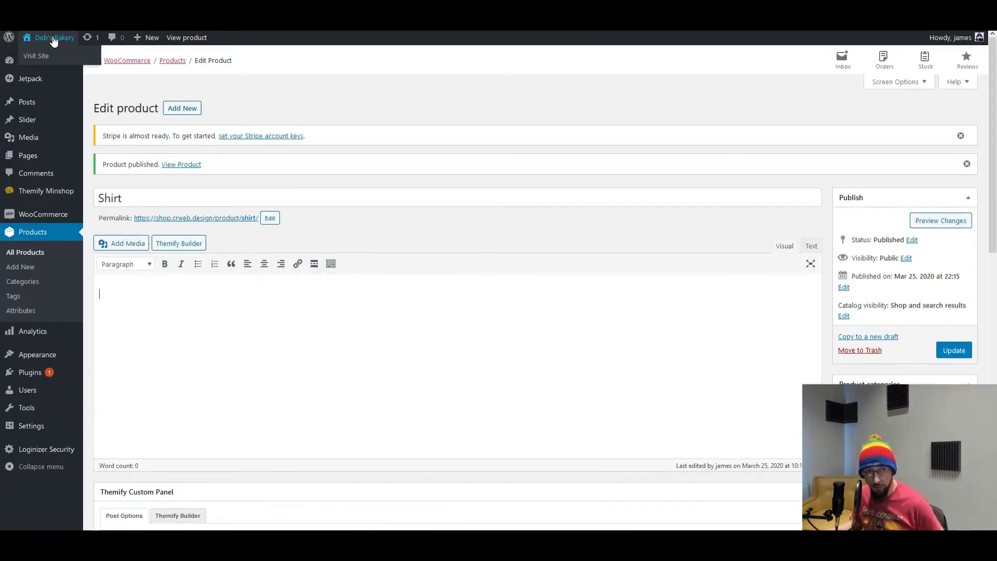
{"action": "left_click", "coordinate": [53, 39]}
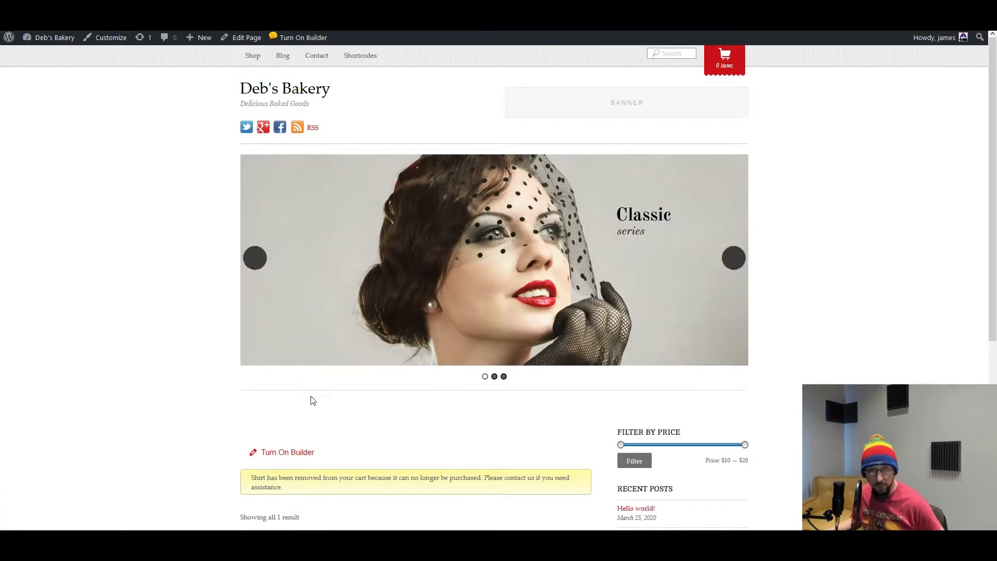
- Scroll through the Deb's Bakery storefront, then go back to the WordPress admin Dashboard
{"action": "scroll", "coordinate": [312, 400], "scroll_direction": "down", "scroll_amount": 3}
{"action": "scroll", "coordinate": [312, 379], "scroll_direction": "down", "scroll_amount": 2}
{"action": "scroll", "coordinate": [280, 381], "scroll_direction": "up", "scroll_amount": 4}
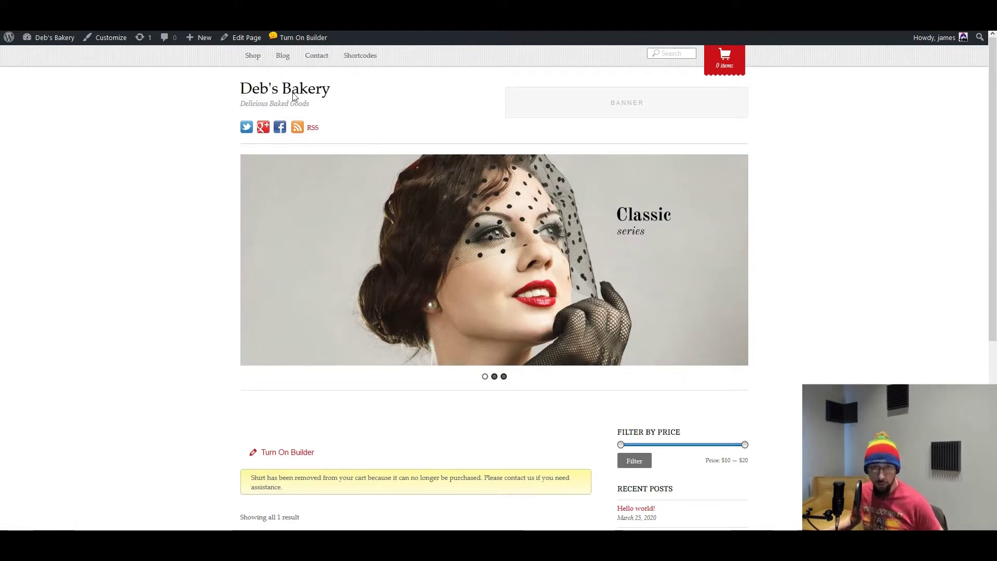
{"action": "mouse_move", "coordinate": [356, 161]}
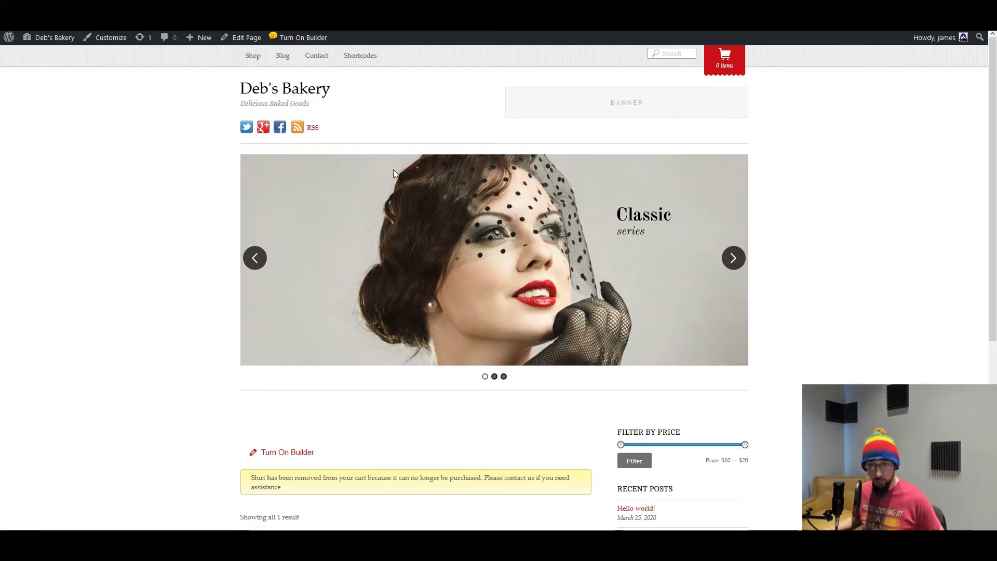
{"action": "scroll", "coordinate": [422, 223], "scroll_direction": "down", "scroll_amount": 3}
{"action": "scroll", "coordinate": [438, 240], "scroll_direction": "up", "scroll_amount": 3}
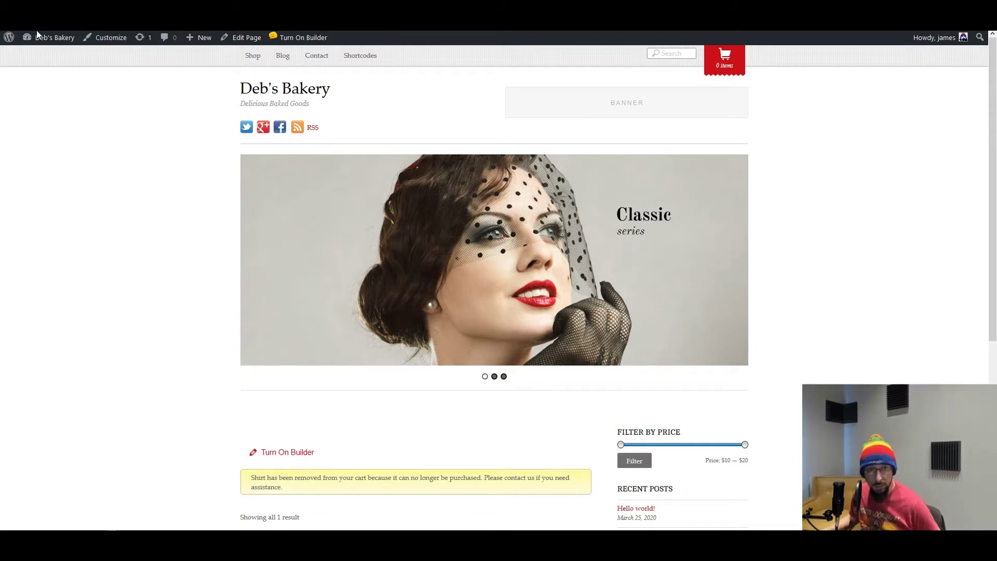
{"action": "left_click", "coordinate": [50, 50]}
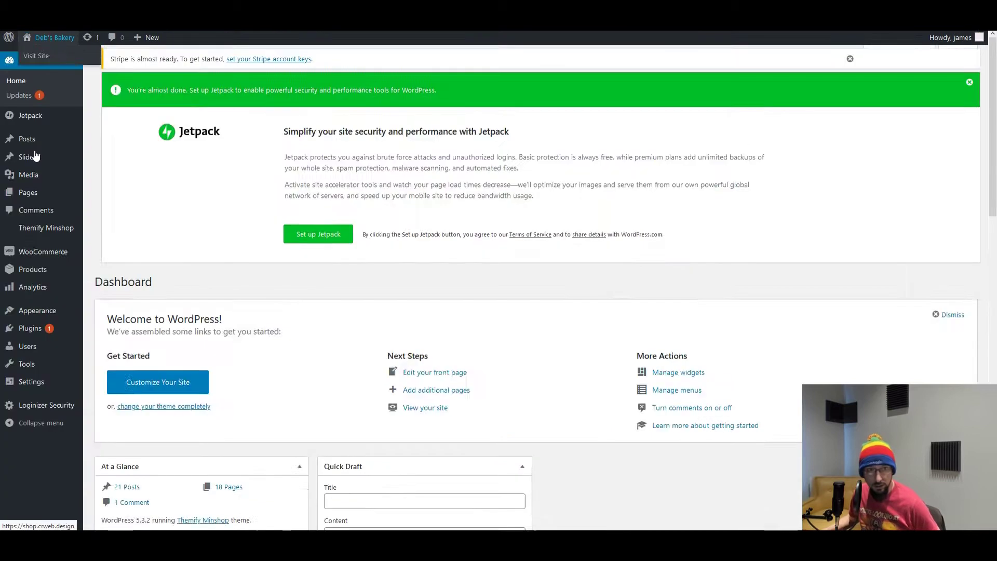
- Open the homepage slides list and look over Slide1's edit page before returning to the list
{"action": "mouse_move", "coordinate": [19, 188]}
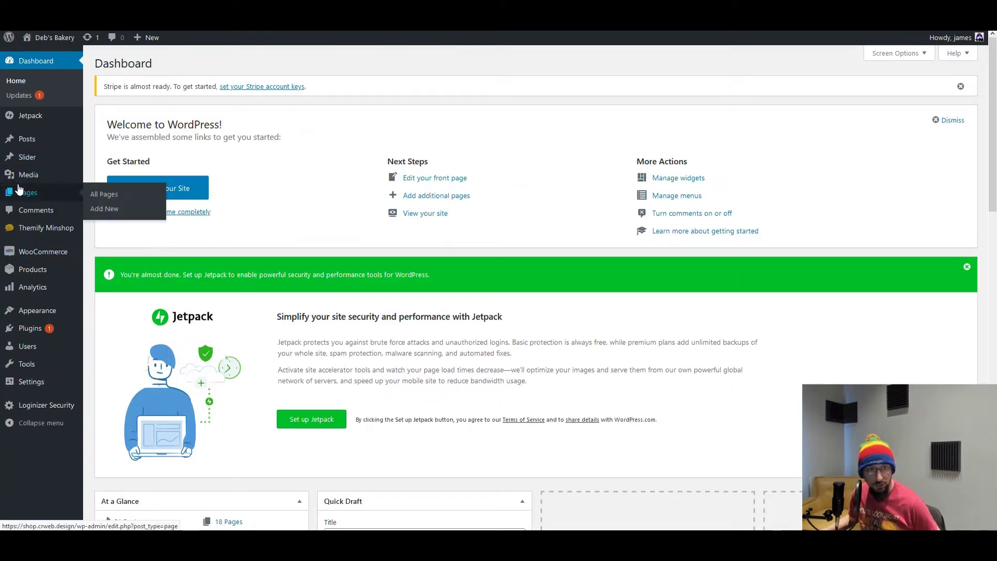
{"action": "mouse_move", "coordinate": [24, 157]}
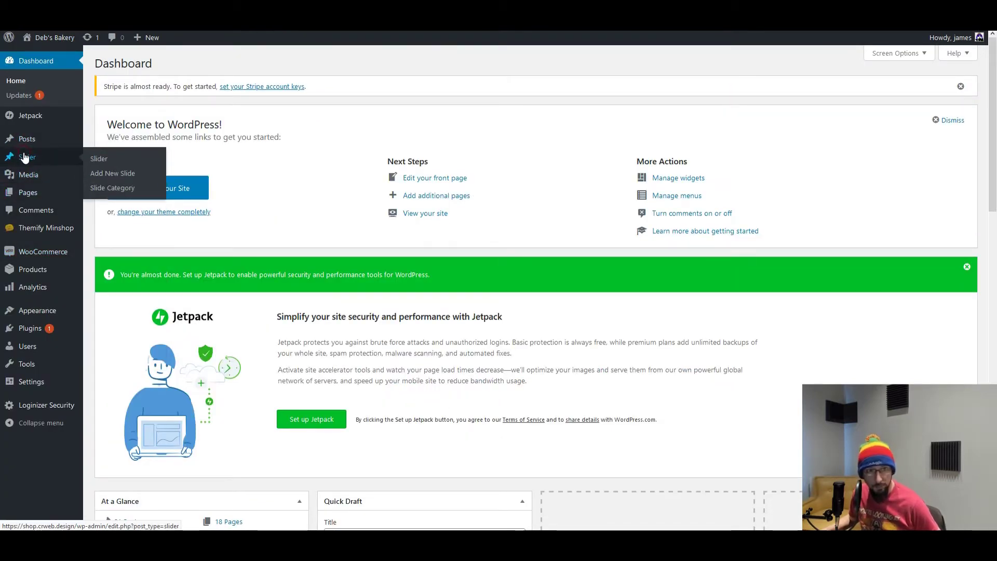
{"action": "left_click", "coordinate": [23, 157]}
{"action": "mouse_move", "coordinate": [126, 225]}
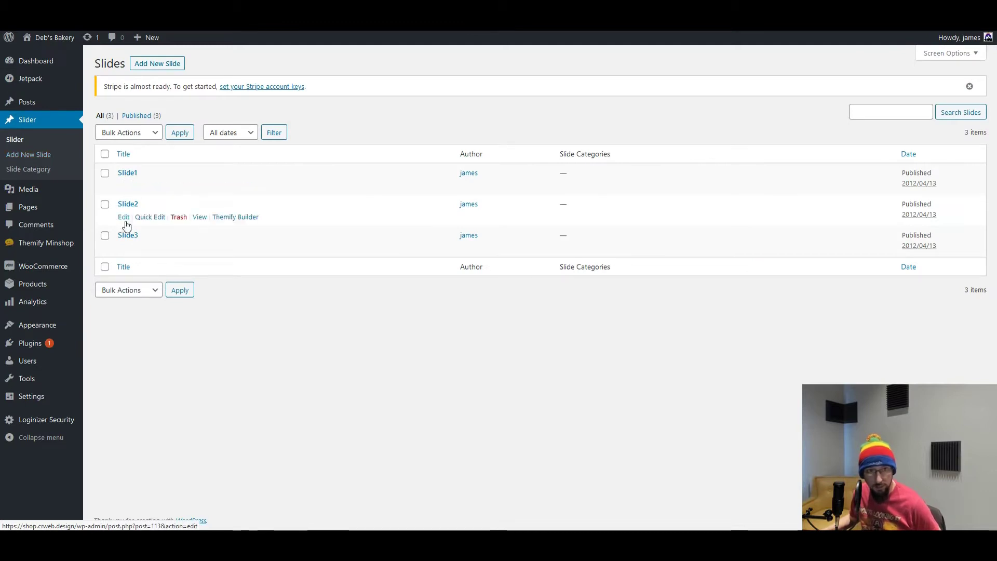
{"action": "left_click", "coordinate": [127, 172]}
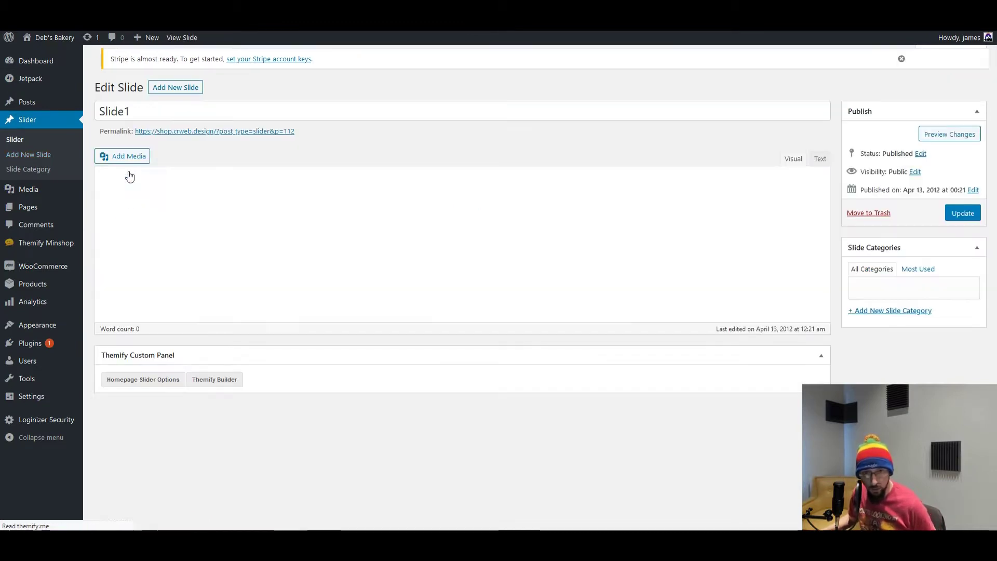
{"action": "scroll", "coordinate": [272, 243], "scroll_direction": "down", "scroll_amount": 3}
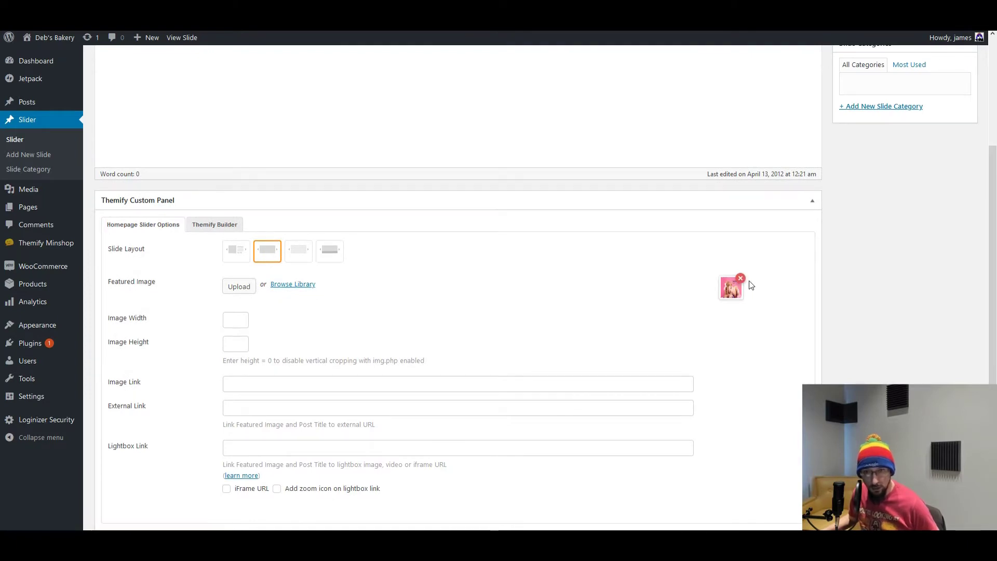
{"action": "scroll", "coordinate": [497, 381], "scroll_direction": "down", "scroll_amount": 5}
{"action": "scroll", "coordinate": [513, 363], "scroll_direction": "up", "scroll_amount": 3}
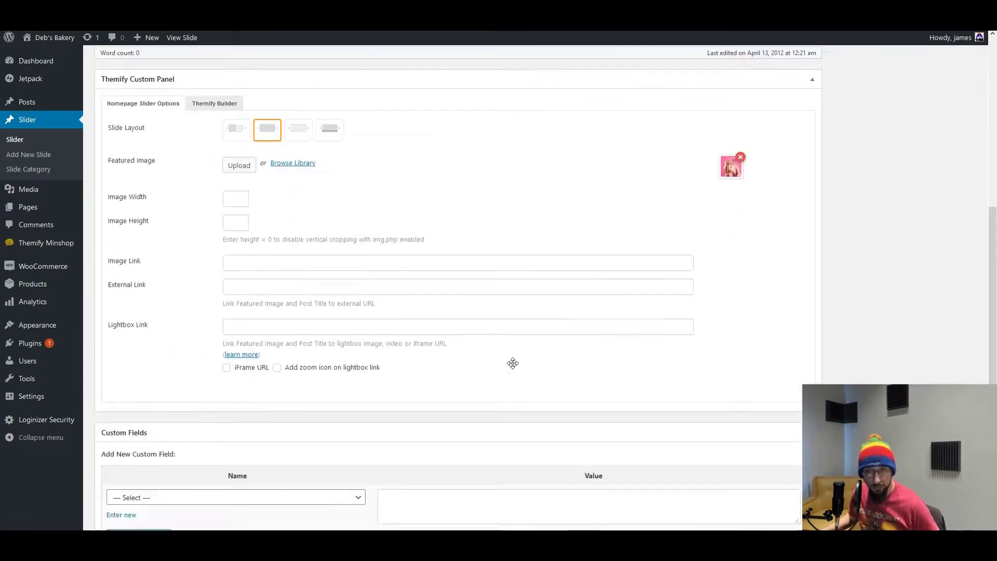
{"action": "scroll", "coordinate": [959, 140], "scroll_direction": "up", "scroll_amount": 4}
{"action": "scroll", "coordinate": [27, 126], "scroll_direction": "up", "scroll_amount": 2}
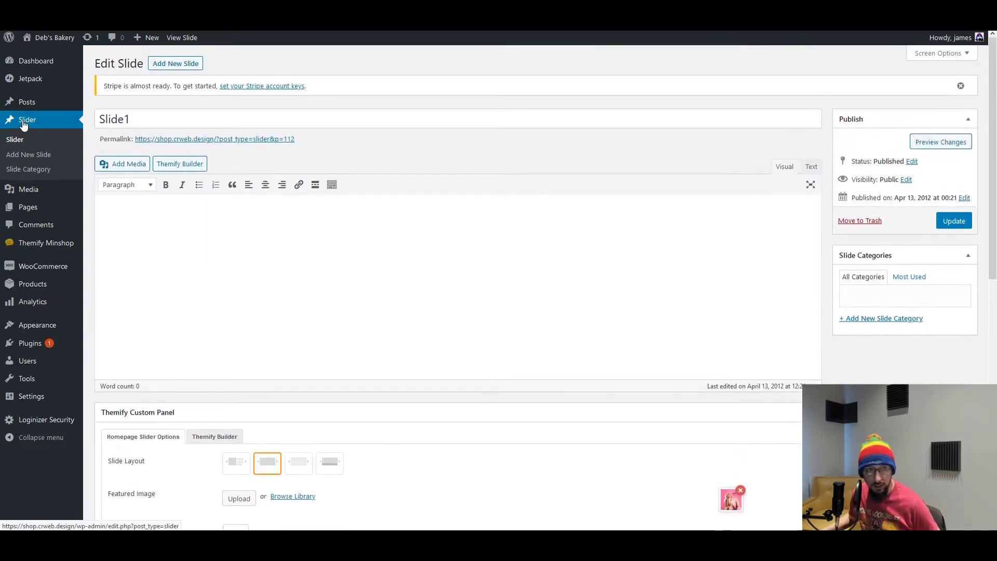
{"action": "left_click", "coordinate": [30, 127]}
- Remove Slide2's featured image, cancel the replacement upload, and view the live Deb's Bakery site
{"action": "left_click", "coordinate": [128, 206]}
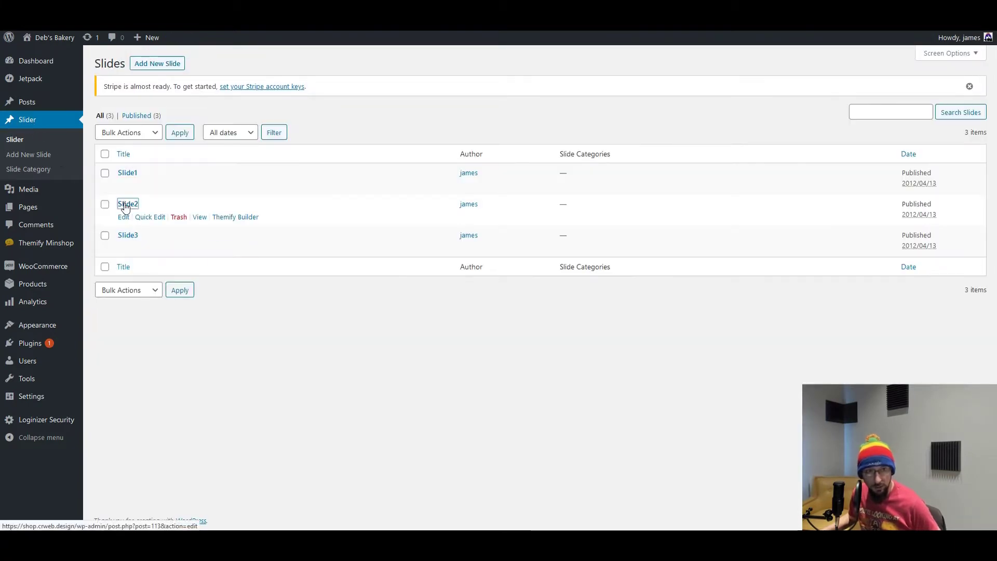
{"action": "scroll", "coordinate": [618, 371], "scroll_direction": "down", "scroll_amount": 4}
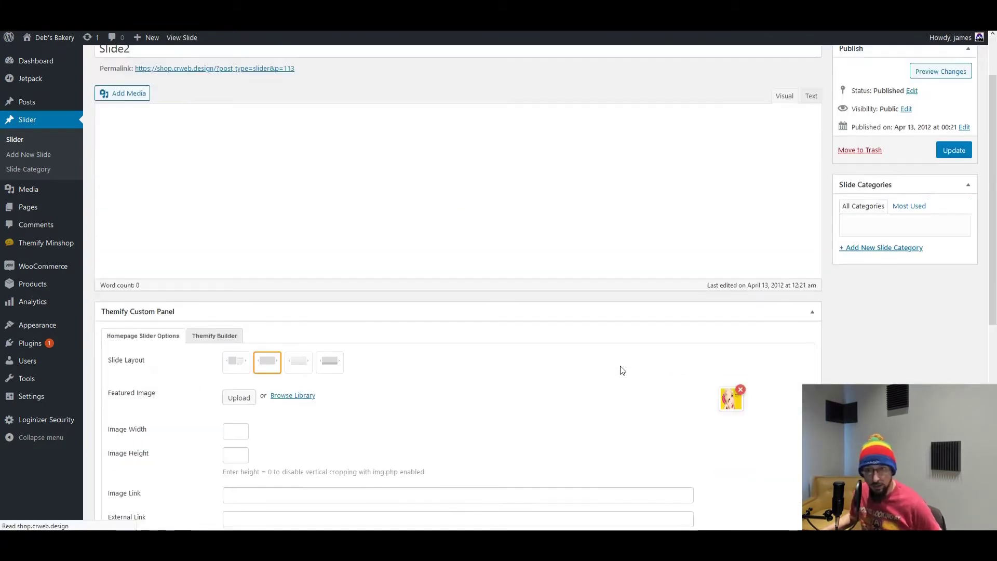
{"action": "scroll", "coordinate": [737, 310], "scroll_direction": "up", "scroll_amount": 2}
{"action": "left_click", "coordinate": [741, 317]}
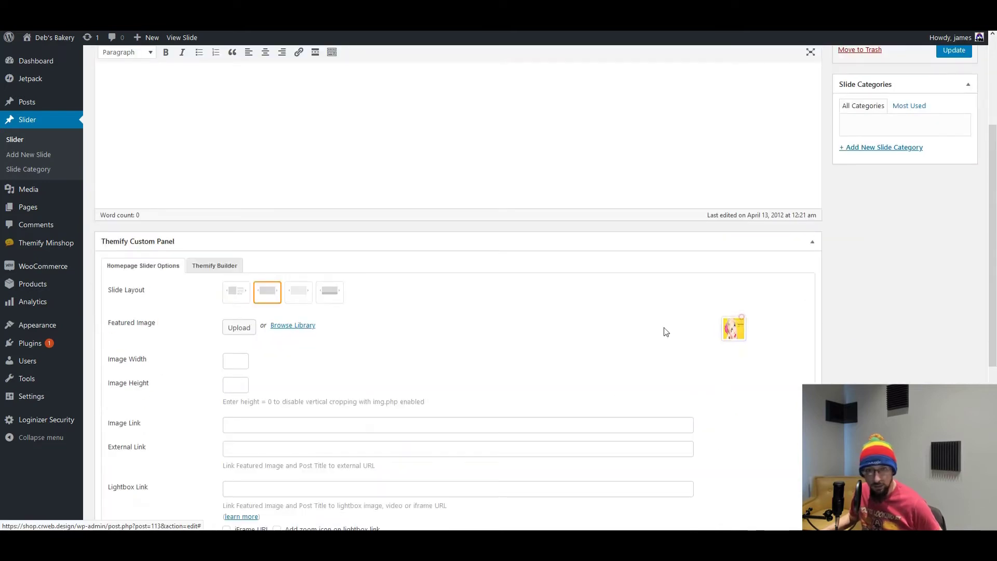
{"action": "left_click", "coordinate": [239, 328]}
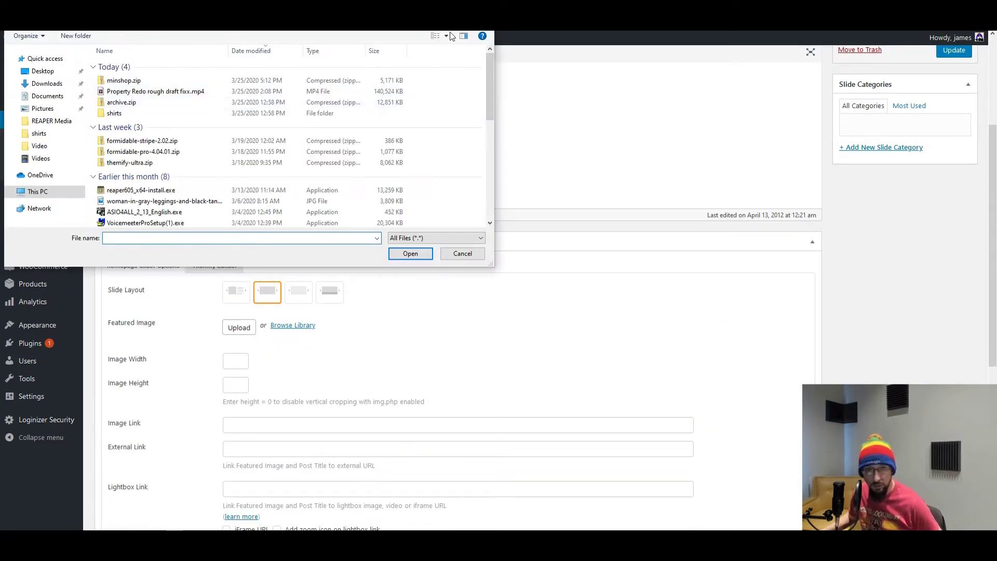
{"action": "key", "text": "Escape"}
{"action": "scroll", "coordinate": [790, 278], "scroll_direction": "up", "scroll_amount": 3}
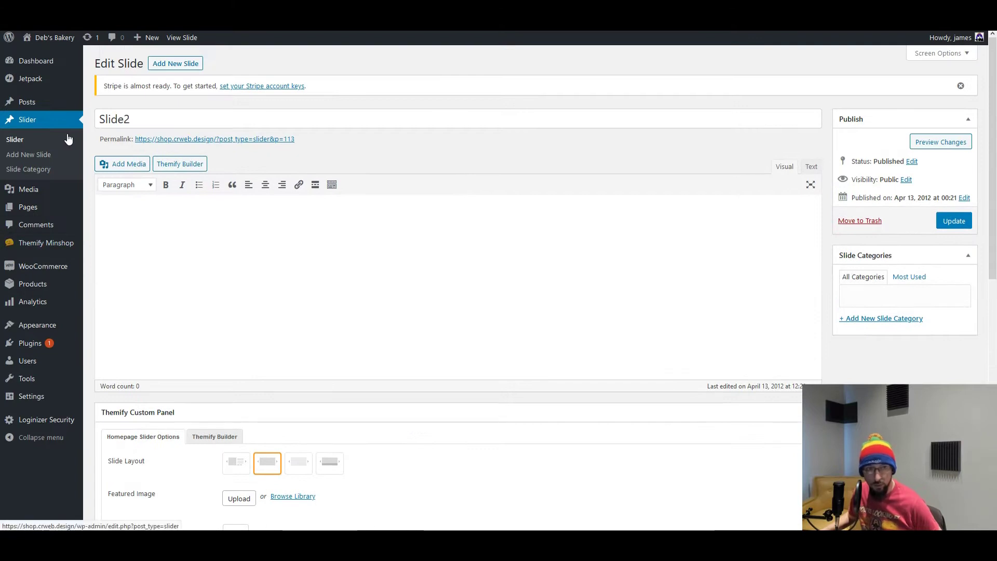
{"action": "left_click", "coordinate": [43, 40]}
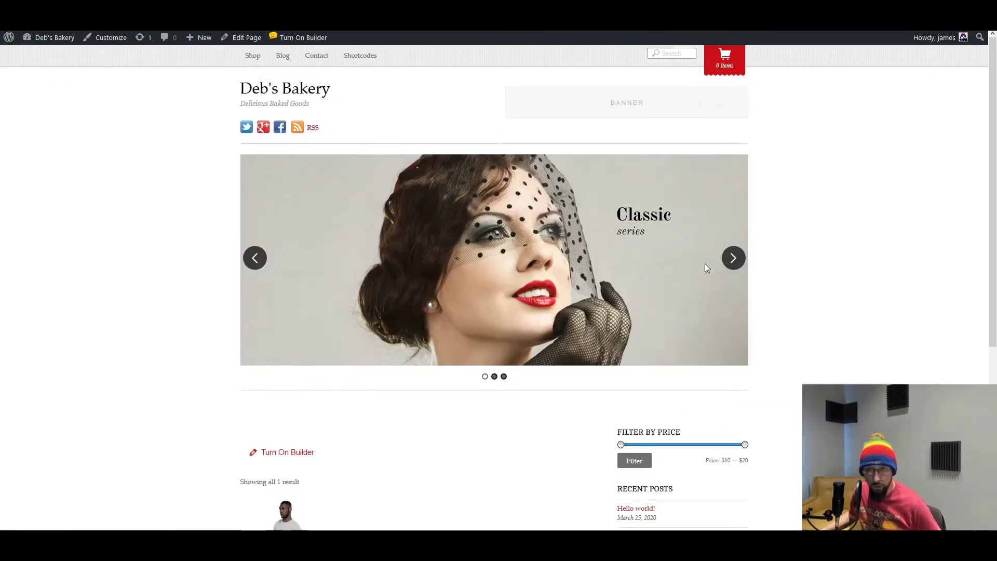
- Advance the homepage slider twice to the Spring Collection slide
{"action": "left_click", "coordinate": [734, 258]}
{"action": "left_click", "coordinate": [733, 258]}
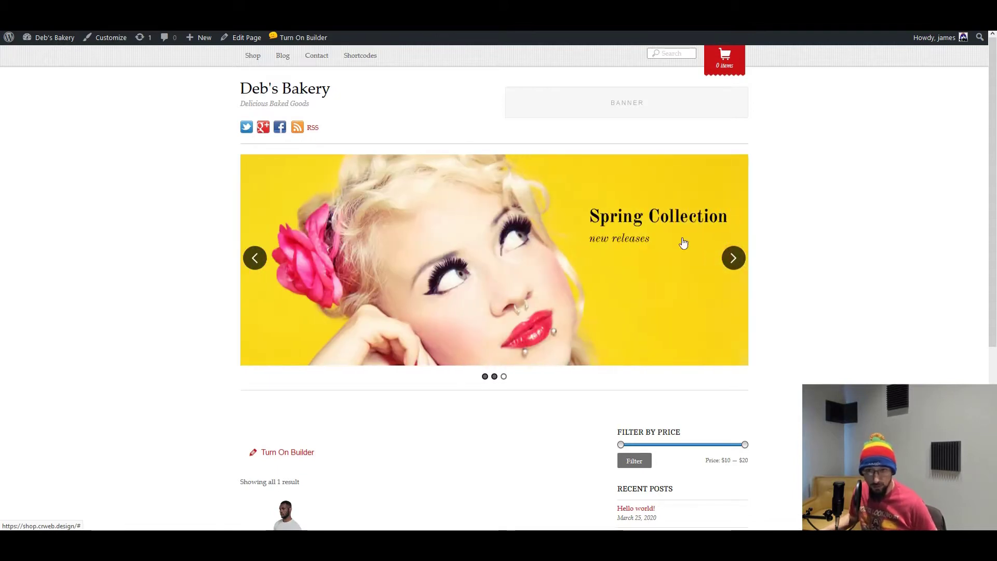
{"action": "scroll", "coordinate": [468, 243], "scroll_direction": "down", "scroll_amount": 4}
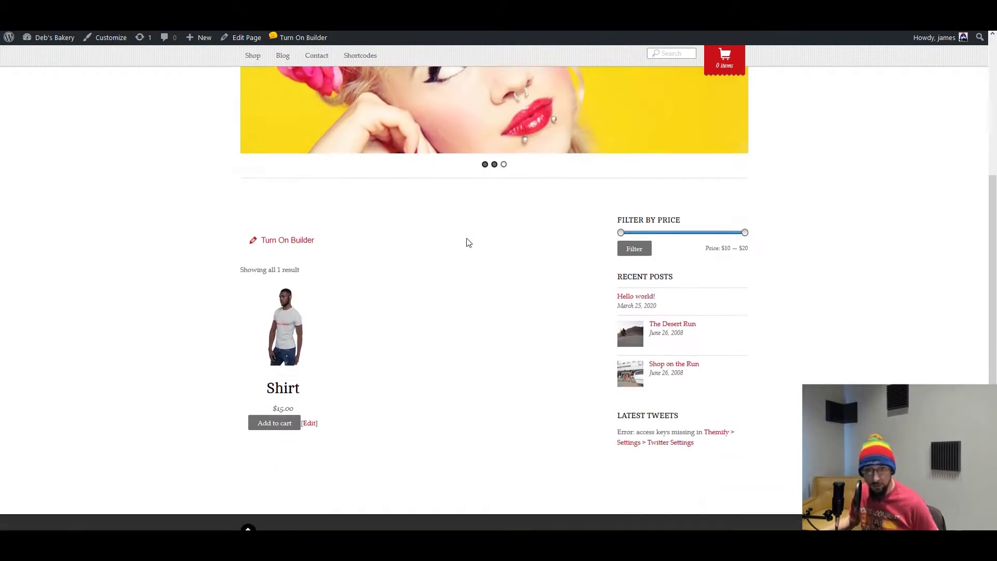
{"action": "scroll", "coordinate": [275, 338], "scroll_direction": "down", "scroll_amount": 1}
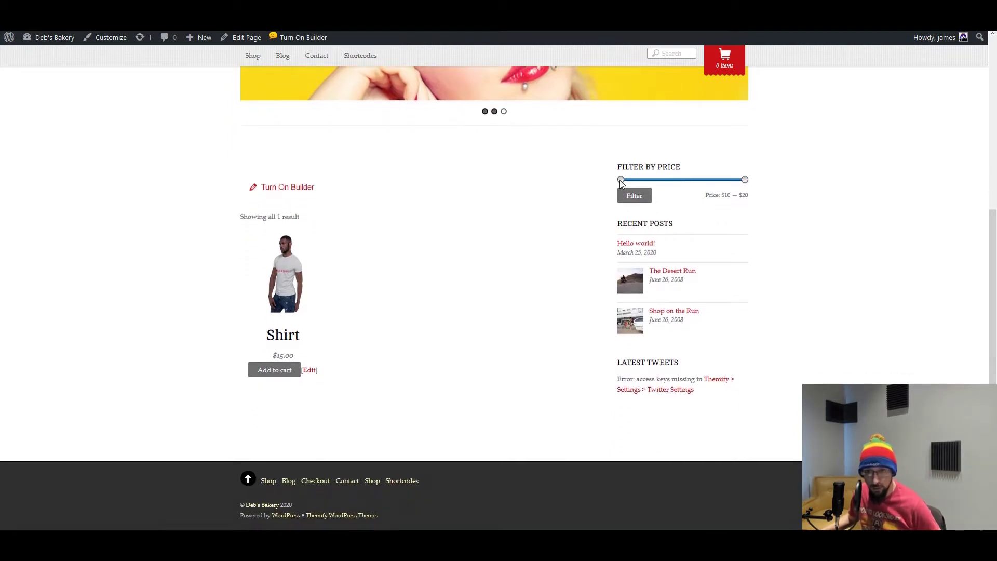
- Narrow the Filter by Price range down to $10 and check the $15.00 Shirt listing
{"action": "left_click_drag", "start_coordinate": [745, 179], "coordinate": [620, 180]}
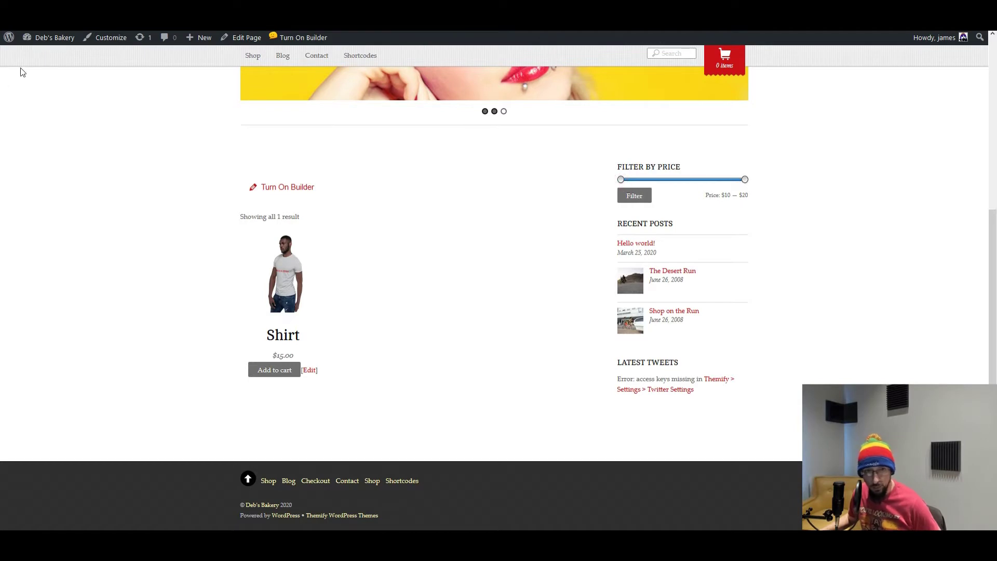
{"action": "mouse_move", "coordinate": [65, 44]}
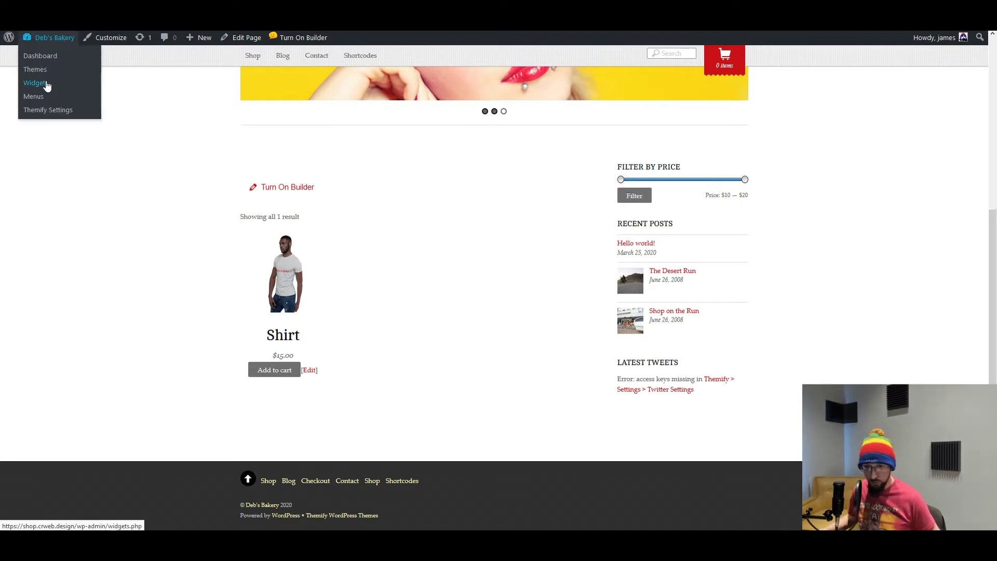
{"action": "scroll", "coordinate": [296, 344], "scroll_direction": "up", "scroll_amount": 5}
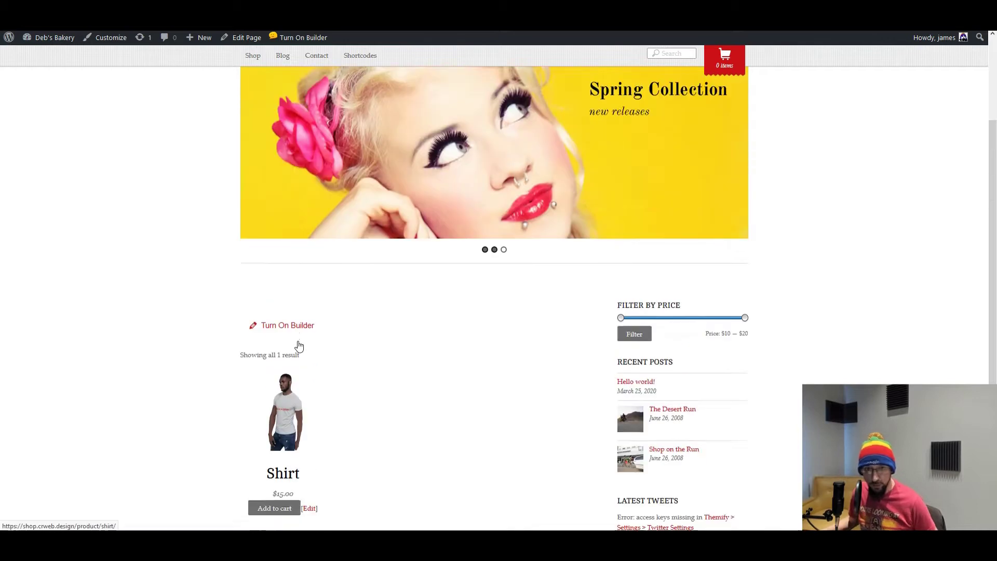
{"action": "scroll", "coordinate": [500, 385], "scroll_direction": "down", "scroll_amount": 5}
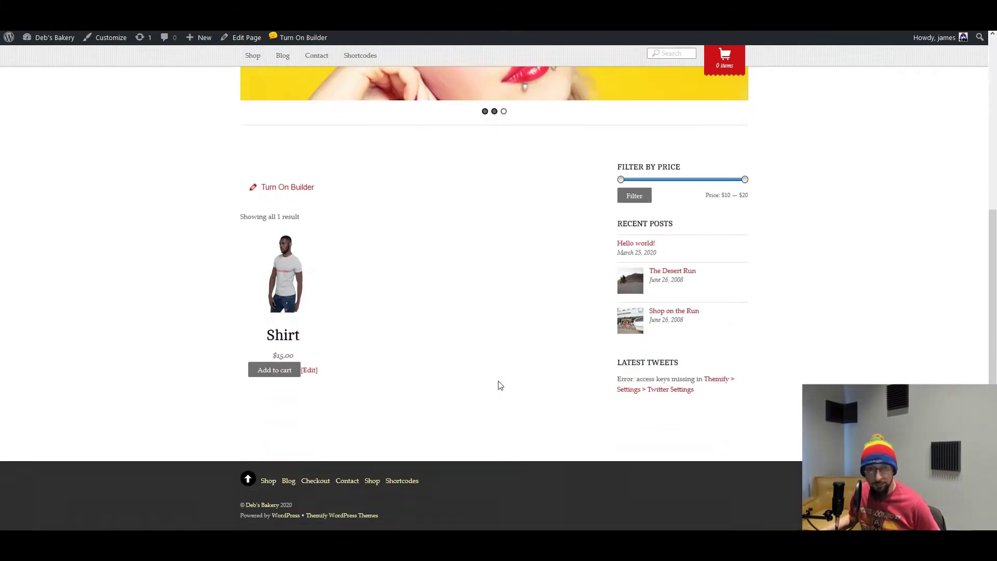
{"action": "scroll", "coordinate": [498, 385], "scroll_direction": "up", "scroll_amount": 5}
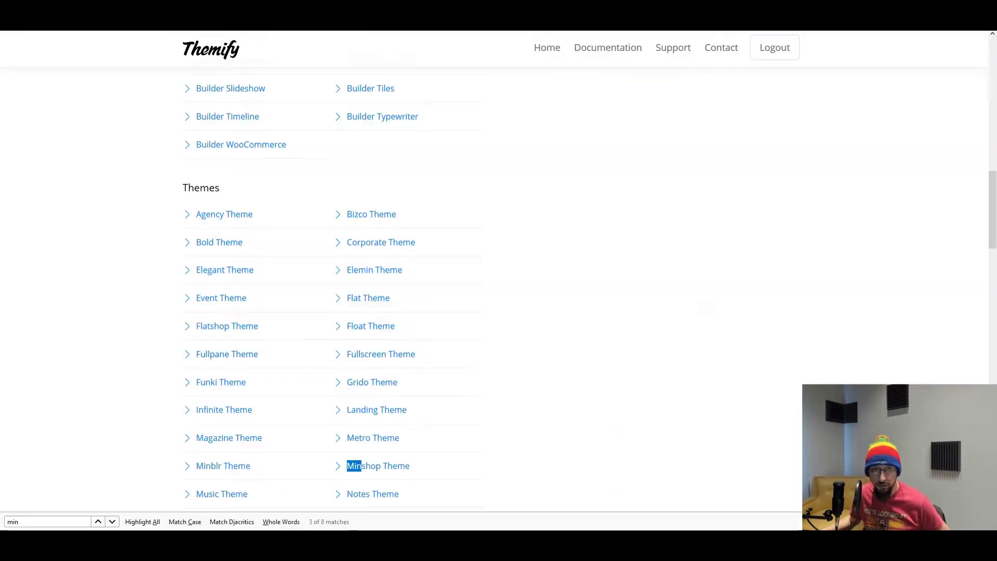
- Go from the Themify homepage to All Themes and launch the Shoppe theme's live demo
{"action": "scroll", "coordinate": [601, 285], "scroll_direction": "up", "scroll_amount": 6}
{"action": "left_click", "coordinate": [541, 54]}
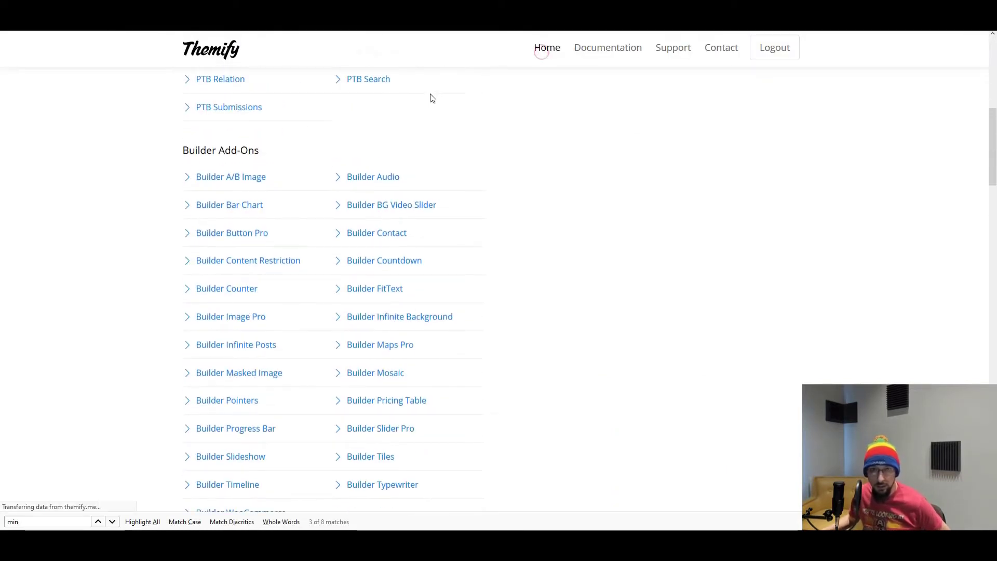
{"action": "mouse_move", "coordinate": [464, 104]}
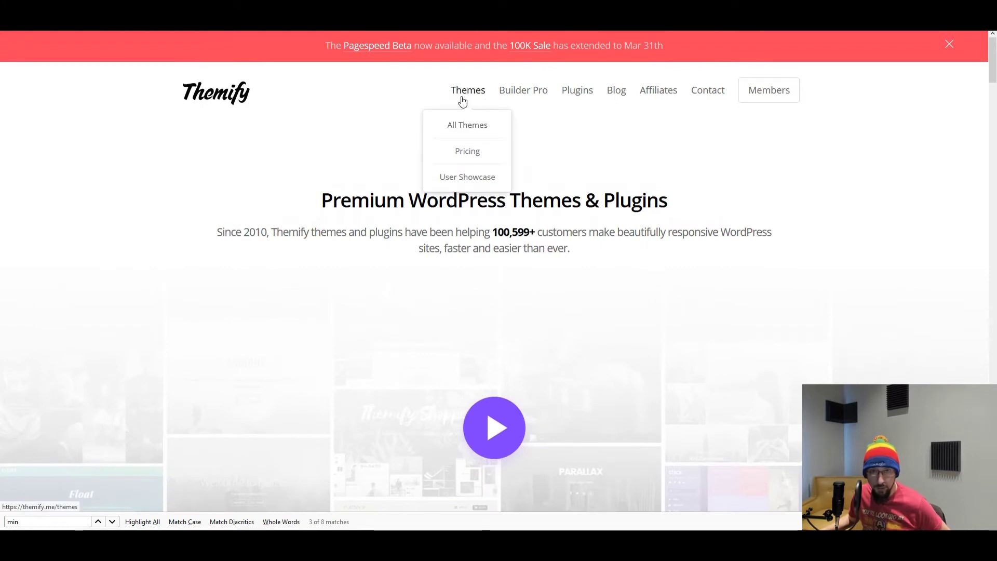
{"action": "left_click", "coordinate": [461, 126]}
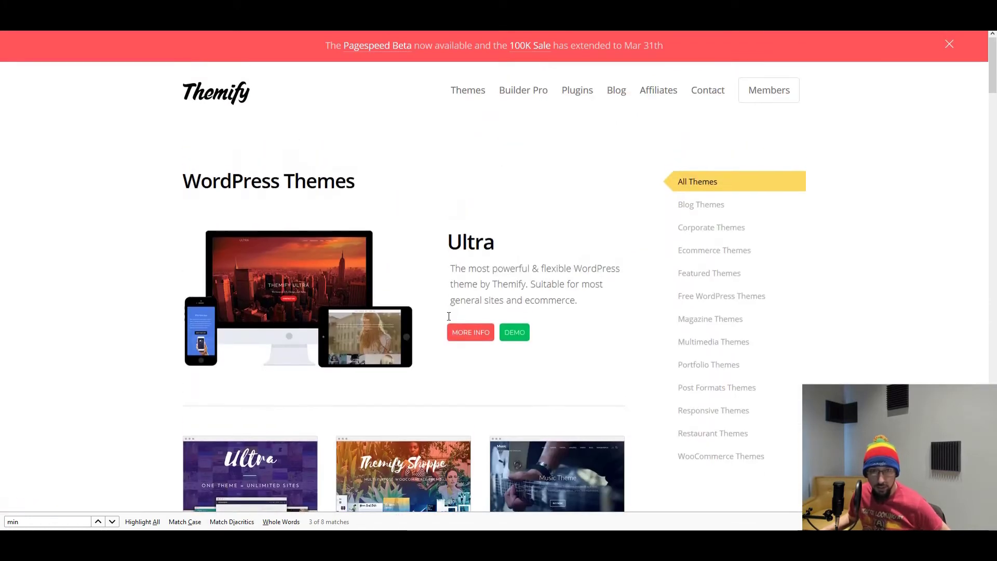
{"action": "scroll", "coordinate": [415, 290], "scroll_direction": "down", "scroll_amount": 3}
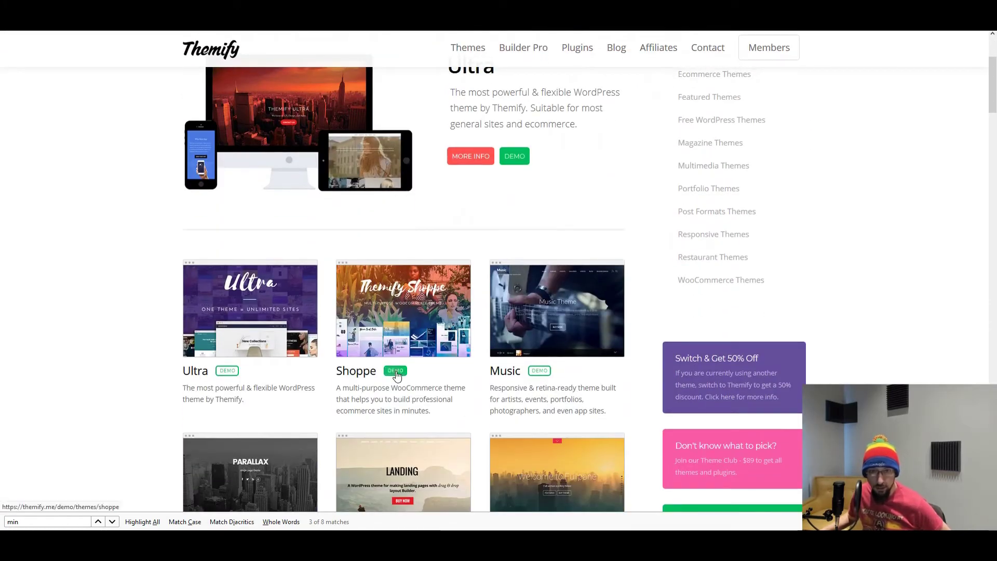
{"action": "left_click", "coordinate": [395, 371]}
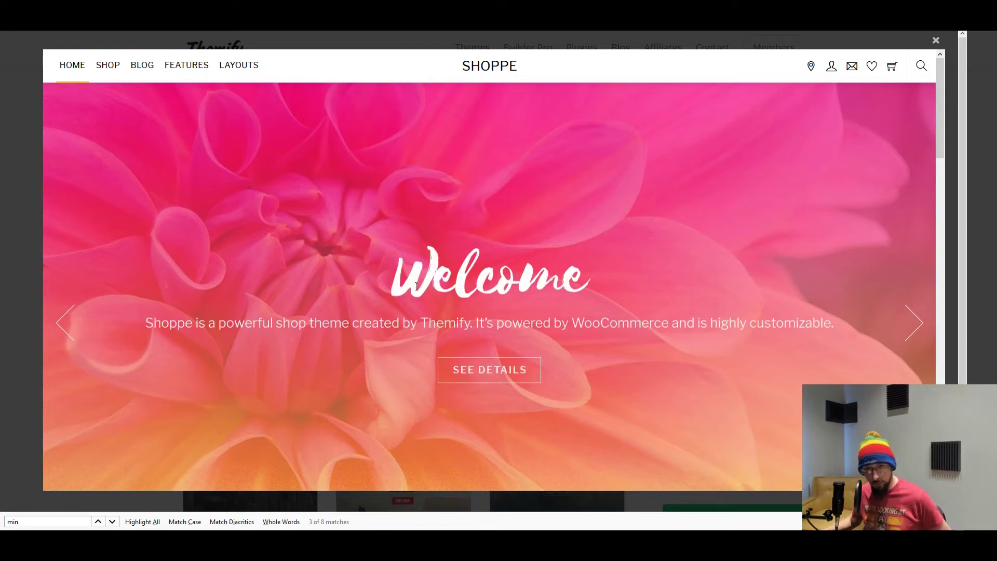
- Browse the Shoppe live demo, close it, and return to the top of the WordPress Themes list
{"action": "scroll", "coordinate": [422, 290], "scroll_direction": "down", "scroll_amount": 4}
{"action": "scroll", "coordinate": [422, 290], "scroll_direction": "down", "scroll_amount": 4}
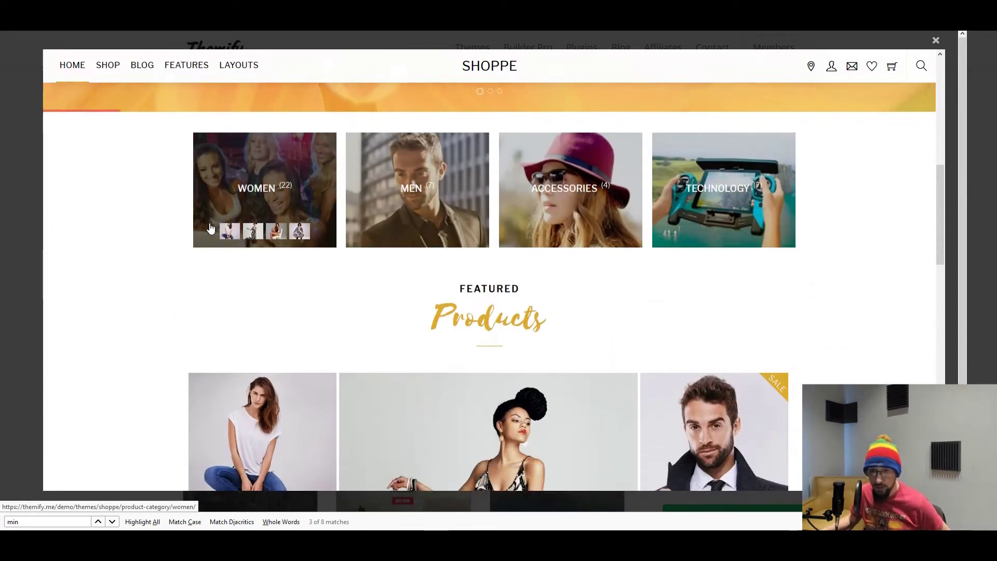
{"action": "scroll", "coordinate": [210, 228], "scroll_direction": "down", "scroll_amount": 8}
{"action": "scroll", "coordinate": [207, 225], "scroll_direction": "up", "scroll_amount": 7}
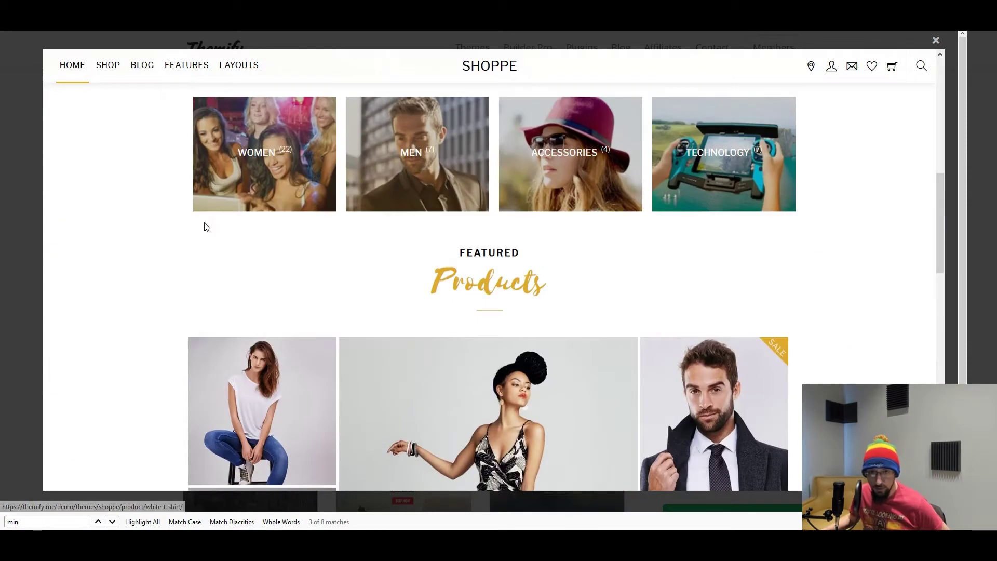
{"action": "scroll", "coordinate": [206, 227], "scroll_direction": "up", "scroll_amount": 5}
{"action": "scroll", "coordinate": [434, 251], "scroll_direction": "down", "scroll_amount": 2}
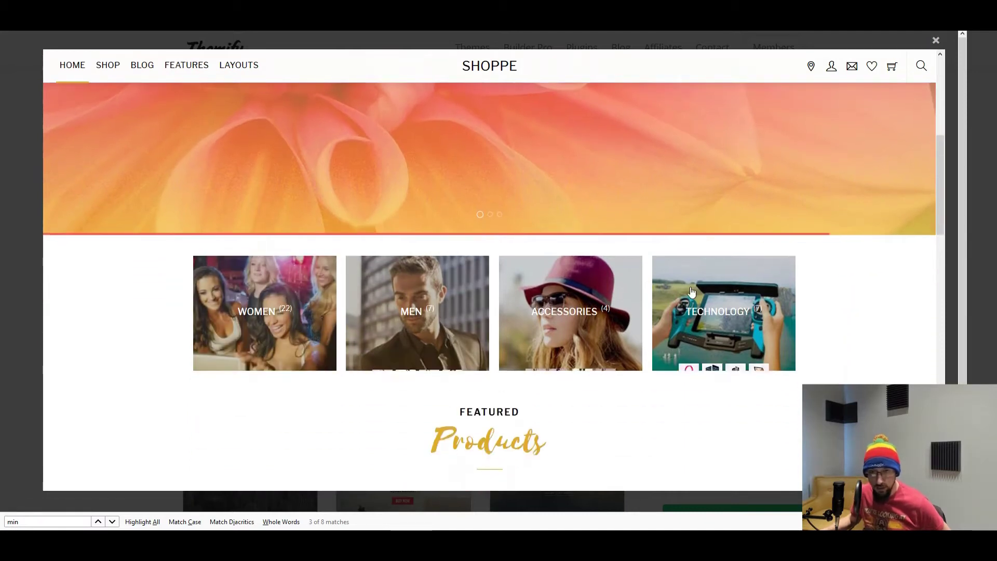
{"action": "scroll", "coordinate": [351, 338], "scroll_direction": "down", "scroll_amount": 12}
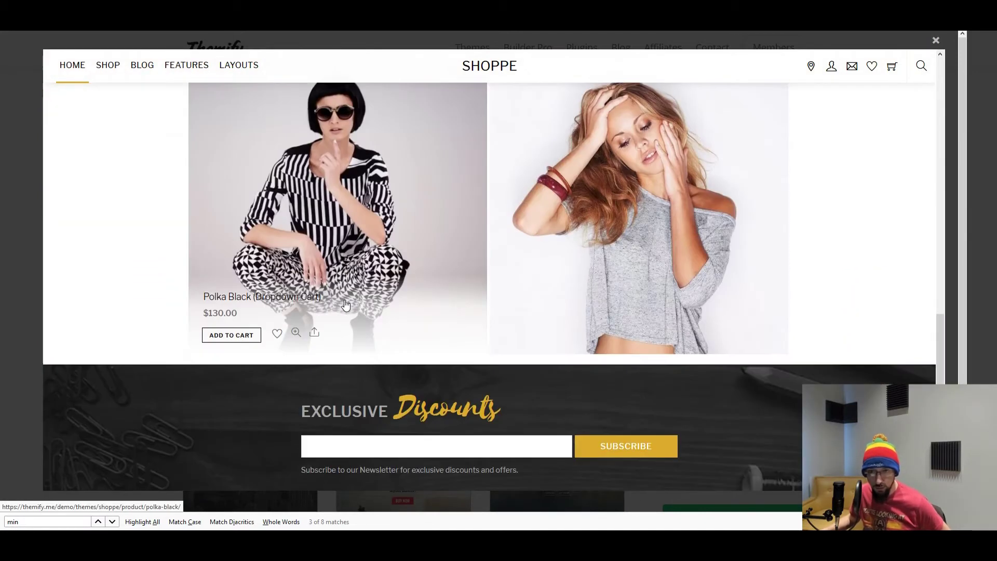
{"action": "scroll", "coordinate": [346, 305], "scroll_direction": "down", "scroll_amount": 5}
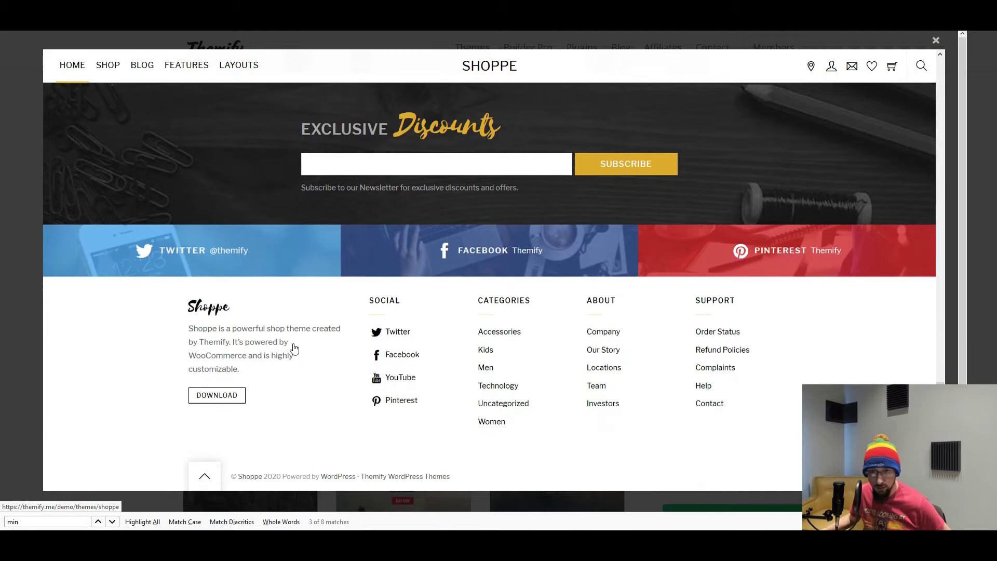
{"action": "scroll", "coordinate": [234, 447], "scroll_direction": "up", "scroll_amount": 10}
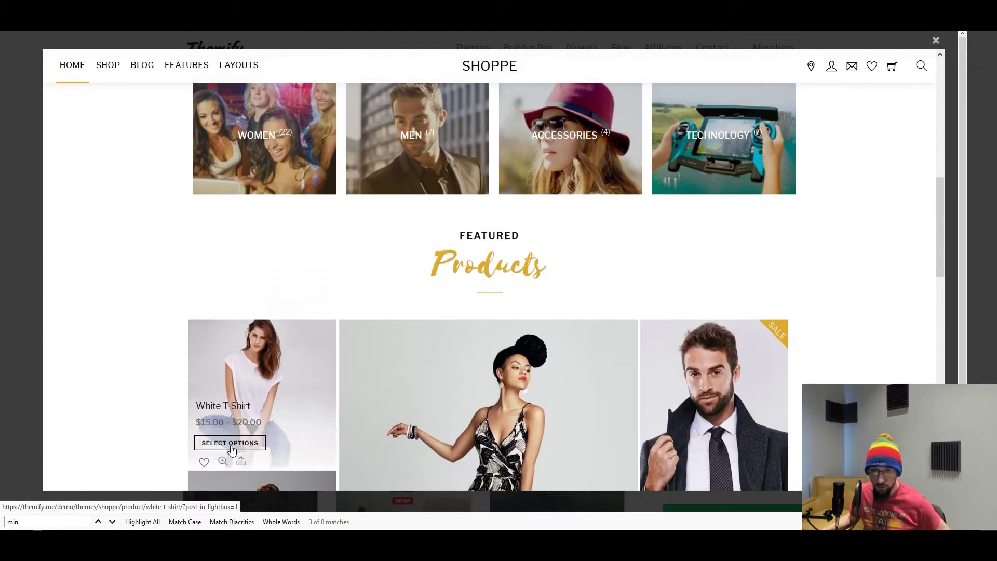
{"action": "scroll", "coordinate": [222, 396], "scroll_direction": "up", "scroll_amount": 8}
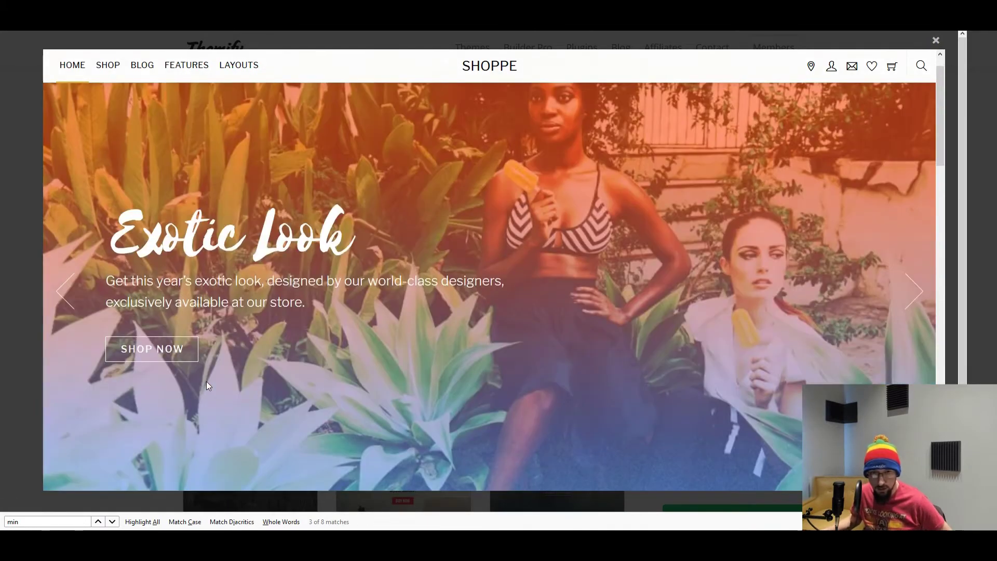
{"action": "scroll", "coordinate": [207, 384], "scroll_direction": "up", "scroll_amount": 2}
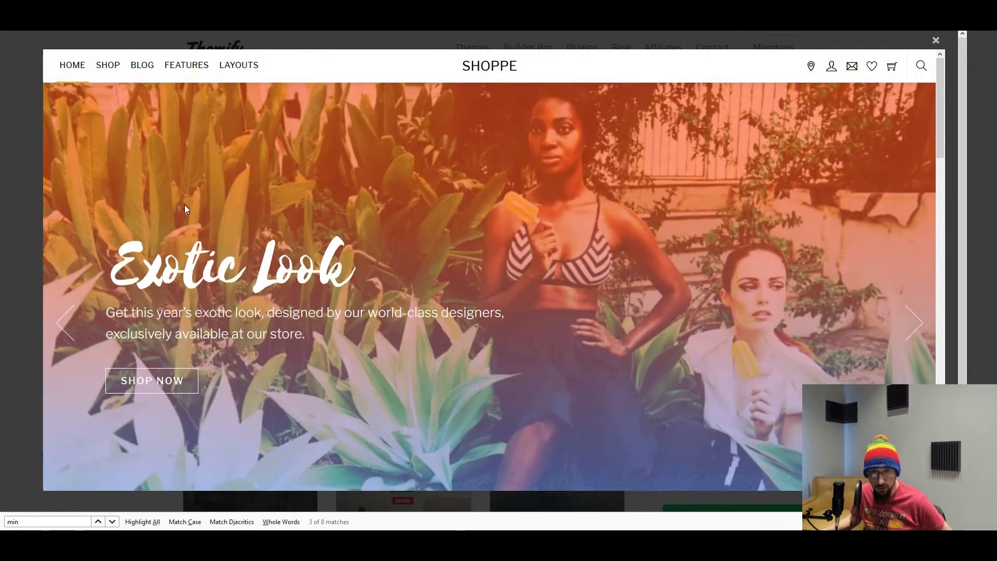
{"action": "left_click", "coordinate": [935, 42]}
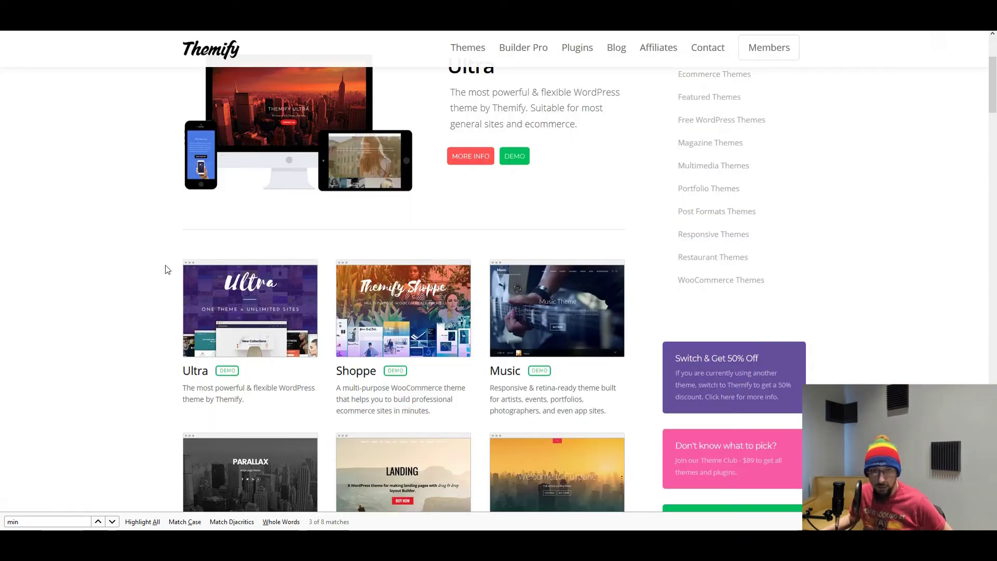
{"action": "scroll", "coordinate": [137, 276], "scroll_direction": "up", "scroll_amount": 5}
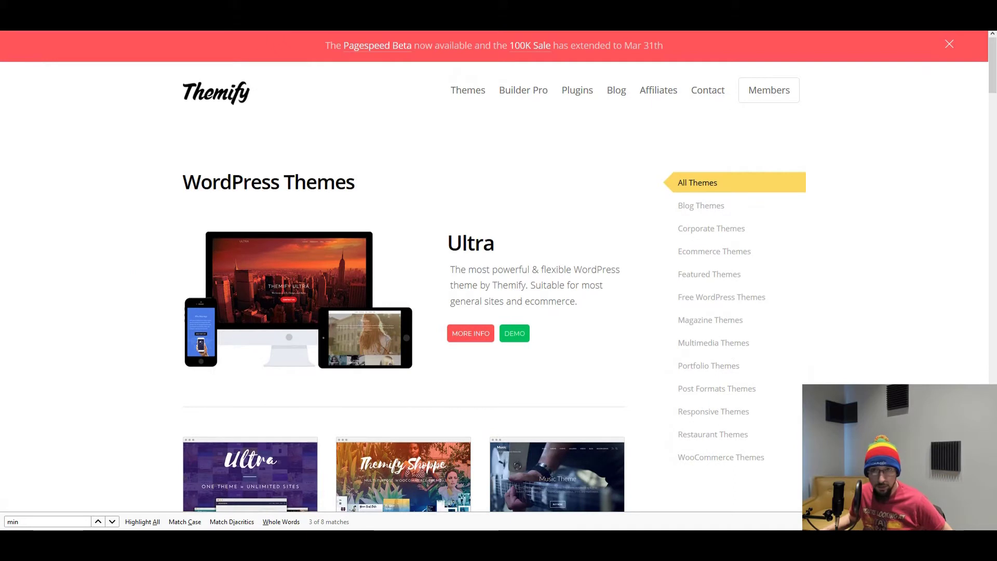